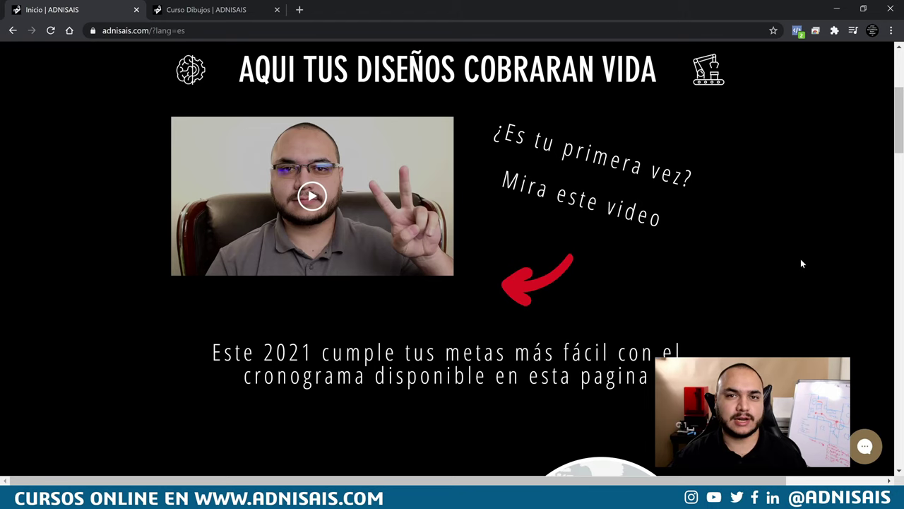
Scroll down through the ADNISAIS home page
{"action": "scroll", "coordinate": [780, 266], "scroll_direction": "down", "scroll_amount": 3}
{"action": "scroll", "coordinate": [779, 265], "scroll_direction": "down", "scroll_amount": 1}
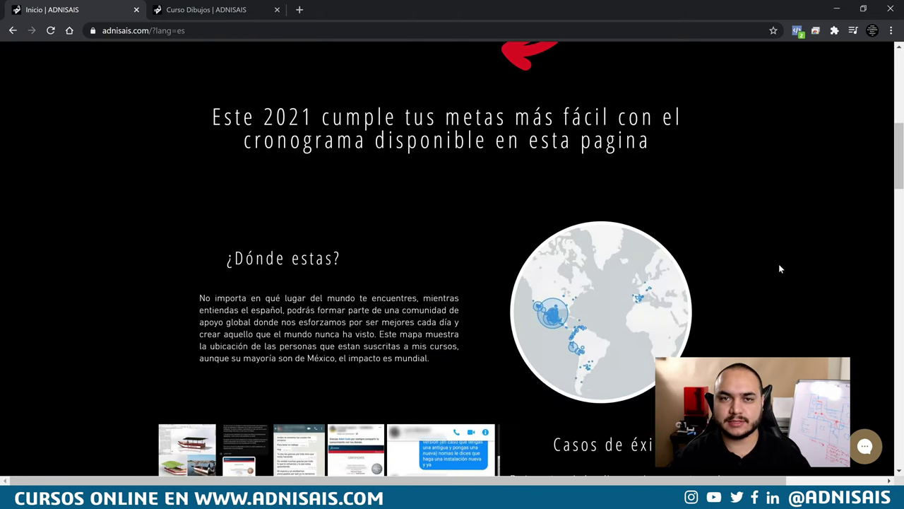
{"action": "scroll", "coordinate": [779, 274], "scroll_direction": "down", "scroll_amount": 2}
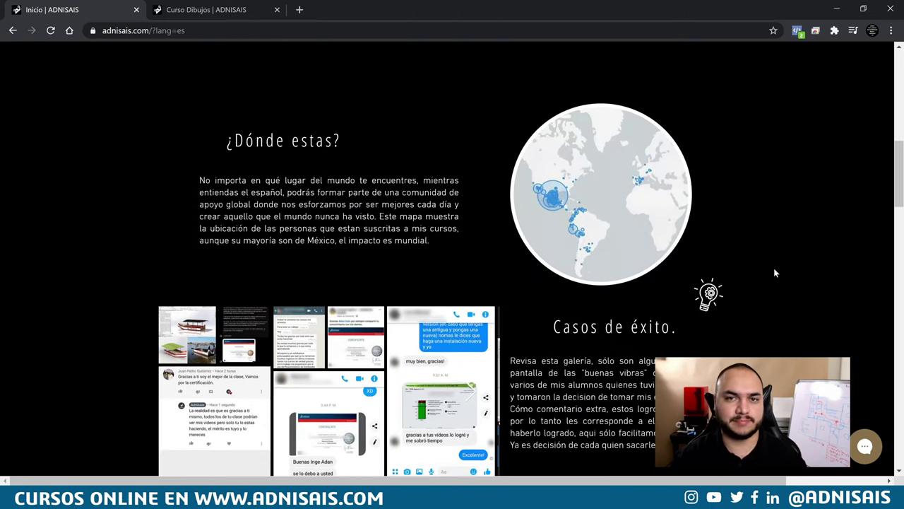
{"action": "scroll", "coordinate": [775, 272], "scroll_direction": "down", "scroll_amount": 1}
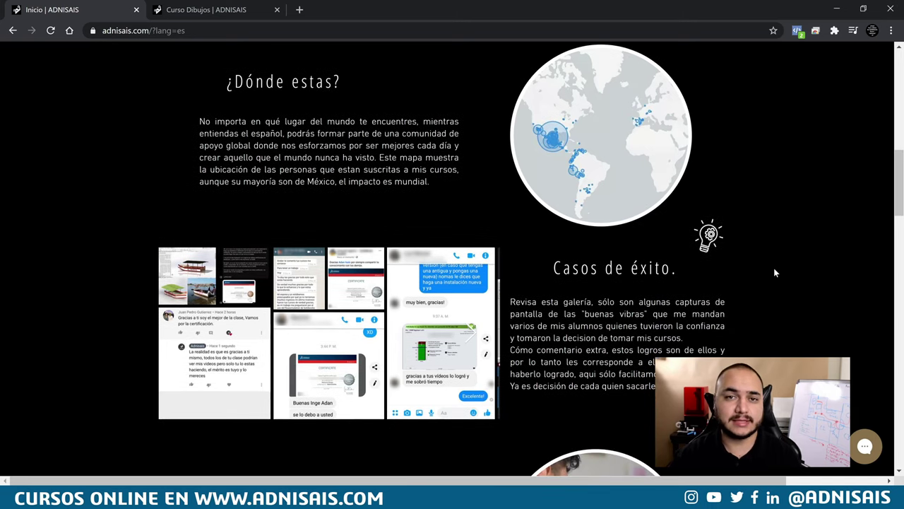
Switch to the Curso Dibujos lesson tab and scroll through it
{"action": "key", "text": "ctrl+Tab"}
{"action": "scroll", "coordinate": [775, 267], "scroll_direction": "down", "scroll_amount": 1}
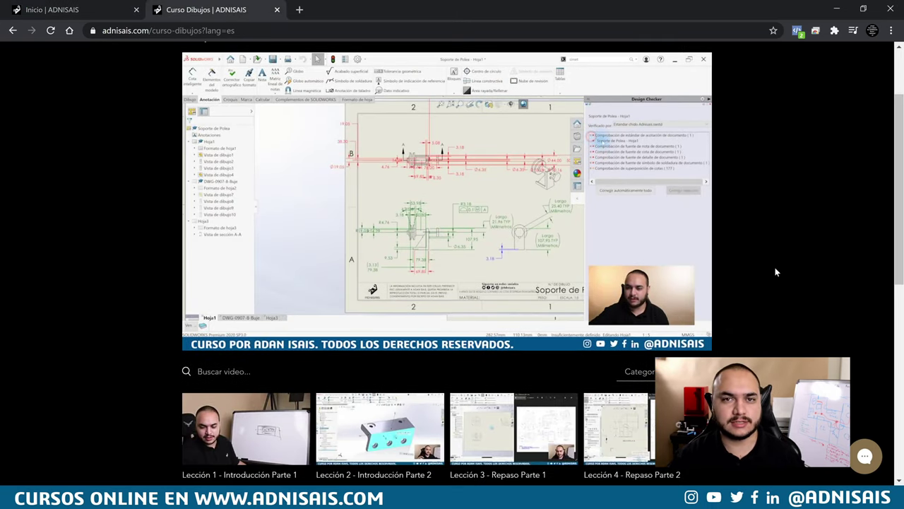
{"action": "scroll", "coordinate": [776, 272], "scroll_direction": "down", "scroll_amount": 1}
{"action": "scroll", "coordinate": [775, 272], "scroll_direction": "down", "scroll_amount": 1}
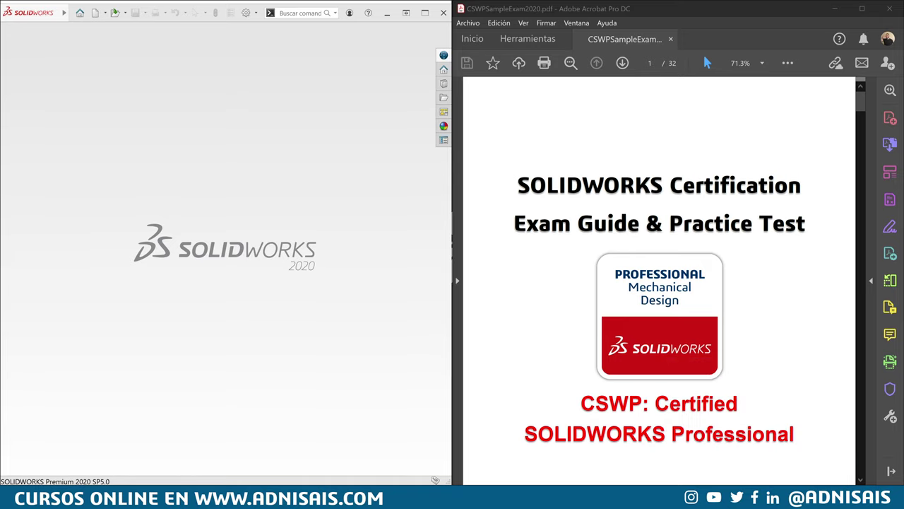
Scroll past the PDF cover and drag down to page 18, Test Questions for Questions #1–3
{"action": "scroll", "coordinate": [754, 156], "scroll_direction": "down", "scroll_amount": 2}
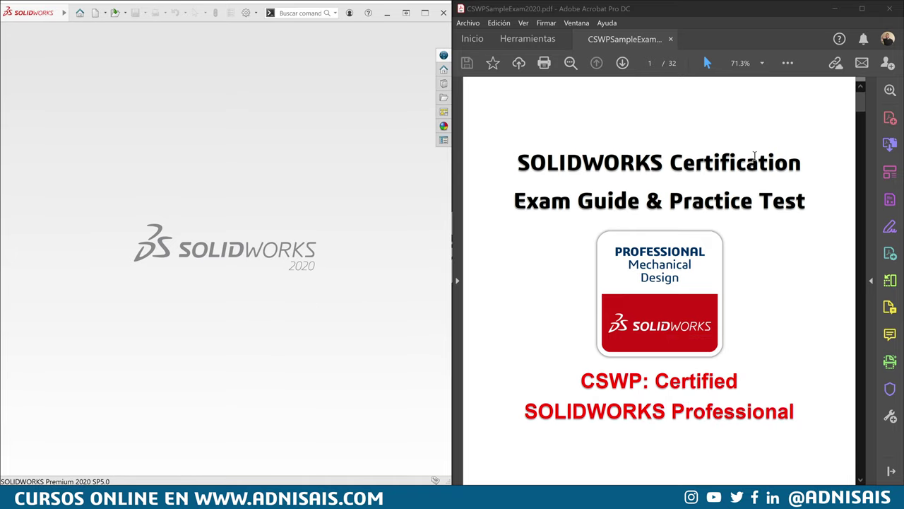
{"action": "scroll", "coordinate": [755, 156], "scroll_direction": "down", "scroll_amount": 2}
{"action": "scroll", "coordinate": [698, 162], "scroll_direction": "down", "scroll_amount": 4}
{"action": "scroll", "coordinate": [763, 172], "scroll_direction": "down", "scroll_amount": 4}
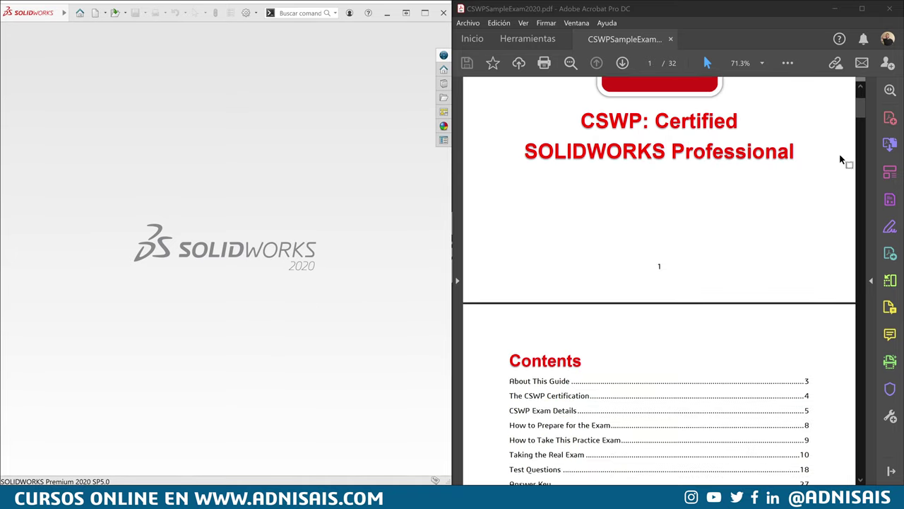
{"action": "left_click_drag", "start_coordinate": [861, 112], "coordinate": [852, 300]}
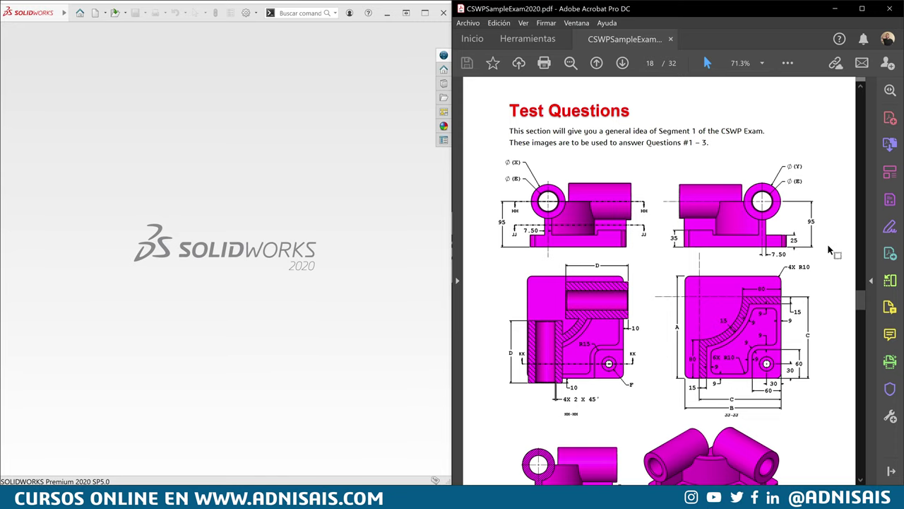
{"action": "scroll", "coordinate": [827, 251], "scroll_direction": "down", "scroll_amount": 1}
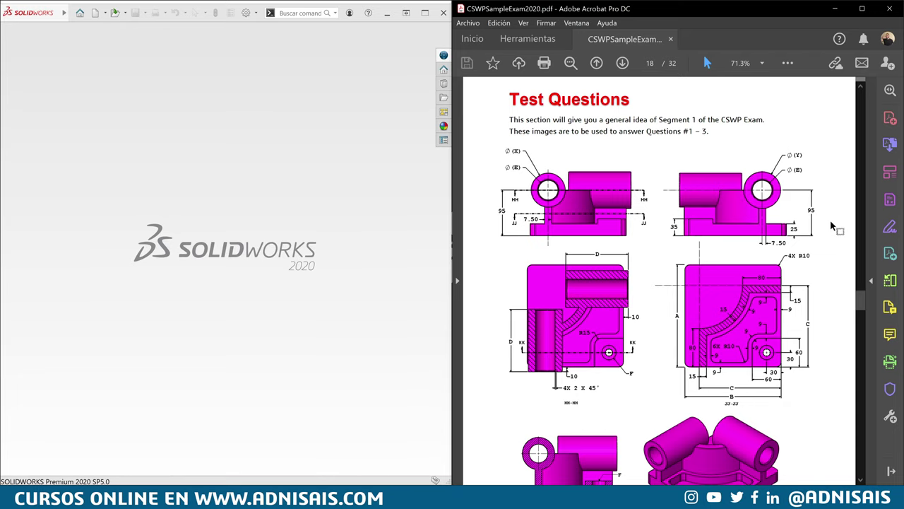
Scroll page 18 down to reveal the section views and isometric of the Questions 1–3 part
{"action": "scroll", "coordinate": [833, 226], "scroll_direction": "down", "scroll_amount": 1}
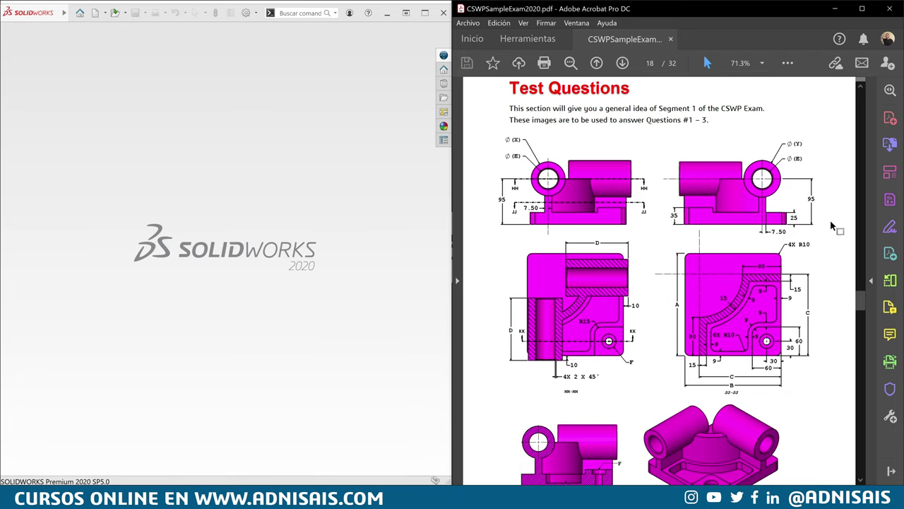
{"action": "scroll", "coordinate": [831, 227], "scroll_direction": "down", "scroll_amount": 1}
{"action": "scroll", "coordinate": [831, 226], "scroll_direction": "down", "scroll_amount": 1}
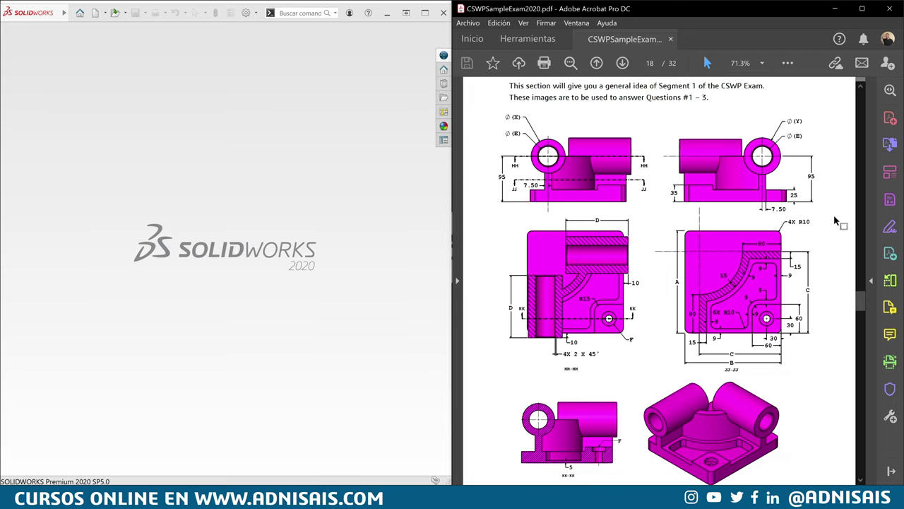
{"action": "scroll", "coordinate": [834, 224], "scroll_direction": "down", "scroll_amount": 1}
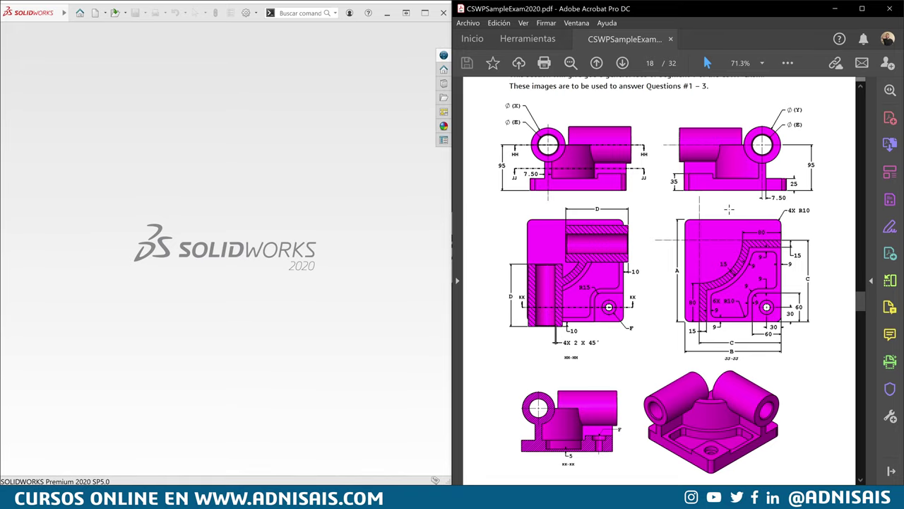
Scroll to the Stage 1 parameters on page 19 and highlight the MMGS unit system
{"action": "scroll", "coordinate": [729, 212], "scroll_direction": "down", "scroll_amount": 1}
{"action": "scroll", "coordinate": [730, 219], "scroll_direction": "down", "scroll_amount": 2}
{"action": "scroll", "coordinate": [729, 226], "scroll_direction": "down", "scroll_amount": 3}
{"action": "scroll", "coordinate": [729, 233], "scroll_direction": "down", "scroll_amount": 3}
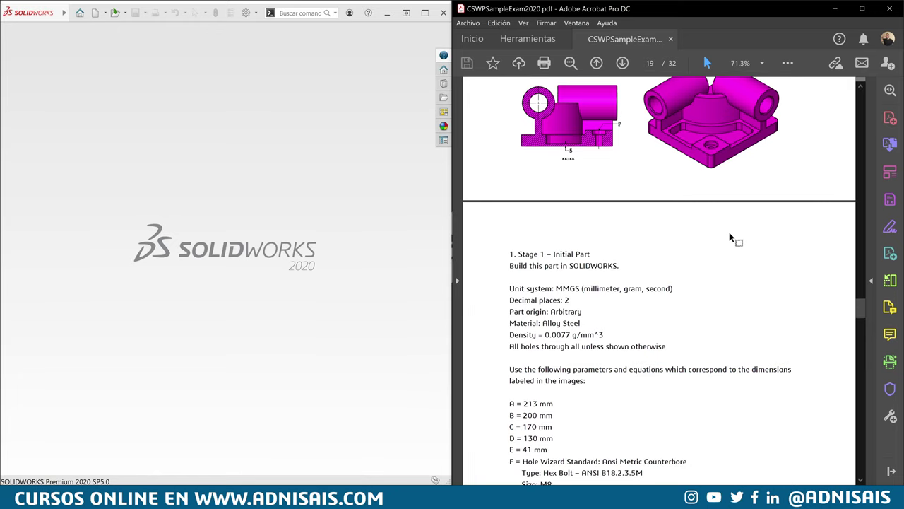
{"action": "scroll", "coordinate": [731, 240], "scroll_direction": "down", "scroll_amount": 2}
{"action": "scroll", "coordinate": [735, 244], "scroll_direction": "down", "scroll_amount": 1}
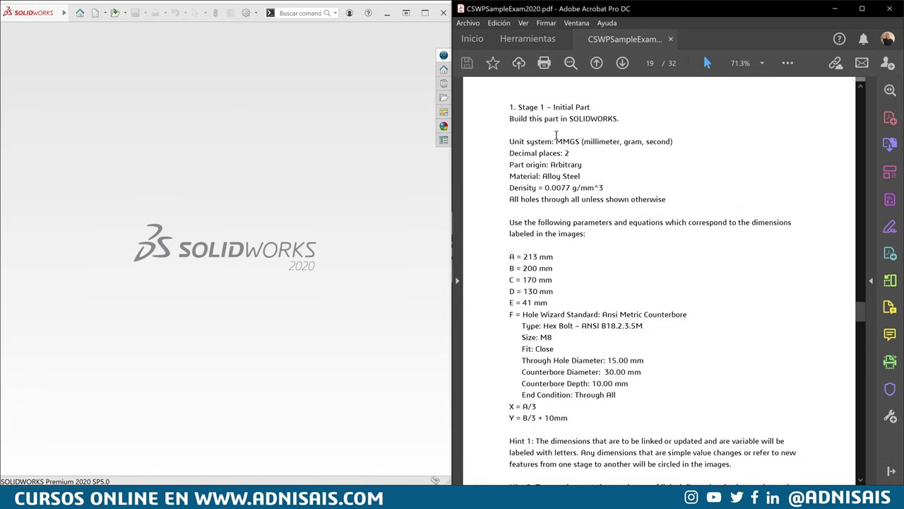
{"action": "double_click", "coordinate": [558, 141]}
{"action": "left_click", "coordinate": [563, 156]}
Highlight the Alloy Steel material and density, then continue to the page 20 mass question
{"action": "scroll", "coordinate": [573, 156], "scroll_direction": "down", "scroll_amount": 1}
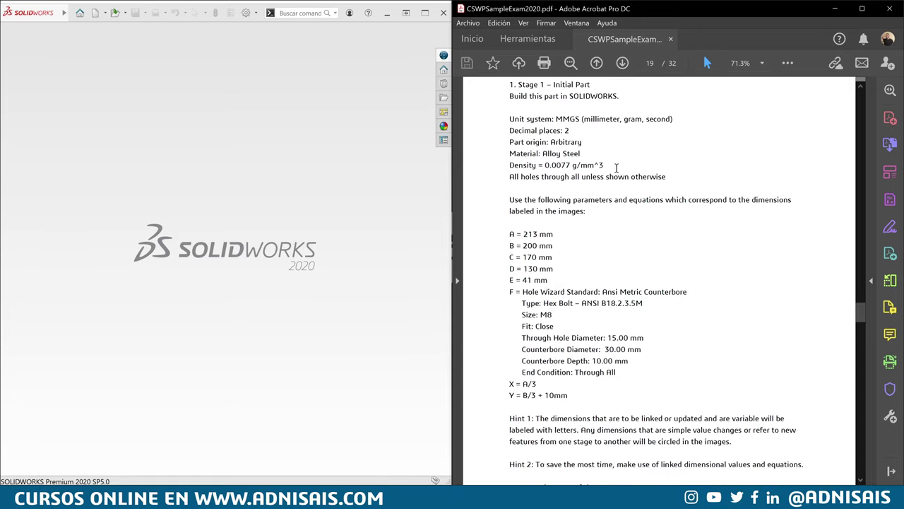
{"action": "mouse_move", "coordinate": [543, 142]}
{"action": "left_mouse_down"}
{"action": "mouse_move", "coordinate": [580, 142]}
{"action": "mouse_move", "coordinate": [581, 154]}
{"action": "left_mouse_up"}
{"action": "scroll", "coordinate": [570, 187], "scroll_direction": "down", "scroll_amount": 2}
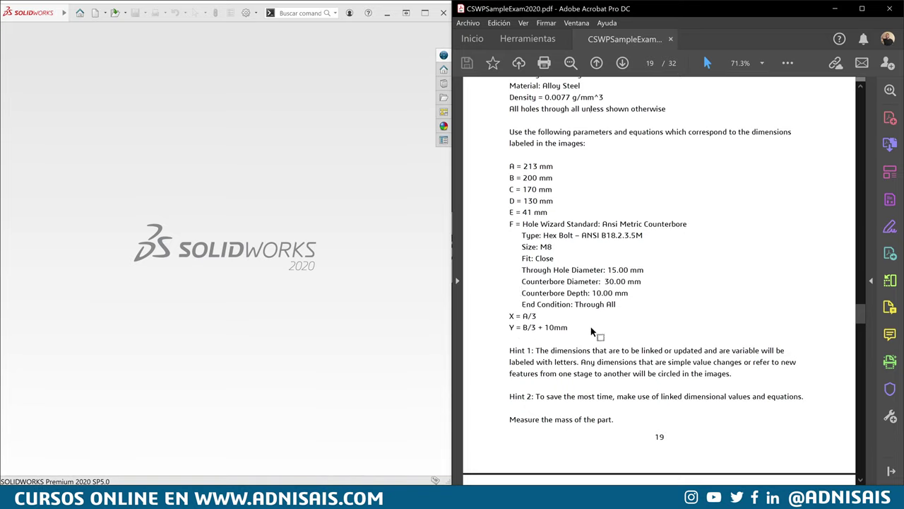
{"action": "scroll", "coordinate": [629, 297], "scroll_direction": "down", "scroll_amount": 4}
{"action": "scroll", "coordinate": [674, 306], "scroll_direction": "down", "scroll_amount": 2}
Scroll to page 21 and select the updated parameter lines for Question 2
{"action": "scroll", "coordinate": [678, 312], "scroll_direction": "down", "scroll_amount": 2}
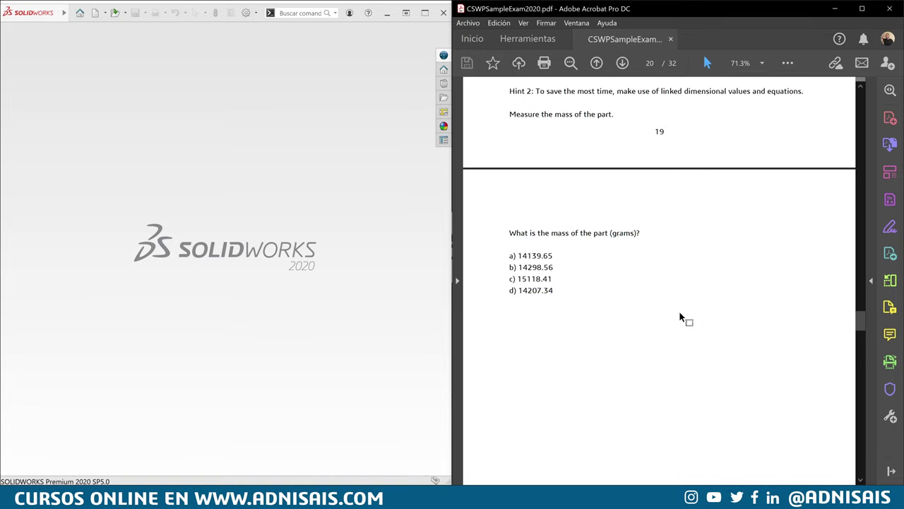
{"action": "scroll", "coordinate": [682, 314], "scroll_direction": "down", "scroll_amount": 7}
{"action": "scroll", "coordinate": [683, 318], "scroll_direction": "down", "scroll_amount": 3}
{"action": "scroll", "coordinate": [689, 326], "scroll_direction": "down", "scroll_amount": 5}
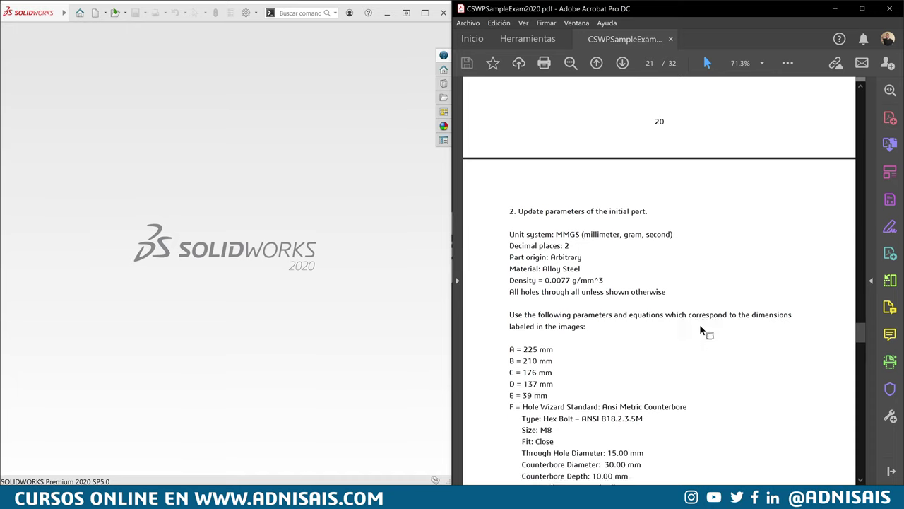
{"action": "scroll", "coordinate": [701, 332], "scroll_direction": "down", "scroll_amount": 3}
{"action": "scroll", "coordinate": [576, 181], "scroll_direction": "down", "scroll_amount": 1}
{"action": "scroll", "coordinate": [554, 225], "scroll_direction": "down", "scroll_amount": 2}
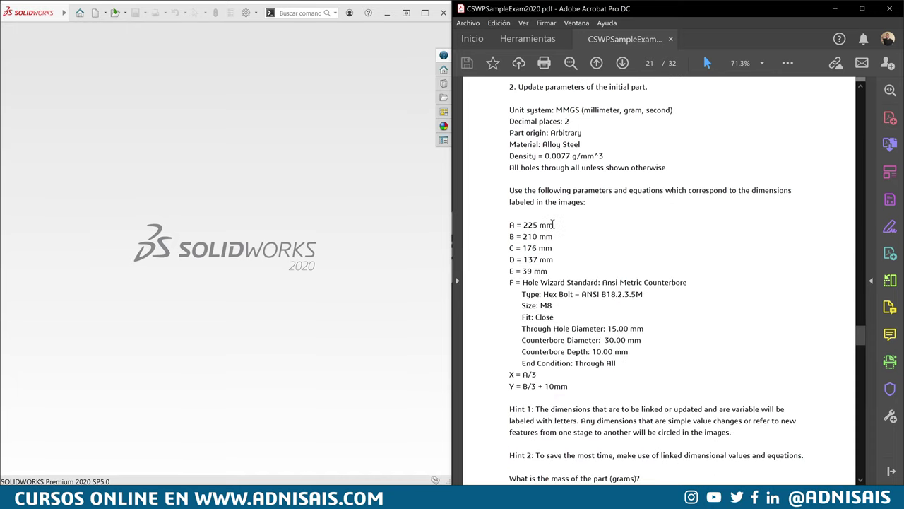
{"action": "mouse_move", "coordinate": [524, 224]}
{"action": "left_mouse_down"}
{"action": "mouse_move", "coordinate": [531, 259]}
{"action": "mouse_move", "coordinate": [599, 294]}
{"action": "left_mouse_up"}
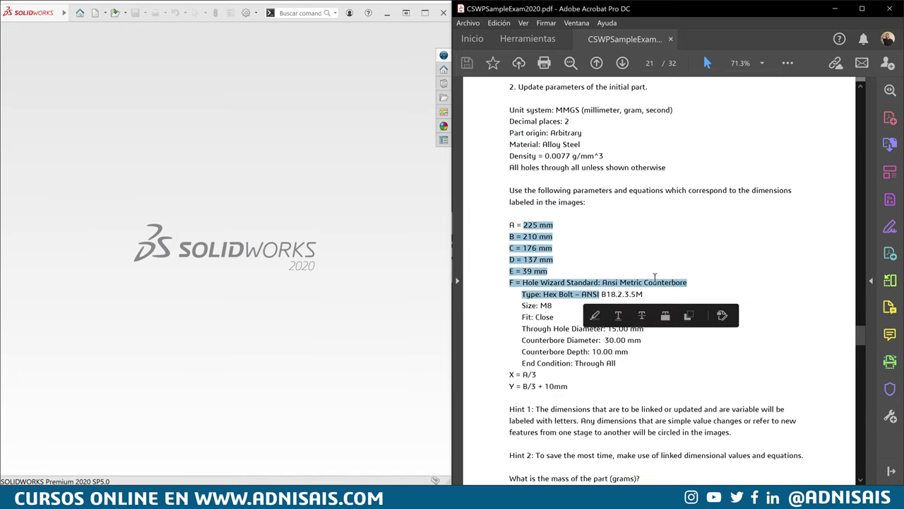
Scroll to page 22 and select the parameter lines for Question 3
{"action": "scroll", "coordinate": [770, 256], "scroll_direction": "down", "scroll_amount": 2}
{"action": "scroll", "coordinate": [770, 257], "scroll_direction": "down", "scroll_amount": 2}
{"action": "scroll", "coordinate": [781, 254], "scroll_direction": "down", "scroll_amount": 3}
{"action": "scroll", "coordinate": [784, 262], "scroll_direction": "down", "scroll_amount": 2}
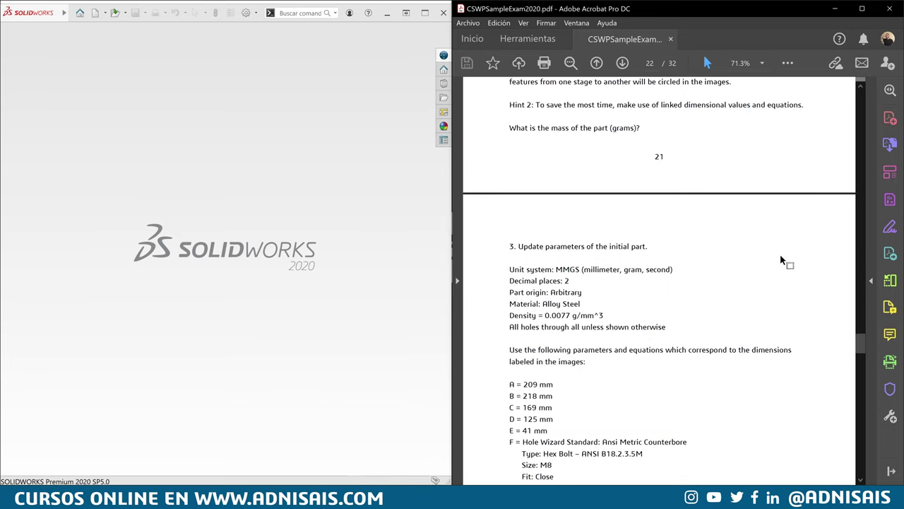
{"action": "scroll", "coordinate": [773, 250], "scroll_direction": "down", "scroll_amount": 5}
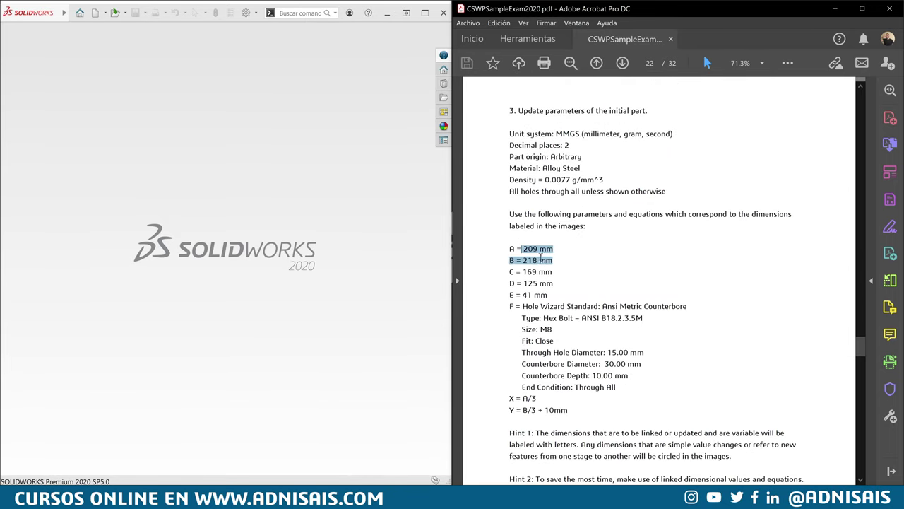
{"action": "left_click_drag", "start_coordinate": [523, 249], "coordinate": [566, 306]}
Scroll on to page 23 showing the drawings for Questions #4 and 5
{"action": "scroll", "coordinate": [753, 220], "scroll_direction": "down", "scroll_amount": 1}
{"action": "scroll", "coordinate": [752, 219], "scroll_direction": "down", "scroll_amount": 1}
{"action": "scroll", "coordinate": [753, 222], "scroll_direction": "down", "scroll_amount": 3}
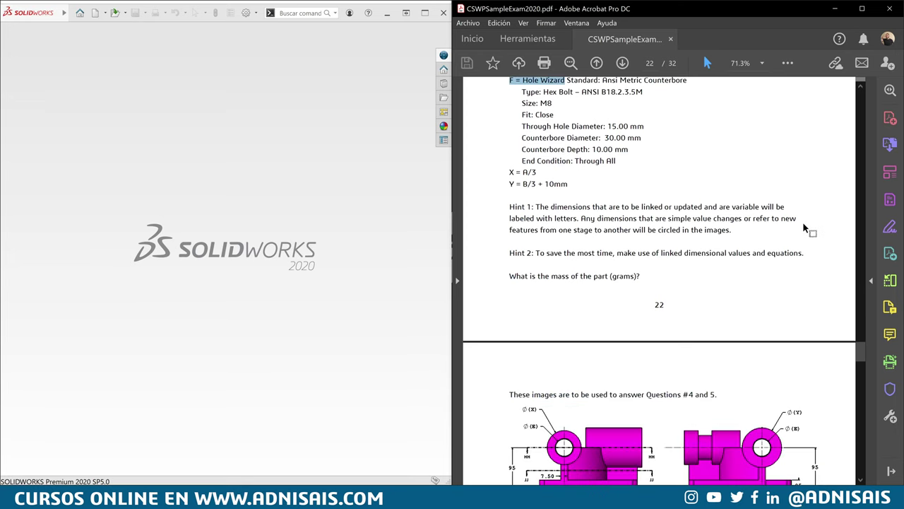
{"action": "scroll", "coordinate": [751, 229], "scroll_direction": "down", "scroll_amount": 3}
{"action": "scroll", "coordinate": [753, 232], "scroll_direction": "down", "scroll_amount": 4}
{"action": "scroll", "coordinate": [806, 226], "scroll_direction": "down", "scroll_amount": 2}
{"action": "scroll", "coordinate": [802, 226], "scroll_direction": "down", "scroll_amount": 1}
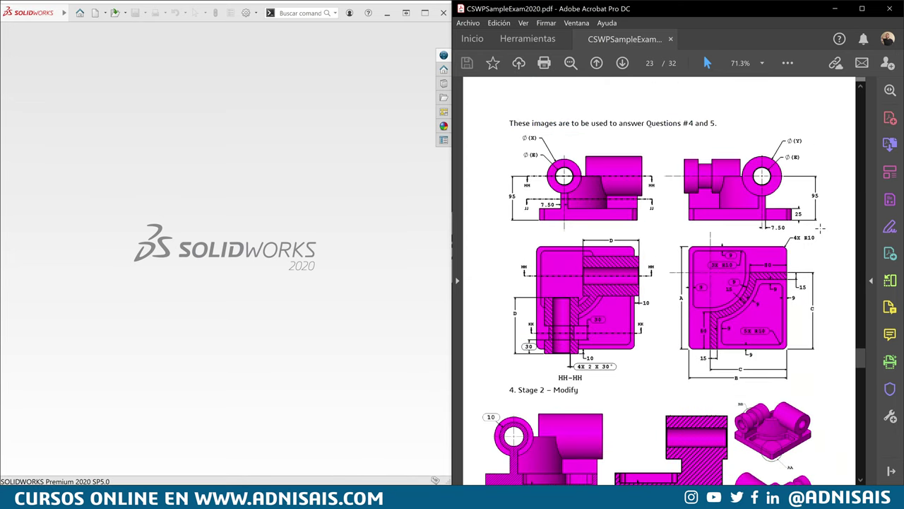
{"action": "scroll", "coordinate": [793, 225], "scroll_direction": "down", "scroll_amount": 1}
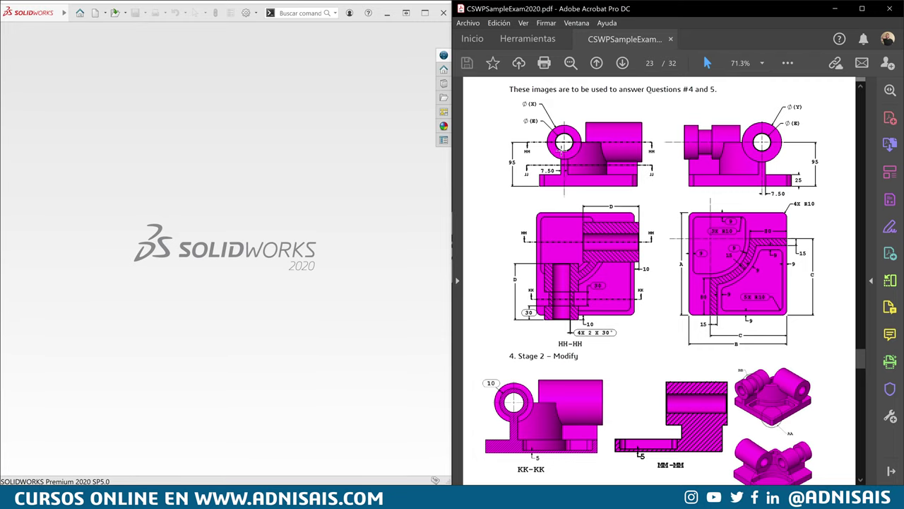
{"action": "scroll", "coordinate": [694, 179], "scroll_direction": "down", "scroll_amount": 1}
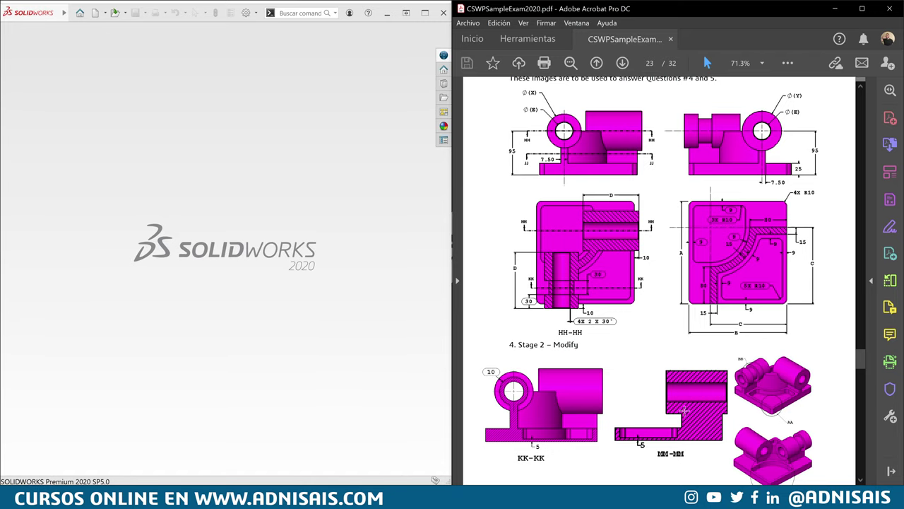
Return from page 23 to page 18 with sections HH-HH, JJ-JJ and KK-KK
{"action": "scroll", "coordinate": [757, 396], "scroll_direction": "down", "scroll_amount": 1}
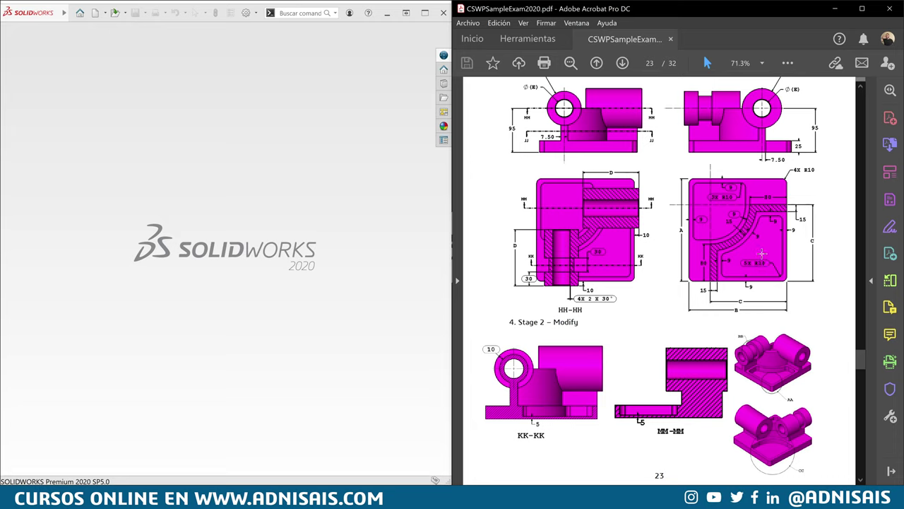
{"action": "scroll", "coordinate": [778, 257], "scroll_direction": "down", "scroll_amount": 1}
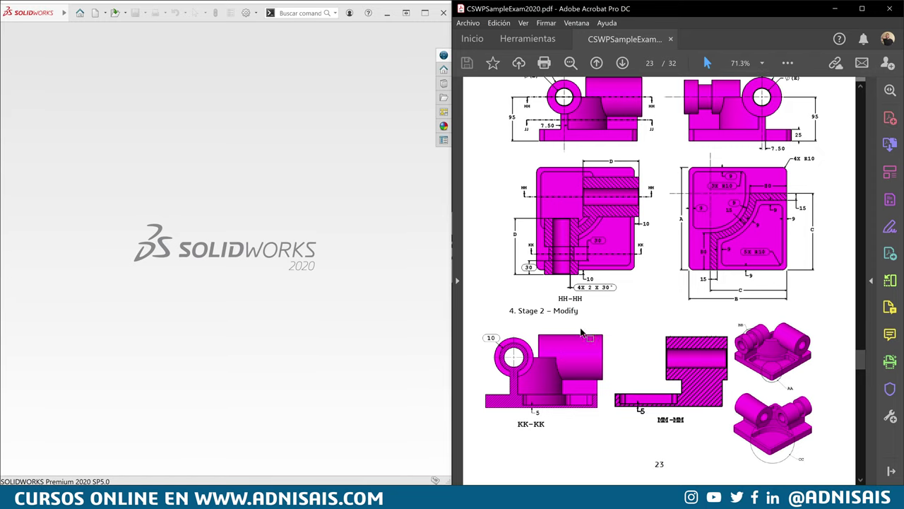
{"action": "scroll", "coordinate": [590, 334], "scroll_direction": "up", "scroll_amount": 1}
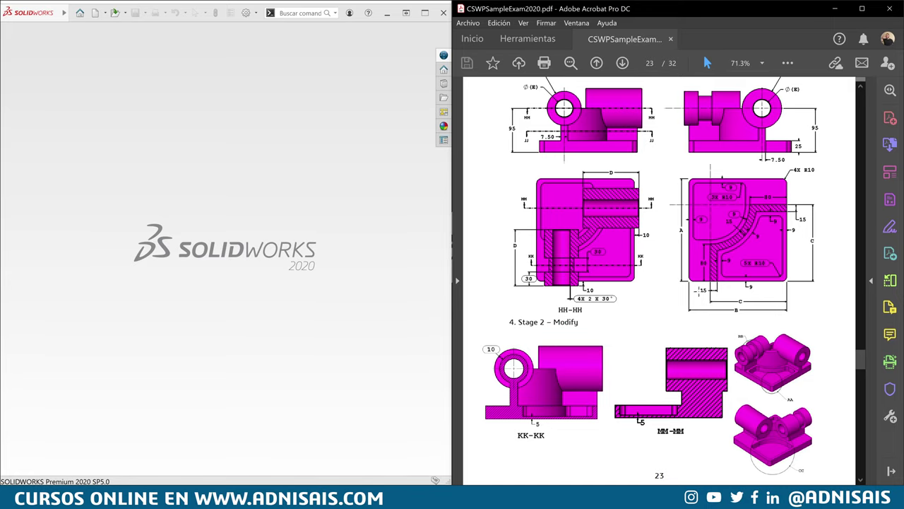
{"action": "scroll", "coordinate": [823, 334], "scroll_direction": "up", "scroll_amount": 3}
{"action": "left_click_drag", "start_coordinate": [861, 357], "coordinate": [861, 303]}
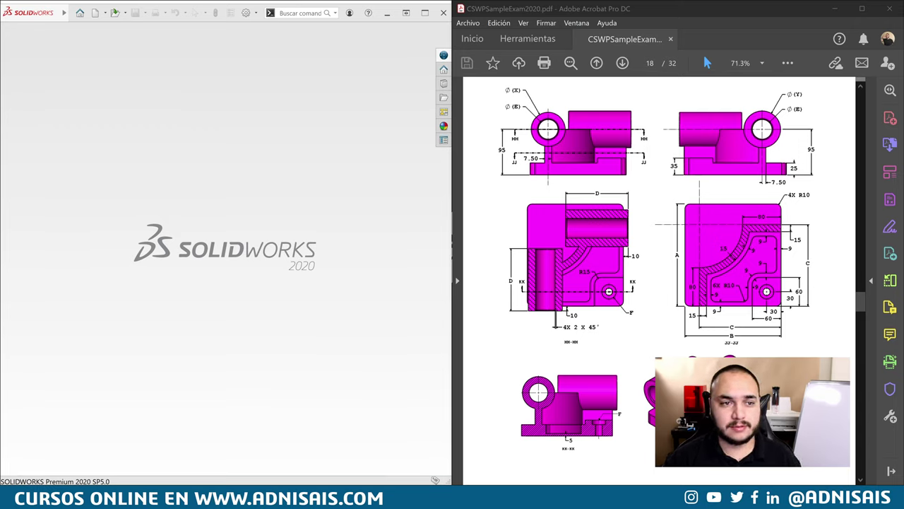
Create a new part document and start a sketch on the top plane (Planta)
{"action": "left_click", "coordinate": [95, 13]}
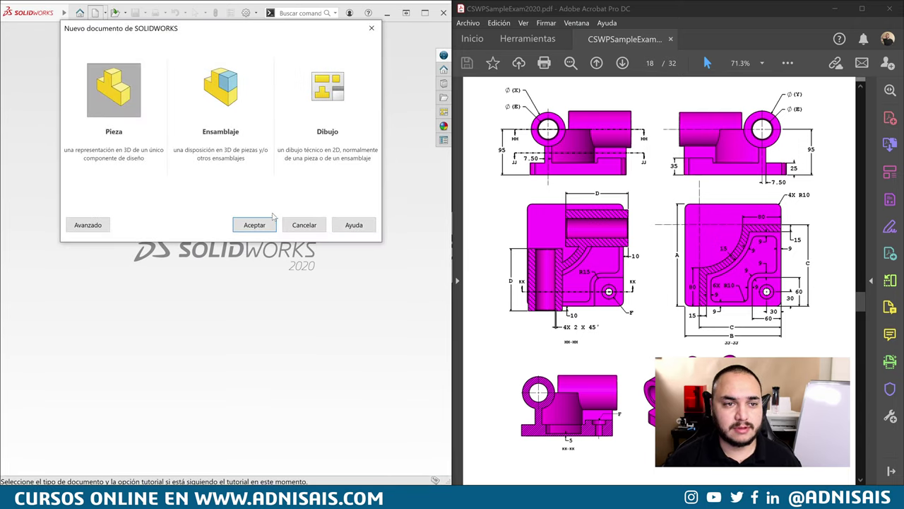
{"action": "left_click", "coordinate": [267, 226]}
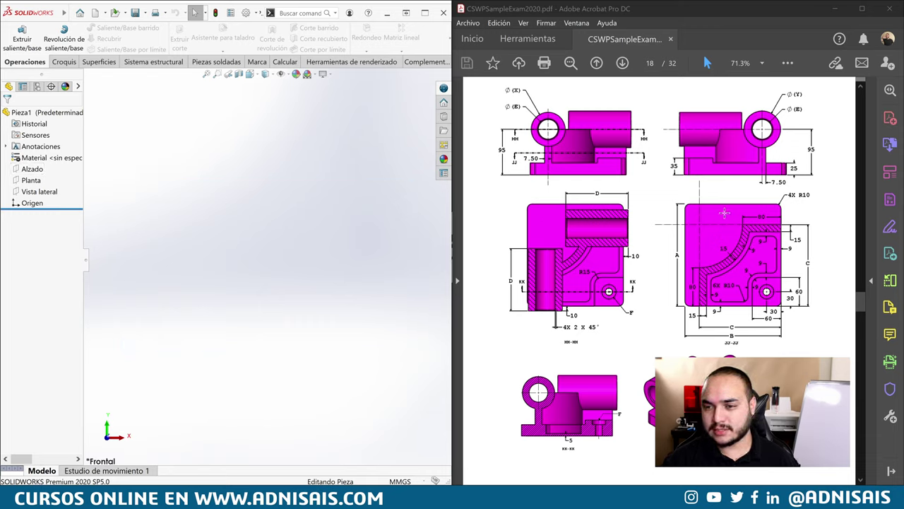
{"action": "left_click", "coordinate": [31, 180]}
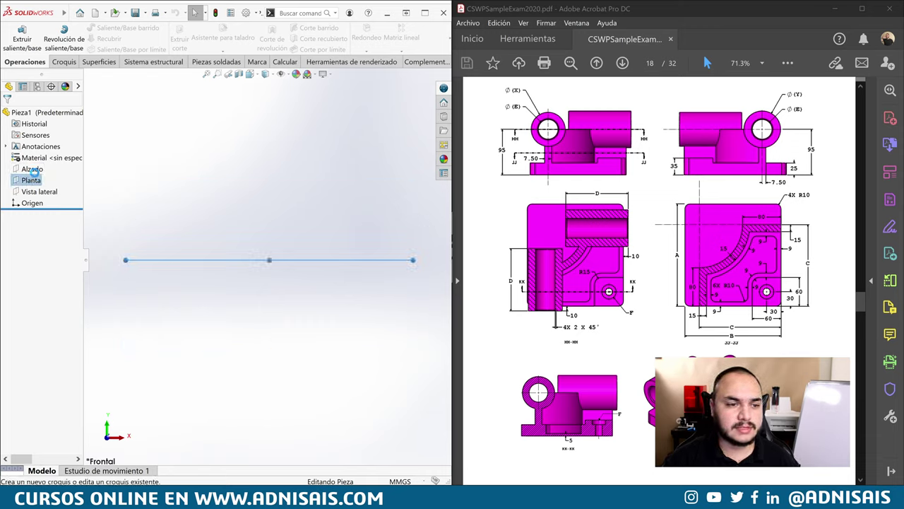
{"action": "left_click", "coordinate": [136, 111]}
Draw a corner rectangle starting at the origin
{"action": "key", "text": "r"}
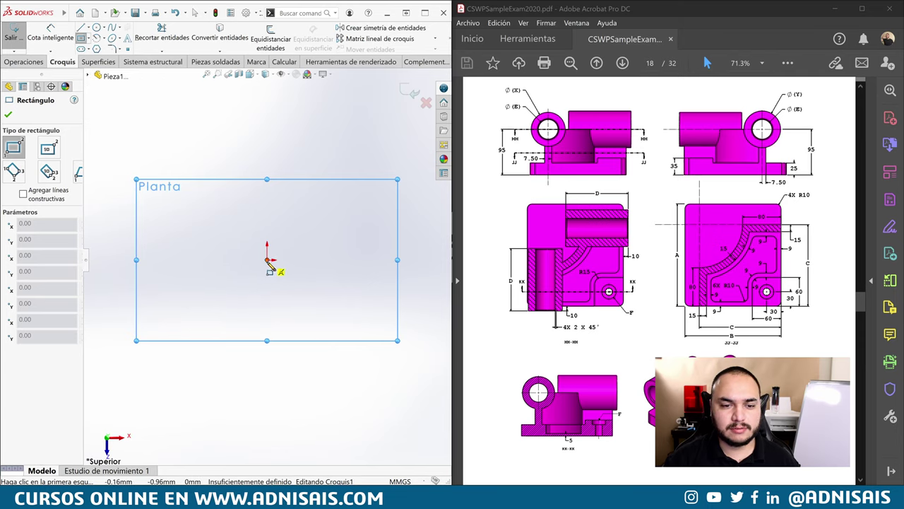
{"action": "left_click", "coordinate": [268, 260]}
{"action": "left_click", "coordinate": [399, 128]}
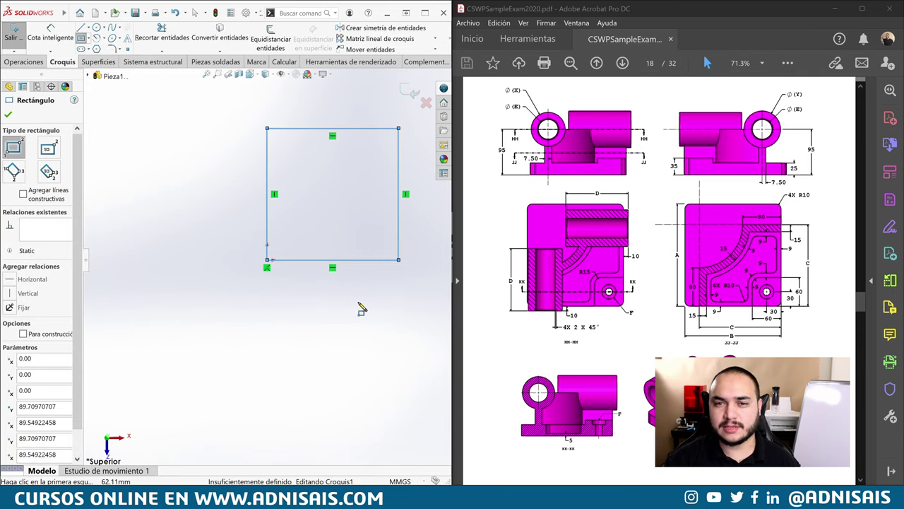
{"action": "right_click_drag", "start_coordinate": [353, 314], "coordinate": [358, 200]}
{"action": "scroll", "coordinate": [805, 299], "scroll_direction": "down", "scroll_amount": 3}
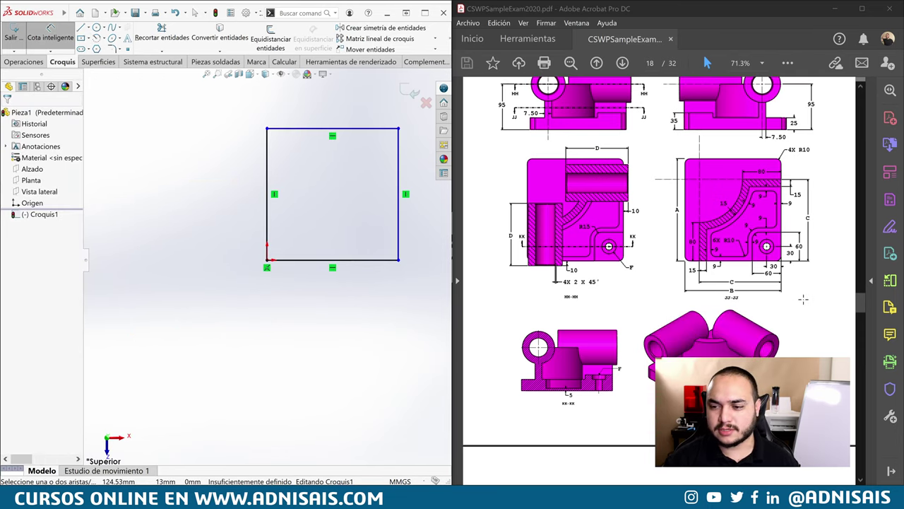
{"action": "scroll", "coordinate": [802, 311], "scroll_direction": "down", "scroll_amount": 2}
{"action": "scroll", "coordinate": [802, 311], "scroll_direction": "down", "scroll_amount": 2}
{"action": "right_click_drag", "start_coordinate": [320, 327], "coordinate": [302, 345]}
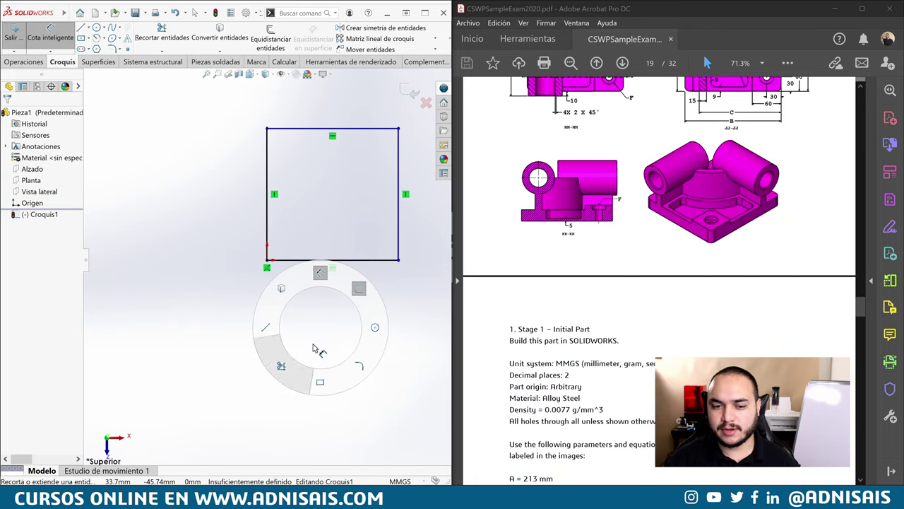
{"action": "scroll", "coordinate": [678, 297], "scroll_direction": "down", "scroll_amount": 1}
{"action": "scroll", "coordinate": [685, 295], "scroll_direction": "down", "scroll_amount": 3}
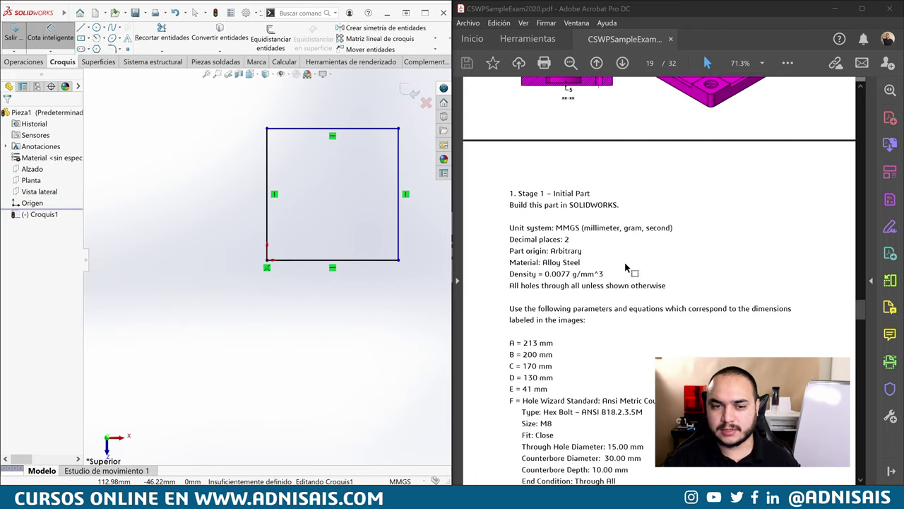
{"action": "scroll", "coordinate": [636, 276], "scroll_direction": "down", "scroll_amount": 2}
{"action": "scroll", "coordinate": [530, 300], "scroll_direction": "up", "scroll_amount": 1}
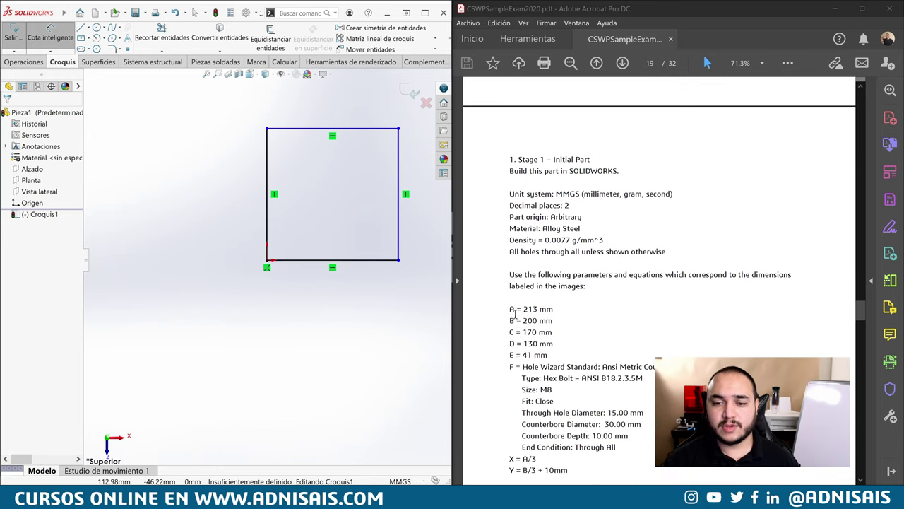
{"action": "scroll", "coordinate": [636, 317], "scroll_direction": "up", "scroll_amount": 4}
{"action": "scroll", "coordinate": [692, 264], "scroll_direction": "up", "scroll_amount": 3}
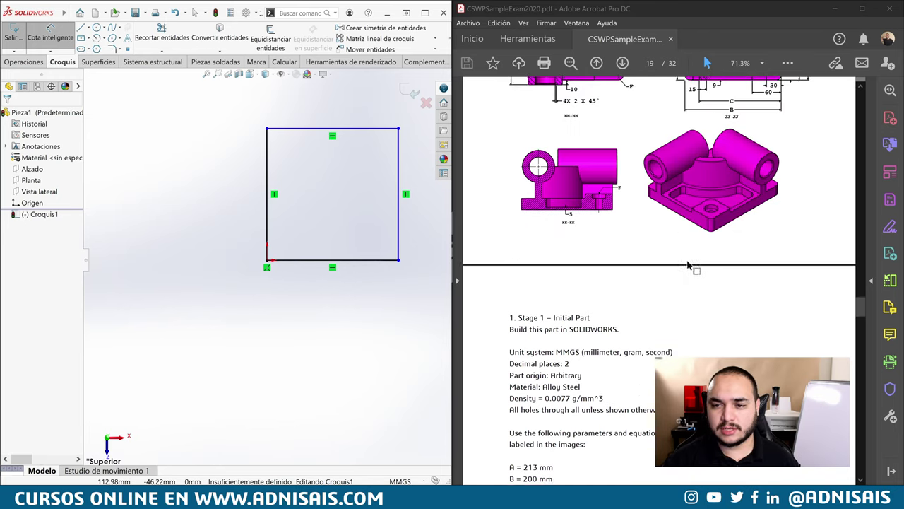
{"action": "scroll", "coordinate": [693, 264], "scroll_direction": "up", "scroll_amount": 4}
Dimension the rectangle 213 mm tall and 200 mm wide
{"action": "left_click", "coordinate": [267, 161]}
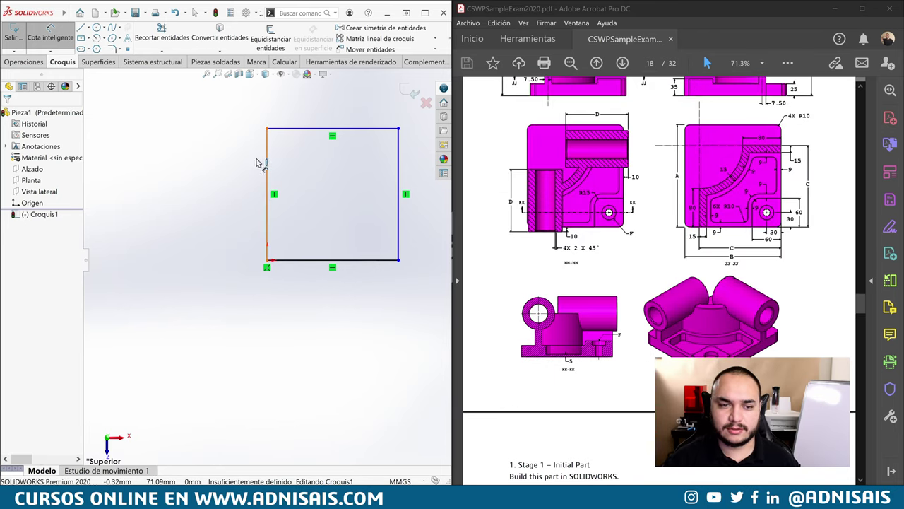
{"action": "left_click", "coordinate": [224, 183]}
{"action": "type", "text": "13"}
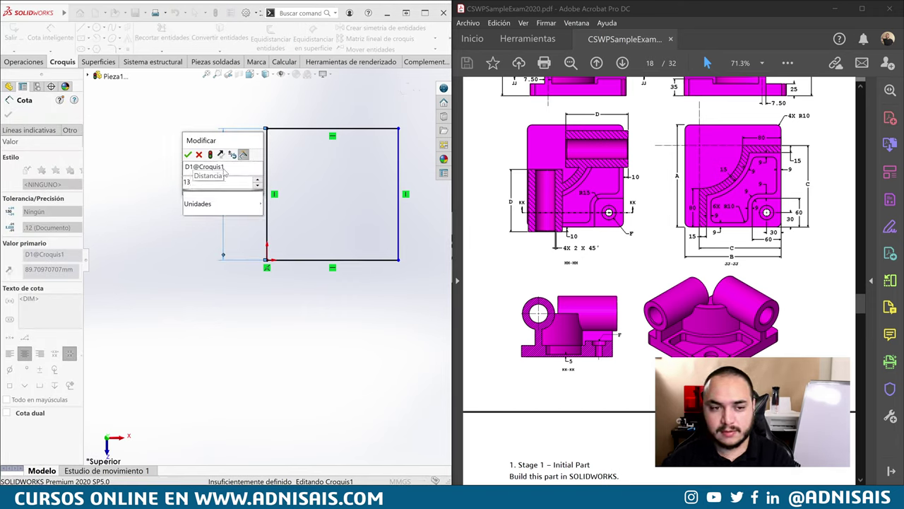
{"action": "key", "text": "Return"}
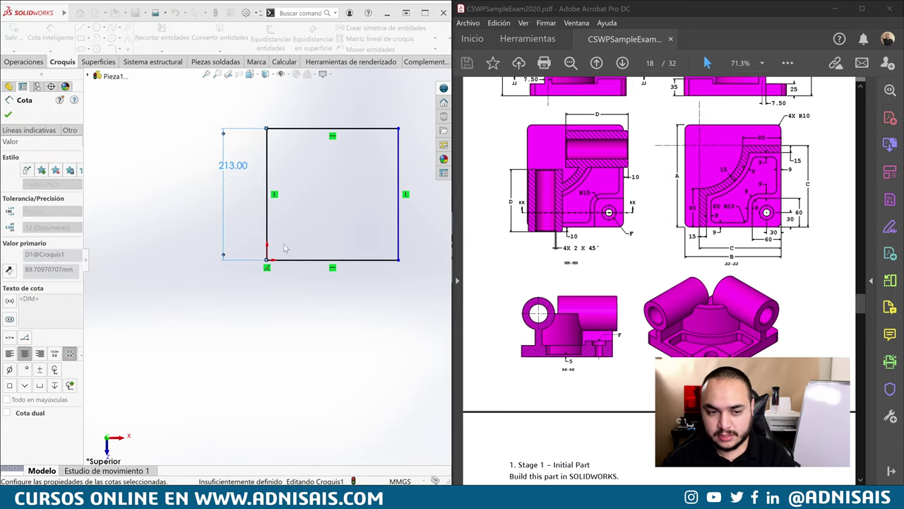
{"action": "left_click", "coordinate": [317, 260]}
{"action": "left_click", "coordinate": [329, 289]}
{"action": "type", "text": "2"}
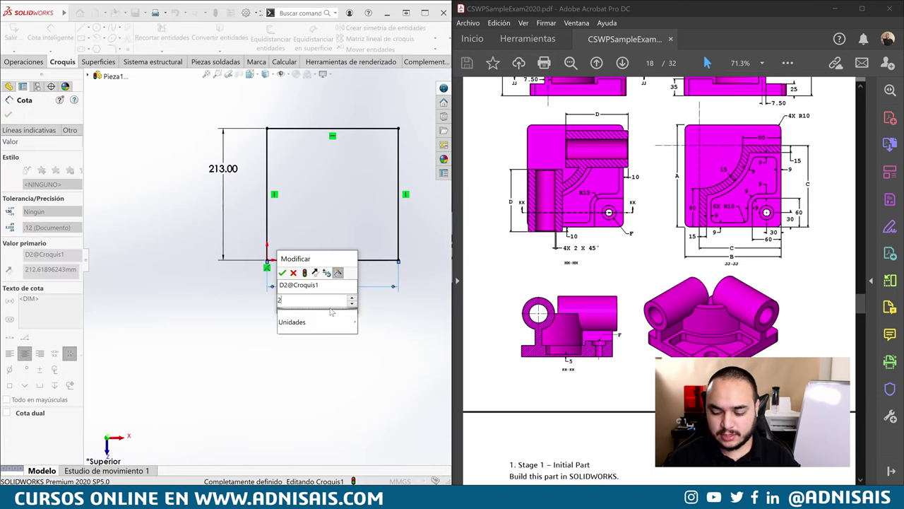
{"action": "type", "text": "00"}
{"action": "key", "text": "Return"}
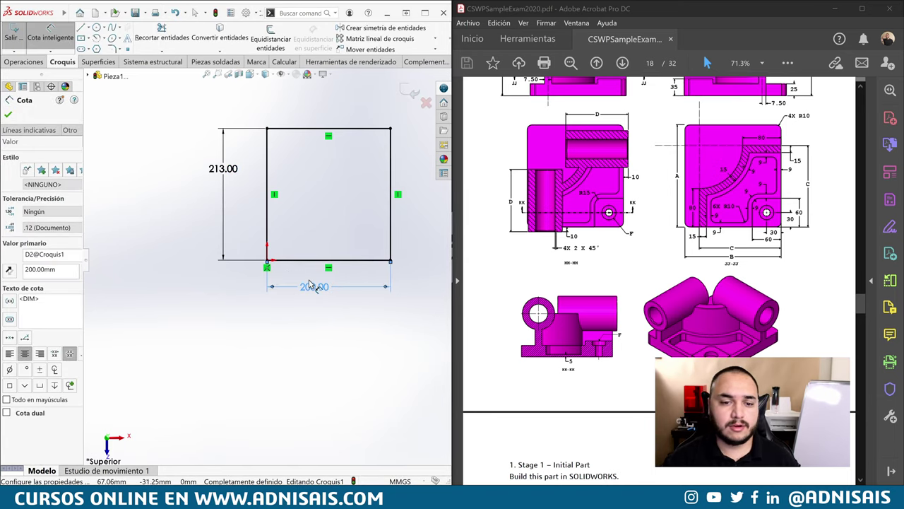
Rename the width dimension to 'b' and select the height dimension's name
{"action": "double_click", "coordinate": [44, 253]}
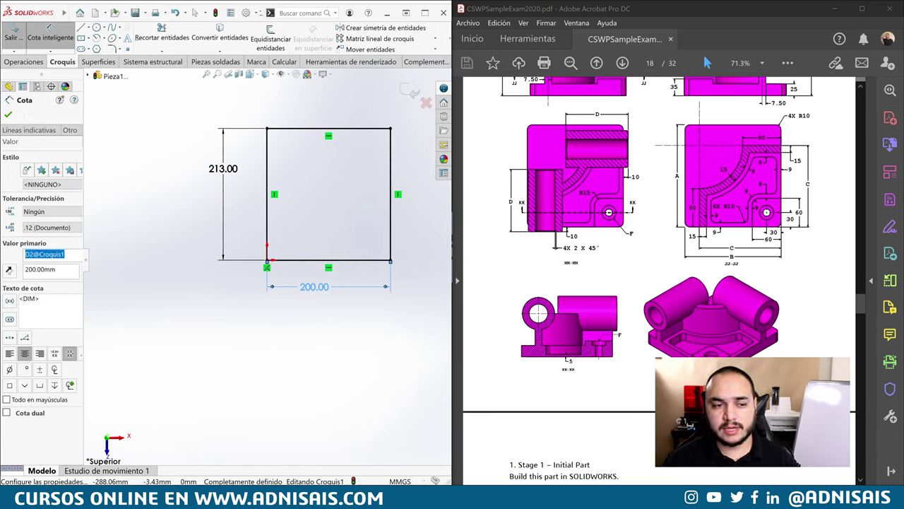
{"action": "type", "text": "b"}
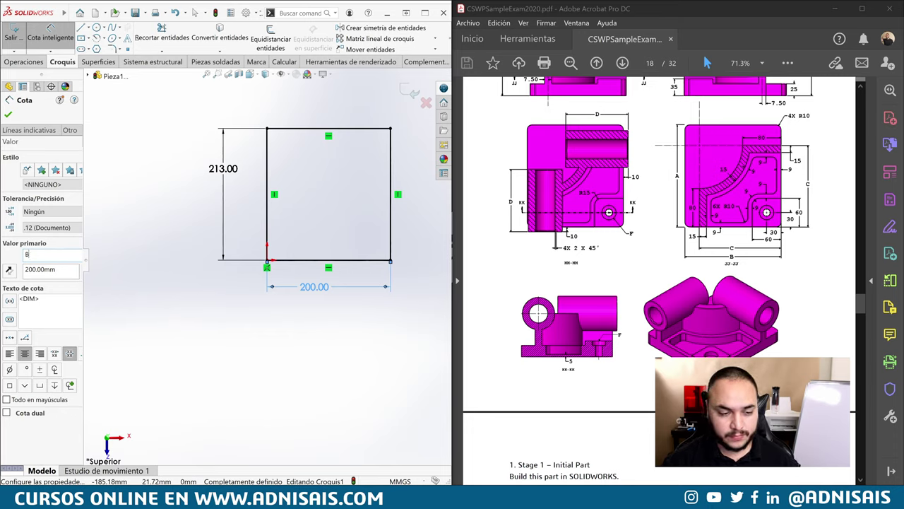
{"action": "left_click", "coordinate": [224, 168]}
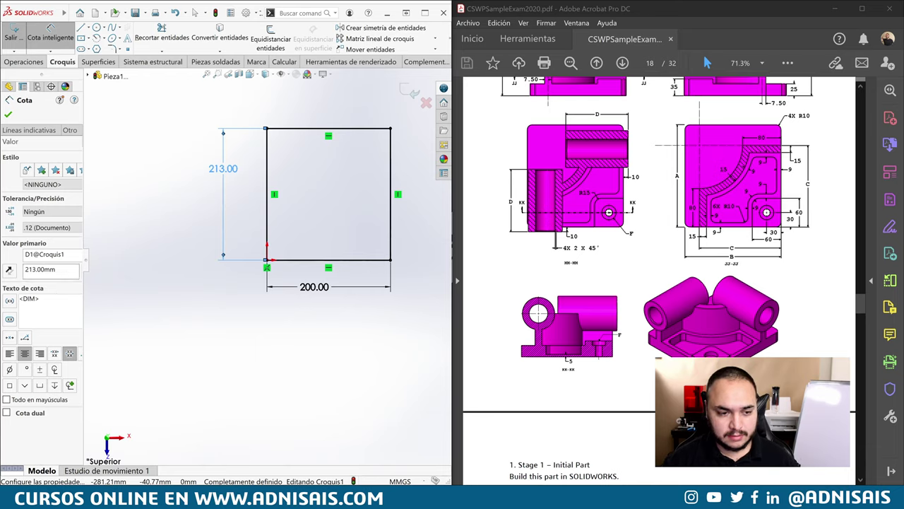
{"action": "double_click", "coordinate": [44, 253]}
{"action": "left_click", "coordinate": [196, 252]}
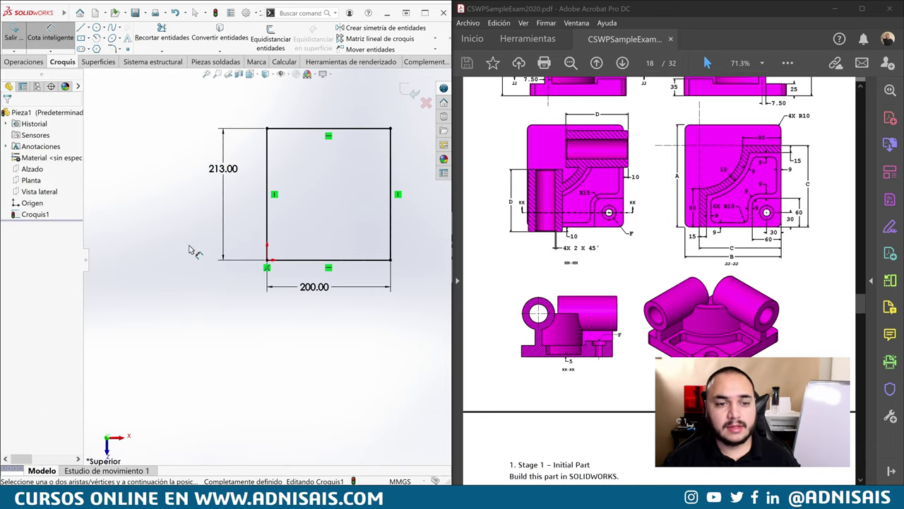
{"action": "left_click", "coordinate": [23, 62]}
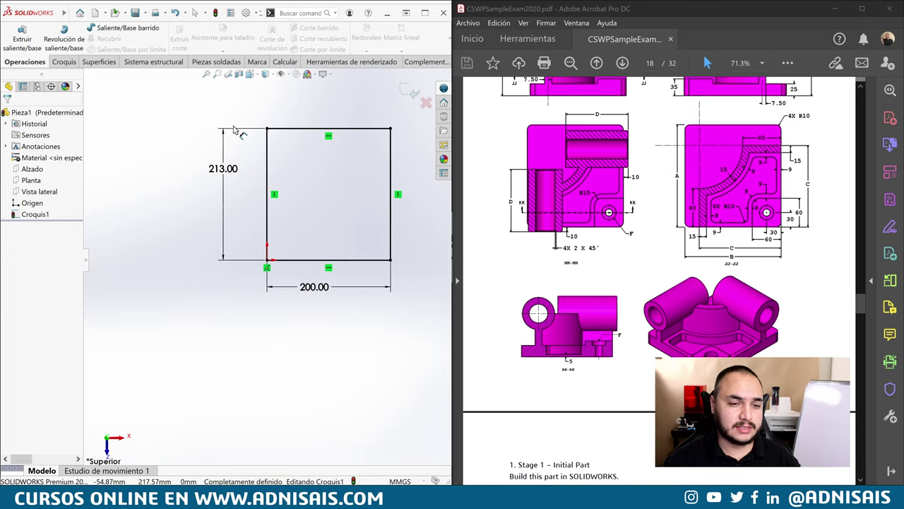
Extrude the rectangle 25 mm with Extruir saliente/base to form Saliente-Extruir1
{"action": "scroll", "coordinate": [739, 173], "scroll_direction": "up", "scroll_amount": 2}
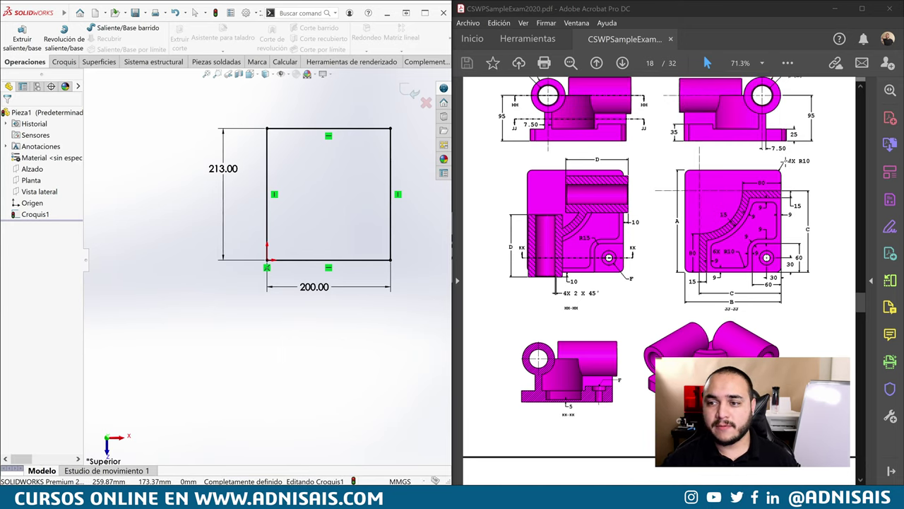
{"action": "left_click", "coordinate": [22, 34]}
{"action": "type", "text": "25"}
{"action": "key", "text": "Return"}
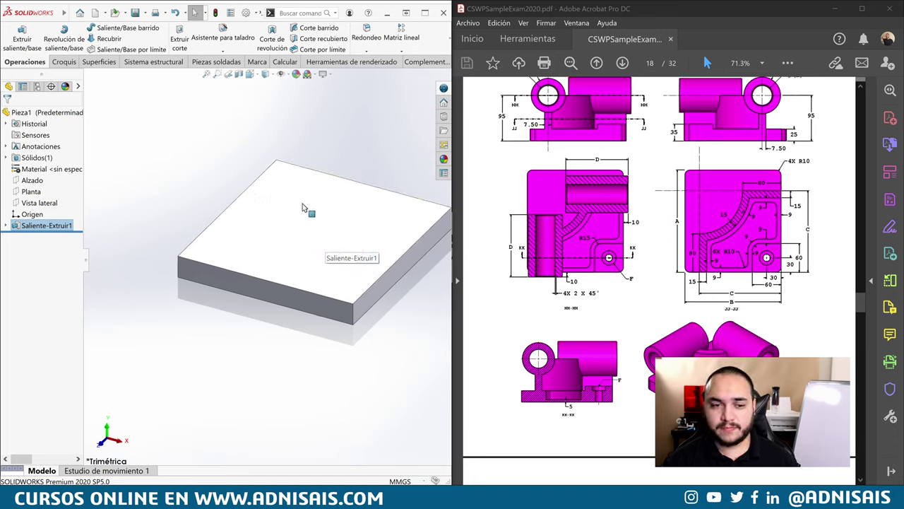
{"action": "scroll", "coordinate": [471, 228], "scroll_direction": "up", "scroll_amount": 2}
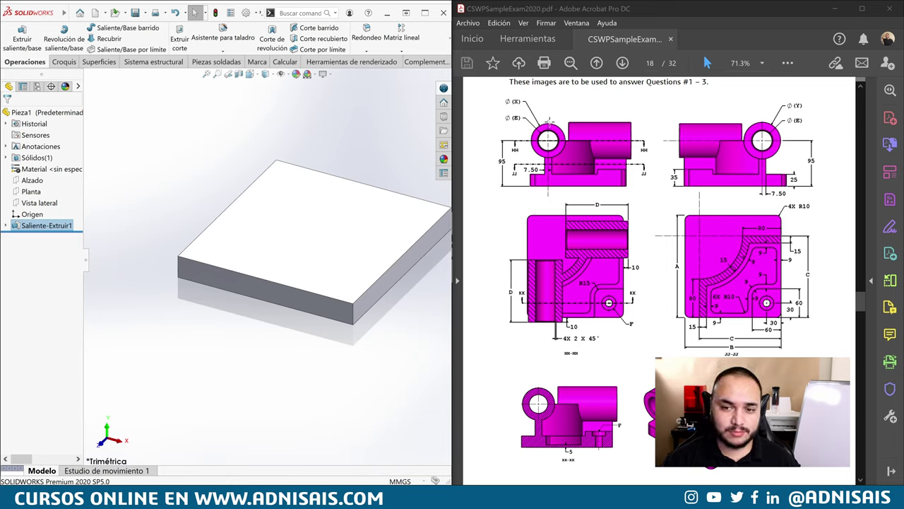
Start a new sketch on the top plane over the base plate
{"action": "left_click", "coordinate": [211, 164]}
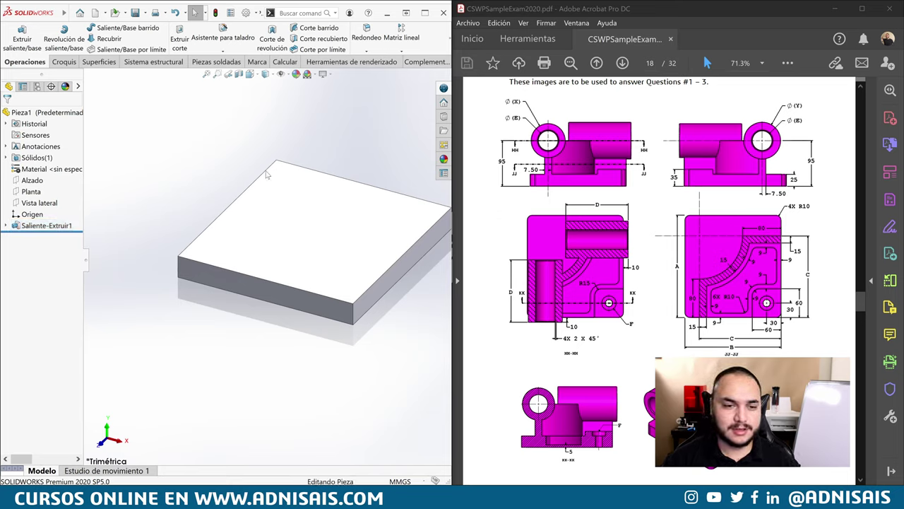
{"action": "left_click", "coordinate": [31, 192]}
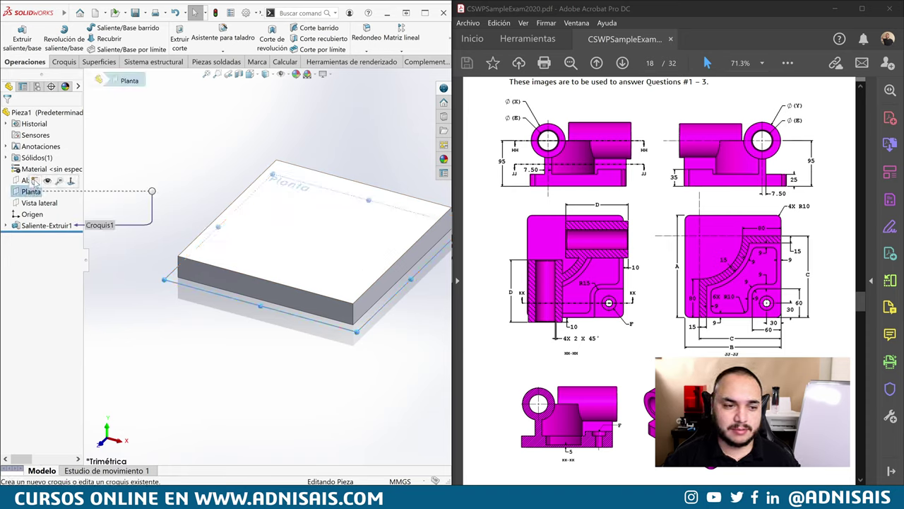
{"action": "left_click", "coordinate": [338, 260]}
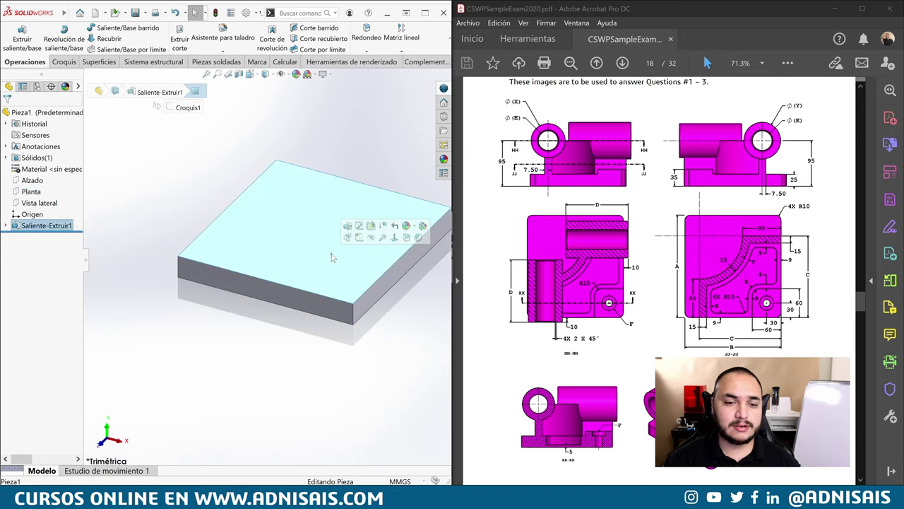
{"action": "left_click", "coordinate": [31, 193]}
{"action": "left_click", "coordinate": [80, 190]}
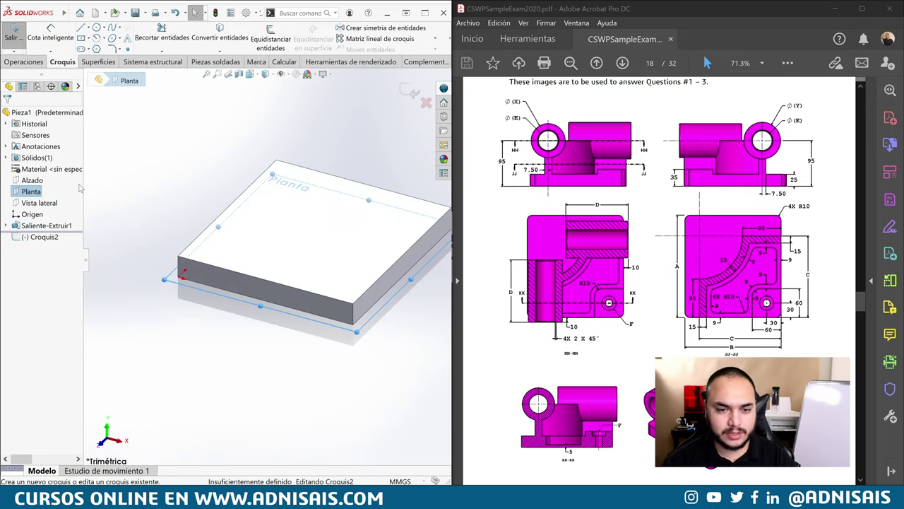
Draw a short top line from the right edge, a quarter arc, and a vertical line to the bottom edge
{"action": "key", "text": "l"}
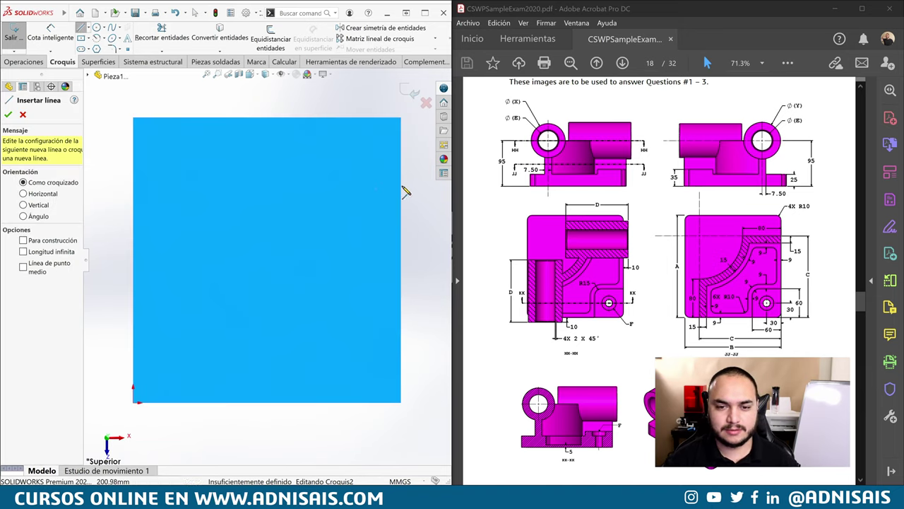
{"action": "left_click", "coordinate": [401, 179]}
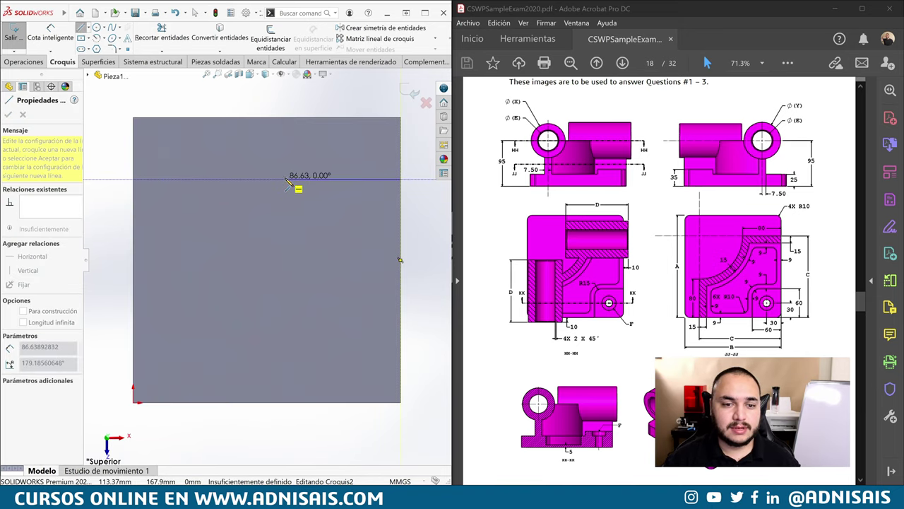
{"action": "left_click", "coordinate": [286, 179]}
{"action": "key", "text": "Escape"}
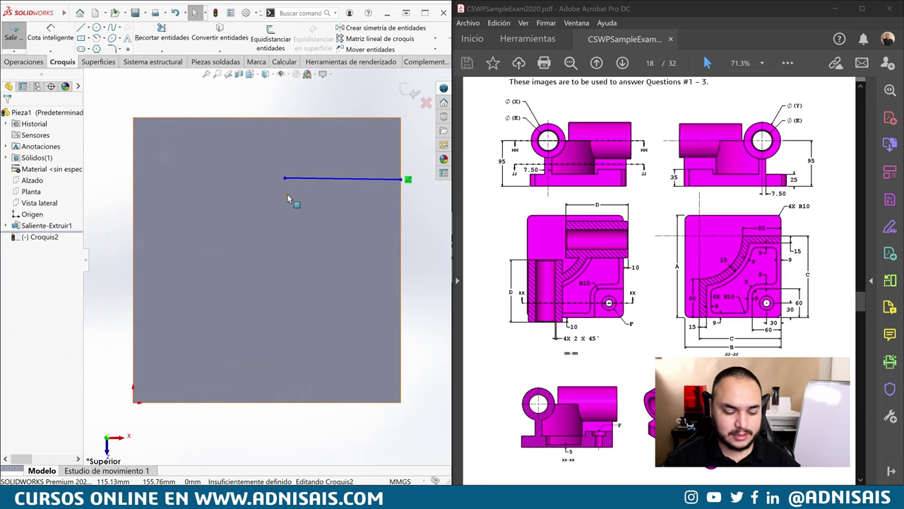
{"action": "key", "text": "ctrl+z"}
{"action": "key", "text": "l"}
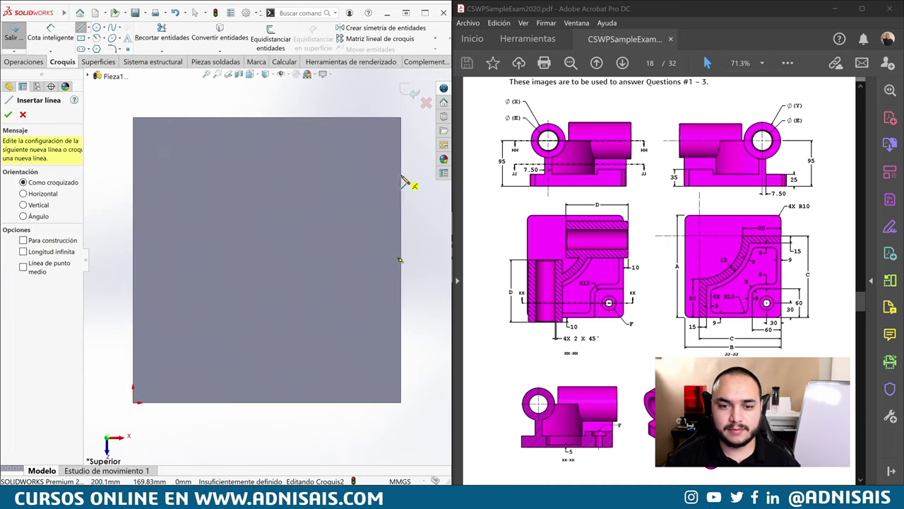
{"action": "left_click", "coordinate": [401, 176]}
{"action": "left_click", "coordinate": [298, 176]}
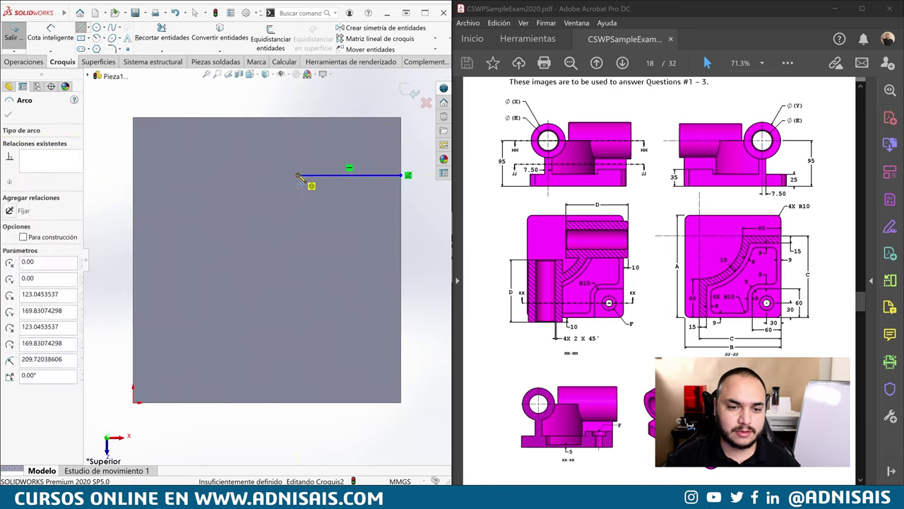
{"action": "left_click", "coordinate": [223, 249]}
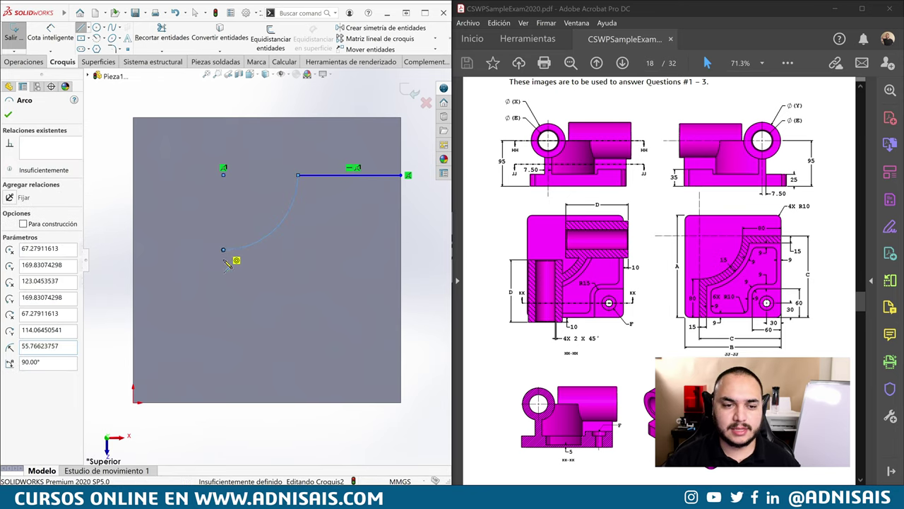
{"action": "left_click", "coordinate": [224, 403]}
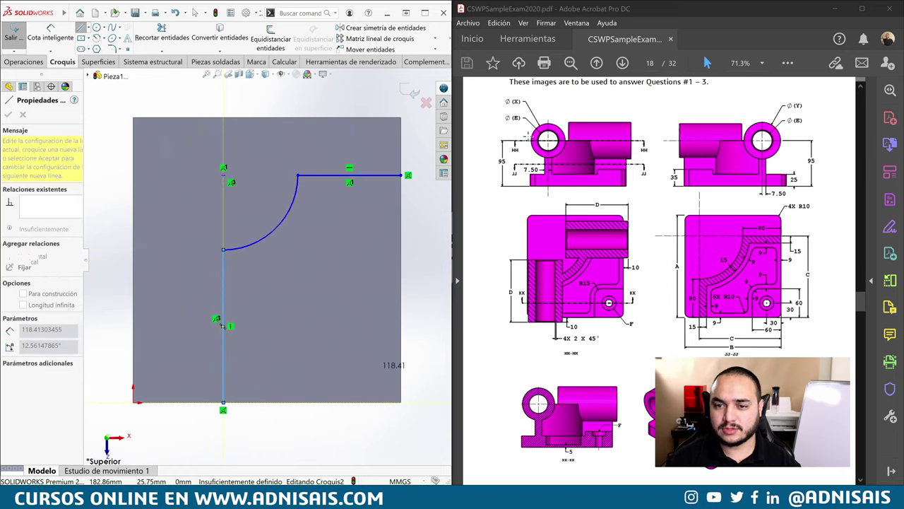
{"action": "key", "text": "Escape"}
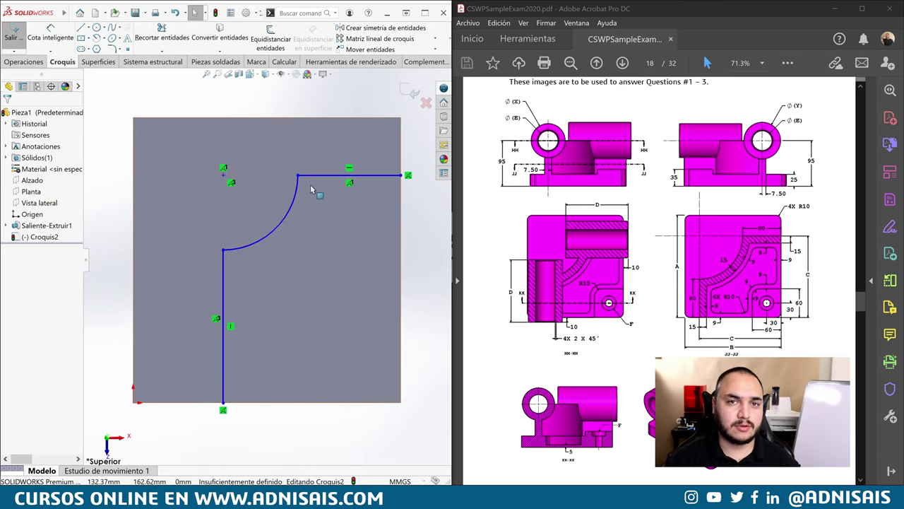
Dimension the sketch height from the top line to the plate corner as 170 mm
{"action": "key", "text": "z"}
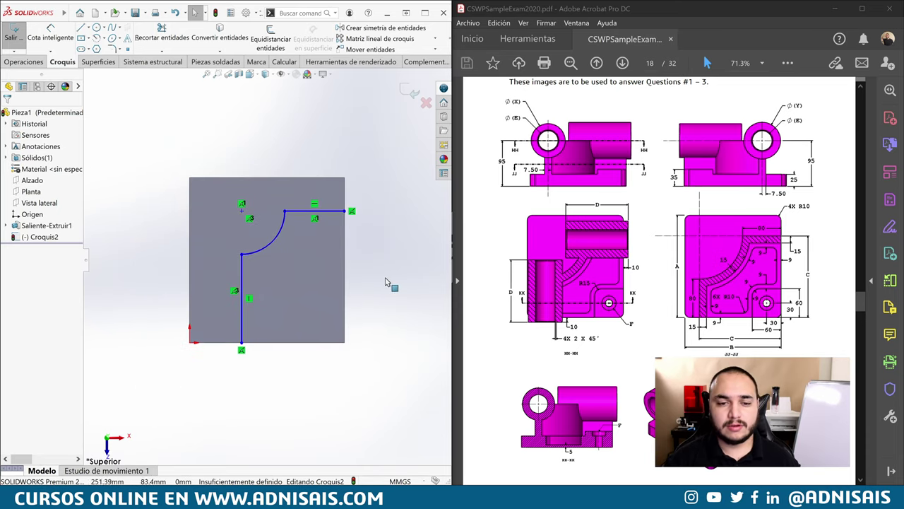
{"action": "key", "text": "d"}
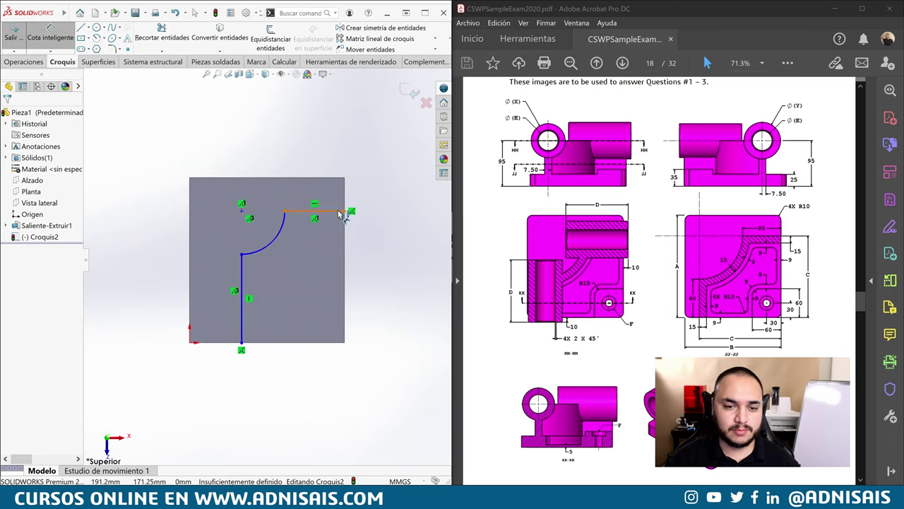
{"action": "left_click", "coordinate": [332, 211]}
{"action": "left_click", "coordinate": [345, 342]}
{"action": "left_click", "coordinate": [386, 283]}
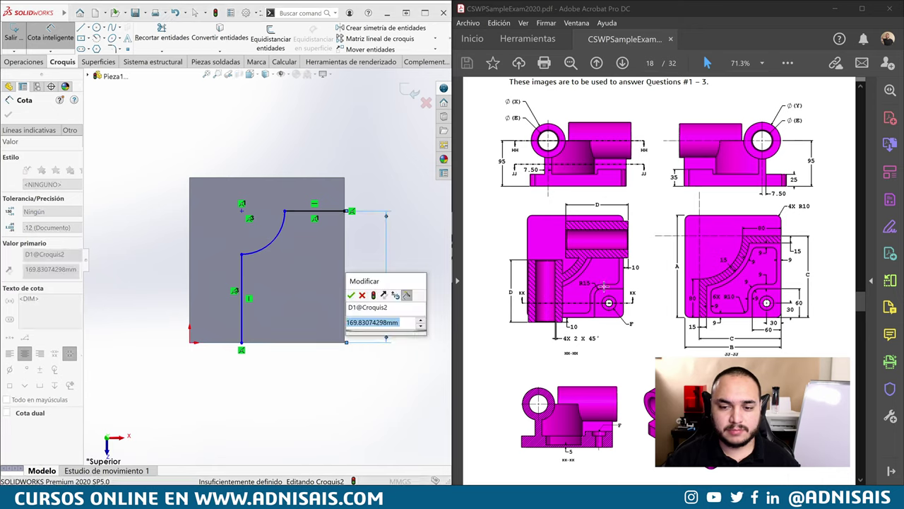
{"action": "scroll", "coordinate": [657, 295], "scroll_direction": "down", "scroll_amount": 3}
{"action": "scroll", "coordinate": [657, 297], "scroll_direction": "down", "scroll_amount": 4}
{"action": "scroll", "coordinate": [658, 304], "scroll_direction": "down", "scroll_amount": 2}
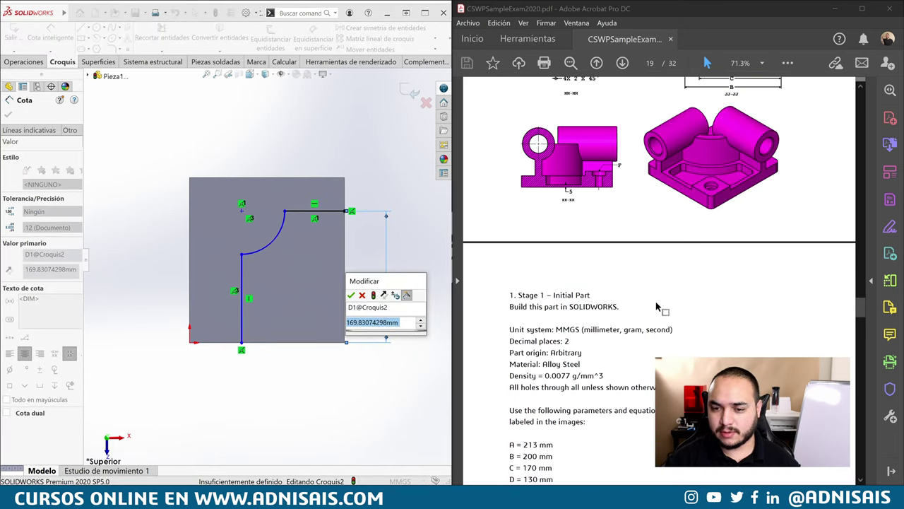
{"action": "scroll", "coordinate": [656, 306], "scroll_direction": "down", "scroll_amount": 1}
{"action": "scroll", "coordinate": [651, 361], "scroll_direction": "up", "scroll_amount": 4}
{"action": "scroll", "coordinate": [621, 318], "scroll_direction": "up", "scroll_amount": 3}
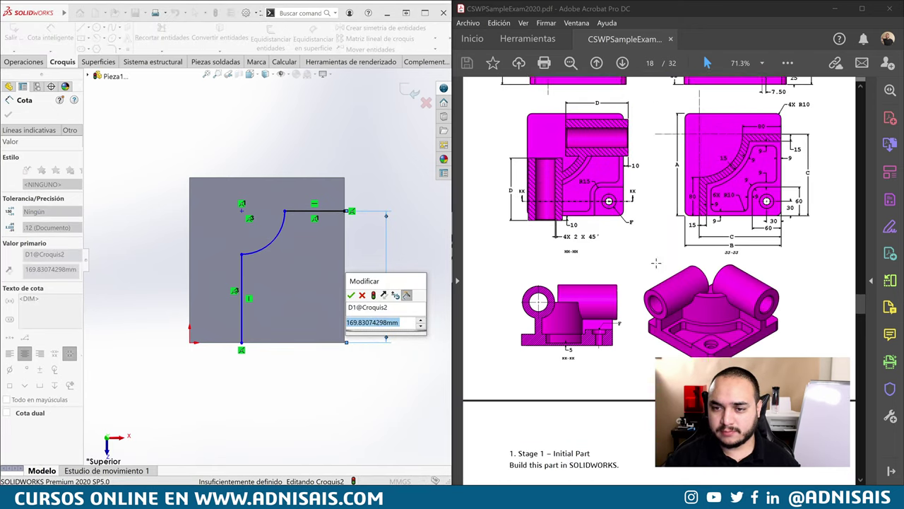
{"action": "scroll", "coordinate": [600, 283], "scroll_direction": "up", "scroll_amount": 1}
{"action": "scroll", "coordinate": [583, 259], "scroll_direction": "up", "scroll_amount": 1}
{"action": "scroll", "coordinate": [582, 258], "scroll_direction": "up", "scroll_amount": 1}
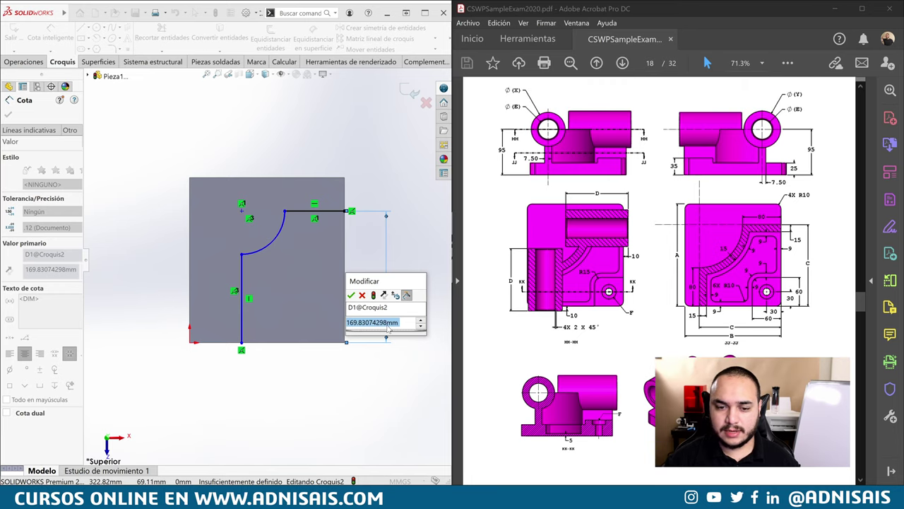
{"action": "type", "text": "170"}
{"action": "key", "text": "Return"}
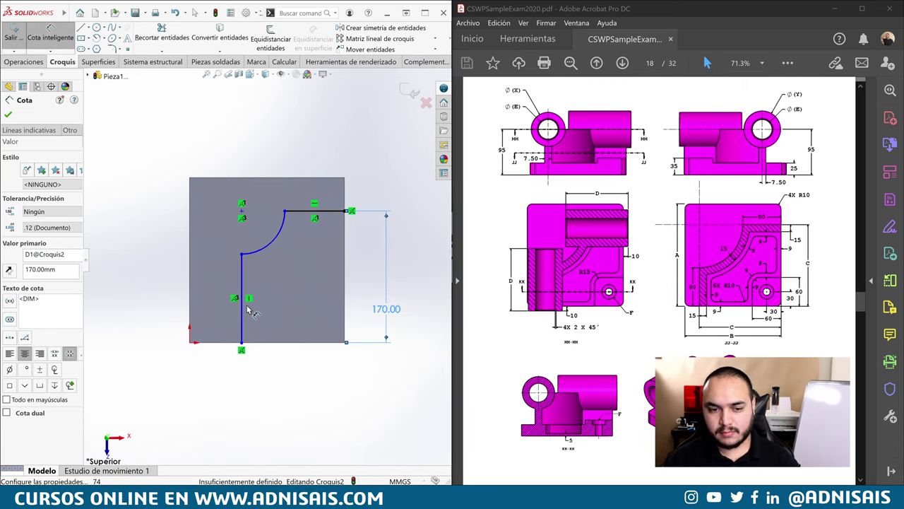
Set the bottom width equal to the 170 height via ='D1@Croquis2'
{"action": "left_click", "coordinate": [242, 310]}
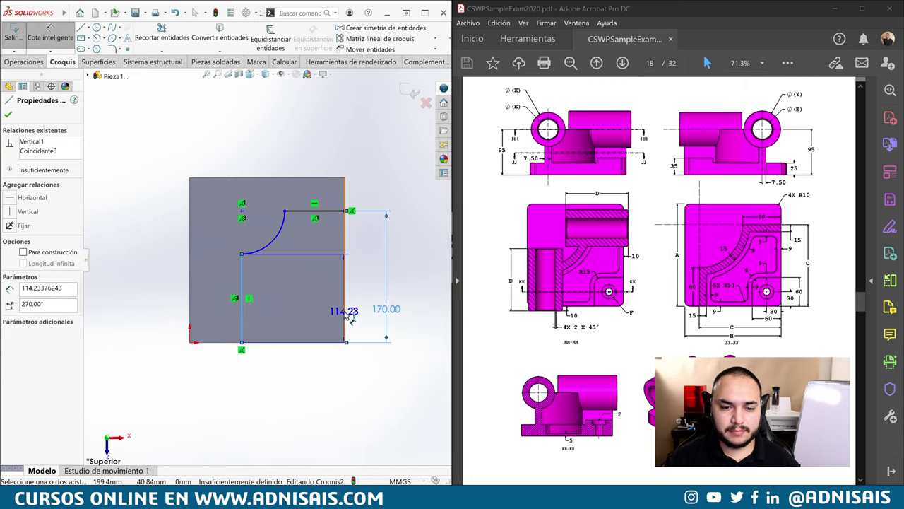
{"action": "left_click", "coordinate": [346, 342]}
{"action": "left_click", "coordinate": [332, 366]}
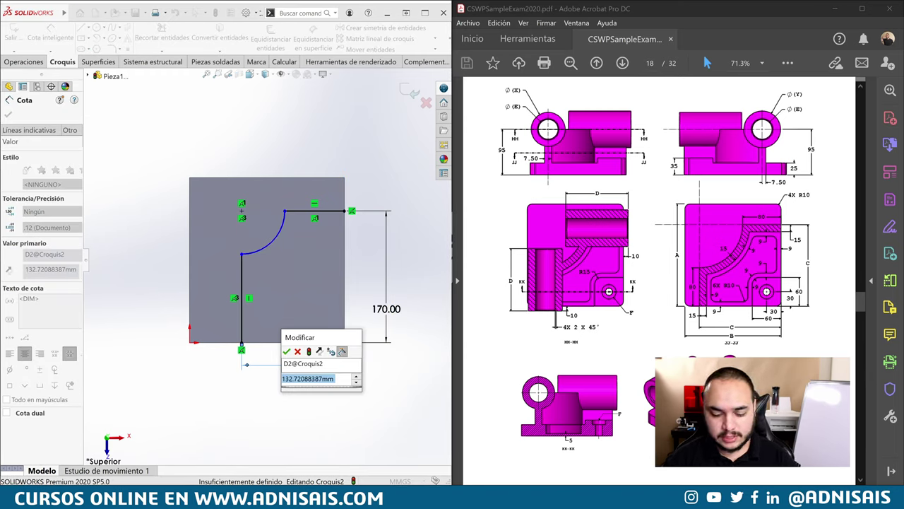
{"action": "type", "text": "="}
{"action": "left_click", "coordinate": [388, 310]}
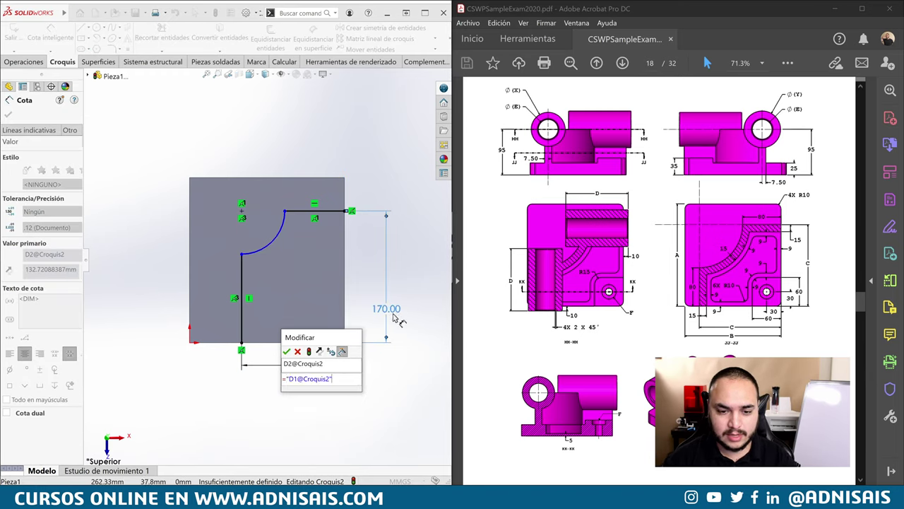
{"action": "key", "text": "Return"}
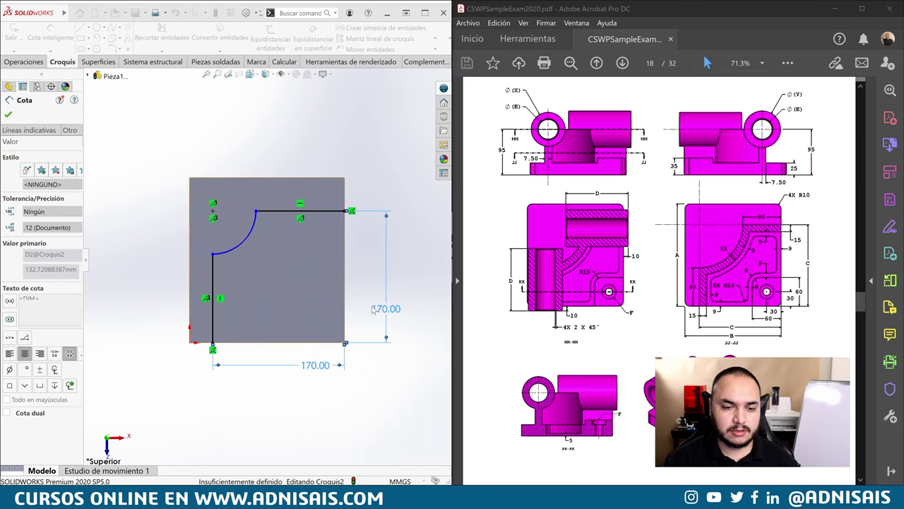
{"action": "key", "text": "Escape"}
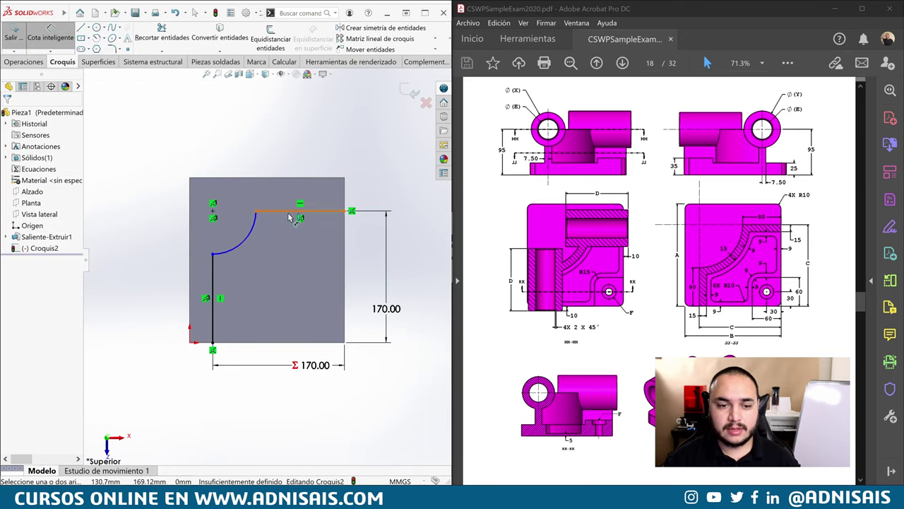
Dimension the top line length as 80 mm
{"action": "left_click", "coordinate": [281, 216]}
{"action": "left_click", "coordinate": [305, 164]}
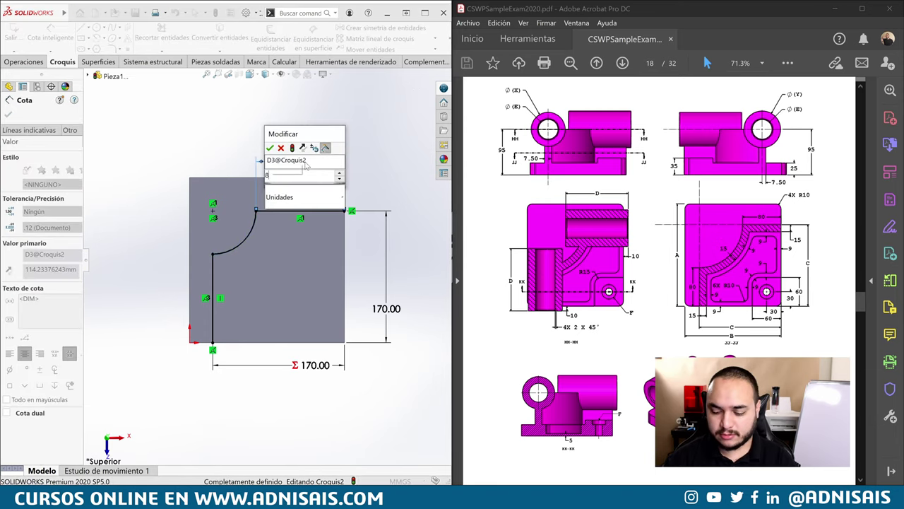
{"action": "type", "text": "80"}
{"action": "key", "text": "Return"}
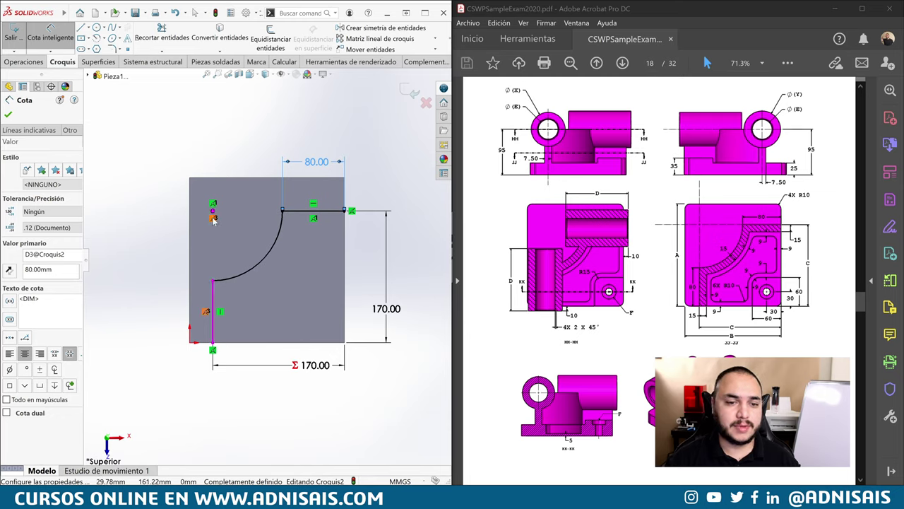
{"action": "left_click", "coordinate": [215, 297]}
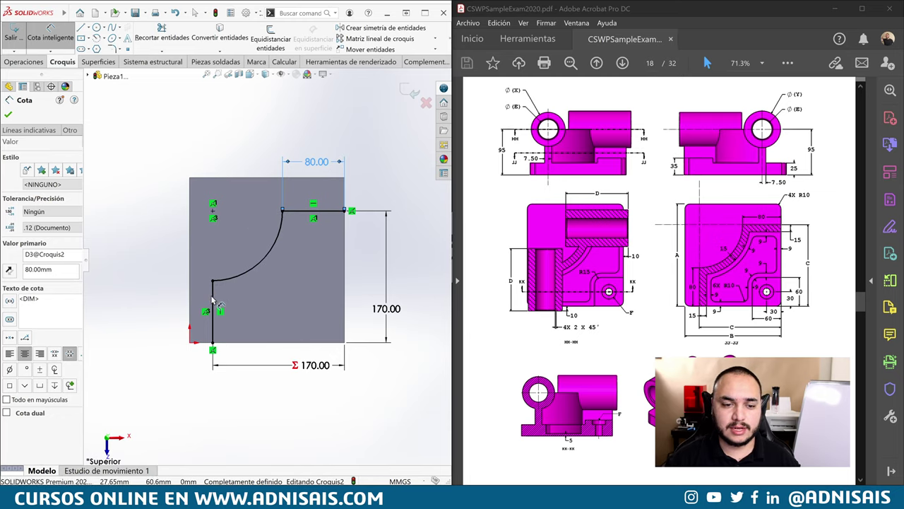
{"action": "key", "text": "Escape"}
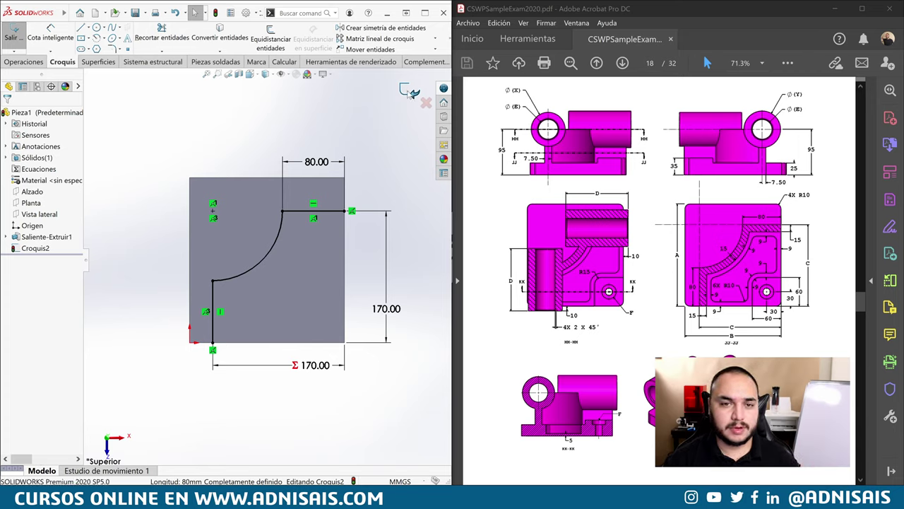
Close the curved-wall sketch and select the plate's front face in an isometric view
{"action": "left_click", "coordinate": [408, 91]}
{"action": "middle_click_drag", "start_coordinate": [281, 241], "coordinate": [273, 152]}
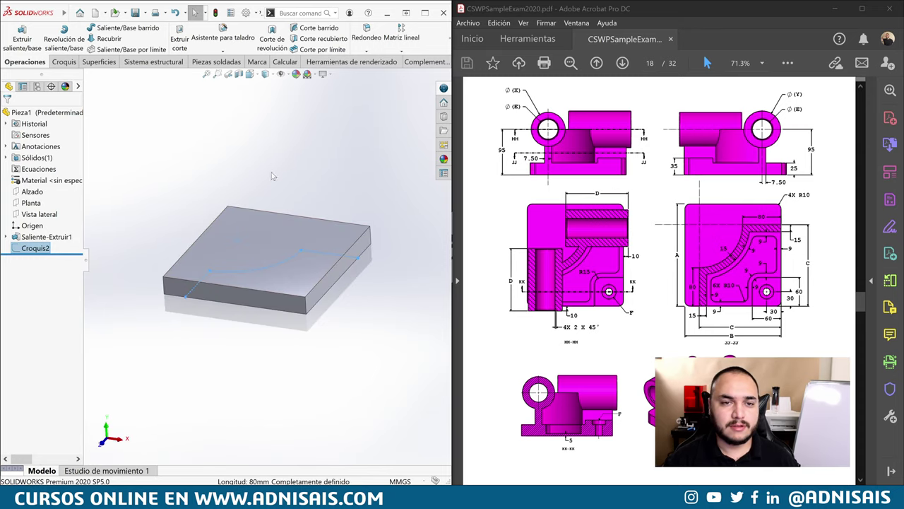
{"action": "left_click", "coordinate": [184, 286]}
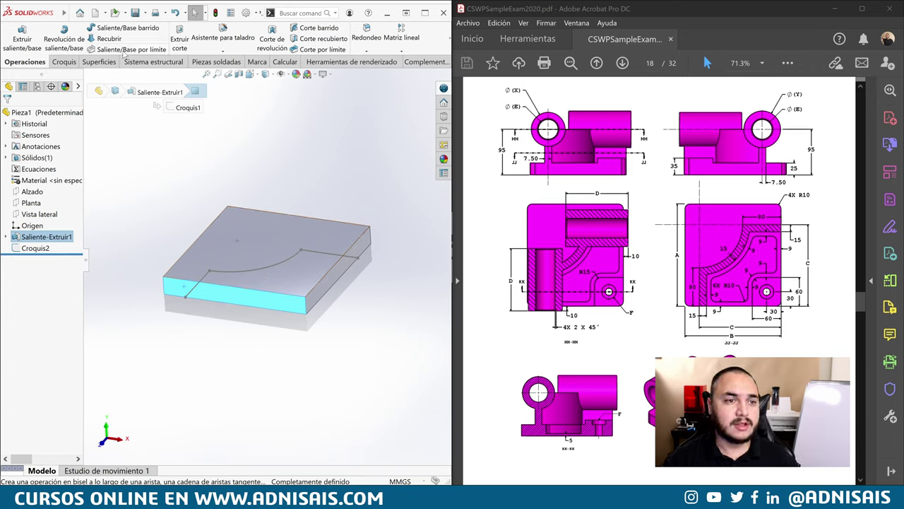
Start a new sketch on the front face and draw a circle above the plate
{"action": "left_click", "coordinate": [63, 62]}
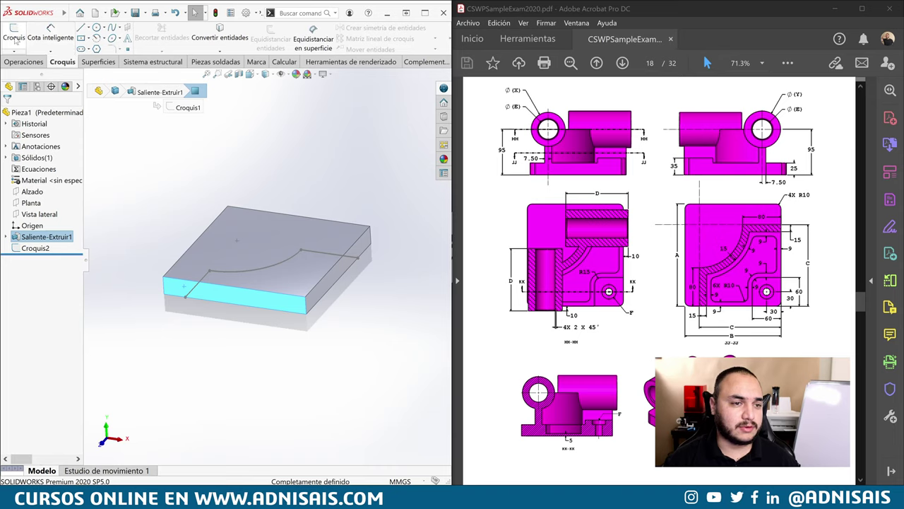
{"action": "left_click", "coordinate": [14, 36]}
{"action": "left_click", "coordinate": [97, 27]}
{"action": "left_click", "coordinate": [189, 194]}
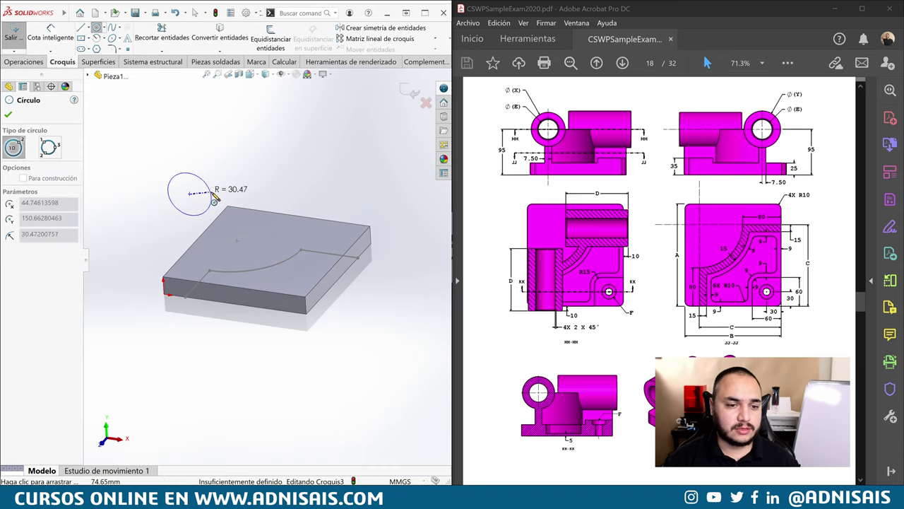
{"action": "left_click", "coordinate": [217, 185]}
Dimension the circle's diameter with the equation "A@Croquis1"/3, giving Ø71.00
{"action": "right_click_drag", "start_coordinate": [264, 139], "coordinate": [264, 106]}
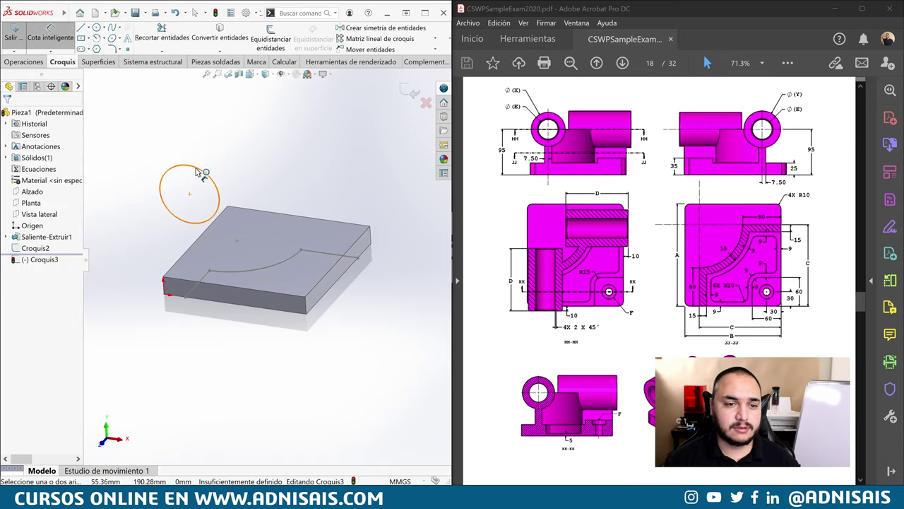
{"action": "left_click", "coordinate": [209, 174]}
{"action": "left_click", "coordinate": [238, 151]}
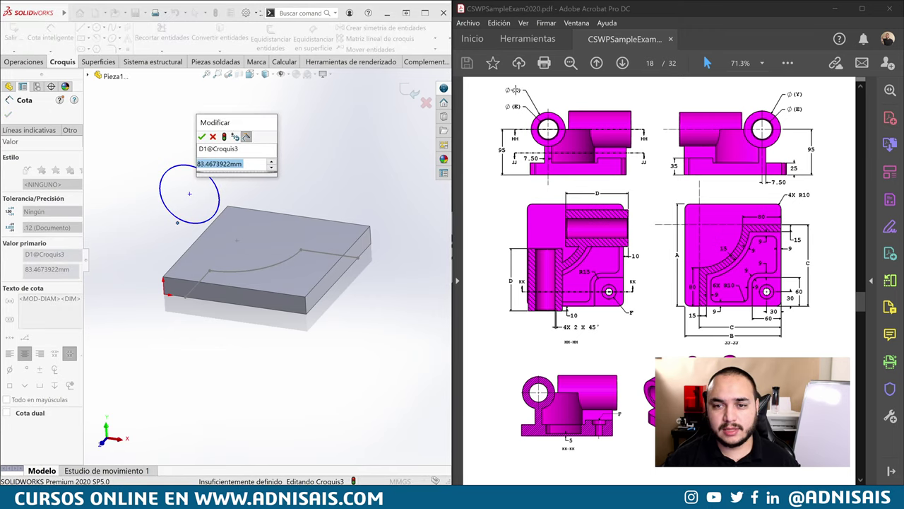
{"action": "scroll", "coordinate": [574, 391], "scroll_direction": "down", "scroll_amount": 3}
{"action": "scroll", "coordinate": [574, 391], "scroll_direction": "down", "scroll_amount": 2}
{"action": "scroll", "coordinate": [573, 391], "scroll_direction": "down", "scroll_amount": 2}
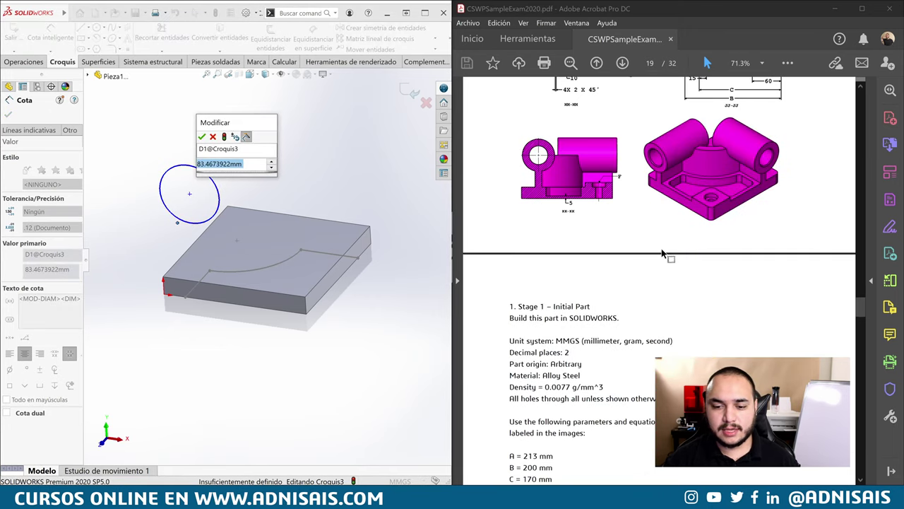
{"action": "scroll", "coordinate": [574, 391], "scroll_direction": "down", "scroll_amount": 2}
{"action": "scroll", "coordinate": [541, 434], "scroll_direction": "down", "scroll_amount": 3}
{"action": "scroll", "coordinate": [541, 434], "scroll_direction": "down", "scroll_amount": 1}
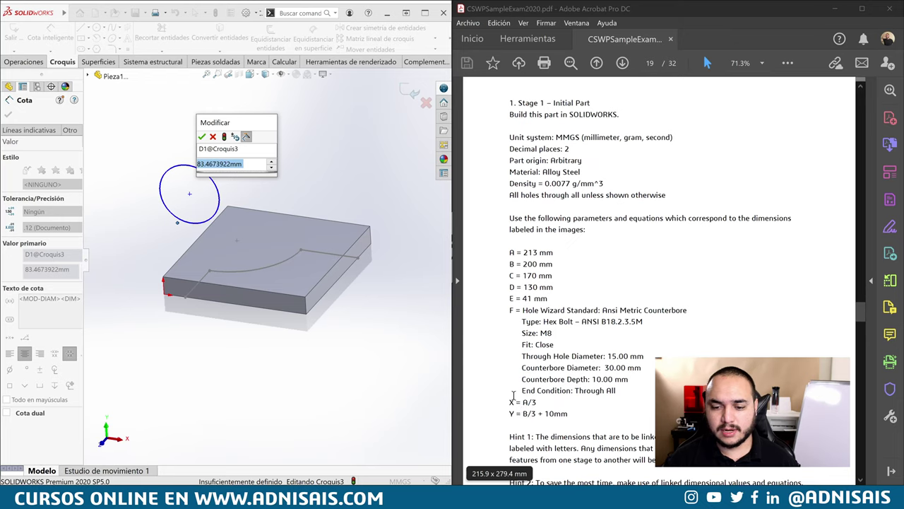
{"action": "scroll", "coordinate": [619, 303], "scroll_direction": "up", "scroll_amount": 1}
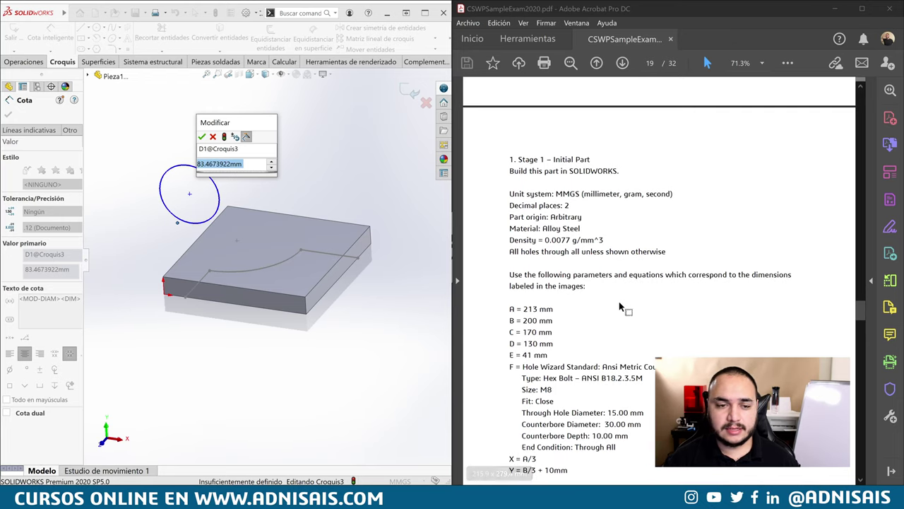
{"action": "scroll", "coordinate": [619, 304], "scroll_direction": "up", "scroll_amount": 4}
{"action": "scroll", "coordinate": [619, 303], "scroll_direction": "up", "scroll_amount": 5}
{"action": "scroll", "coordinate": [618, 304], "scroll_direction": "down", "scroll_amount": 2}
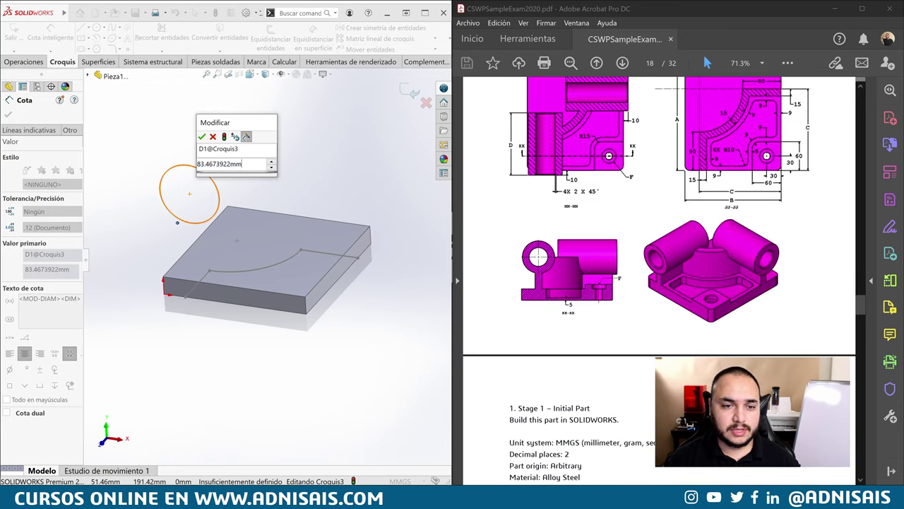
{"action": "type", "text": "="}
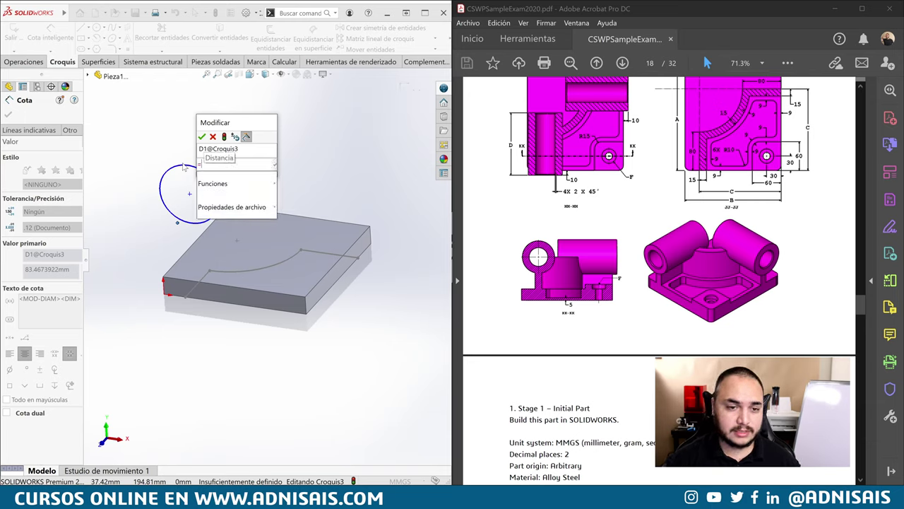
{"action": "left_click", "coordinate": [212, 233]}
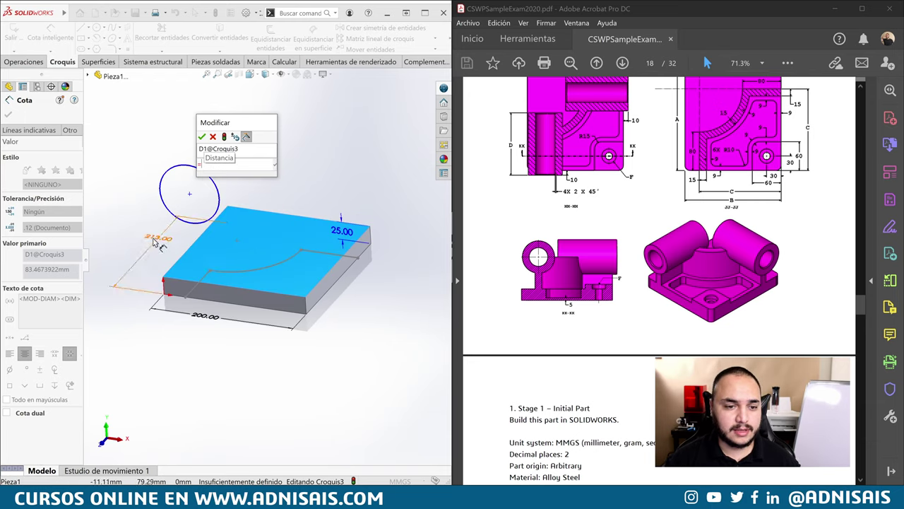
{"action": "left_click", "coordinate": [159, 237]}
{"action": "type", "text": "/"}
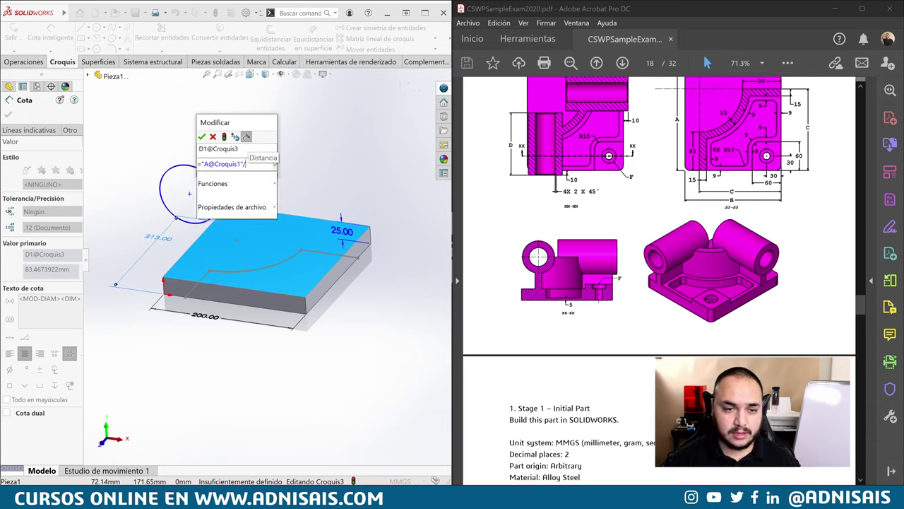
{"action": "type", "text": "3"}
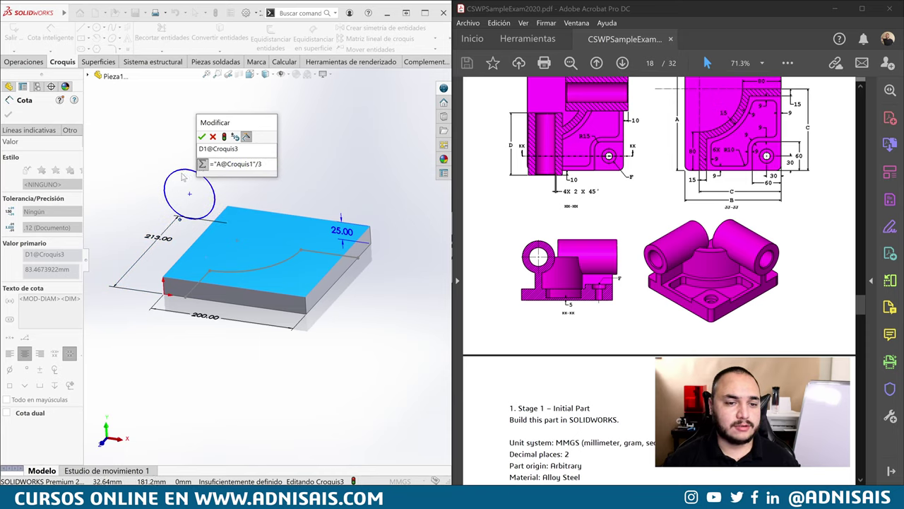
{"action": "left_click", "coordinate": [202, 137]}
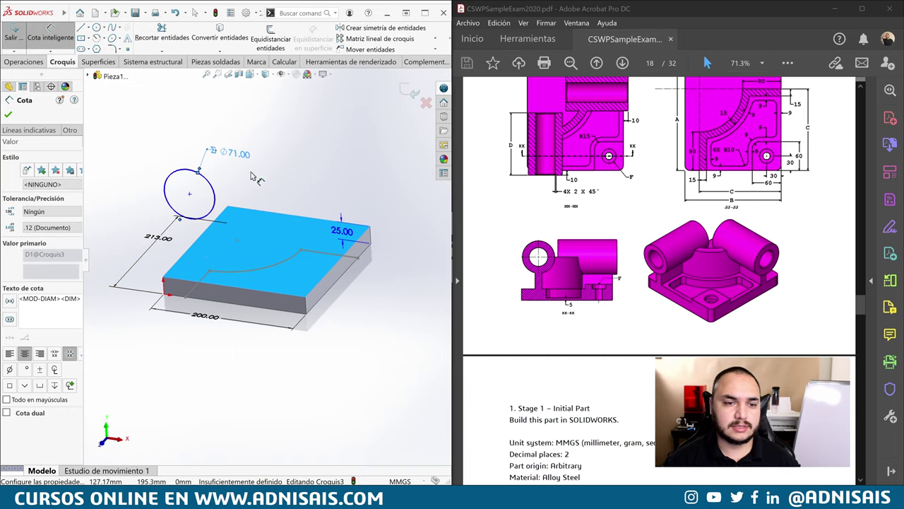
{"action": "key", "text": "Escape"}
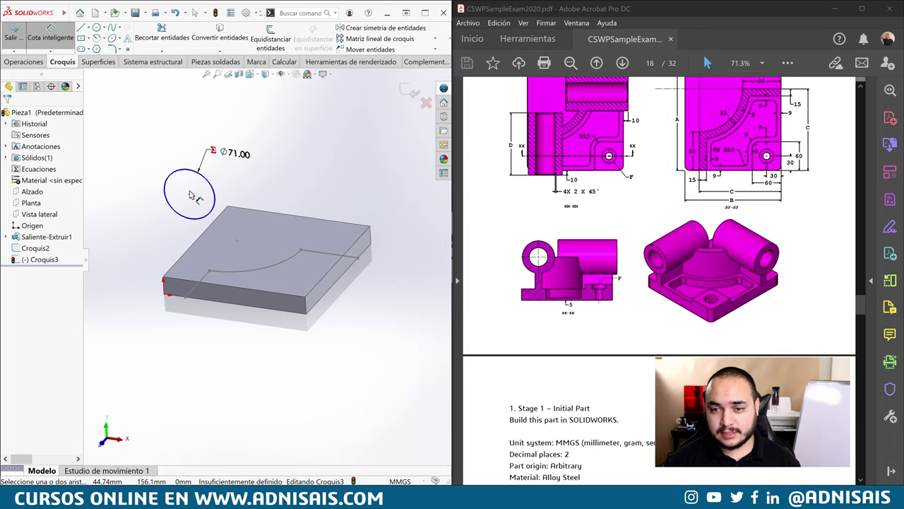
Dimension the circle centre 95 mm vertically from the block corner
{"action": "left_click", "coordinate": [189, 194]}
{"action": "left_click", "coordinate": [164, 284]}
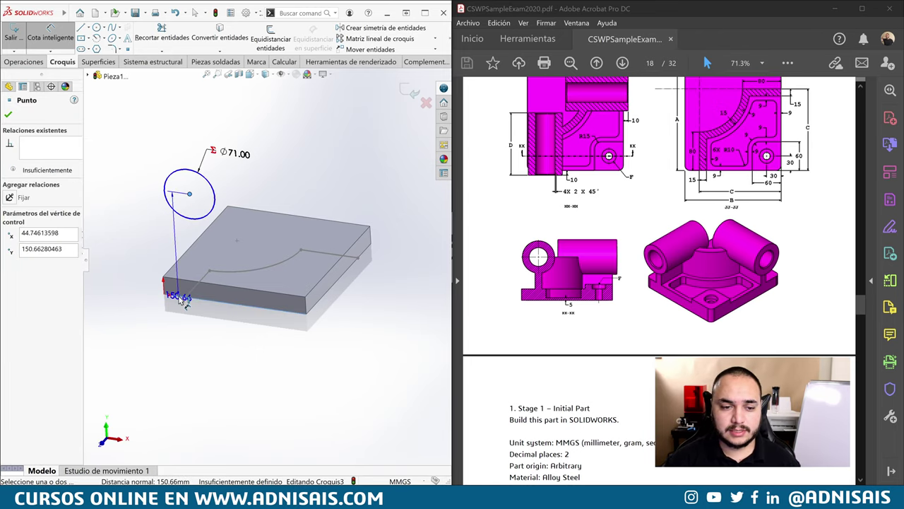
{"action": "left_click", "coordinate": [143, 240]}
{"action": "scroll", "coordinate": [657, 276], "scroll_direction": "up", "scroll_amount": 2}
{"action": "scroll", "coordinate": [801, 154], "scroll_direction": "up", "scroll_amount": 2}
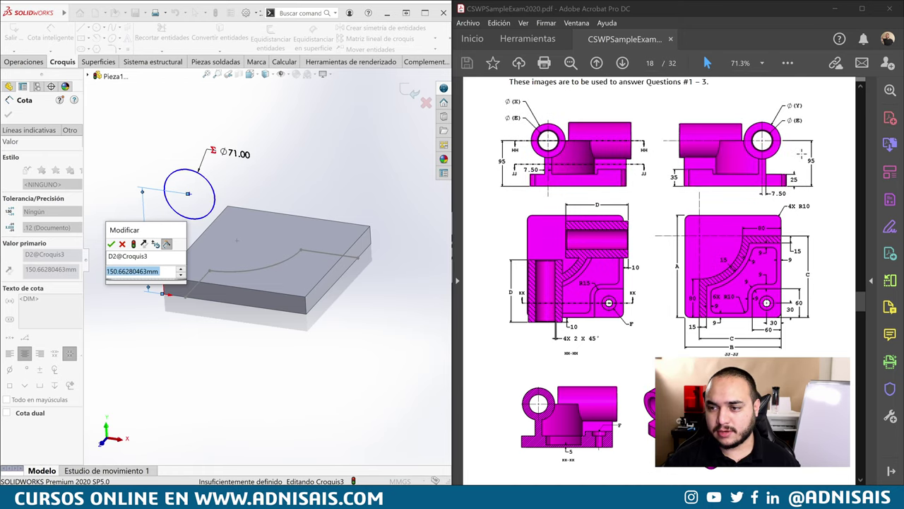
{"action": "type", "text": "95"}
{"action": "key", "text": "Return"}
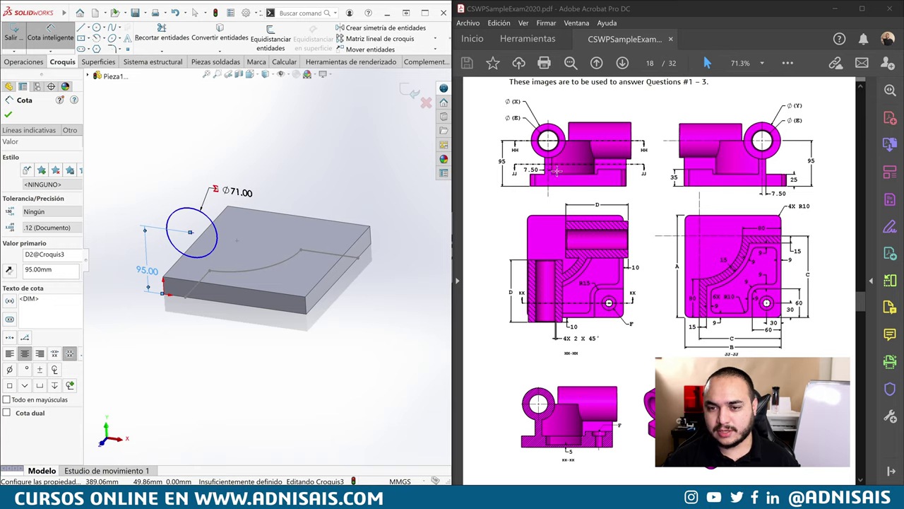
Dimension the circle centre 7.50 mm horizontally from the lower edge endpoint
{"action": "left_click_drag", "start_coordinate": [521, 170], "coordinate": [543, 174]}
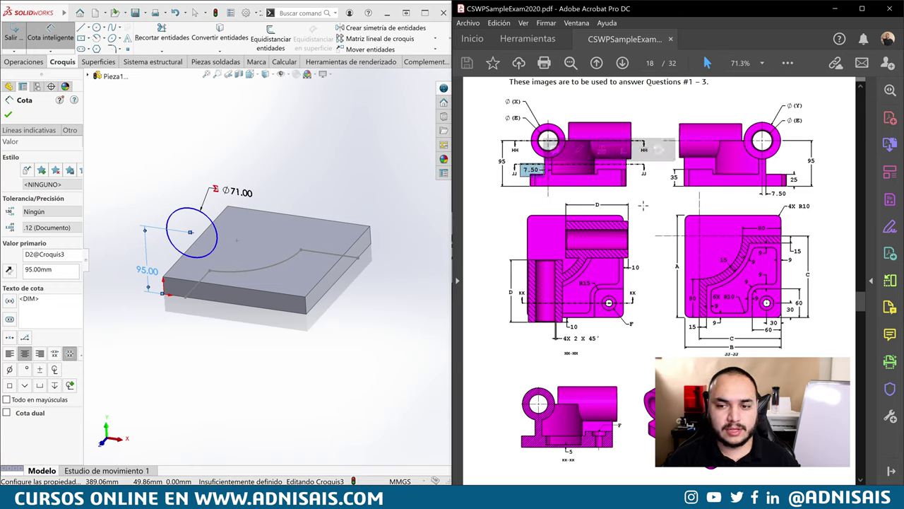
{"action": "left_click", "coordinate": [313, 363]}
{"action": "middle_click_drag", "start_coordinate": [313, 363], "coordinate": [212, 309]}
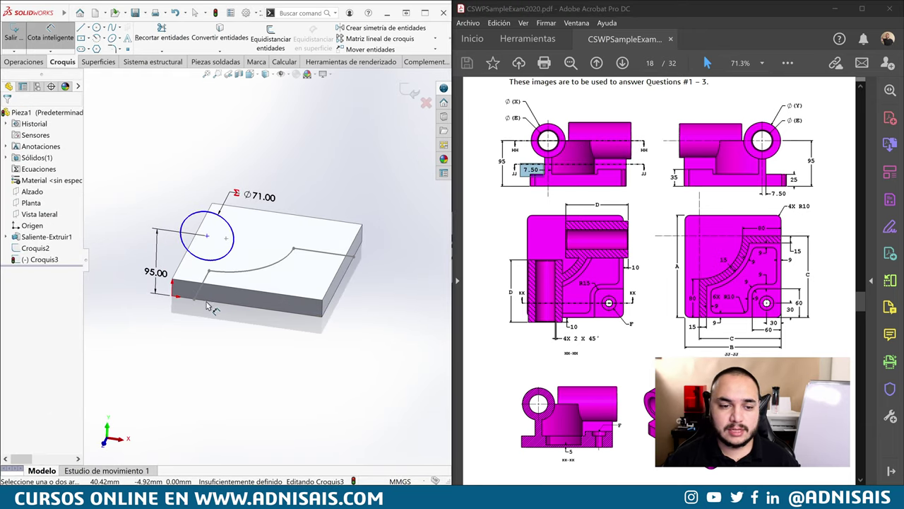
{"action": "scroll", "coordinate": [205, 304], "scroll_direction": "down", "scroll_amount": 2}
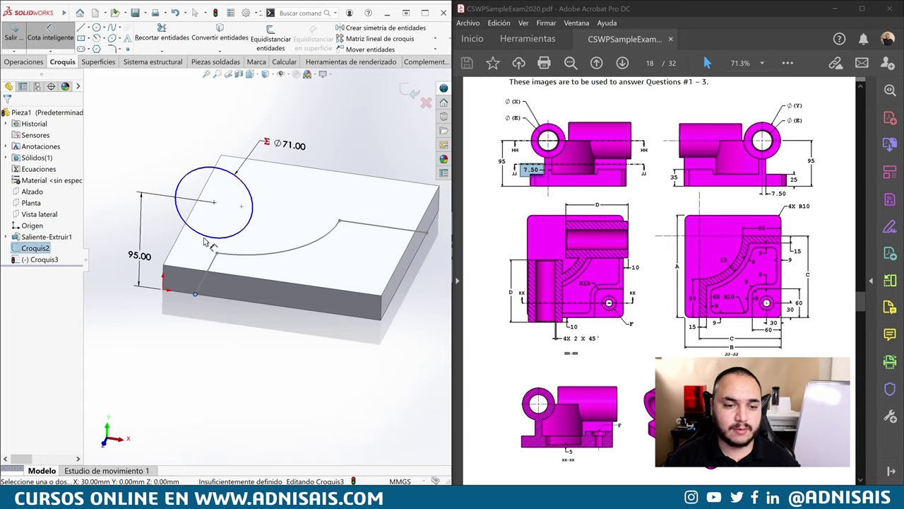
{"action": "left_click", "coordinate": [214, 202]}
{"action": "left_click", "coordinate": [195, 293]}
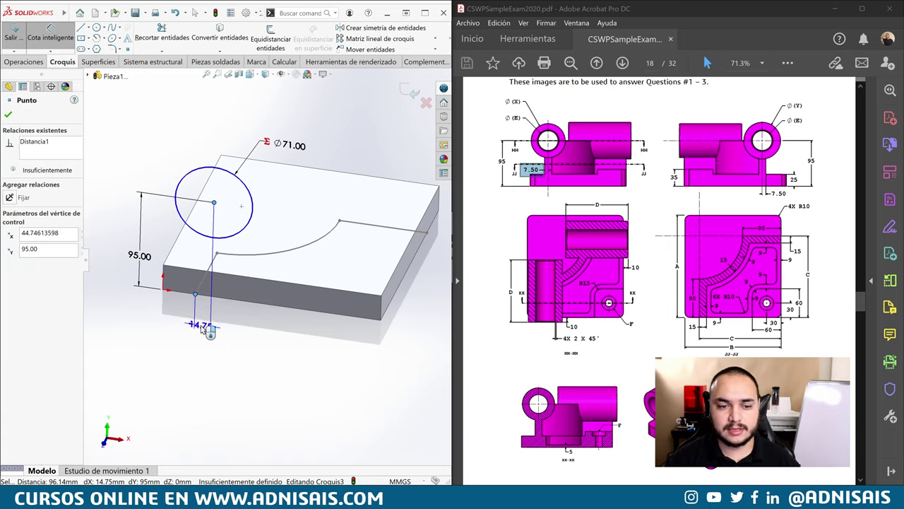
{"action": "left_click", "coordinate": [202, 327]}
{"action": "type", "text": "7.5"}
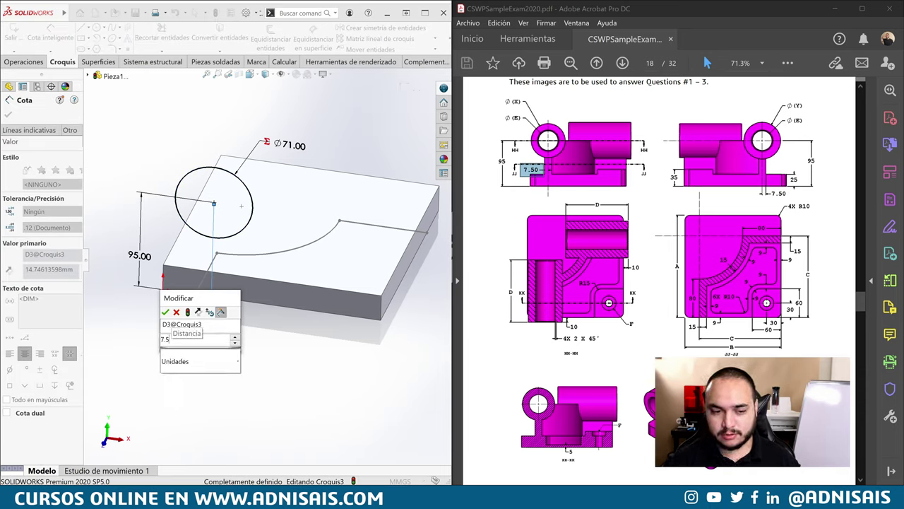
{"action": "key", "text": "Return"}
{"action": "key", "text": "Escape"}
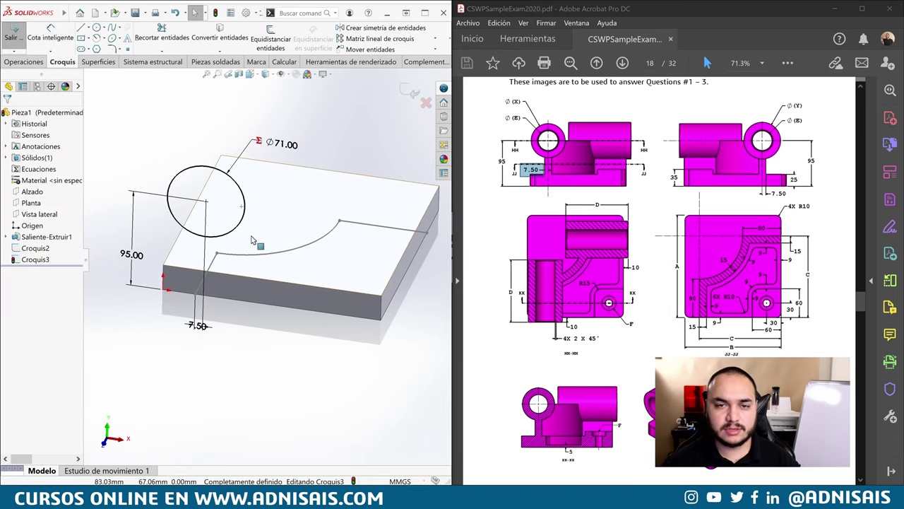
{"action": "scroll", "coordinate": [314, 211], "scroll_direction": "up", "scroll_amount": 3}
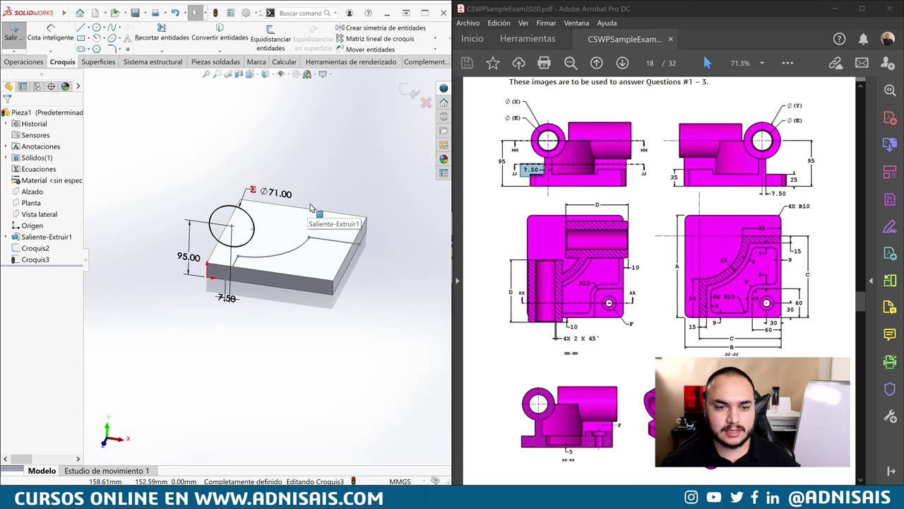
{"action": "mouse_move", "coordinate": [314, 211]}
{"action": "middle_mouse_down"}
{"action": "mouse_move", "coordinate": [338, 185]}
{"action": "mouse_move", "coordinate": [330, 198]}
{"action": "middle_mouse_up"}
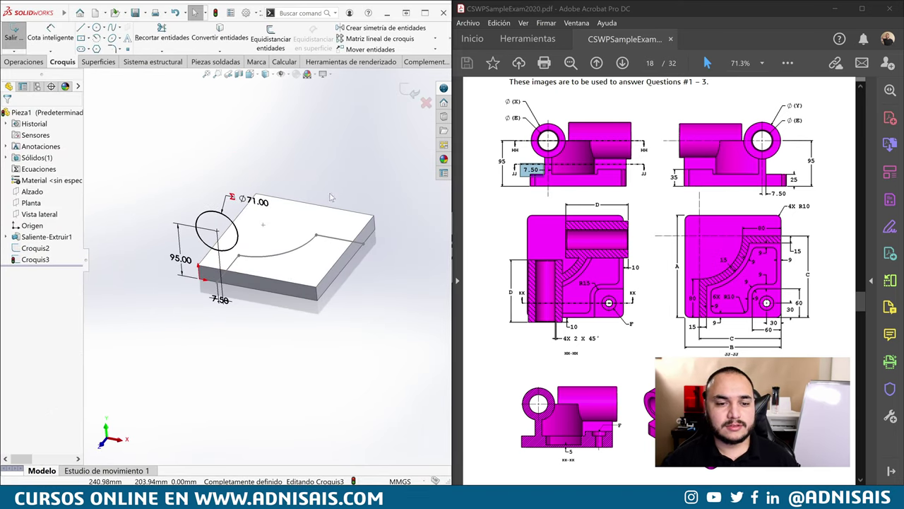
Extrude the Ø71 circle as a boss with a 130 mm depth
{"action": "left_click", "coordinate": [24, 61]}
{"action": "left_click", "coordinate": [22, 35]}
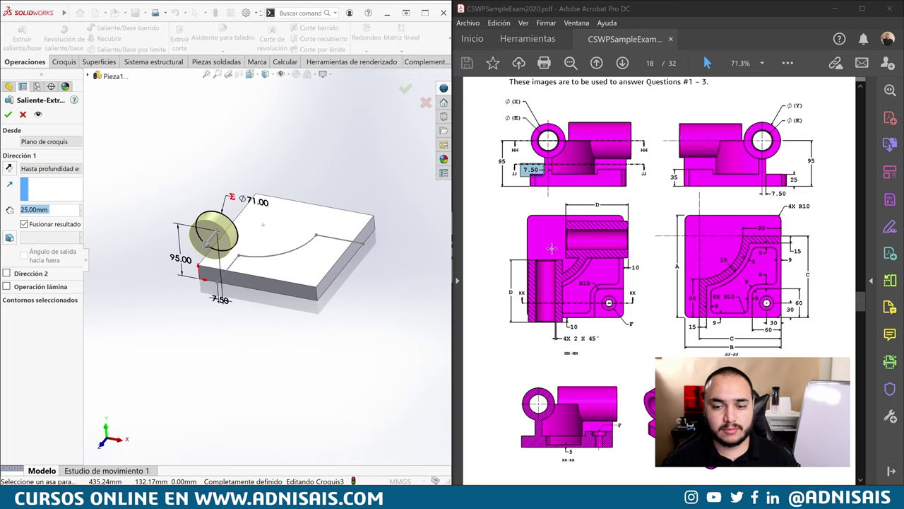
{"action": "scroll", "coordinate": [552, 248], "scroll_direction": "down", "scroll_amount": 3}
{"action": "scroll", "coordinate": [552, 253], "scroll_direction": "down", "scroll_amount": 2}
{"action": "scroll", "coordinate": [554, 259], "scroll_direction": "down", "scroll_amount": 2}
{"action": "scroll", "coordinate": [555, 264], "scroll_direction": "down", "scroll_amount": 2}
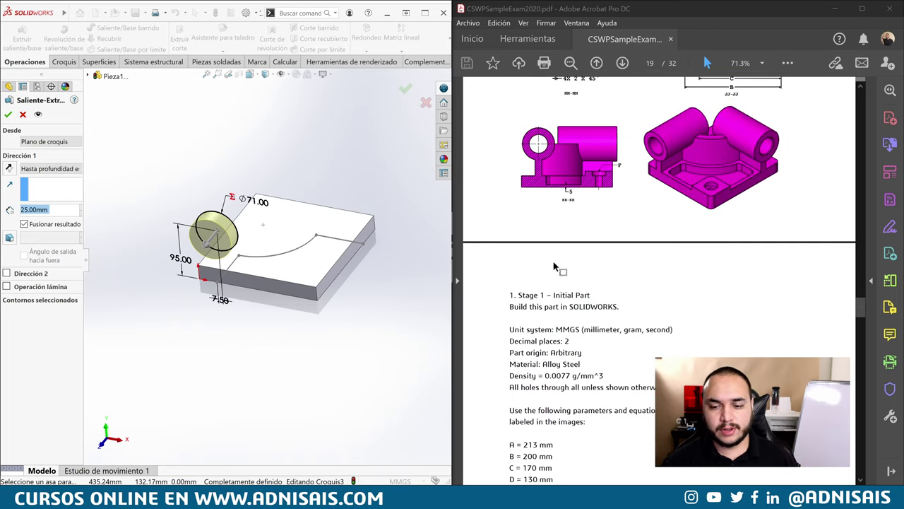
{"action": "scroll", "coordinate": [556, 267], "scroll_direction": "down", "scroll_amount": 2}
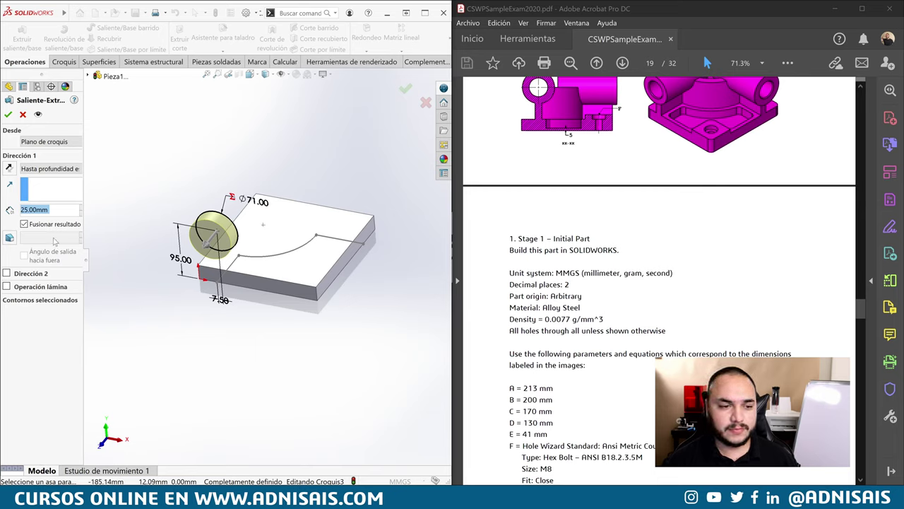
{"action": "type", "text": "130"}
{"action": "key", "text": "Return"}
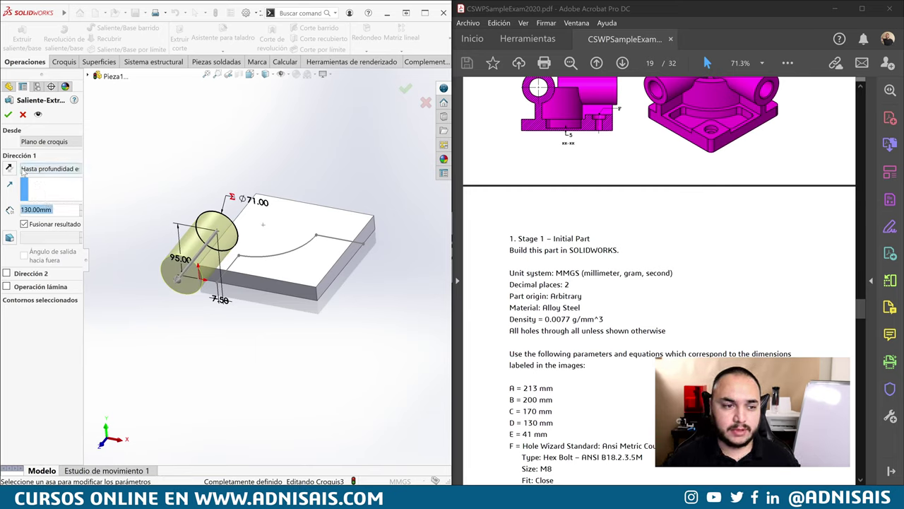
Reverse the extrusion, start it from a 10 mm offset, and accept the cylinder
{"action": "left_click", "coordinate": [10, 168]}
{"action": "left_click", "coordinate": [38, 143]}
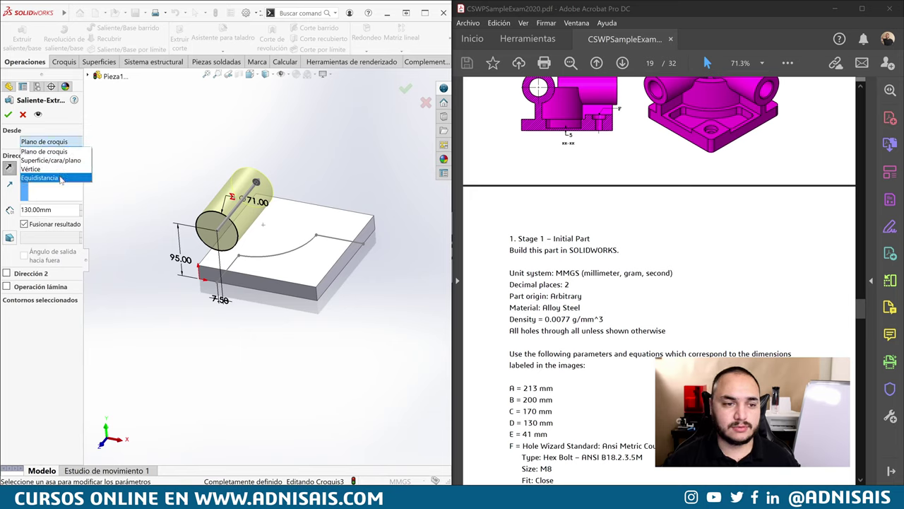
{"action": "left_click", "coordinate": [61, 177]}
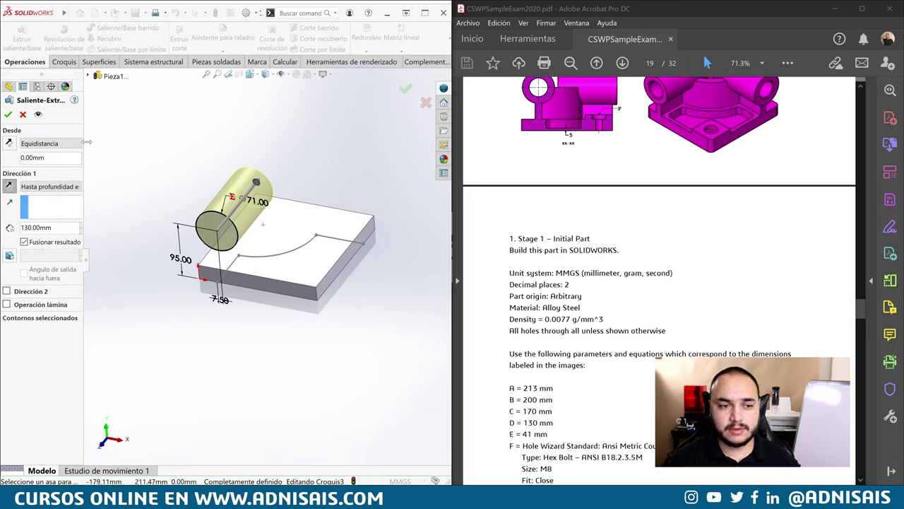
{"action": "left_click_drag", "start_coordinate": [87, 142], "coordinate": [106, 144]}
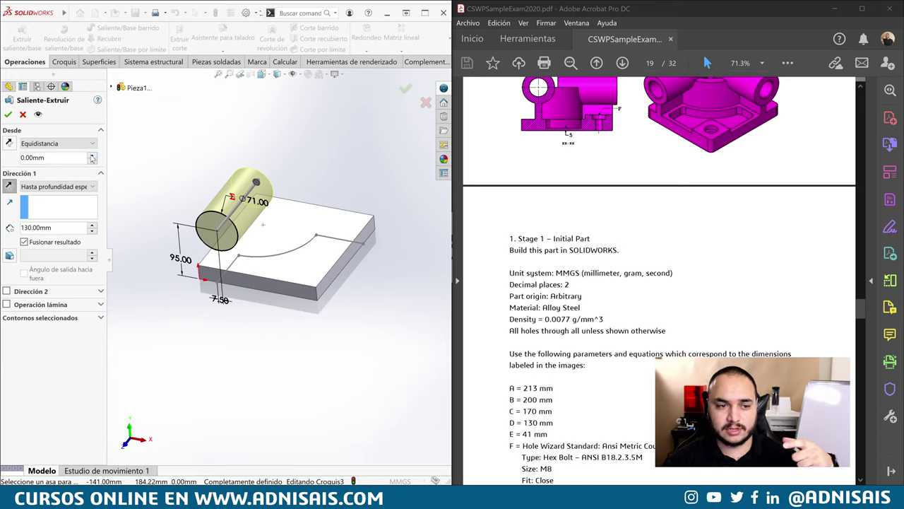
{"action": "left_click", "coordinate": [92, 156]}
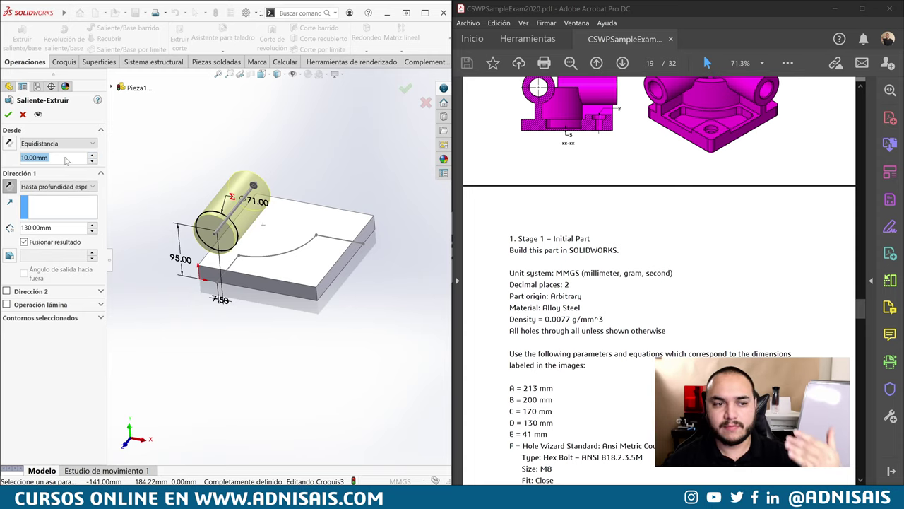
{"action": "left_click", "coordinate": [8, 114]}
{"action": "scroll", "coordinate": [657, 283], "scroll_direction": "up", "scroll_amount": 5}
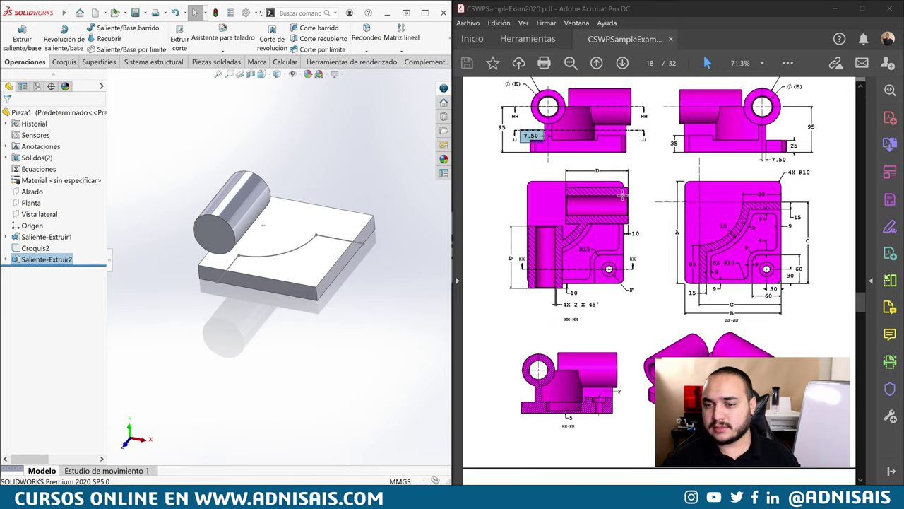
{"action": "scroll", "coordinate": [657, 283], "scroll_direction": "up", "scroll_amount": 2}
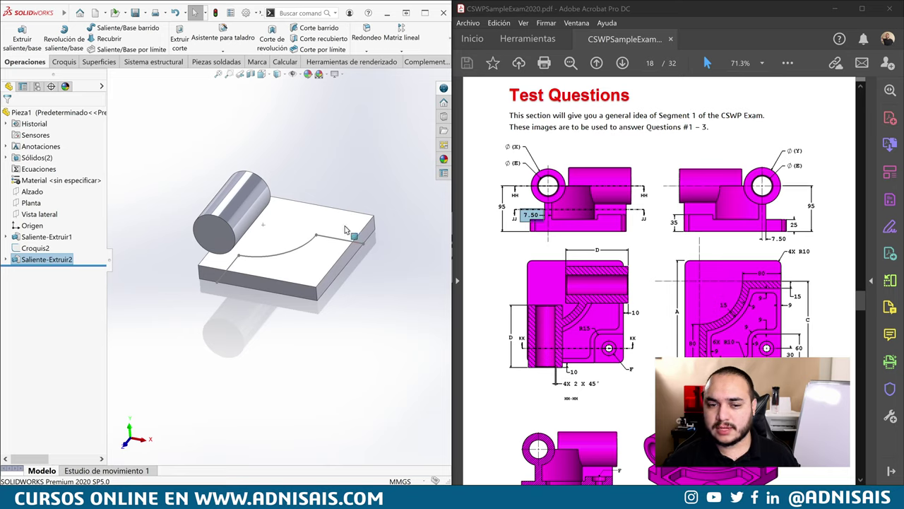
{"action": "middle_click_drag", "start_coordinate": [346, 230], "coordinate": [327, 206]}
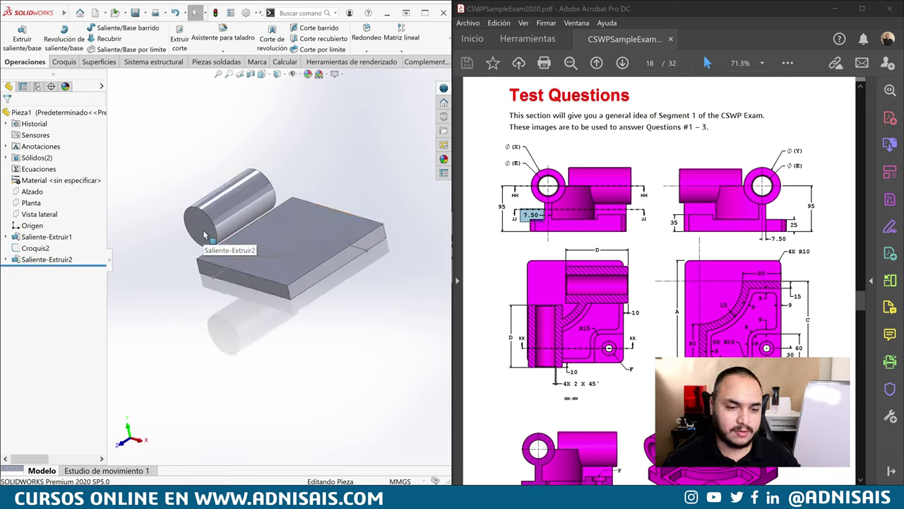
Copy the cylinder onto the block's other side and edit the copy's sketch
{"action": "left_click_drag", "start_coordinate": [203, 229], "coordinate": [361, 254], "text": "ctrl"}
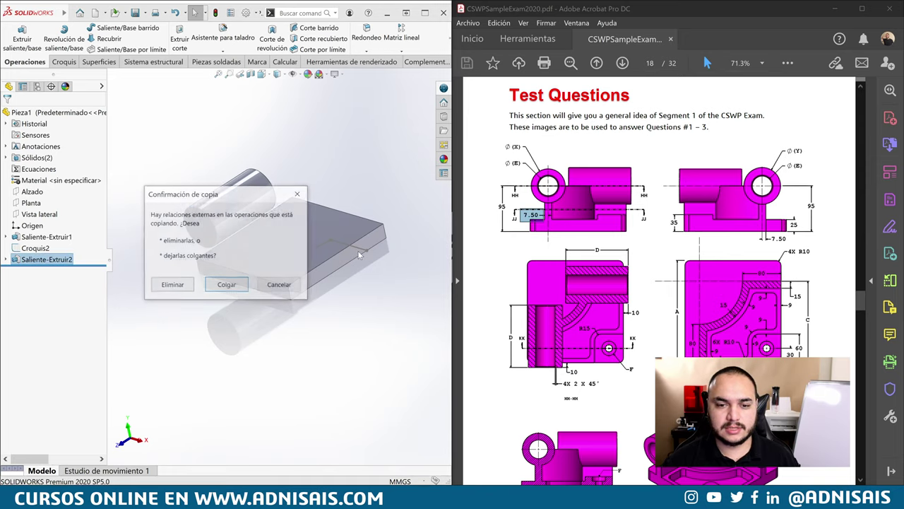
{"action": "left_click", "coordinate": [172, 284]}
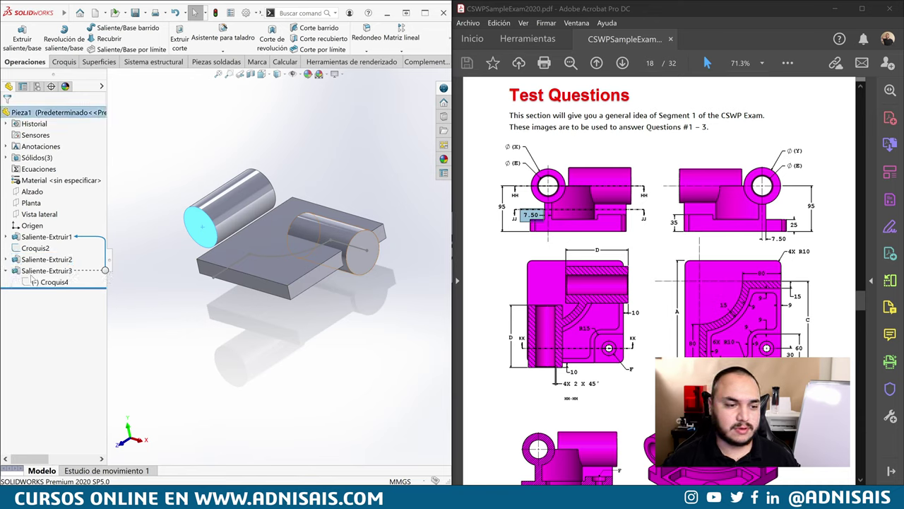
{"action": "left_click", "coordinate": [31, 281]}
{"action": "left_click", "coordinate": [41, 263]}
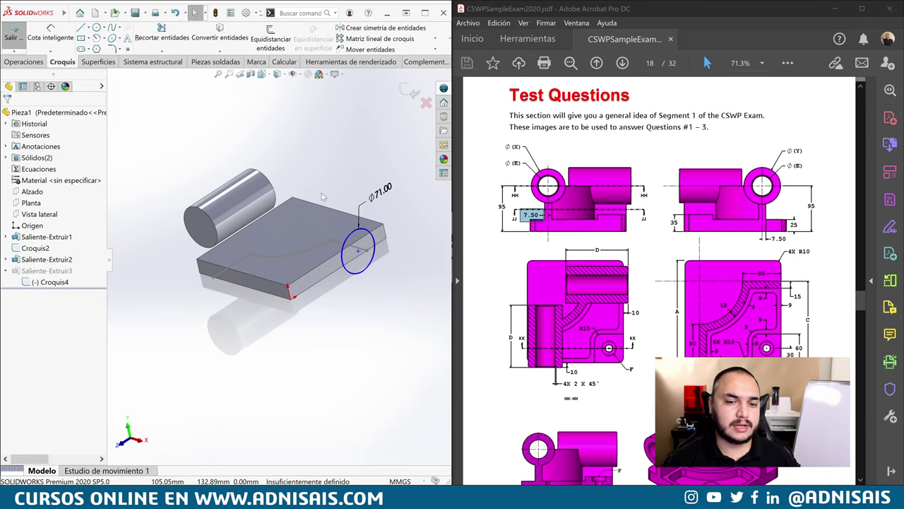
Set the copied circle's diameter to "B@Croquis1"/3+10, giving Ø76.67
{"action": "double_click", "coordinate": [382, 192]}
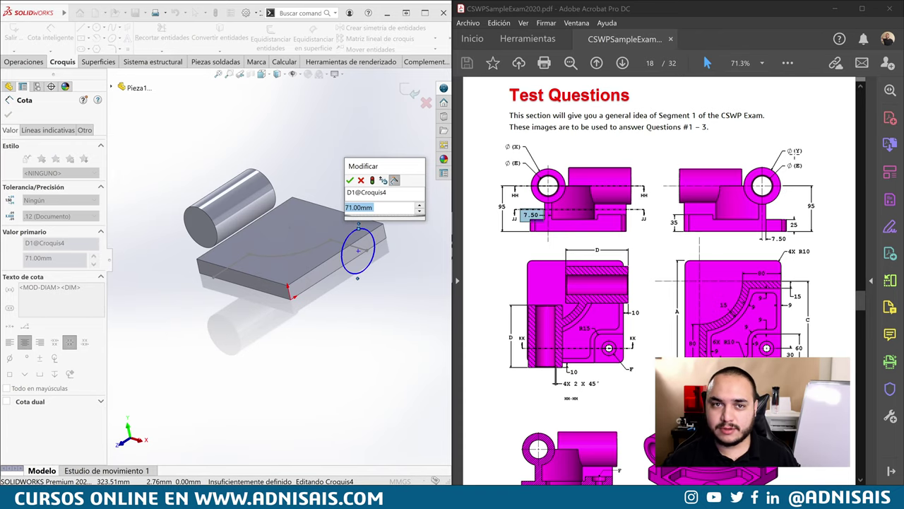
{"action": "scroll", "coordinate": [776, 305], "scroll_direction": "down", "scroll_amount": 2}
{"action": "scroll", "coordinate": [777, 305], "scroll_direction": "down", "scroll_amount": 4}
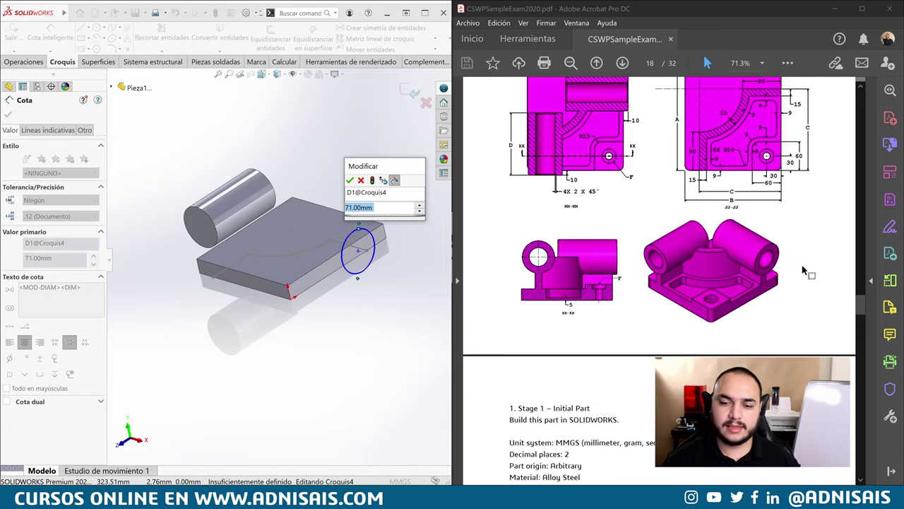
{"action": "scroll", "coordinate": [776, 305], "scroll_direction": "down", "scroll_amount": 3}
{"action": "scroll", "coordinate": [776, 306], "scroll_direction": "down", "scroll_amount": 3}
{"action": "scroll", "coordinate": [777, 305], "scroll_direction": "down", "scroll_amount": 4}
{"action": "scroll", "coordinate": [635, 353], "scroll_direction": "down", "scroll_amount": 1}
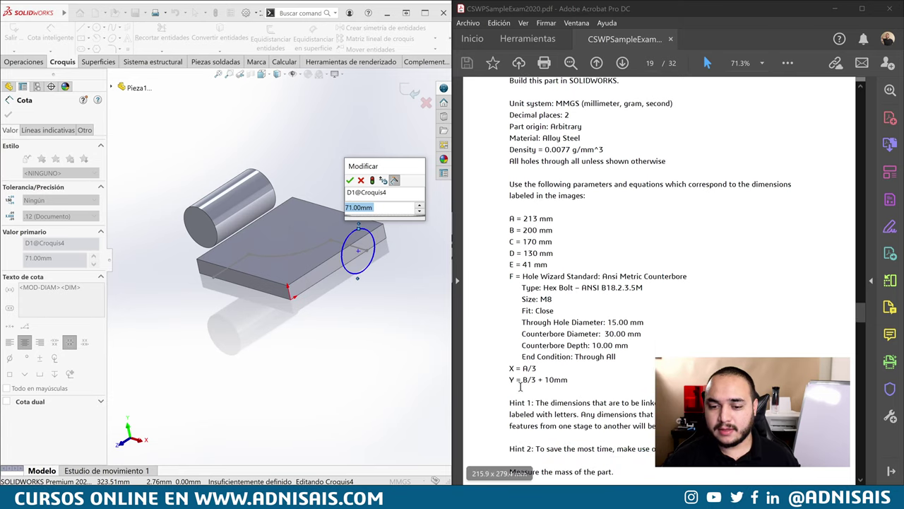
{"action": "scroll", "coordinate": [619, 271], "scroll_direction": "up", "scroll_amount": 3}
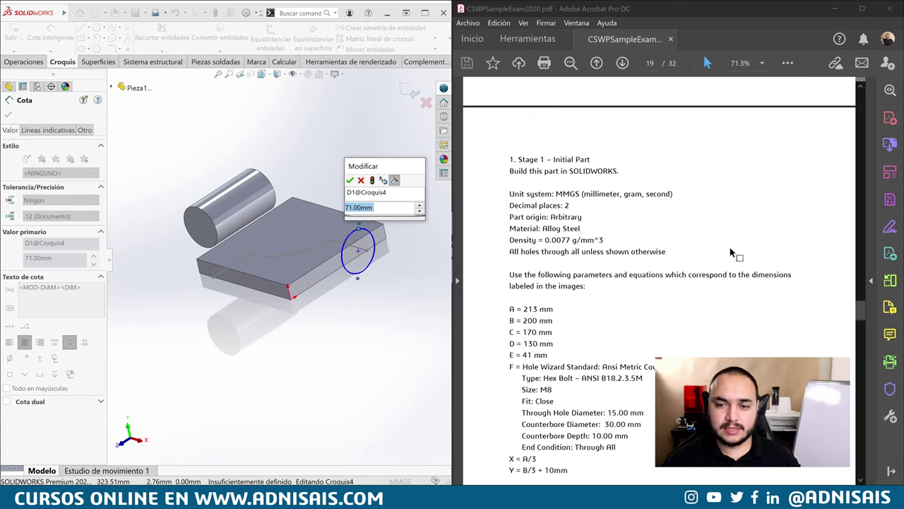
{"action": "scroll", "coordinate": [737, 257], "scroll_direction": "up", "scroll_amount": 3}
{"action": "scroll", "coordinate": [636, 240], "scroll_direction": "up", "scroll_amount": 4}
{"action": "scroll", "coordinate": [553, 222], "scroll_direction": "up", "scroll_amount": 1}
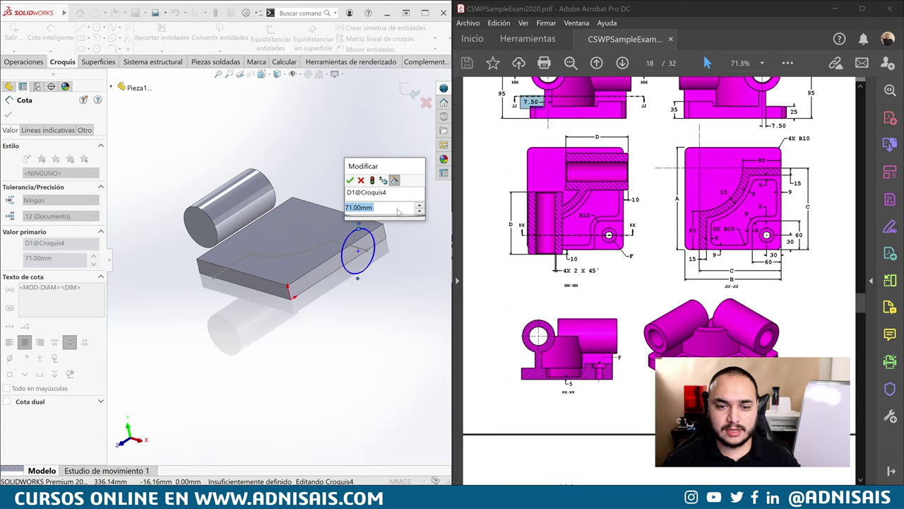
{"action": "type", "text": "="}
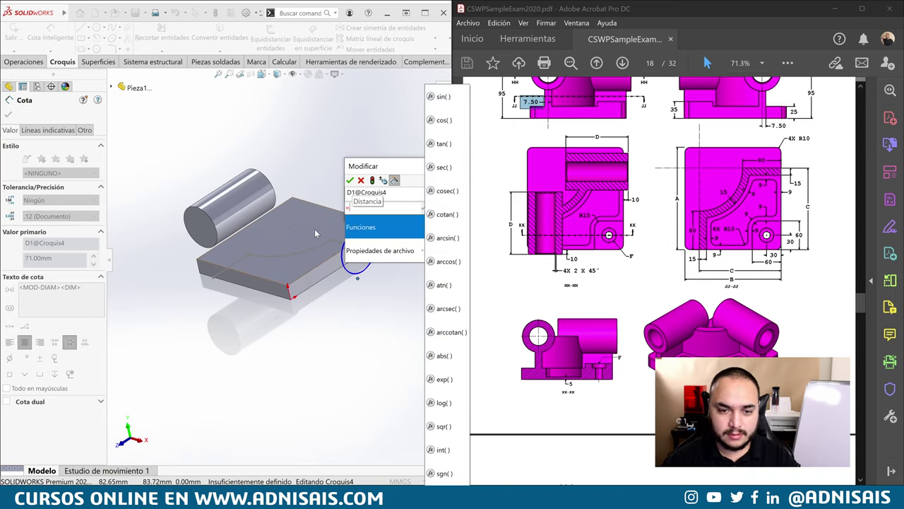
{"action": "left_click", "coordinate": [277, 240]}
{"action": "left_click", "coordinate": [215, 297]}
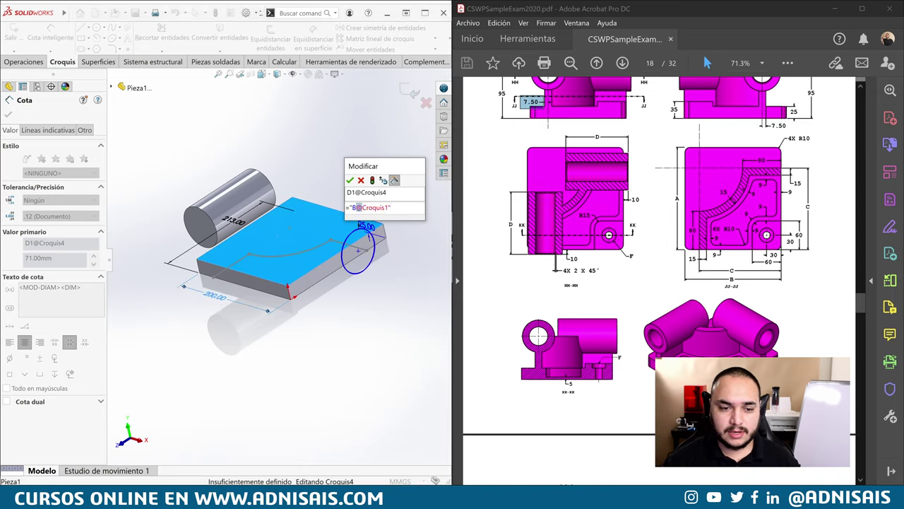
{"action": "type", "text": "/3"}
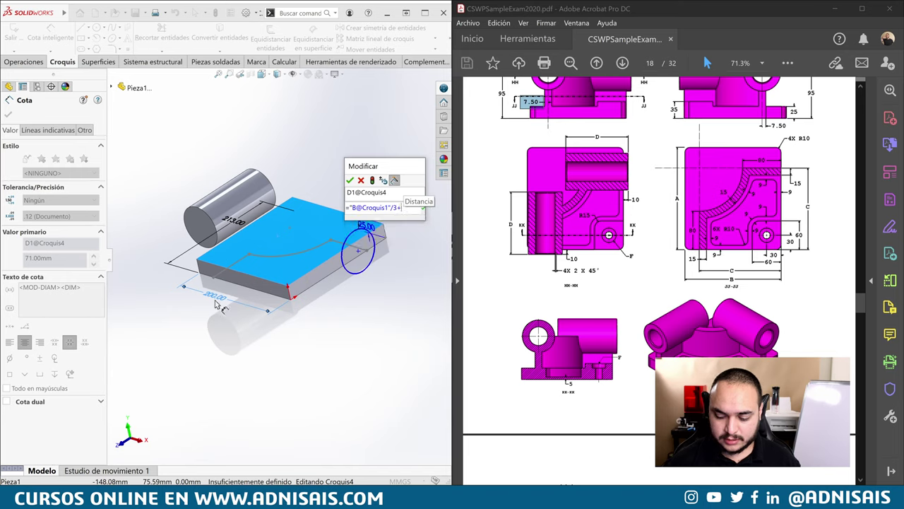
{"action": "type", "text": "+10"}
{"action": "key", "text": "Return"}
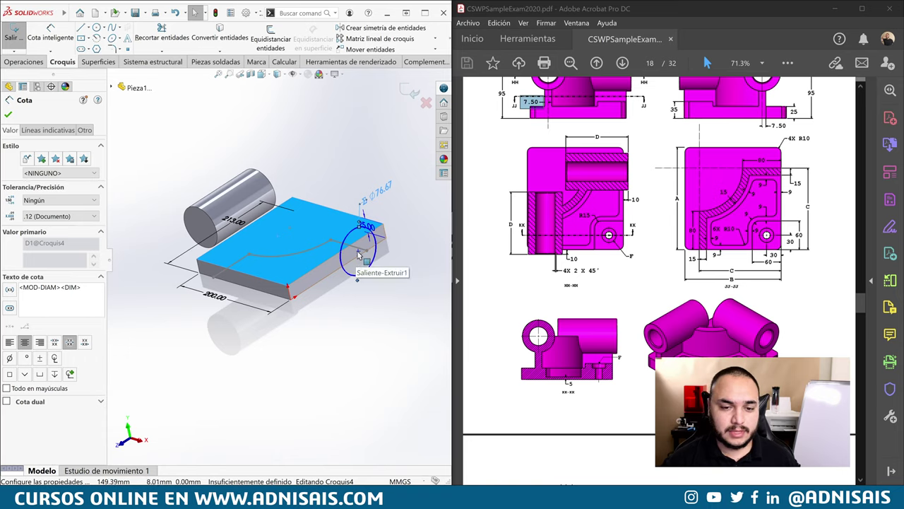
{"action": "key", "text": "Escape"}
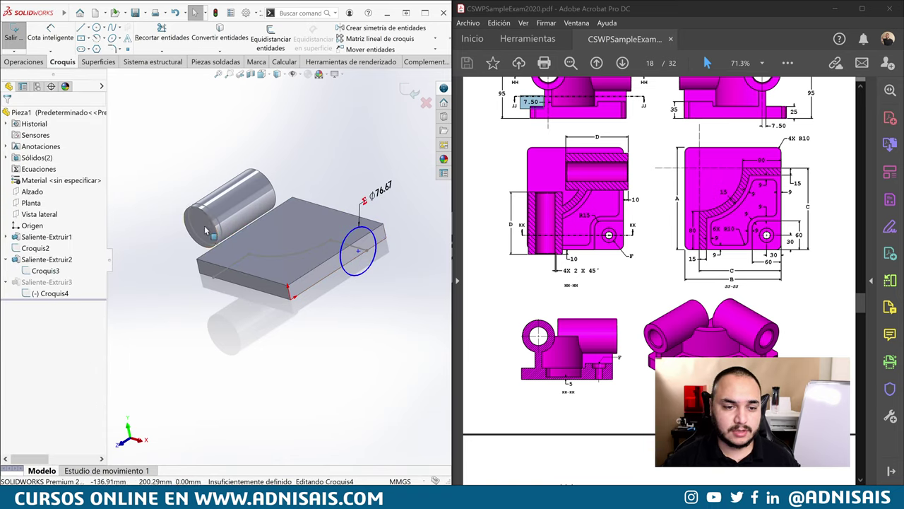
Align both circle centres horizontally and dimension the new centre 7.5 mm from the plate edge
{"action": "left_click", "coordinate": [358, 252], "text": "ctrl"}
{"action": "left_click", "coordinate": [380, 240]}
{"action": "left_click", "coordinate": [338, 140]}
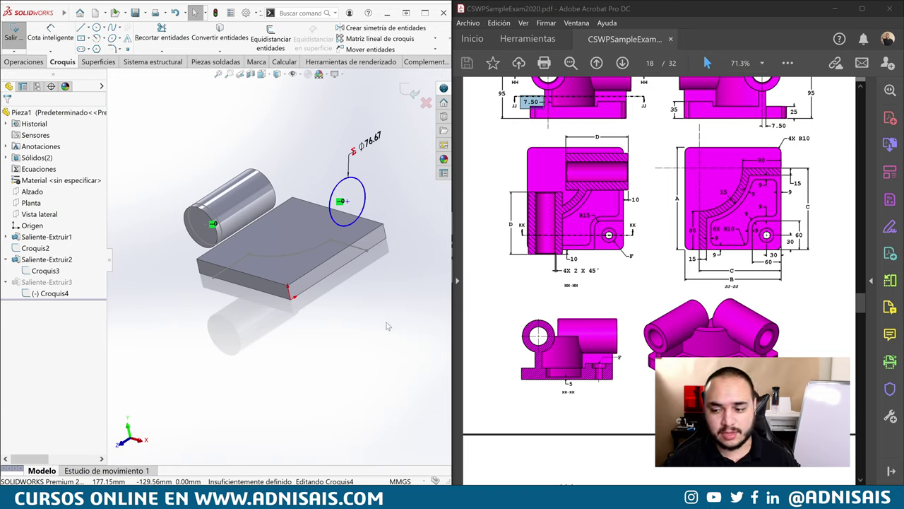
{"action": "right_click_drag", "start_coordinate": [387, 326], "coordinate": [379, 190]}
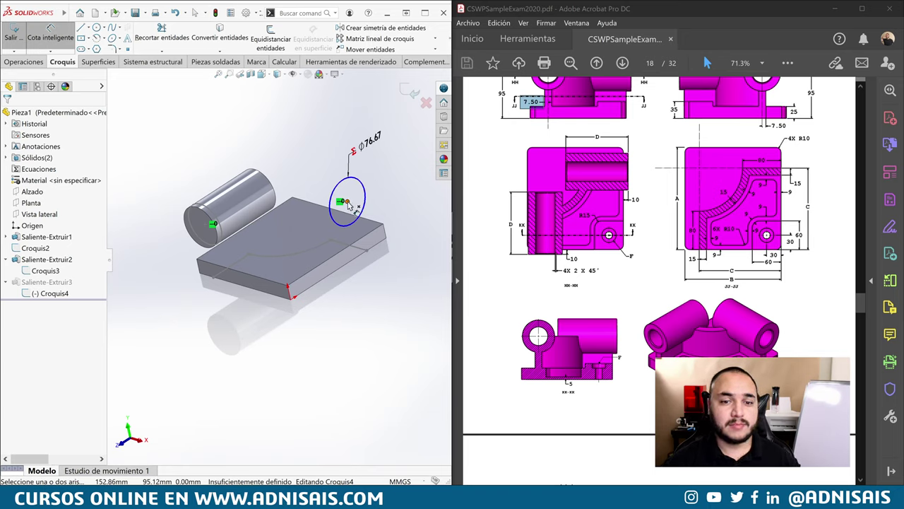
{"action": "left_click", "coordinate": [347, 203]}
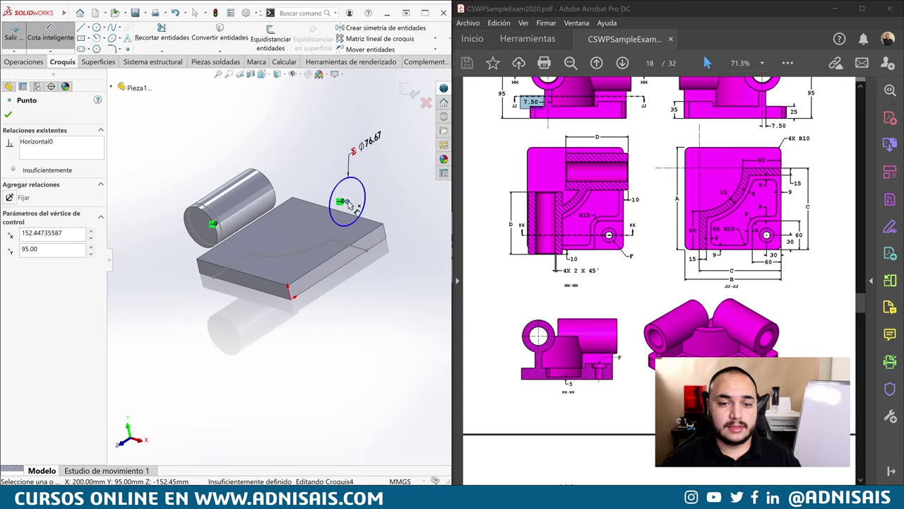
{"action": "left_click", "coordinate": [367, 251]}
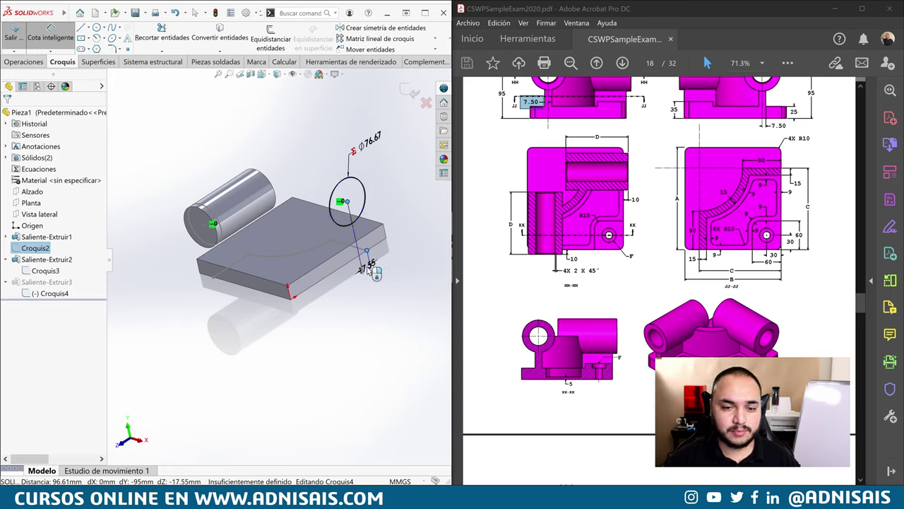
{"action": "left_click", "coordinate": [368, 267]}
{"action": "type", "text": "7.5"}
{"action": "key", "text": "Return"}
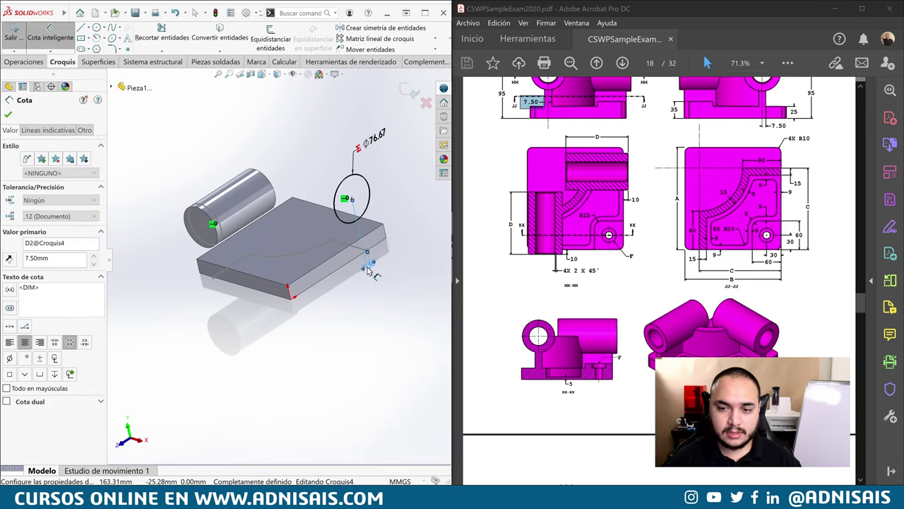
Link the 7.50 distance to the first boss's offset D3@Croquis3 and exit the sketch
{"action": "left_click_drag", "start_coordinate": [368, 272], "coordinate": [387, 274]}
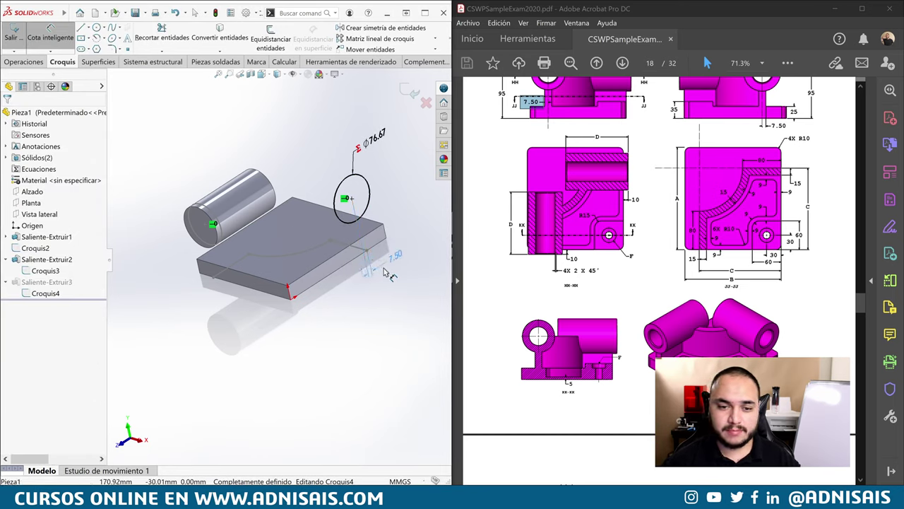
{"action": "left_click", "coordinate": [385, 260]}
{"action": "key", "text": "Escape"}
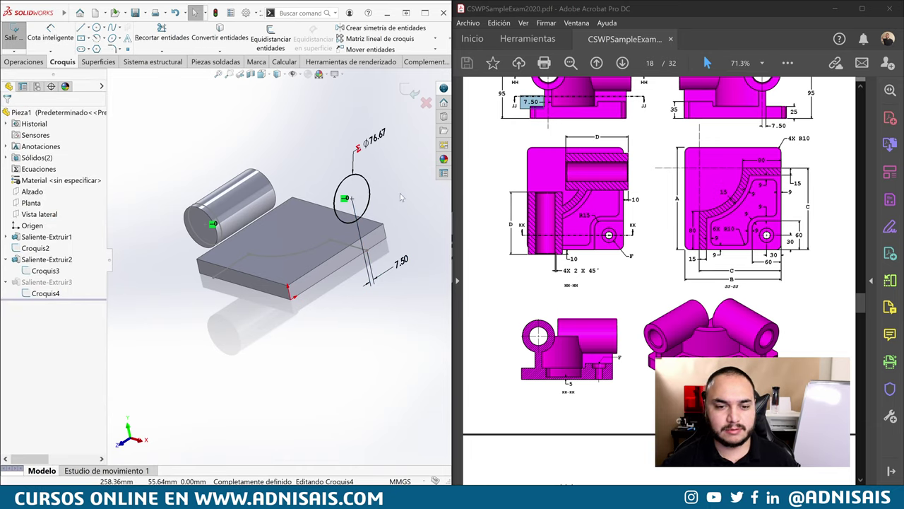
{"action": "left_click", "coordinate": [402, 262]}
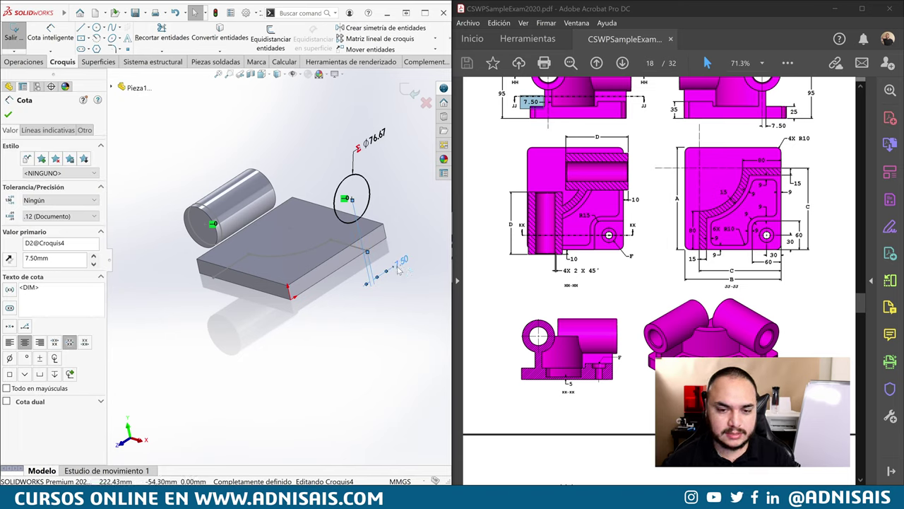
{"action": "double_click", "coordinate": [399, 264]}
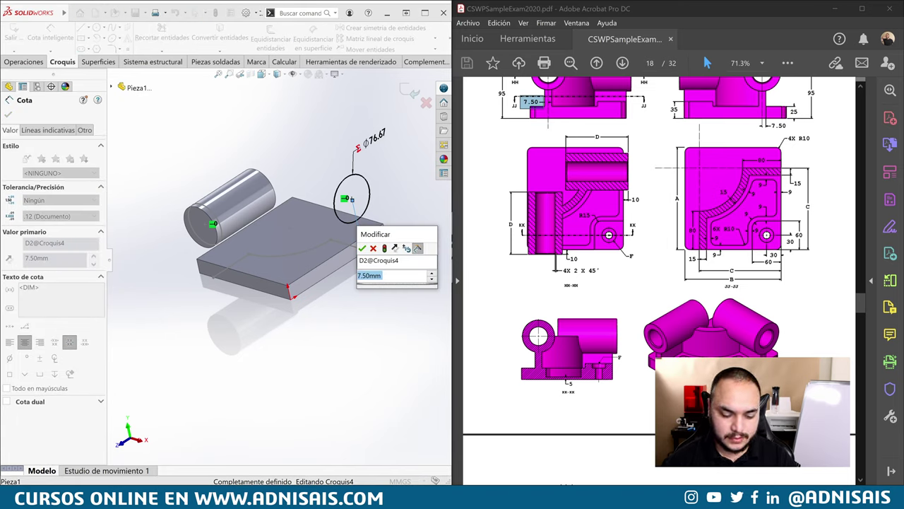
{"action": "type", "text": "="}
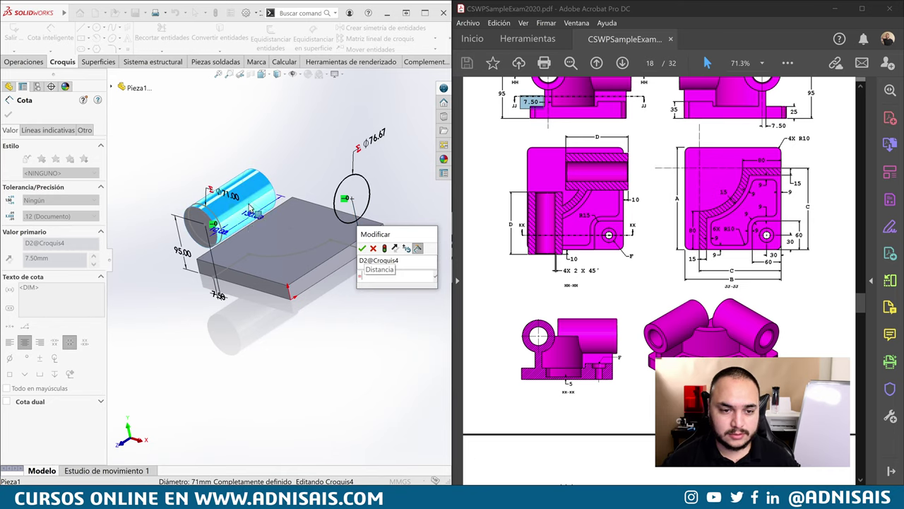
{"action": "left_click", "coordinate": [222, 296]}
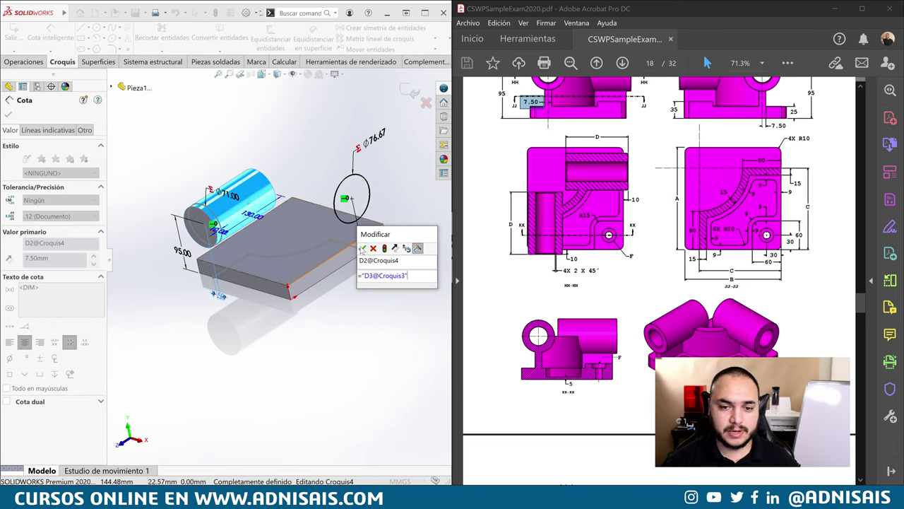
{"action": "left_click", "coordinate": [362, 248]}
{"action": "key", "text": "Escape"}
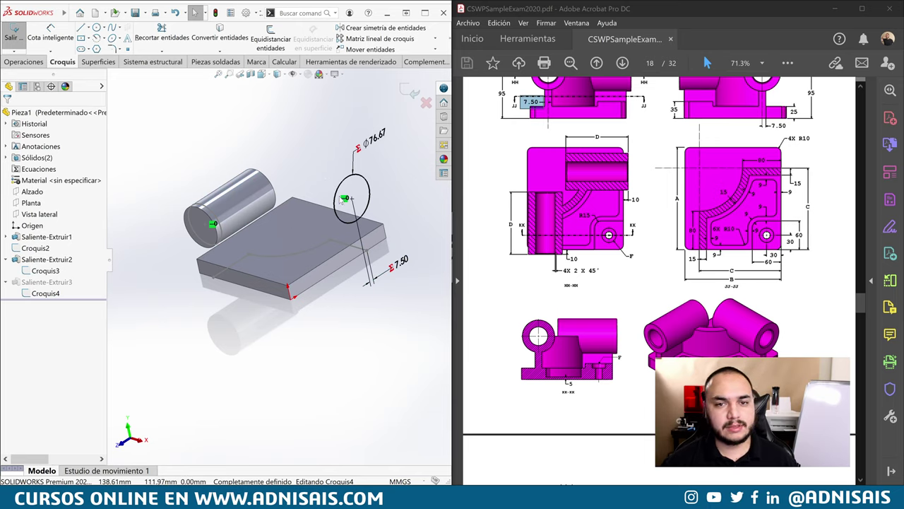
{"action": "left_click", "coordinate": [410, 90]}
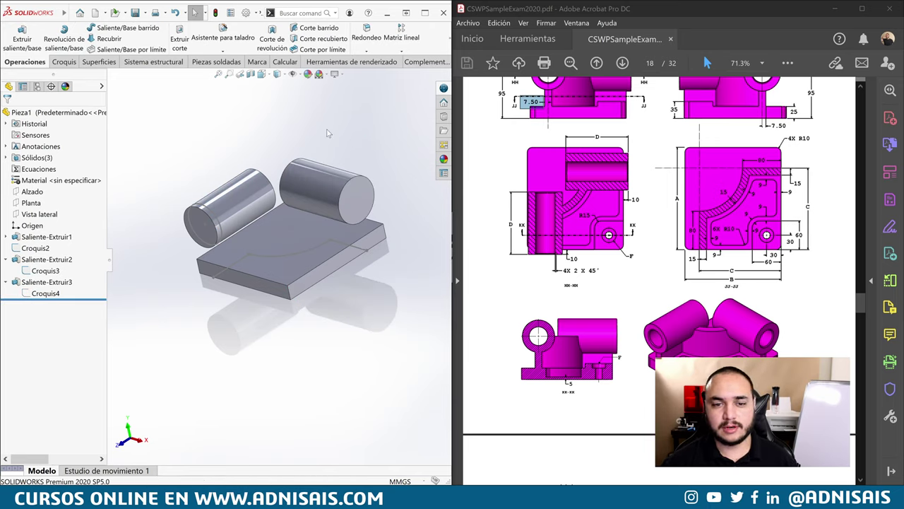
Inspect both cylinders, then select the Croquis2 arc sketch on the plate
{"action": "middle_click_drag", "start_coordinate": [360, 192], "coordinate": [368, 205]}
{"action": "scroll", "coordinate": [627, 186], "scroll_direction": "up", "scroll_amount": 2}
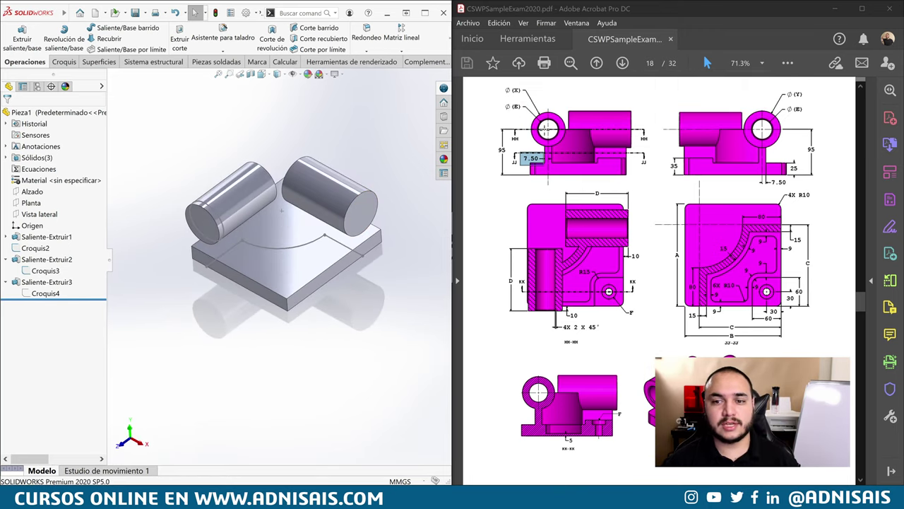
{"action": "left_click", "coordinate": [367, 205]}
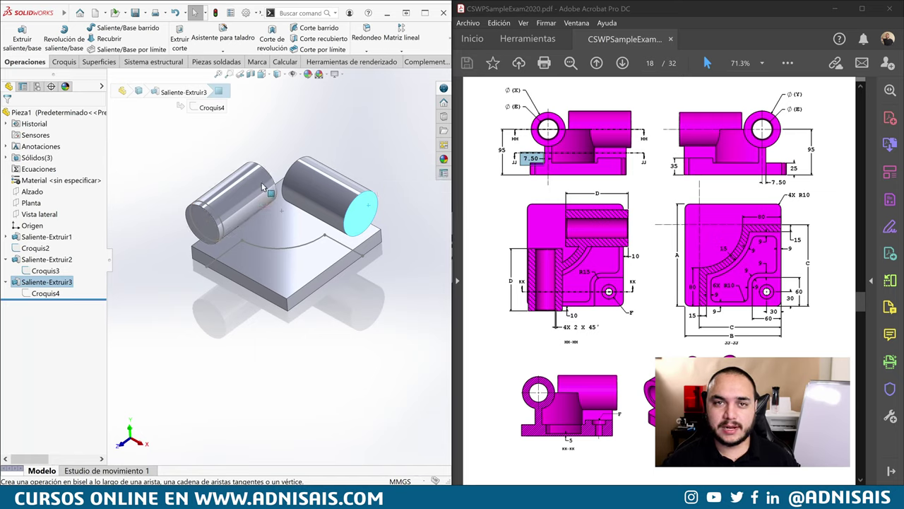
{"action": "left_click", "coordinate": [225, 141]}
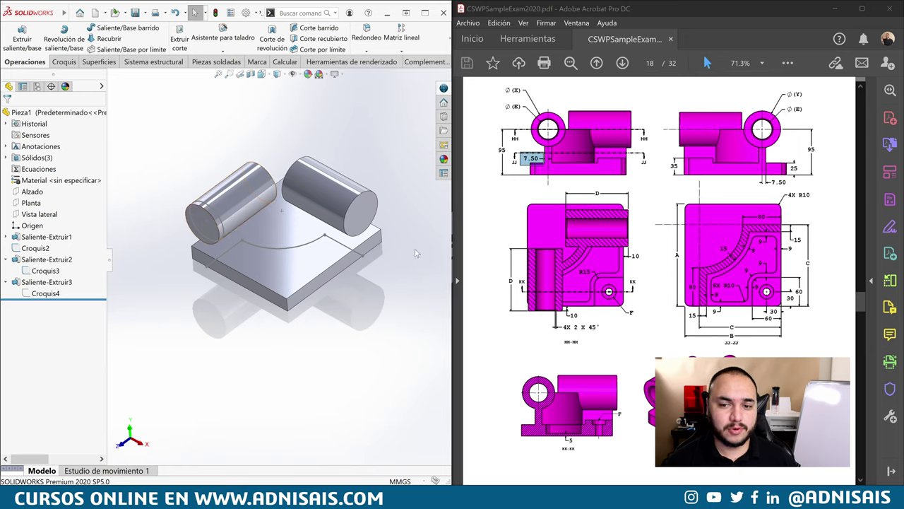
{"action": "left_click", "coordinate": [261, 249]}
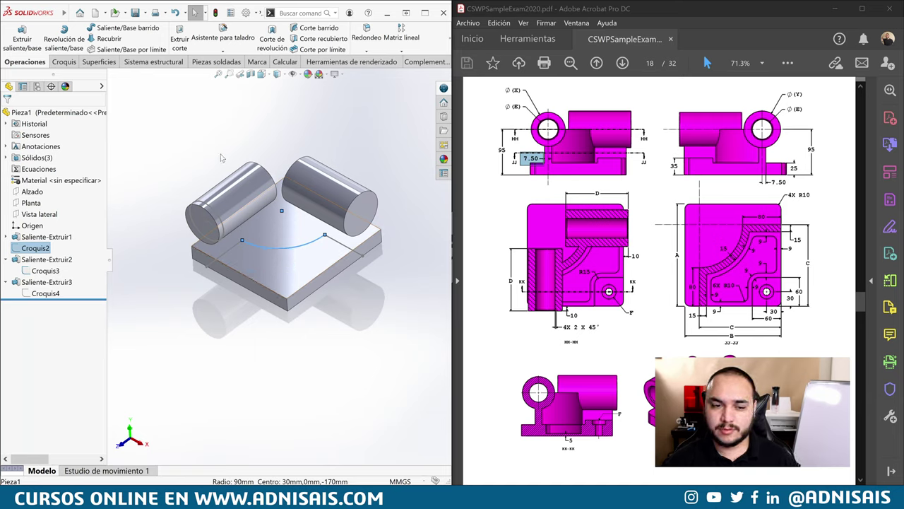
Start a thin-wall extrusion from the open arc with 15 mm thickness, flipped to the other side
{"action": "left_click", "coordinate": [35, 248]}
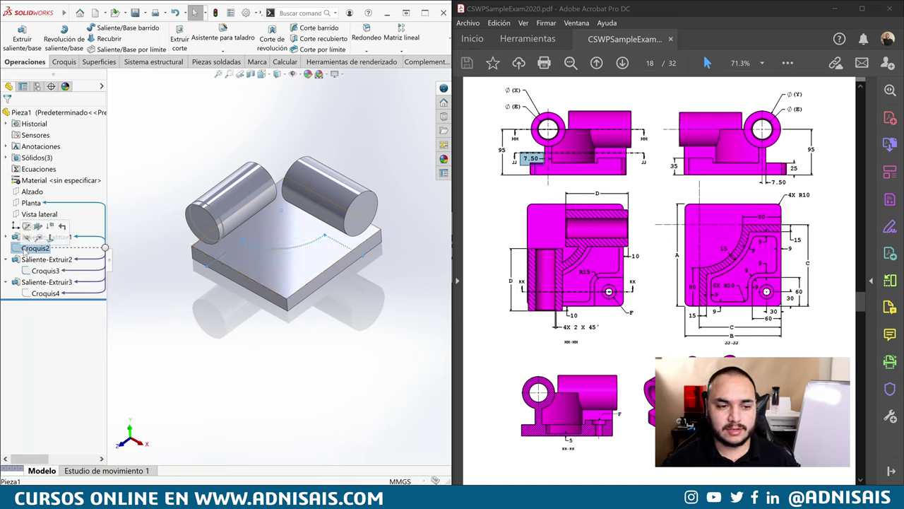
{"action": "left_click", "coordinate": [32, 43]}
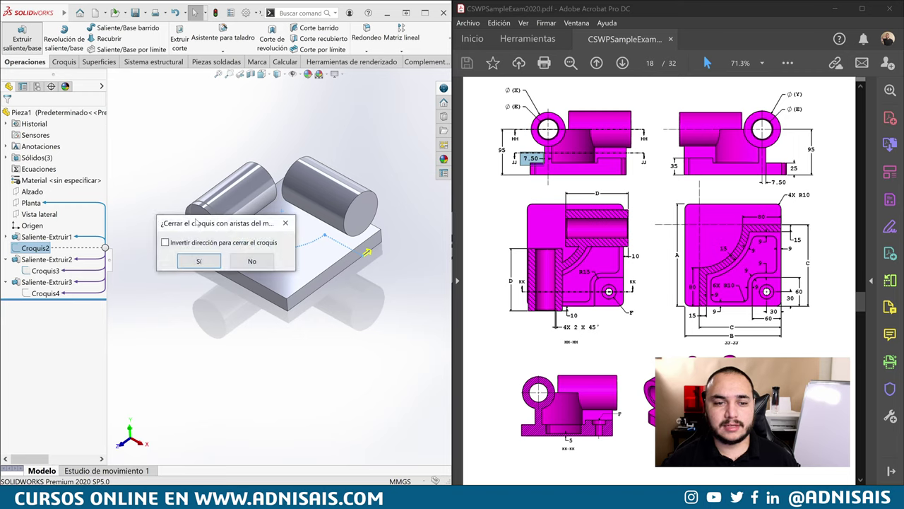
{"action": "left_click", "coordinate": [251, 262]}
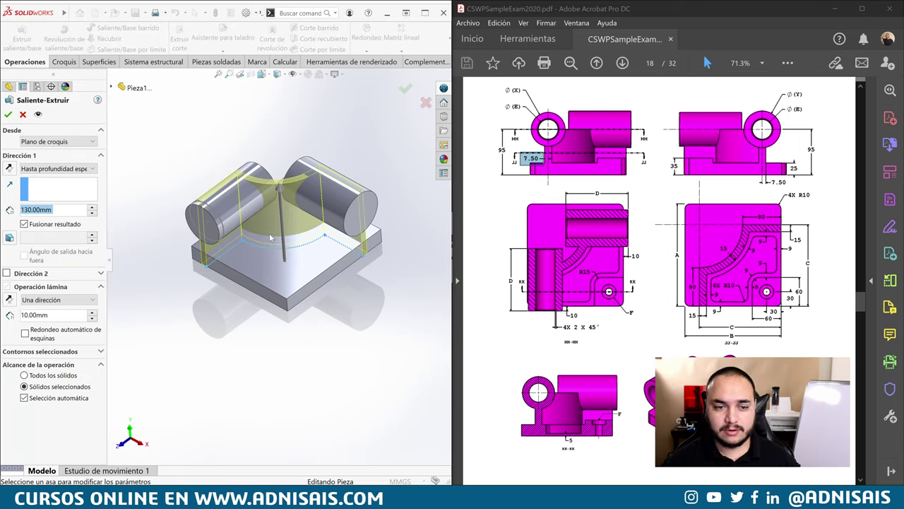
{"action": "middle_click_drag", "start_coordinate": [270, 238], "coordinate": [195, 278]}
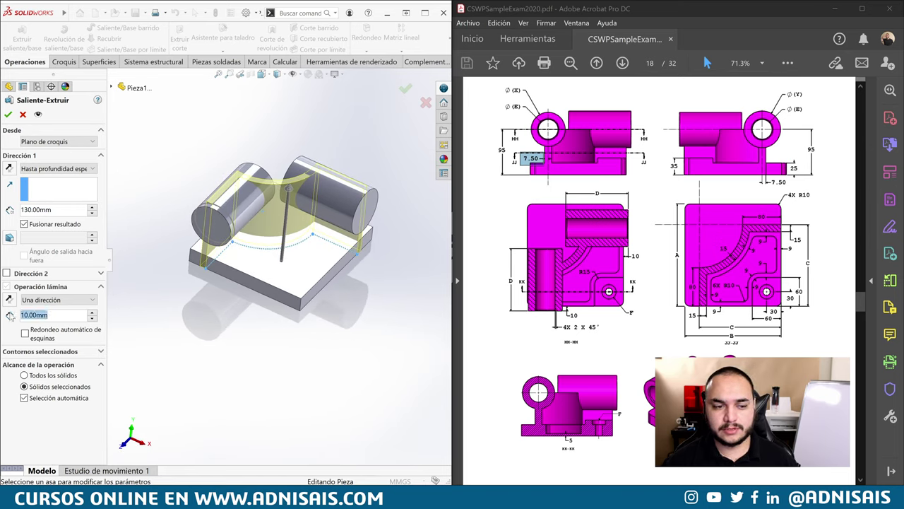
{"action": "type", "text": "15"}
{"action": "key", "text": "Return"}
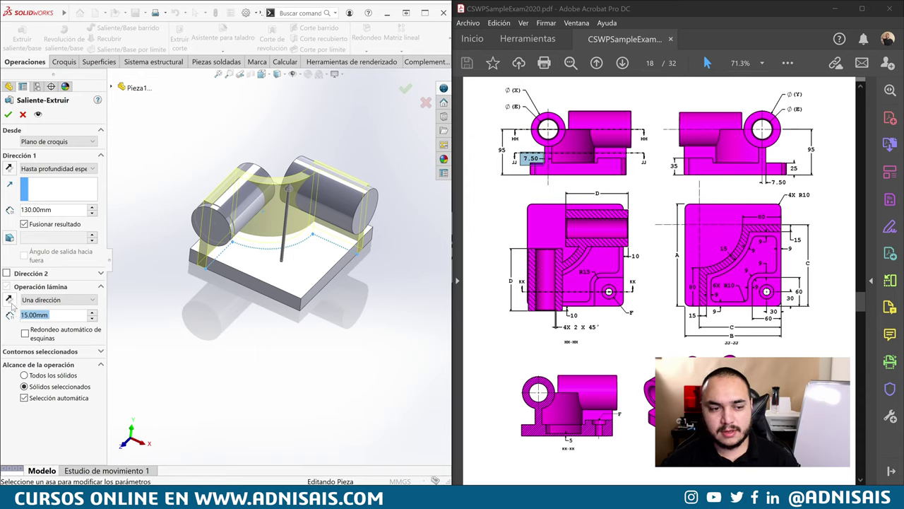
{"action": "left_click", "coordinate": [9, 301]}
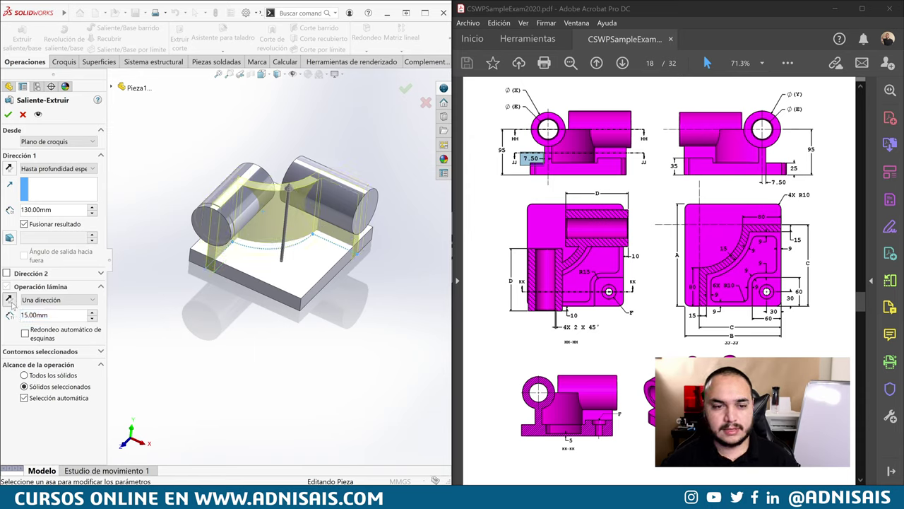
Extrude the wall up to vertex Punto2@Croquis3 and accept the feature
{"action": "left_click", "coordinate": [51, 170]}
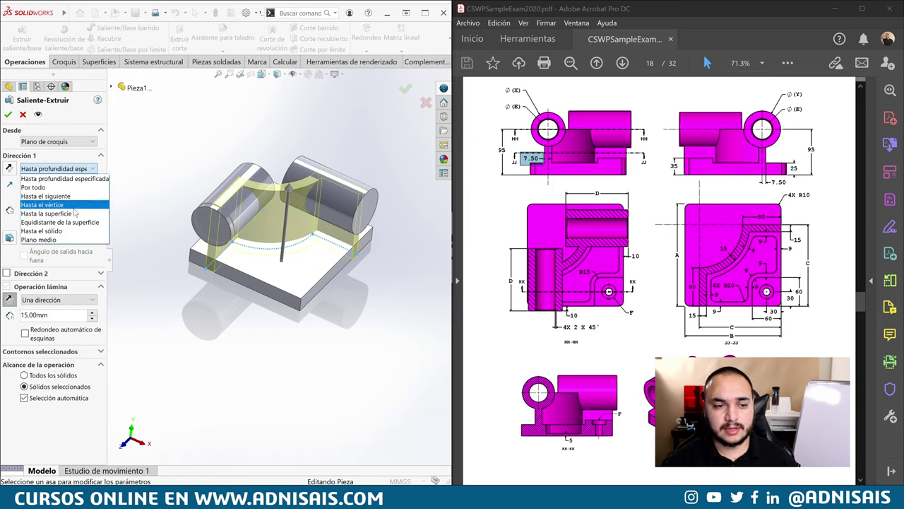
{"action": "left_click", "coordinate": [75, 205]}
{"action": "left_click", "coordinate": [215, 225]}
{"action": "mouse_move", "coordinate": [227, 236]}
{"action": "middle_mouse_down"}
{"action": "mouse_move", "coordinate": [281, 206]}
{"action": "mouse_move", "coordinate": [269, 226]}
{"action": "middle_mouse_up"}
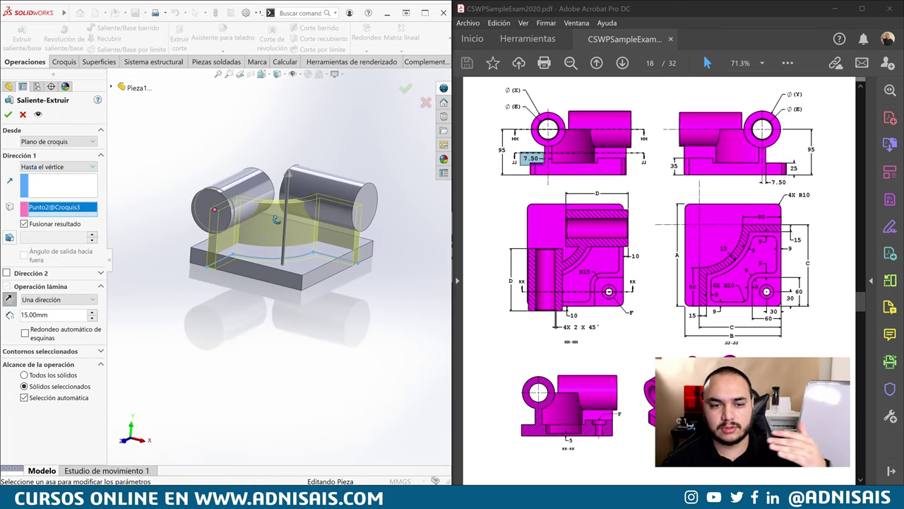
{"action": "left_click", "coordinate": [8, 115]}
{"action": "middle_click_drag", "start_coordinate": [335, 230], "coordinate": [321, 258]}
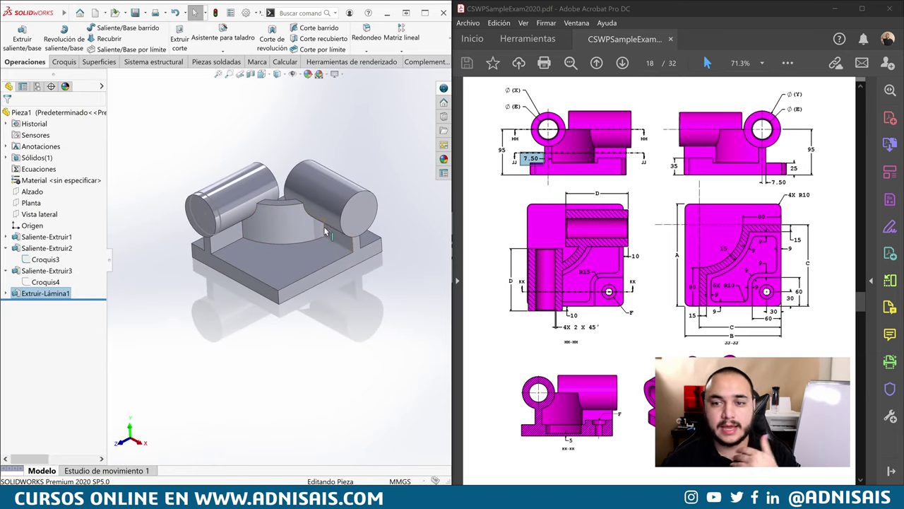
{"action": "scroll", "coordinate": [236, 219], "scroll_direction": "down", "scroll_amount": 3}
{"action": "left_click", "coordinate": [185, 220]}
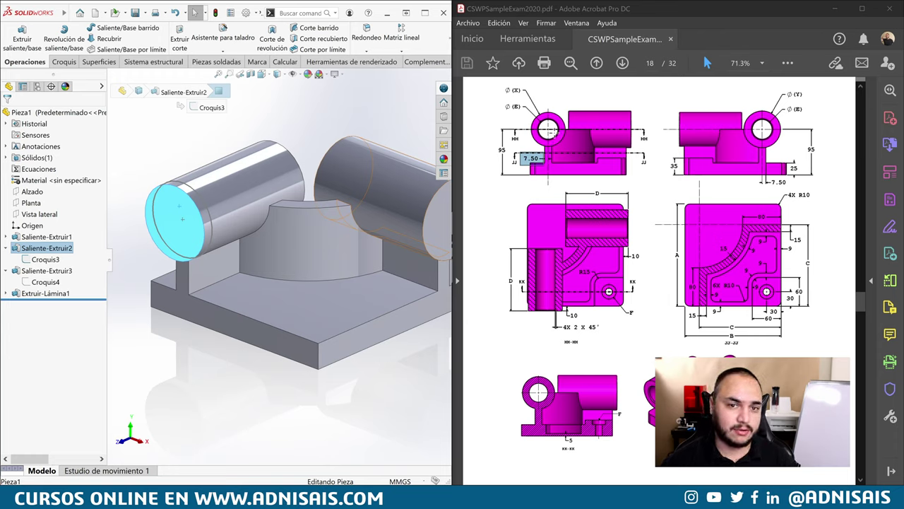
{"action": "scroll", "coordinate": [630, 181], "scroll_direction": "down", "scroll_amount": 1}
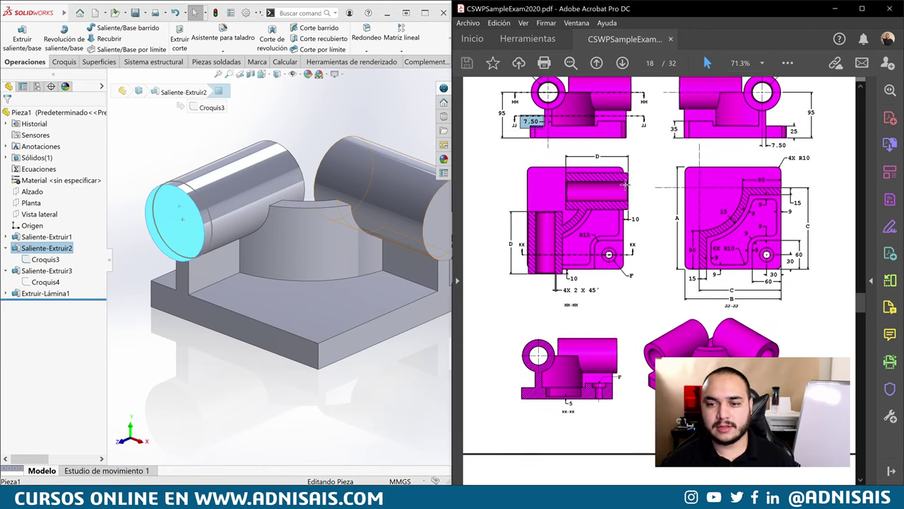
{"action": "scroll", "coordinate": [618, 179], "scroll_direction": "up", "scroll_amount": 2}
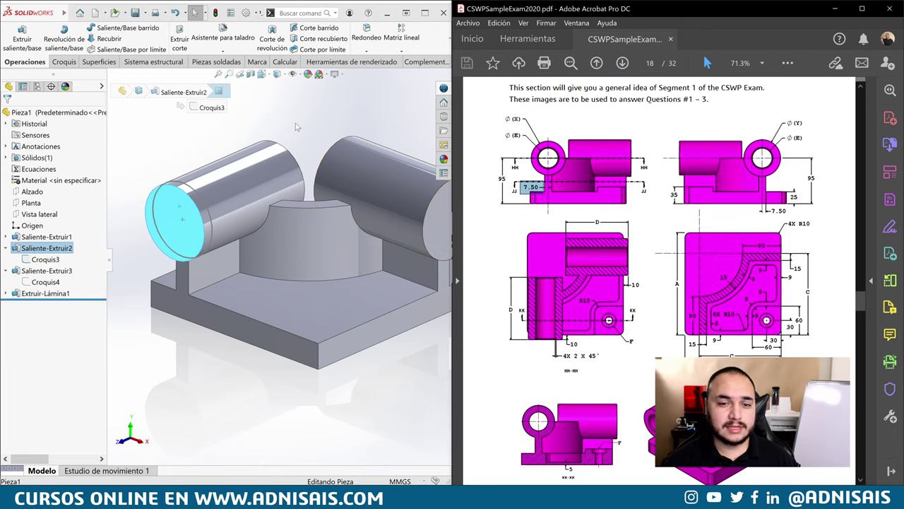
{"action": "left_click", "coordinate": [368, 160]}
{"action": "scroll", "coordinate": [368, 160], "scroll_direction": "up", "scroll_amount": 3}
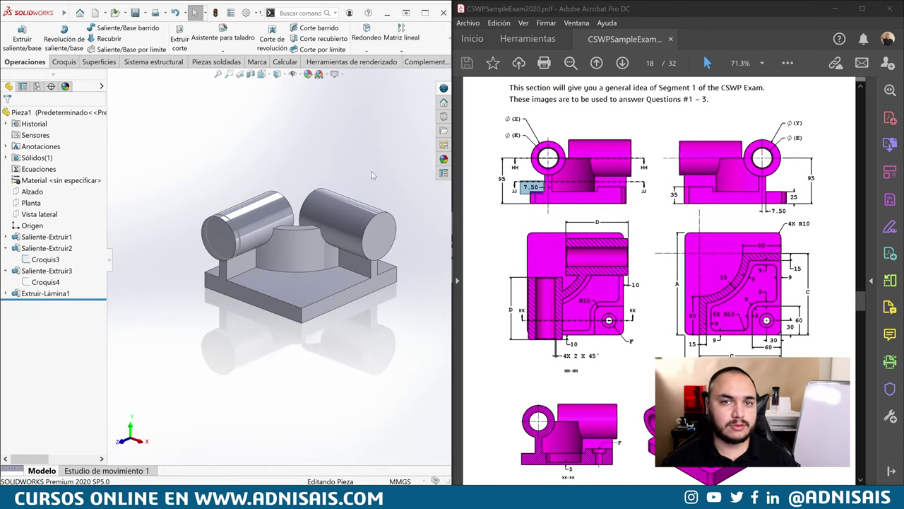
{"action": "left_click", "coordinate": [301, 295]}
Sketch a corner rectangle at the front corner of the base plate's top face
{"action": "left_click", "coordinate": [325, 273]}
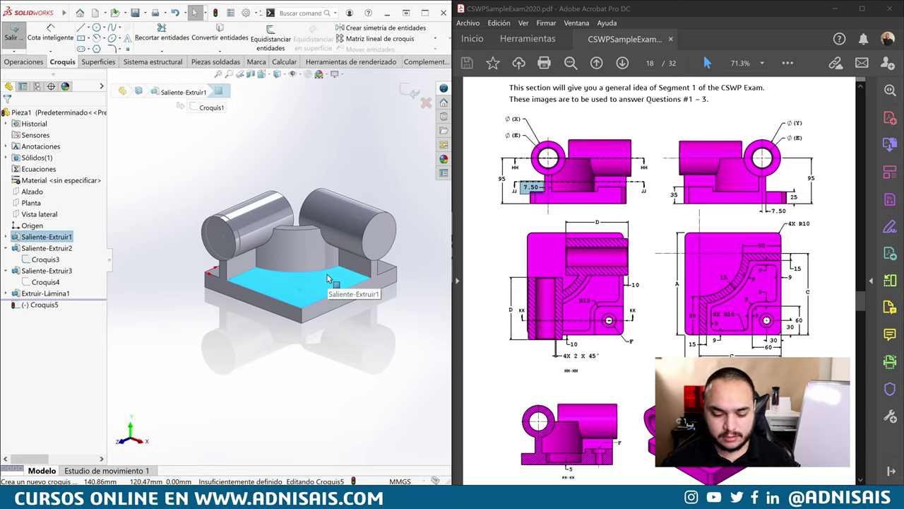
{"action": "key", "text": "r"}
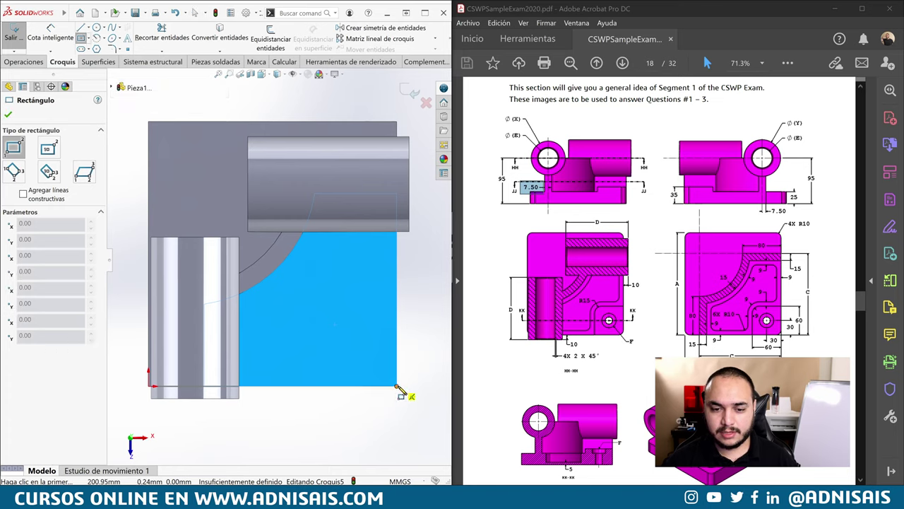
{"action": "left_click", "coordinate": [398, 387]}
{"action": "left_click", "coordinate": [330, 322]}
{"action": "key", "text": "Escape"}
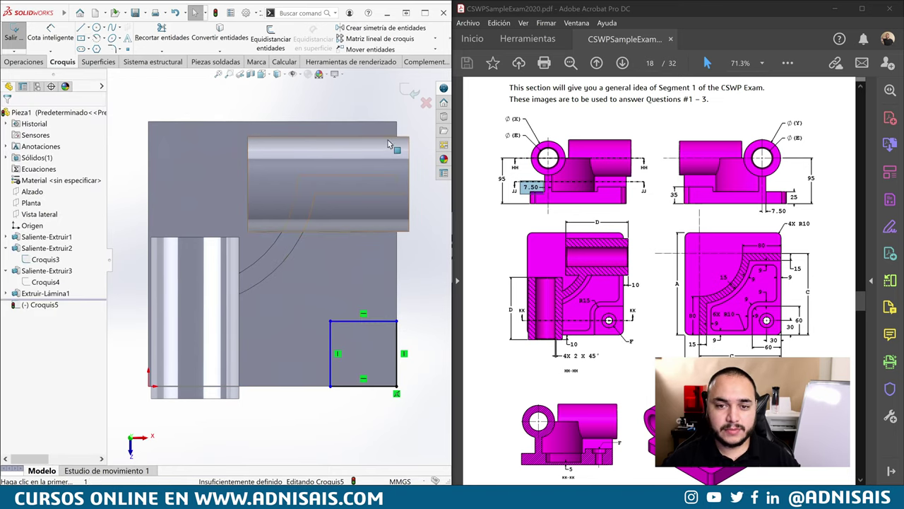
{"action": "left_click", "coordinate": [408, 92]}
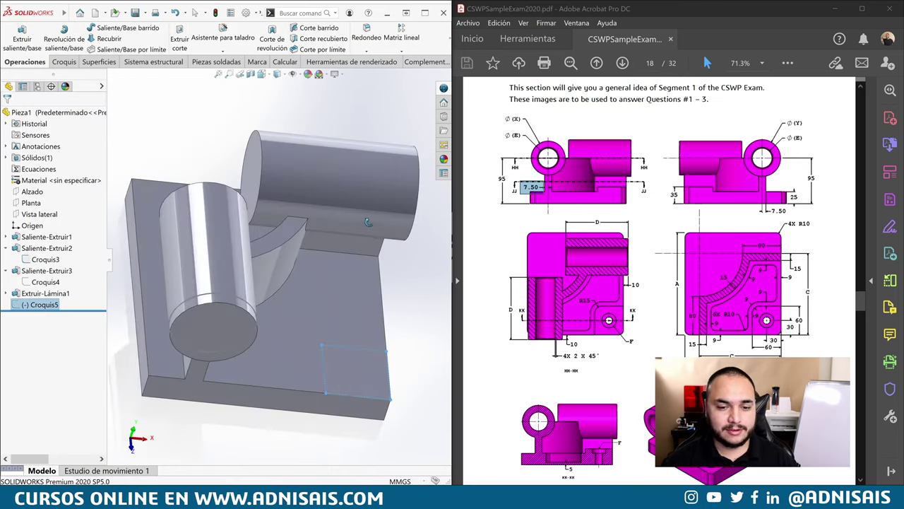
{"action": "middle_click_drag", "start_coordinate": [367, 222], "coordinate": [346, 236]}
Choose Edit Sketch Plane for the Croquis5 rectangle sketch
{"action": "left_click", "coordinate": [355, 295]}
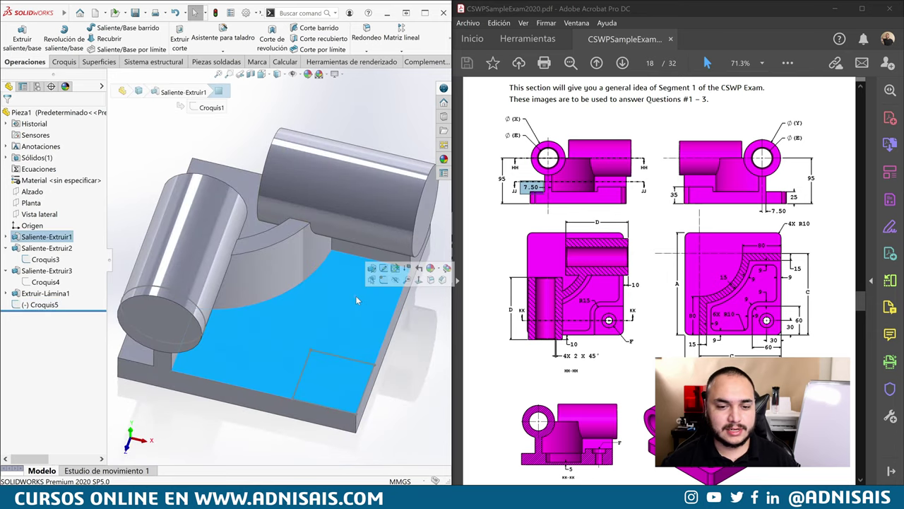
{"action": "left_click", "coordinate": [28, 304]}
{"action": "left_click", "coordinate": [35, 286]}
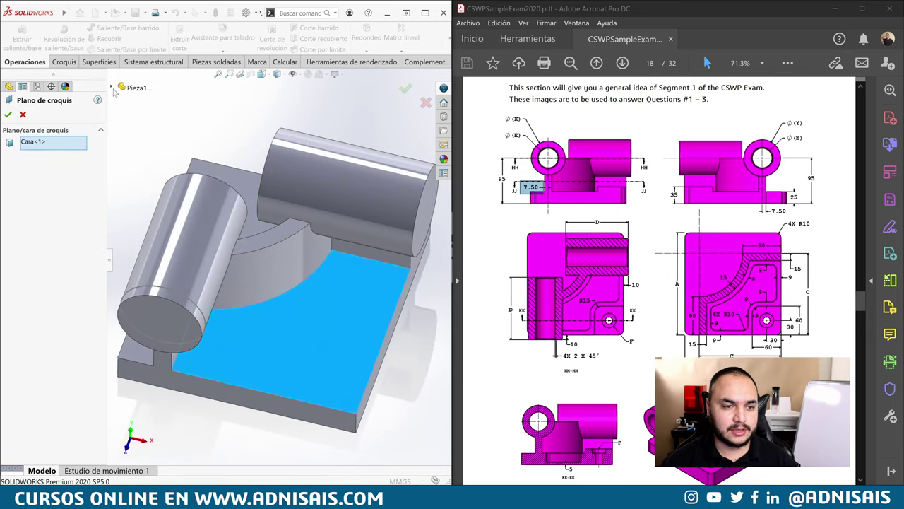
Move the rectangle sketch onto the Planta plane
{"action": "left_click", "coordinate": [112, 87]}
{"action": "left_click", "coordinate": [142, 178]}
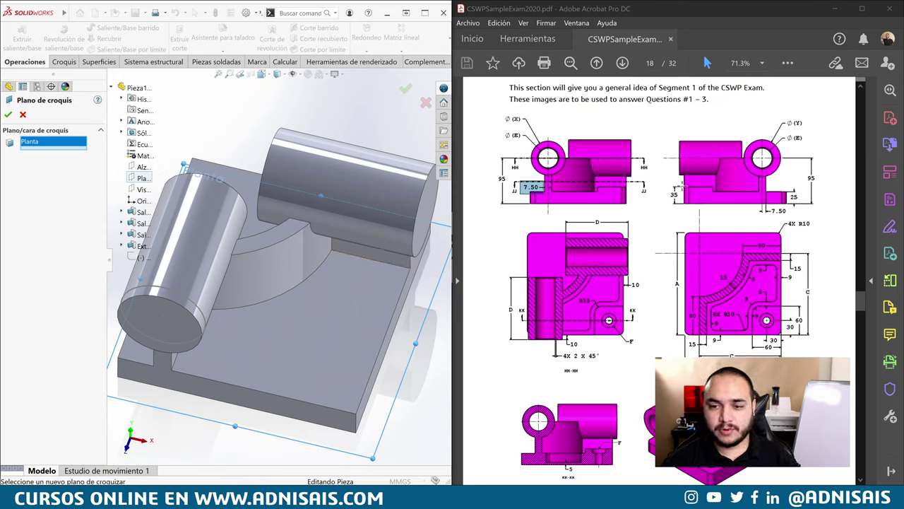
{"action": "double_click", "coordinate": [674, 193]}
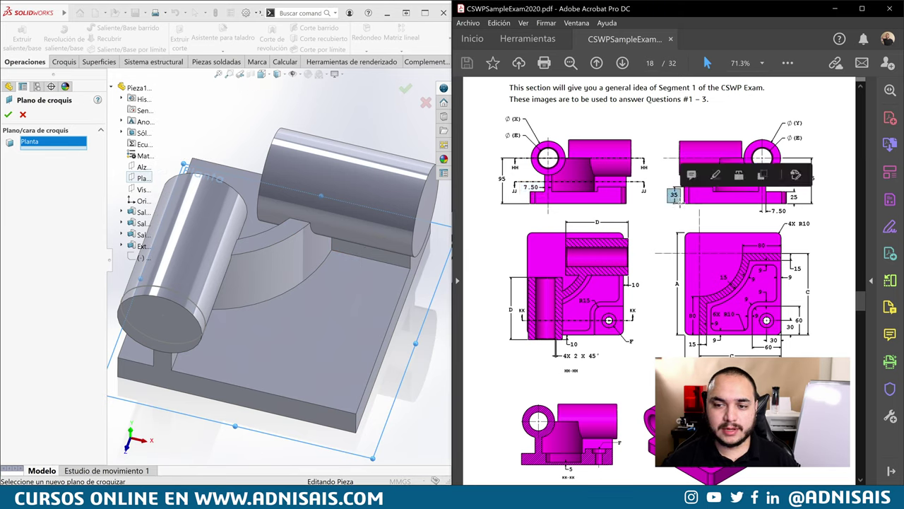
{"action": "left_click", "coordinate": [9, 114]}
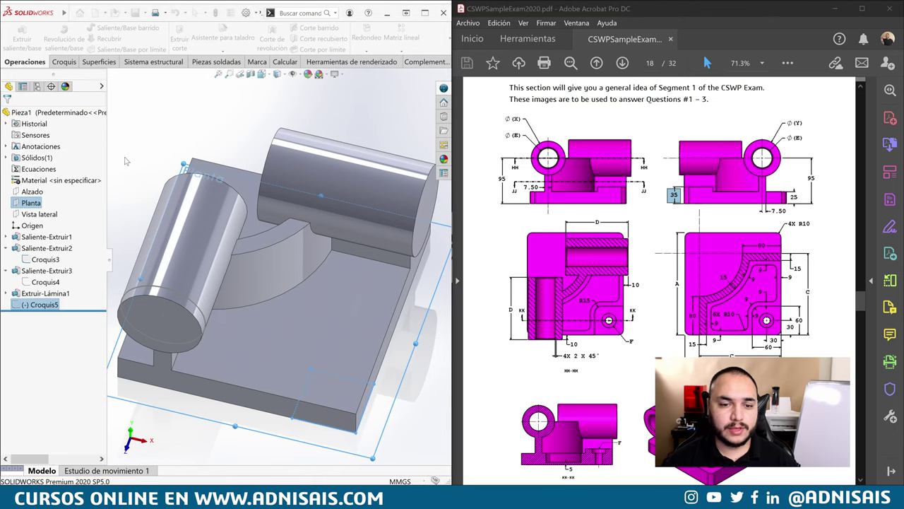
Extrude the corner rectangle 35 mm as a boss
{"action": "left_click", "coordinate": [29, 46]}
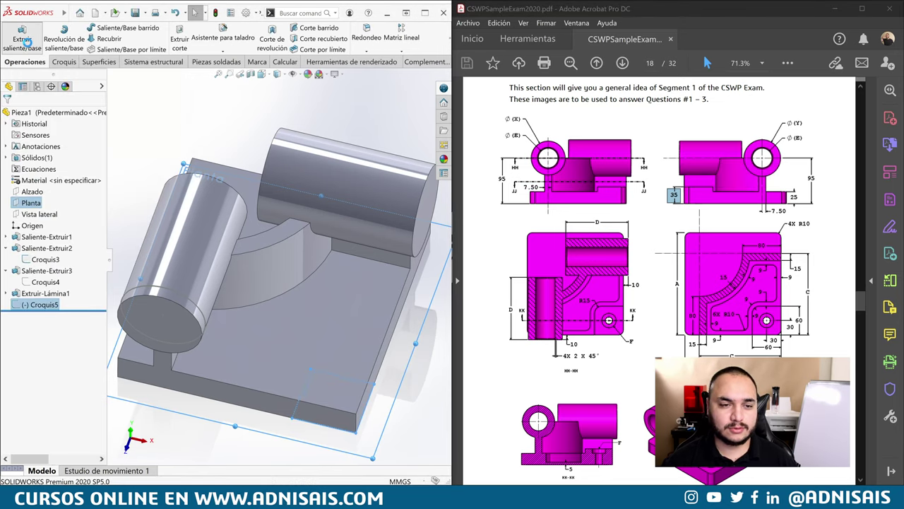
{"action": "type", "text": "35"}
{"action": "key", "text": "Return"}
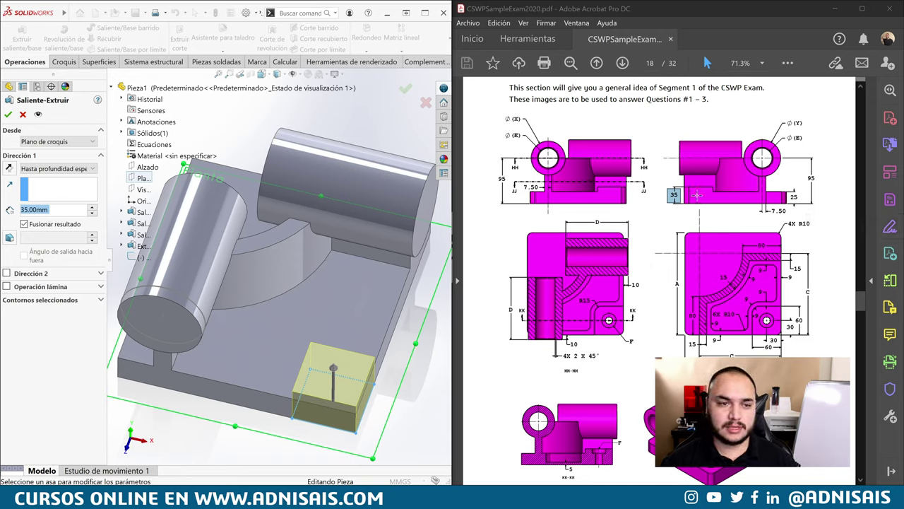
{"action": "left_click", "coordinate": [8, 114]}
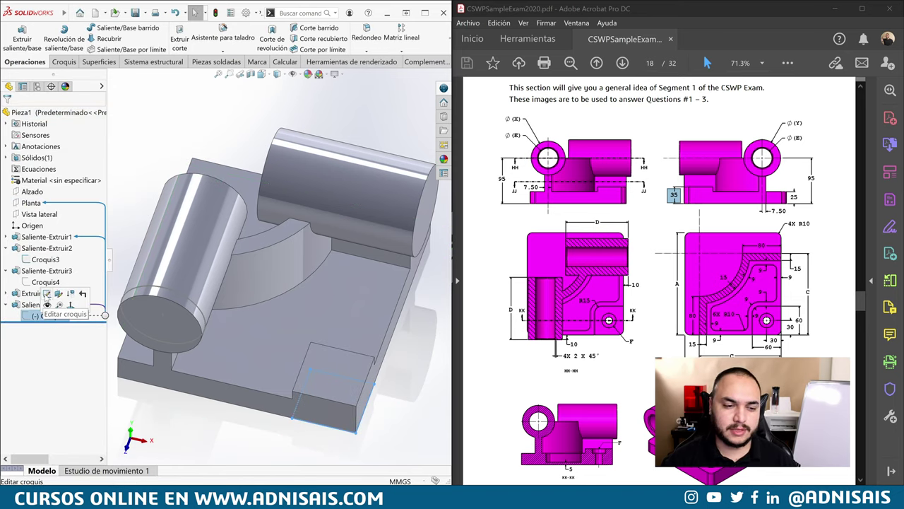
Edit Croquis5 in top view and make the right and bottom rectangle sides equal
{"action": "left_click", "coordinate": [53, 302]}
{"action": "middle_click_drag", "start_coordinate": [297, 339], "coordinate": [332, 361]}
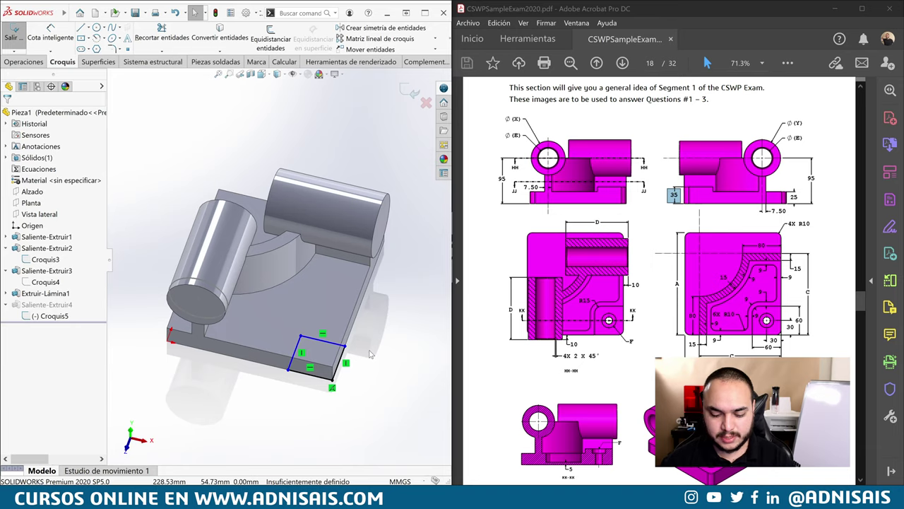
{"action": "key", "text": "ctrl+5"}
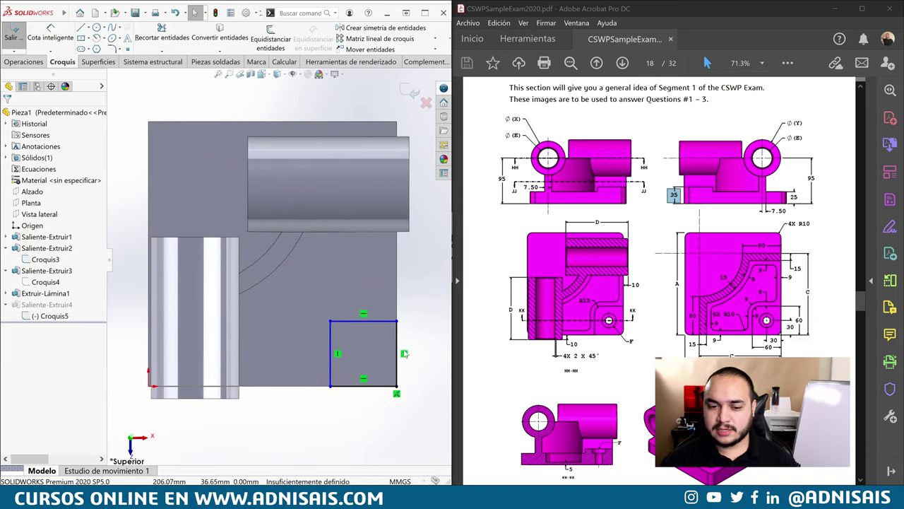
{"action": "left_click", "coordinate": [396, 356]}
{"action": "left_click", "coordinate": [391, 386], "text": "ctrl"}
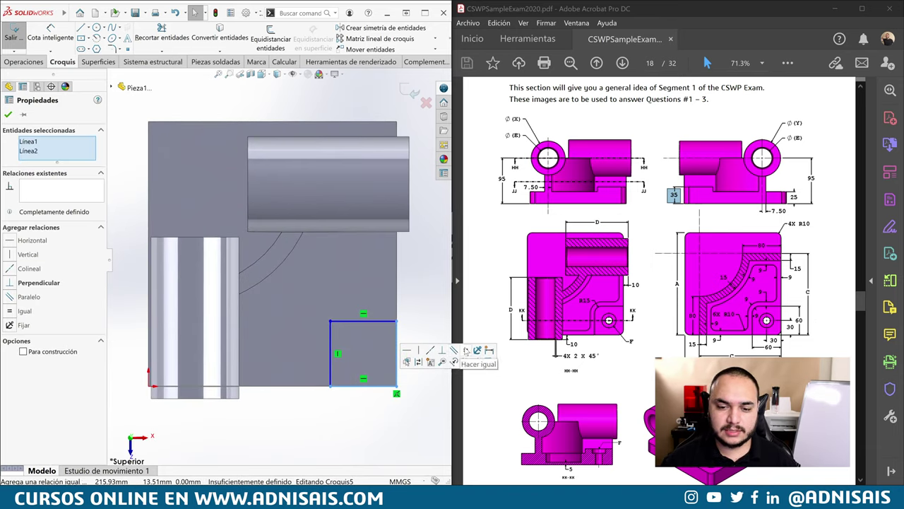
{"action": "left_click", "coordinate": [466, 351]}
{"action": "left_click_drag", "start_coordinate": [413, 308], "coordinate": [380, 328]}
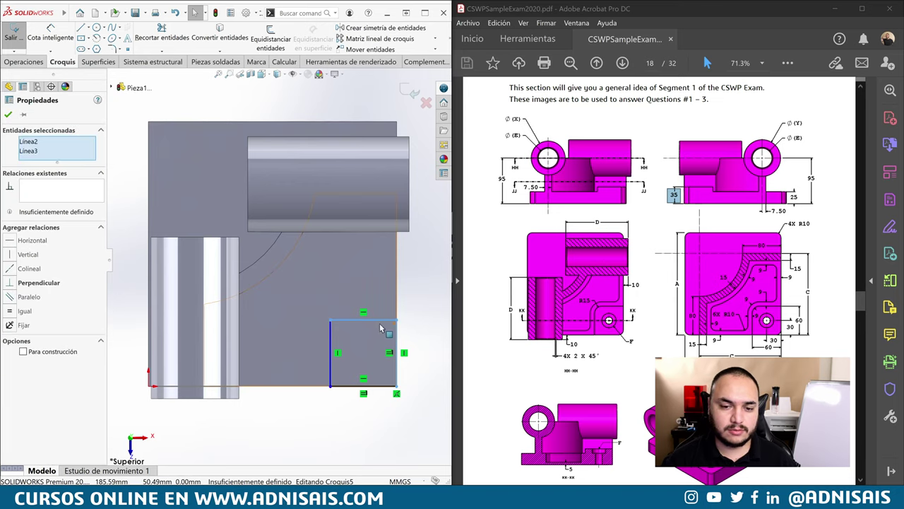
{"action": "key", "text": "Escape"}
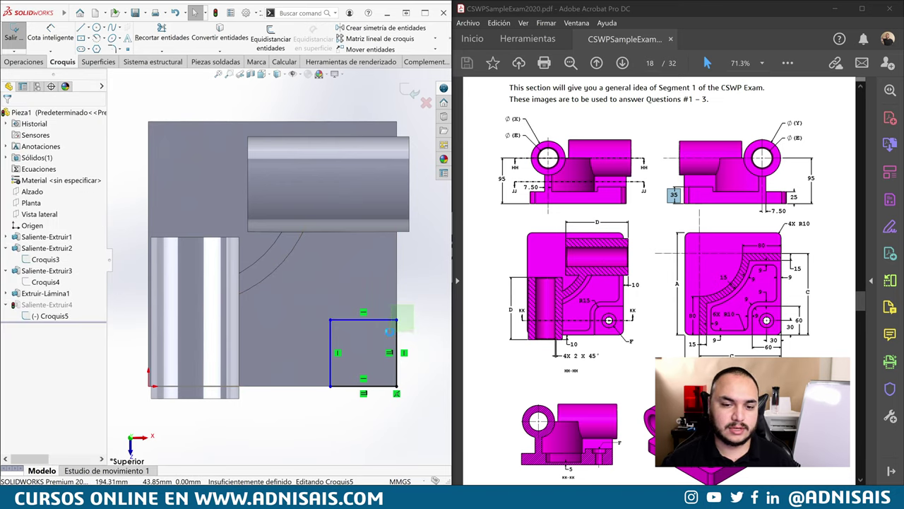
Dimension the rectangle's right side to 60 mm, then exit to rebuild Saliente-Extruir4
{"action": "left_click", "coordinate": [388, 331]}
{"action": "left_click", "coordinate": [432, 371]}
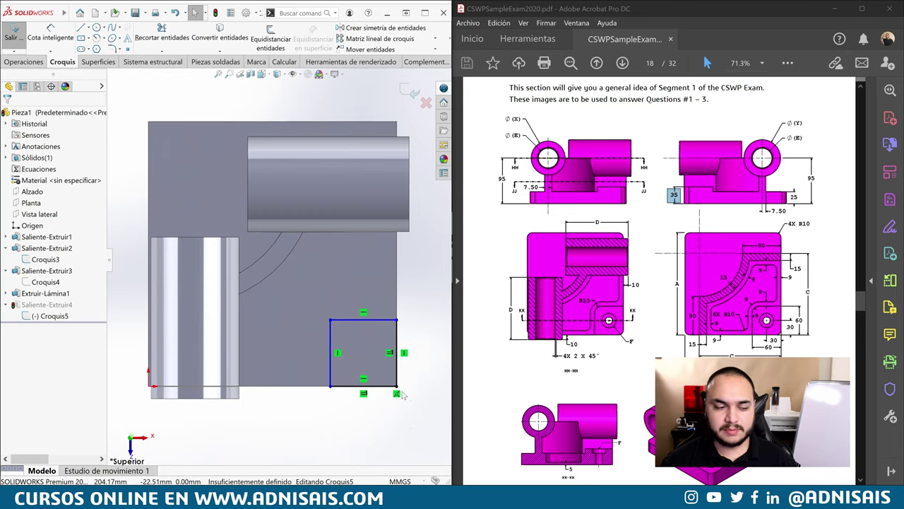
{"action": "left_click", "coordinate": [398, 353]}
{"action": "left_click", "coordinate": [413, 381]}
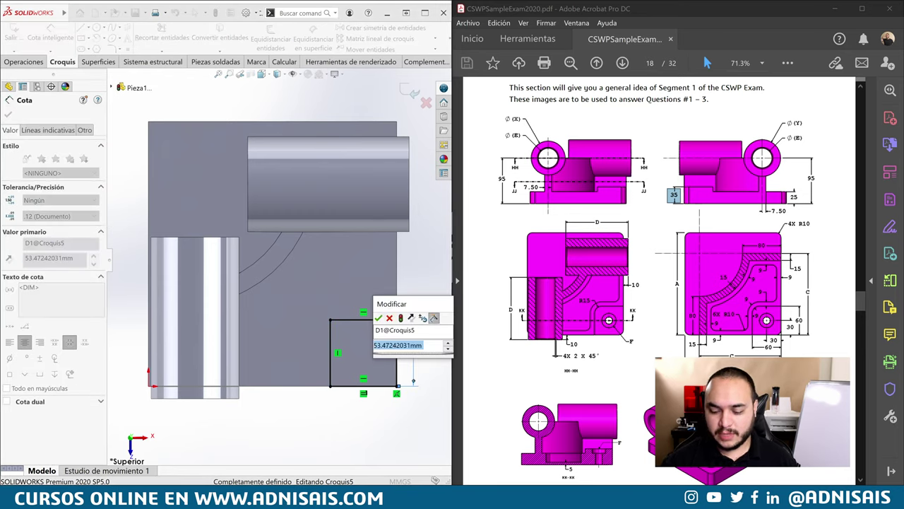
{"action": "type", "text": "60"}
{"action": "key", "text": "Return"}
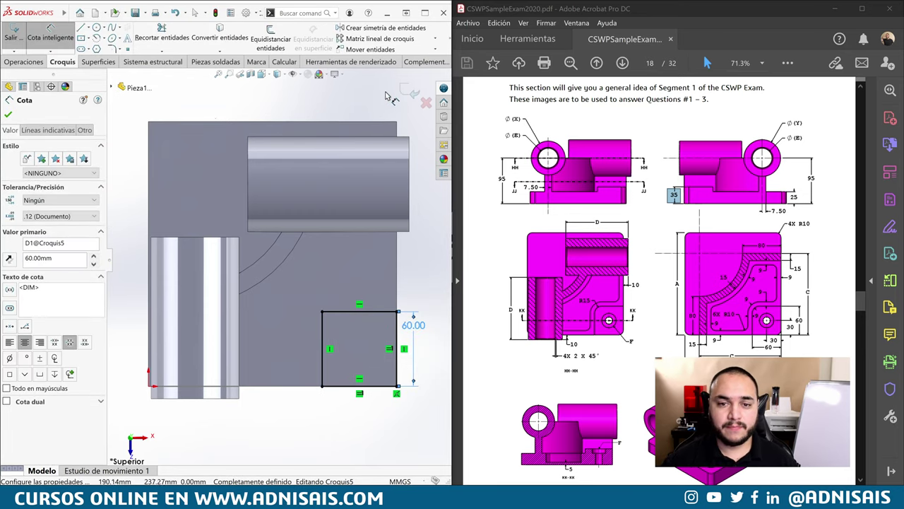
{"action": "left_click", "coordinate": [412, 93]}
{"action": "left_click", "coordinate": [412, 92]}
{"action": "middle_click_drag", "start_coordinate": [368, 268], "coordinate": [304, 152]}
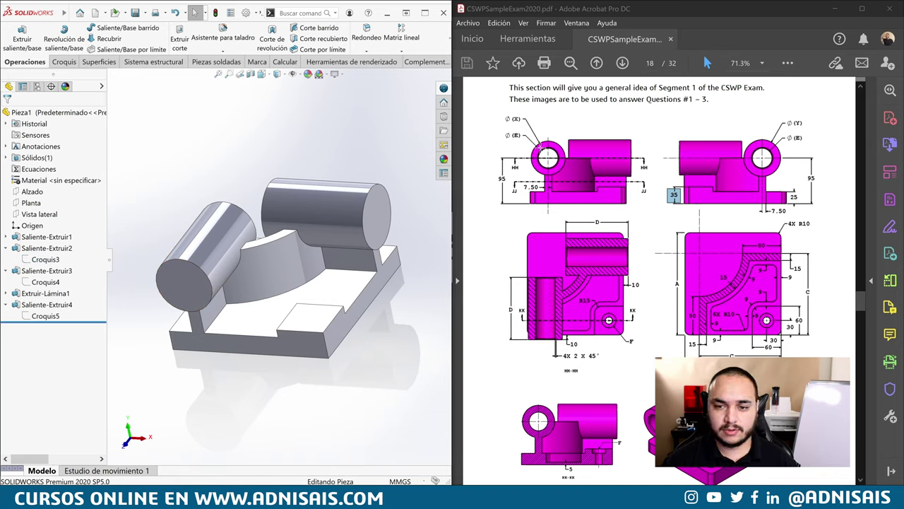
Start a sketch on the left cylinder's end face and draw a centred circle
{"action": "left_click", "coordinate": [170, 284]}
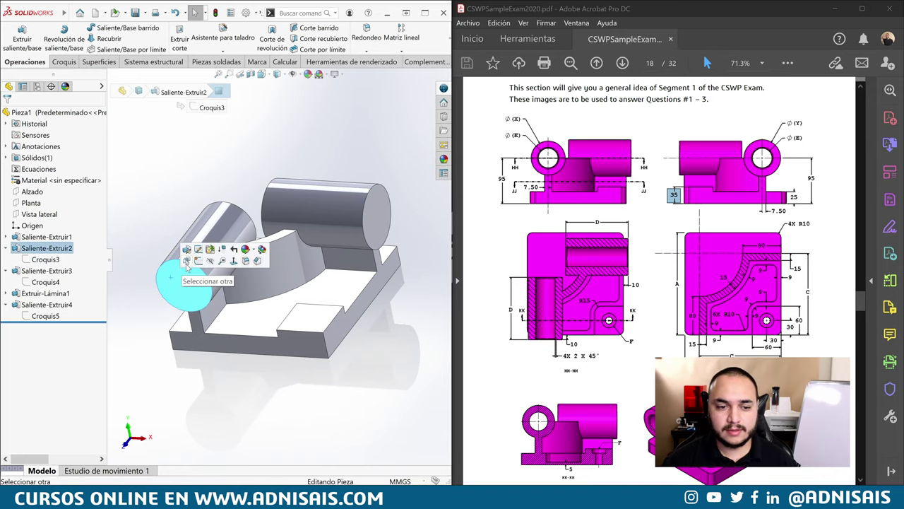
{"action": "left_click", "coordinate": [191, 272]}
{"action": "key", "text": "c"}
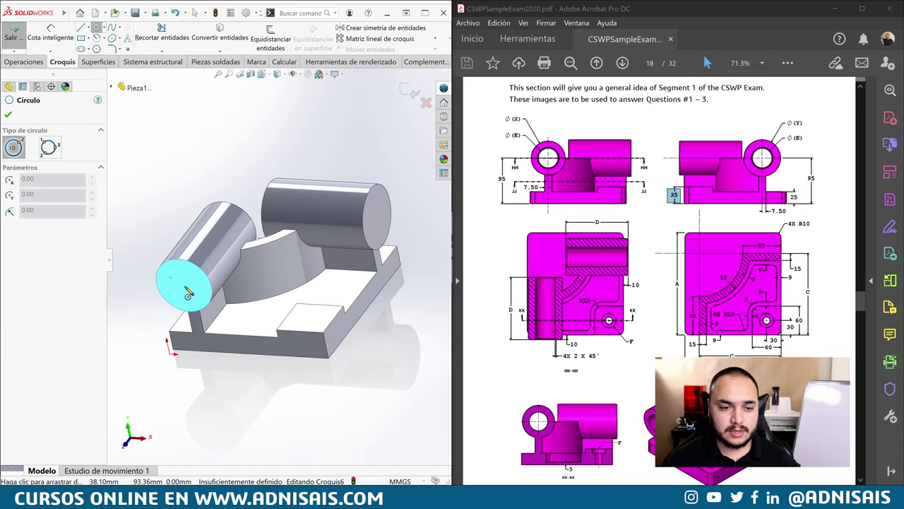
{"action": "left_click", "coordinate": [184, 286]}
{"action": "left_click", "coordinate": [202, 287]}
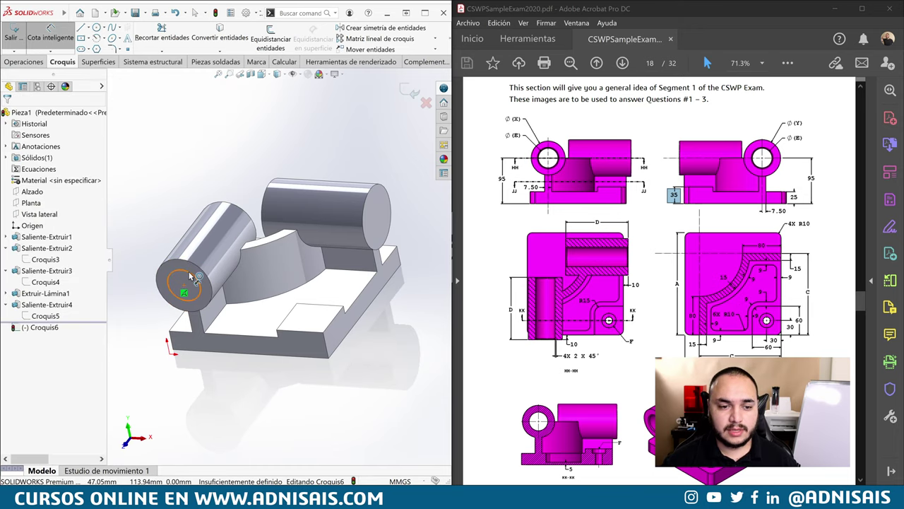
{"action": "scroll", "coordinate": [649, 286], "scroll_direction": "down", "scroll_amount": 1}
{"action": "scroll", "coordinate": [649, 286], "scroll_direction": "down", "scroll_amount": 5}
{"action": "scroll", "coordinate": [646, 296], "scroll_direction": "down", "scroll_amount": 2}
{"action": "scroll", "coordinate": [645, 307], "scroll_direction": "down", "scroll_amount": 4}
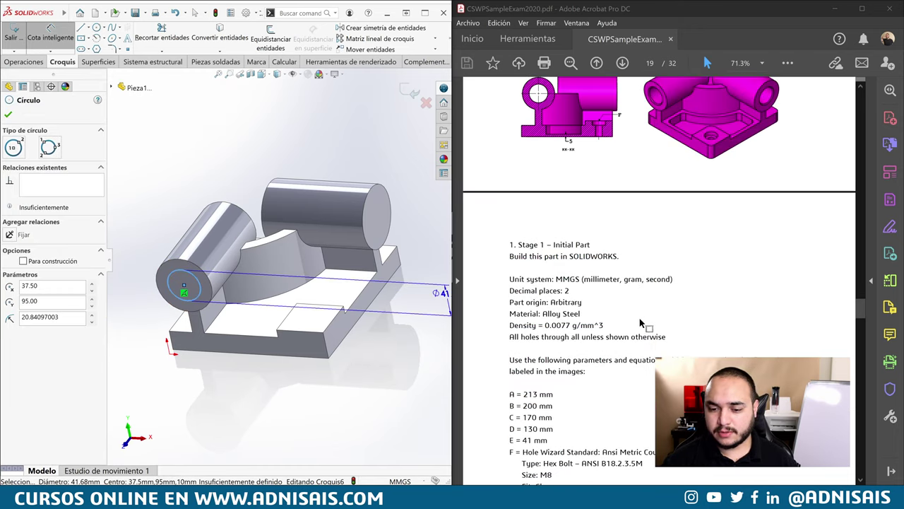
{"action": "scroll", "coordinate": [642, 319], "scroll_direction": "down", "scroll_amount": 1}
{"action": "scroll", "coordinate": [642, 319], "scroll_direction": "up", "scroll_amount": 3}
{"action": "scroll", "coordinate": [642, 320], "scroll_direction": "up", "scroll_amount": 4}
Dimension the circle's diameter to 41 mm
{"action": "key", "text": "d"}
{"action": "left_click", "coordinate": [167, 283]}
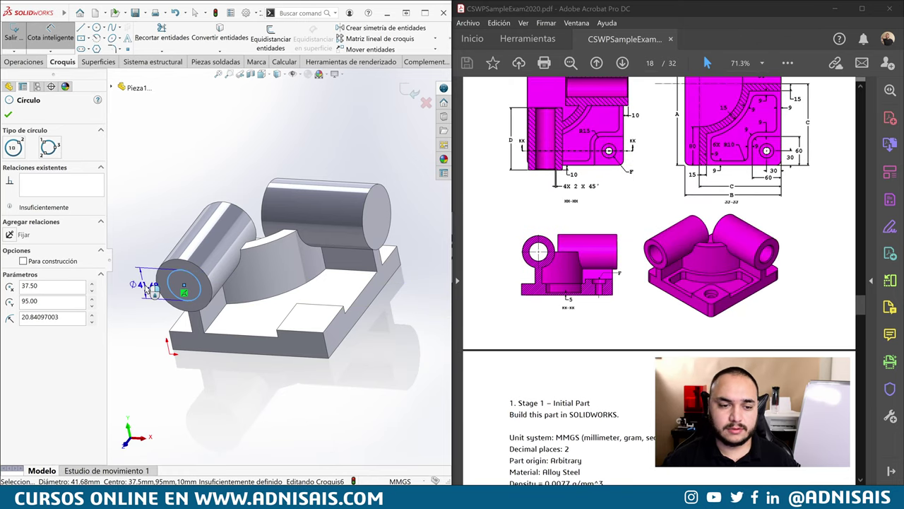
{"action": "left_click", "coordinate": [147, 286]}
{"action": "left_click", "coordinate": [147, 290]}
{"action": "type", "text": "41.00mm"}
{"action": "key", "text": "Return"}
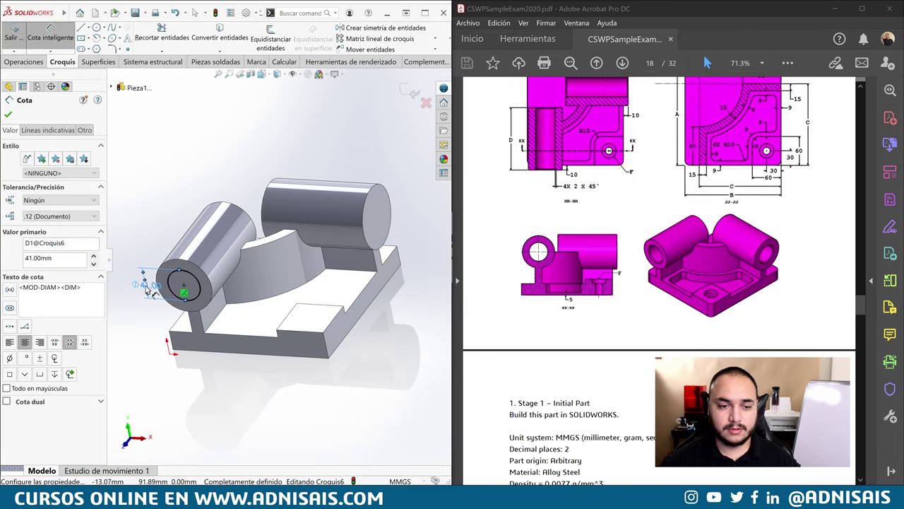
{"action": "key", "text": "Escape"}
Extrude-cut the Ø41 circle with end condition Through All
{"action": "left_click", "coordinate": [15, 62]}
{"action": "left_click", "coordinate": [178, 39]}
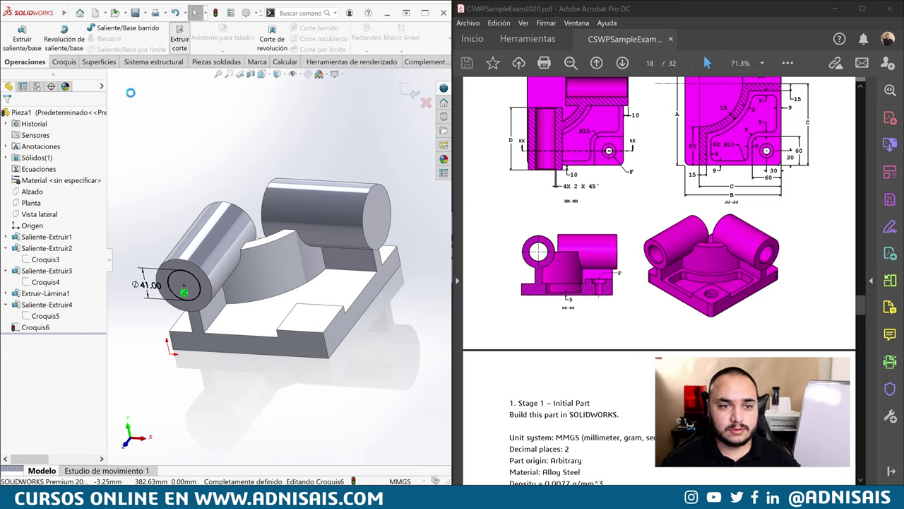
{"action": "left_click", "coordinate": [62, 170]}
{"action": "left_click", "coordinate": [43, 187]}
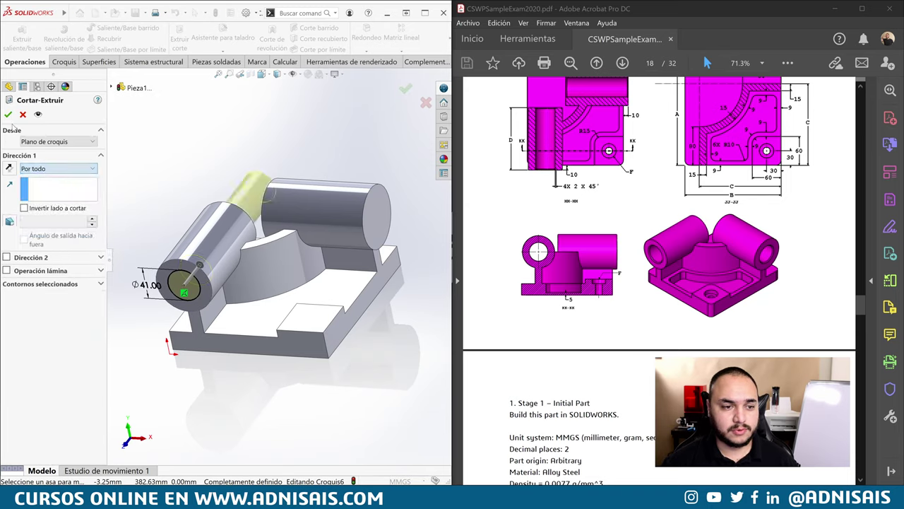
{"action": "left_click", "coordinate": [8, 113]}
{"action": "middle_click_drag", "start_coordinate": [200, 146], "coordinate": [209, 247]}
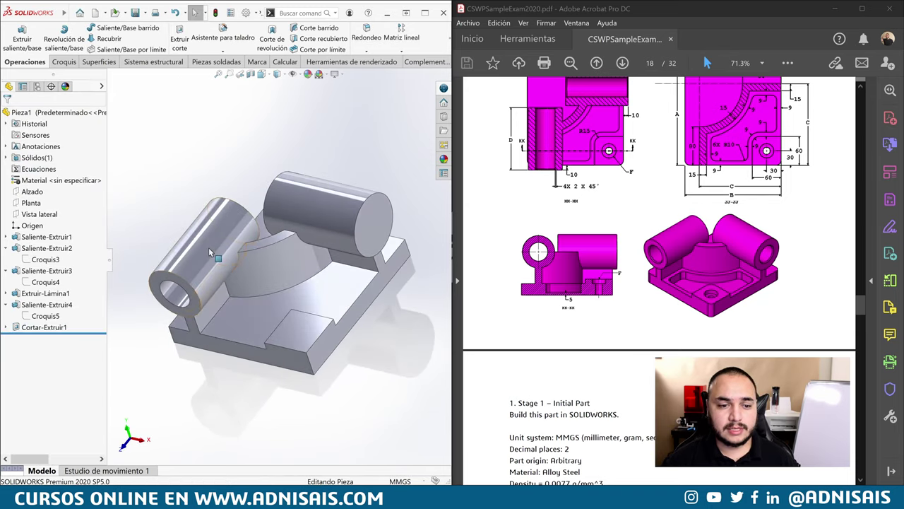
Copy the hole onto the right cylinder's face and snap its circle centre to the axis
{"action": "left_click_drag", "start_coordinate": [180, 300], "coordinate": [360, 220], "text": "ctrl"}
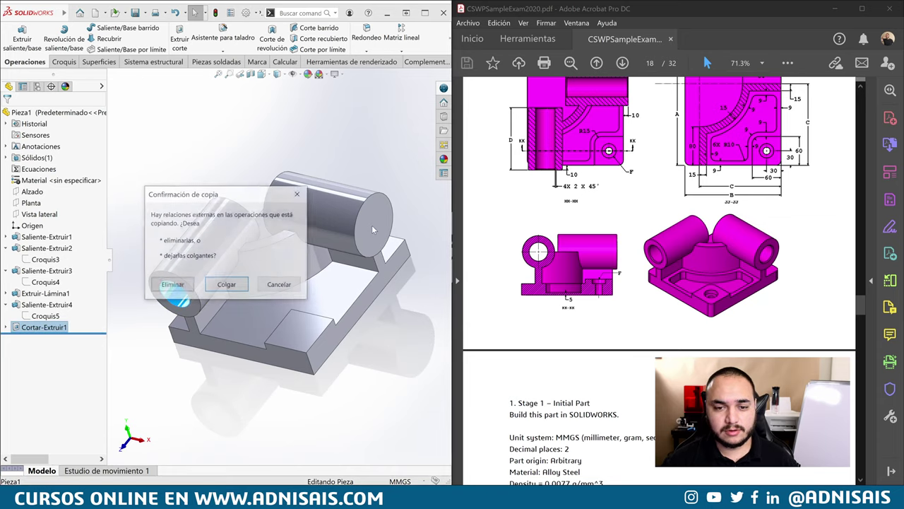
{"action": "left_click", "coordinate": [226, 285]}
{"action": "left_click", "coordinate": [43, 339]}
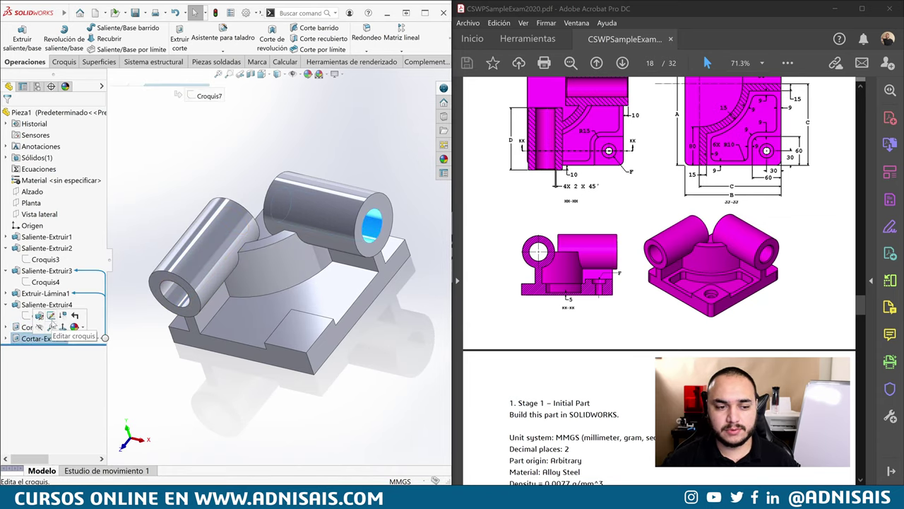
{"action": "left_click", "coordinate": [85, 318]}
{"action": "left_click", "coordinate": [373, 223]}
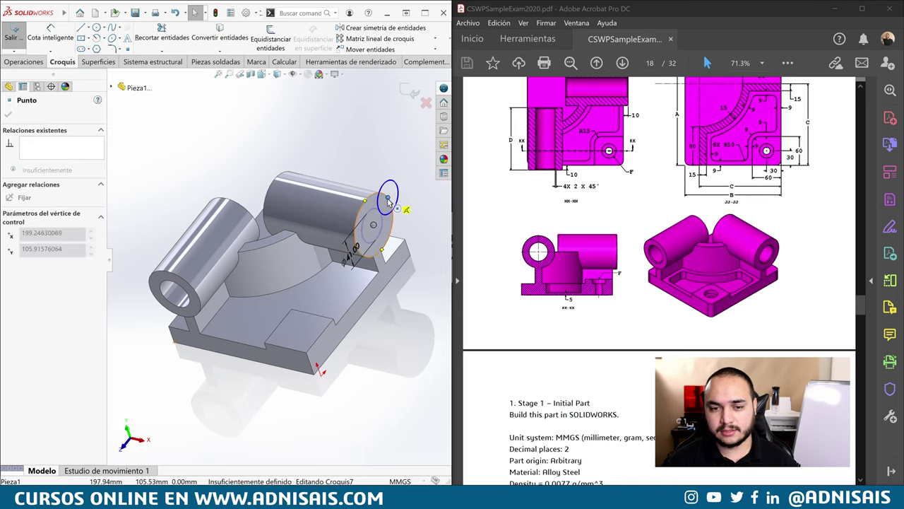
{"action": "left_click_drag", "start_coordinate": [376, 227], "coordinate": [374, 226]}
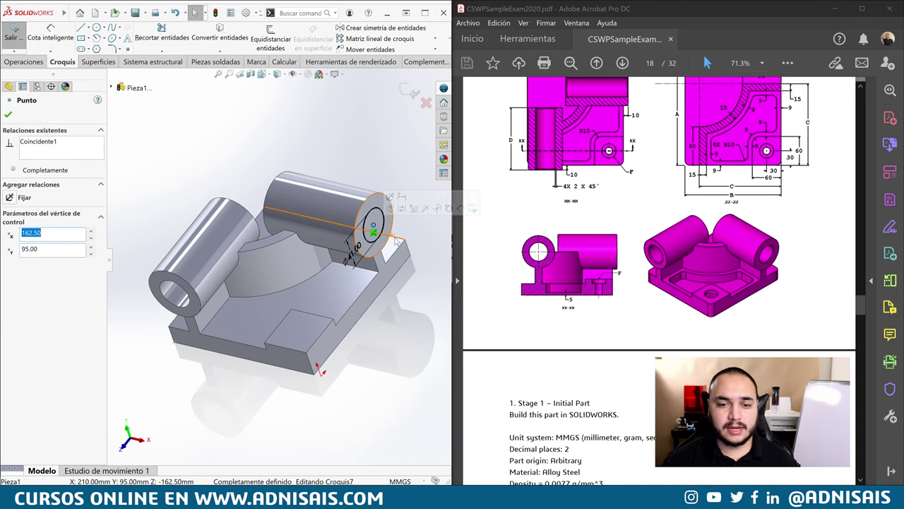
{"action": "key", "text": "Escape"}
Link the copied circle's diameter to the first hole's D1@Croquis6 and rebuild
{"action": "double_click", "coordinate": [357, 251]}
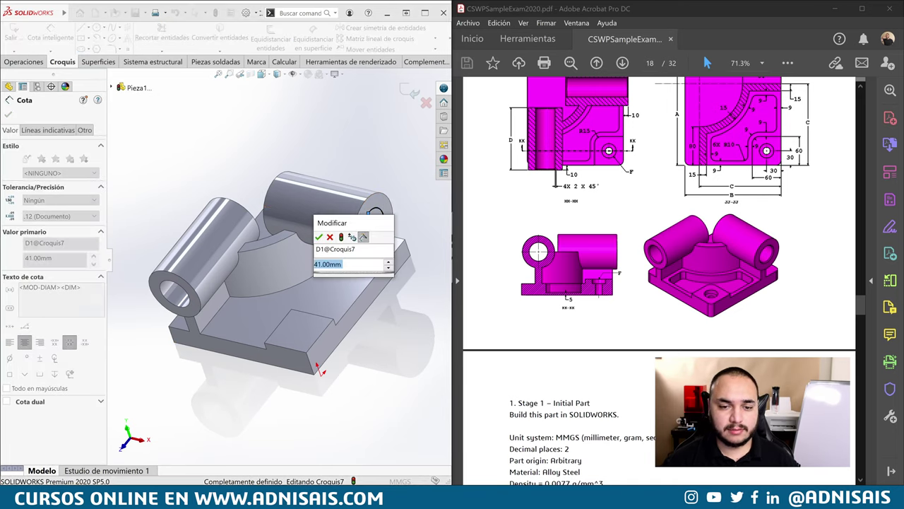
{"action": "type", "text": "="}
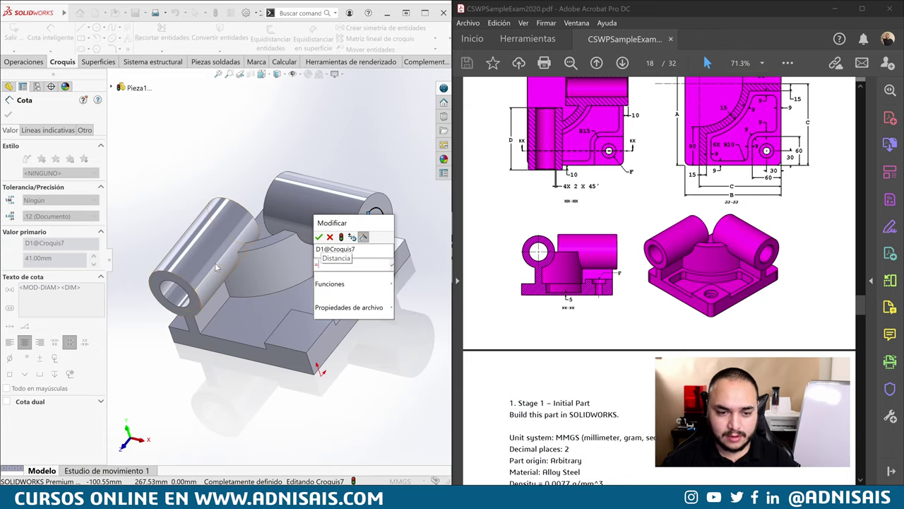
{"action": "left_click", "coordinate": [144, 292]}
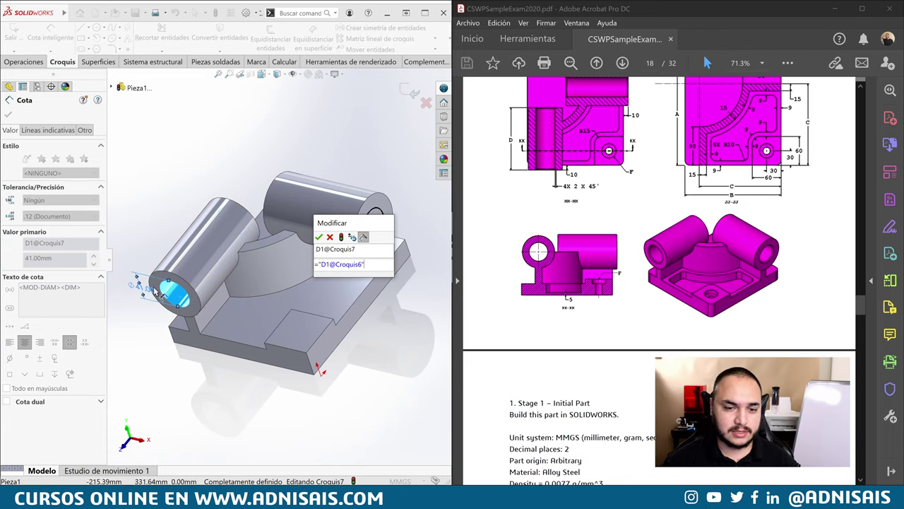
{"action": "left_click", "coordinate": [319, 238]}
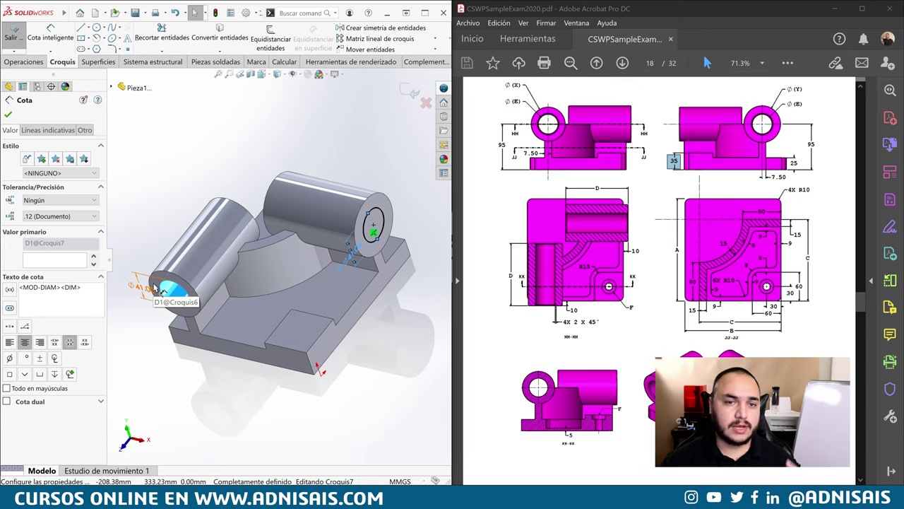
{"action": "left_click", "coordinate": [409, 91]}
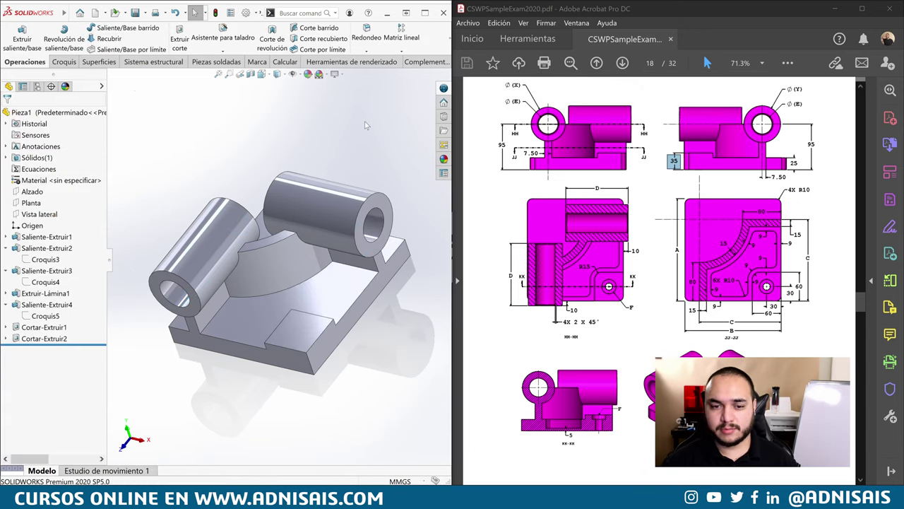
{"action": "scroll", "coordinate": [367, 195], "scroll_direction": "up", "scroll_amount": 3}
{"action": "middle_click_drag", "start_coordinate": [367, 195], "coordinate": [366, 243]}
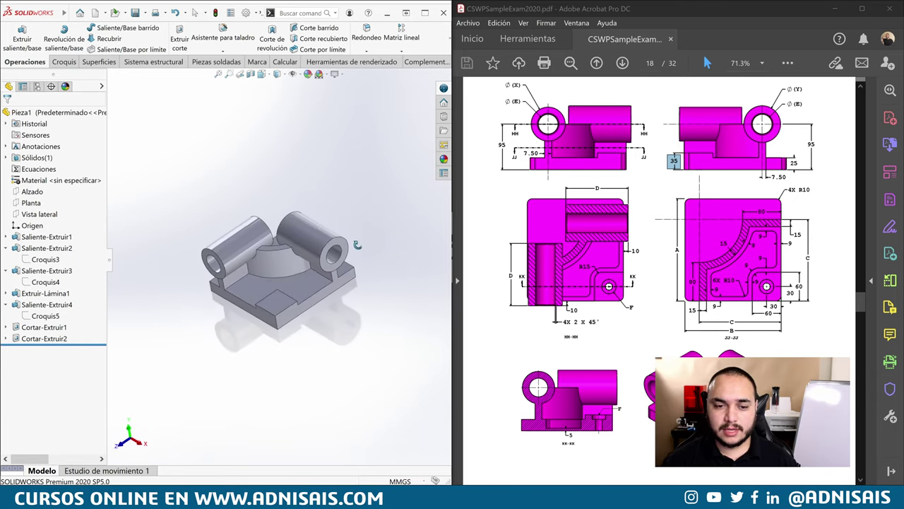
Fillet the base plate's four vertical corner edges at 10 mm
{"action": "scroll", "coordinate": [364, 210], "scroll_direction": "down", "scroll_amount": 1}
{"action": "scroll", "coordinate": [368, 212], "scroll_direction": "down", "scroll_amount": 1}
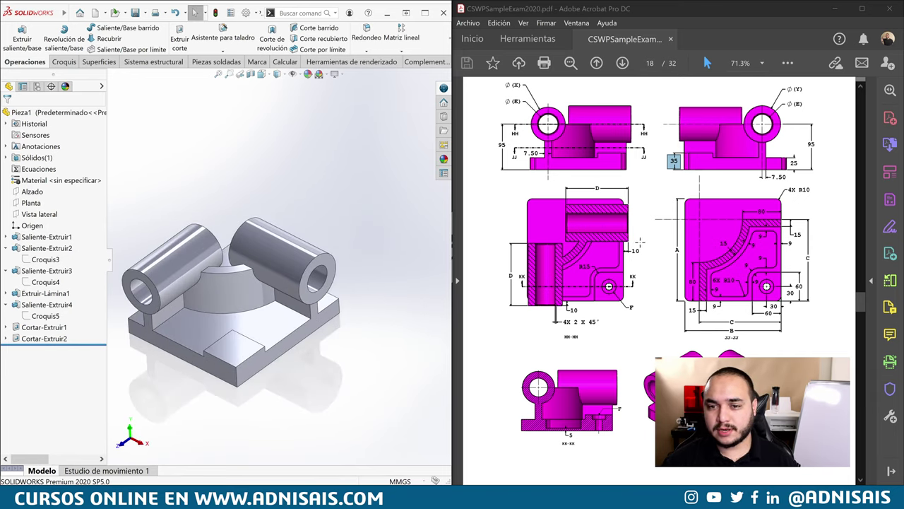
{"action": "left_click", "coordinate": [366, 32]}
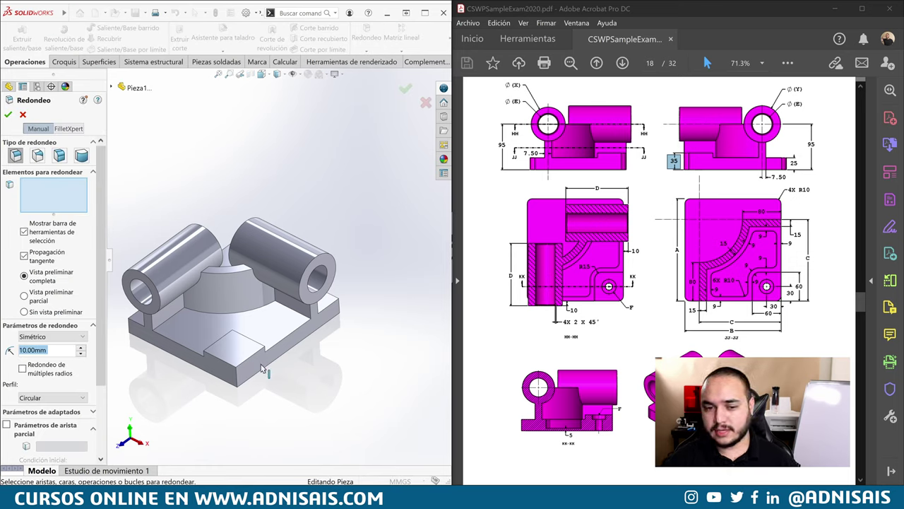
{"action": "left_click", "coordinate": [236, 378]}
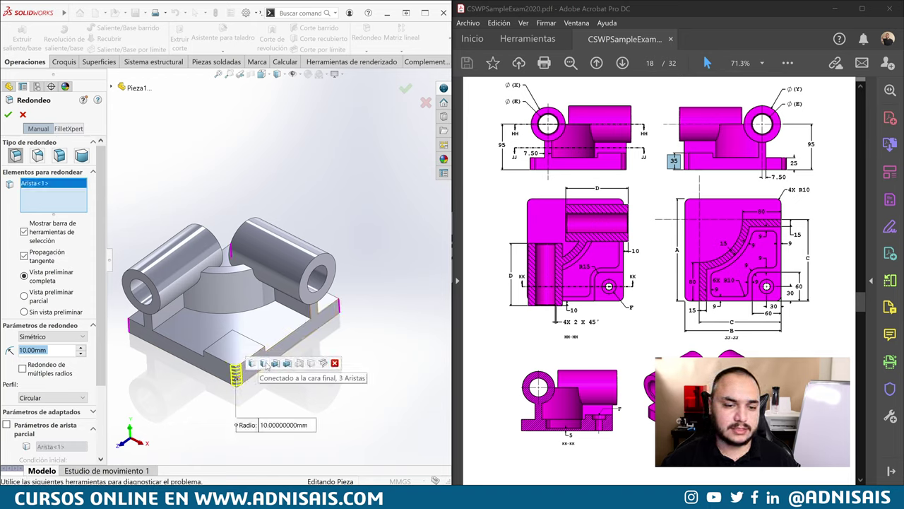
{"action": "left_click", "coordinate": [263, 363]}
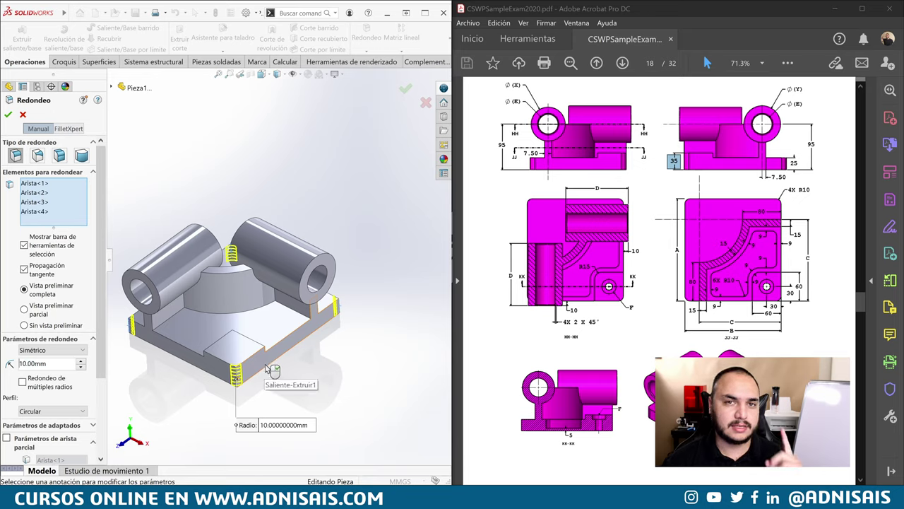
{"action": "left_click", "coordinate": [9, 116]}
{"action": "middle_click_drag", "start_coordinate": [290, 231], "coordinate": [391, 259]}
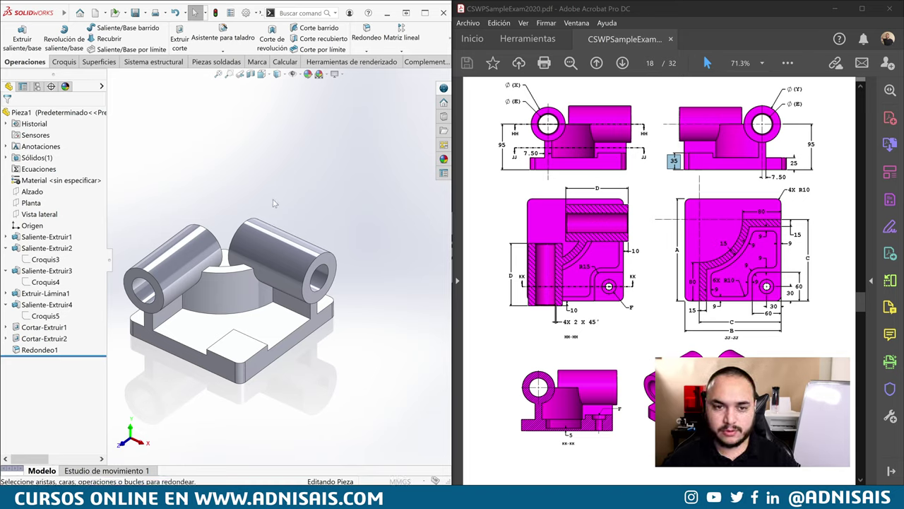
Add a 15 mm fillet to the raised pad's vertical corner edge
{"action": "key", "text": "Return"}
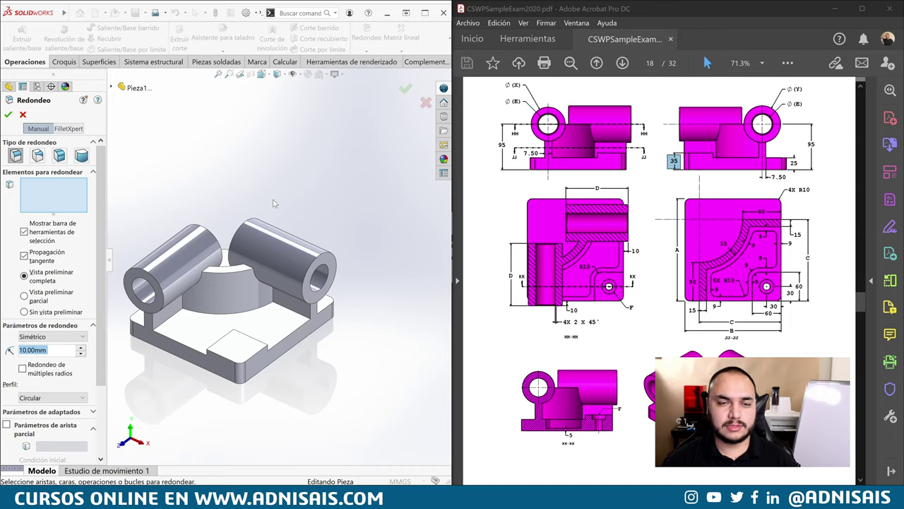
{"action": "type", "text": "15"}
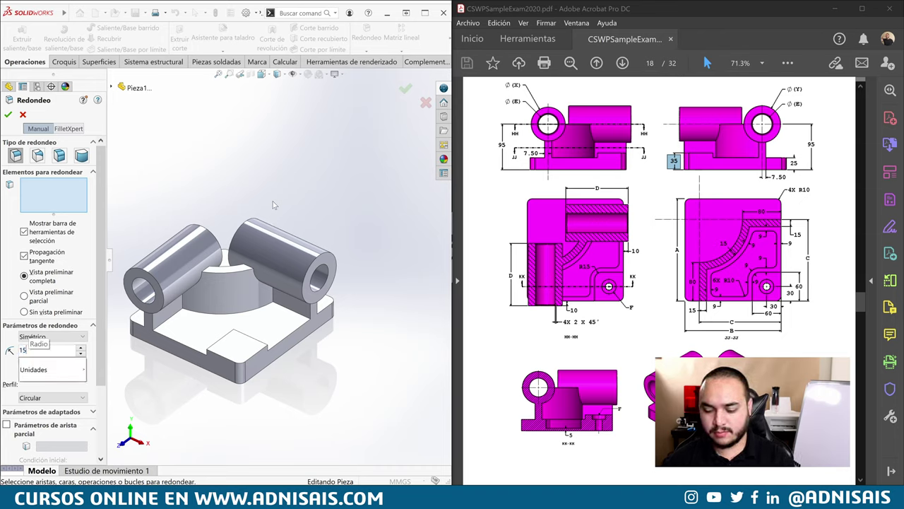
{"action": "key", "text": "Return"}
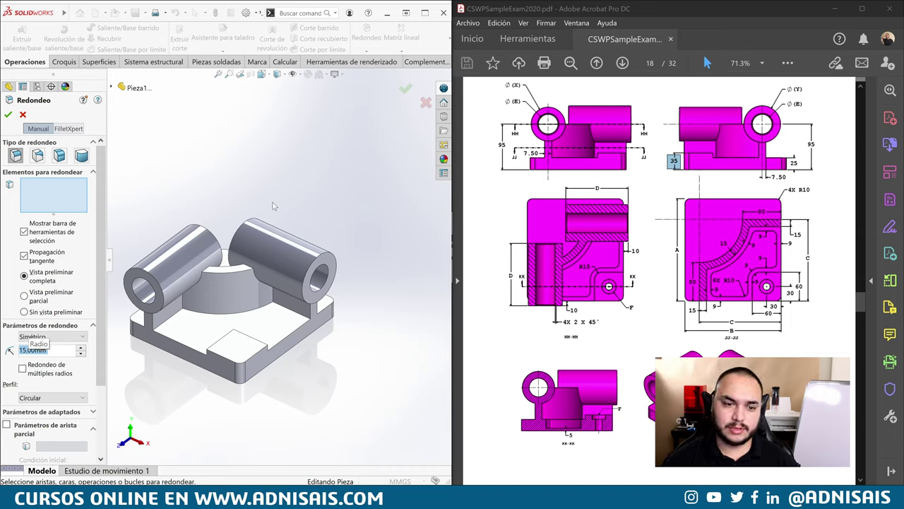
{"action": "left_click", "coordinate": [235, 336]}
{"action": "scroll", "coordinate": [238, 332], "scroll_direction": "down", "scroll_amount": 5}
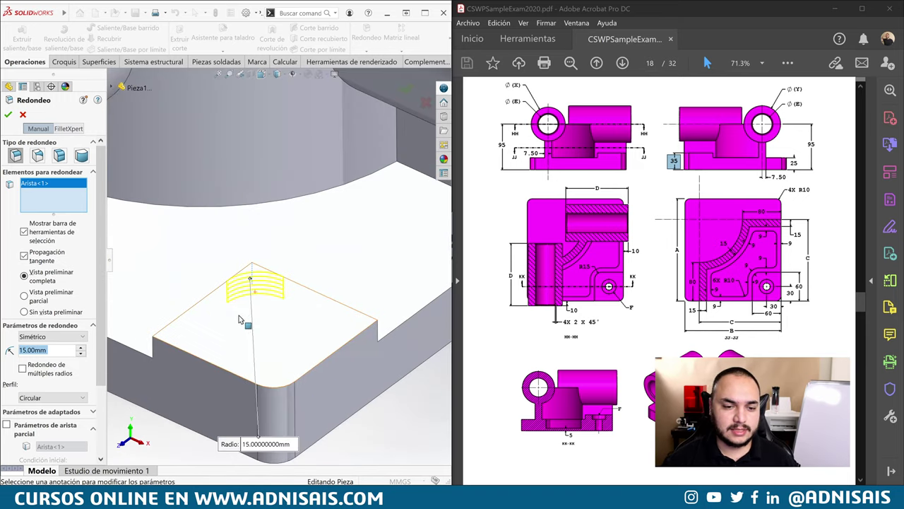
{"action": "scroll", "coordinate": [261, 286], "scroll_direction": "down", "scroll_amount": 3}
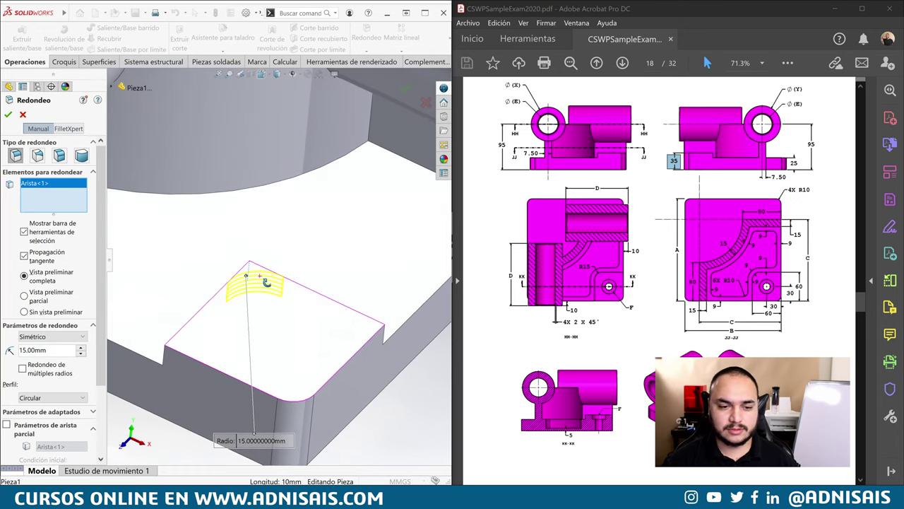
{"action": "key", "text": "Return"}
{"action": "scroll", "coordinate": [262, 286], "scroll_direction": "up", "scroll_amount": 10}
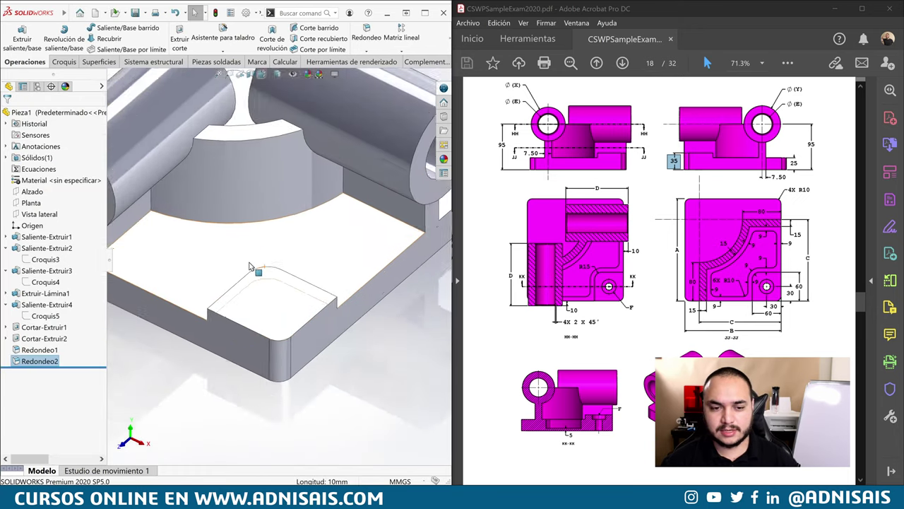
Orbit and zoom toward the base plate, then select its top face
{"action": "mouse_move", "coordinate": [237, 182]}
{"action": "middle_mouse_down"}
{"action": "mouse_move", "coordinate": [268, 202]}
{"action": "mouse_move", "coordinate": [255, 212]}
{"action": "middle_mouse_up"}
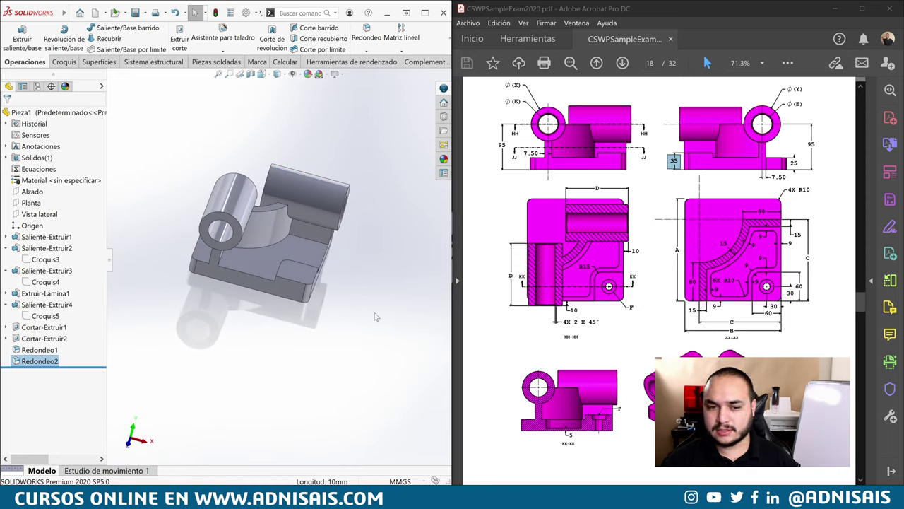
{"action": "scroll", "coordinate": [269, 262], "scroll_direction": "down", "scroll_amount": 4}
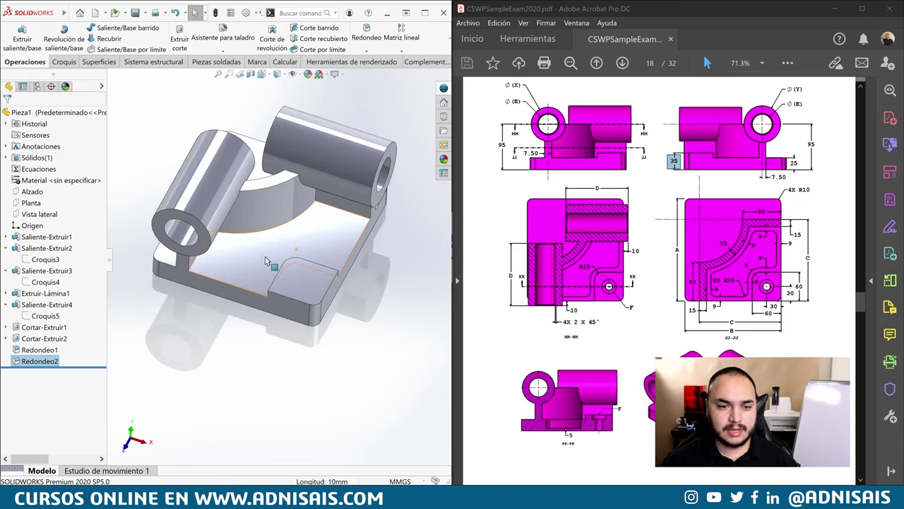
{"action": "left_click", "coordinate": [267, 262]}
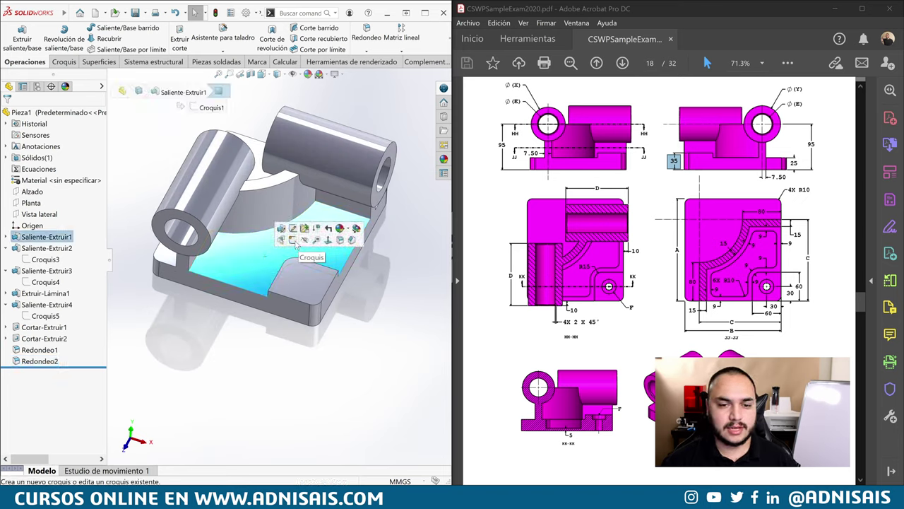
In a new sketch on the pad face, offset its outline 9 mm with direction reversed
{"action": "left_click", "coordinate": [295, 241]}
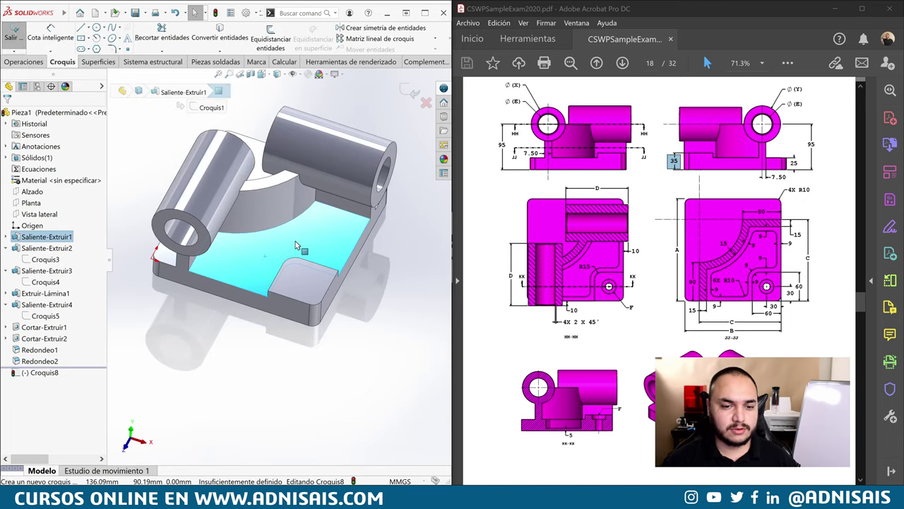
{"action": "left_click", "coordinate": [269, 42]}
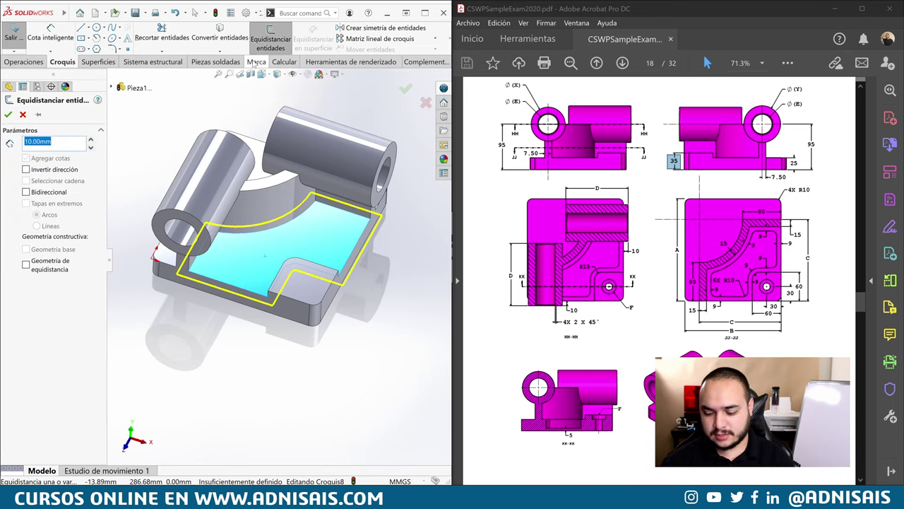
{"action": "type", "text": "9"}
{"action": "key", "text": "Return"}
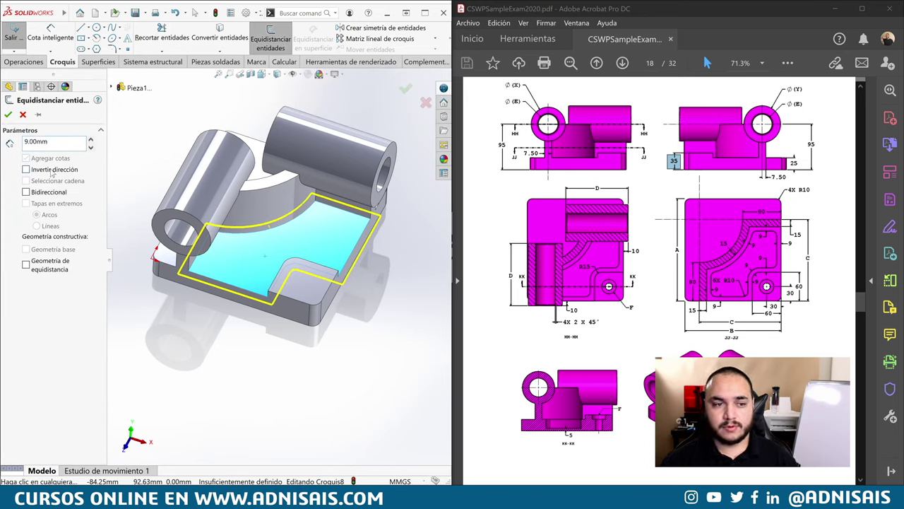
{"action": "left_click", "coordinate": [52, 173]}
{"action": "left_click", "coordinate": [8, 114]}
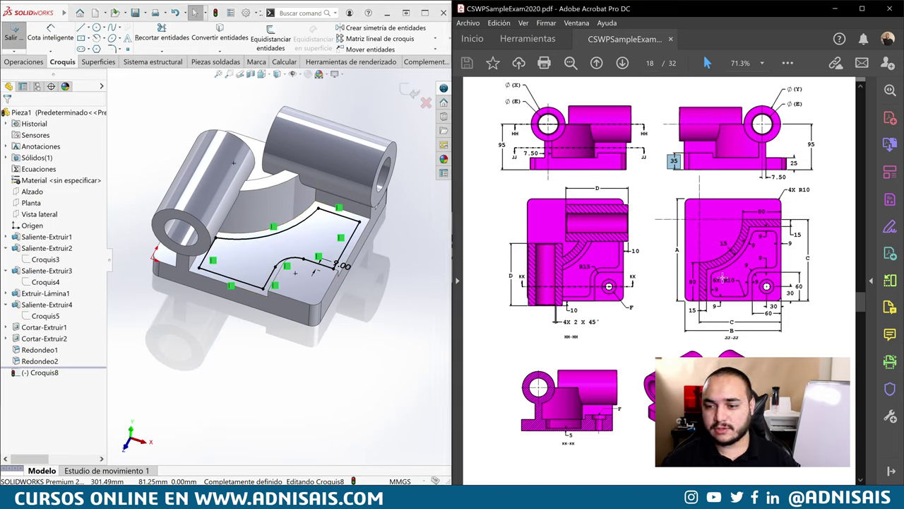
Check the drawing in the exam PDF, then return to the part sketch
{"action": "left_click", "coordinate": [711, 280]}
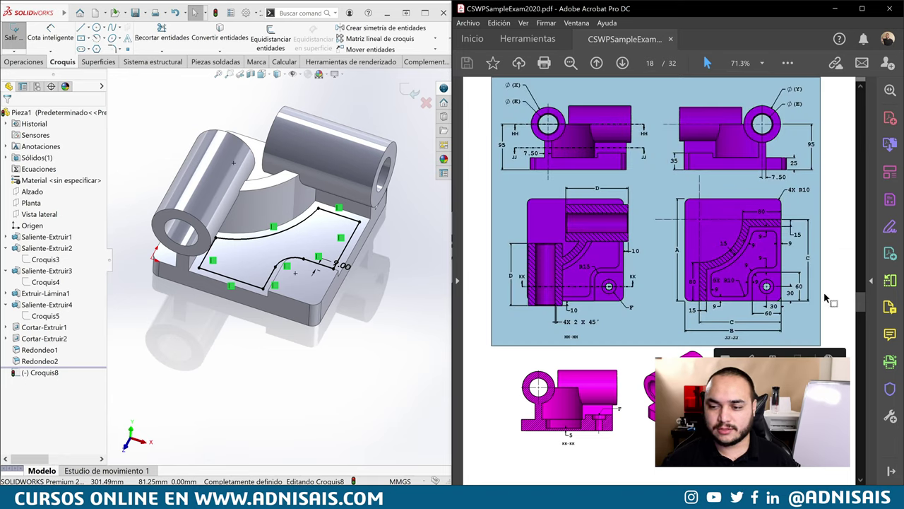
{"action": "left_click", "coordinate": [826, 299]}
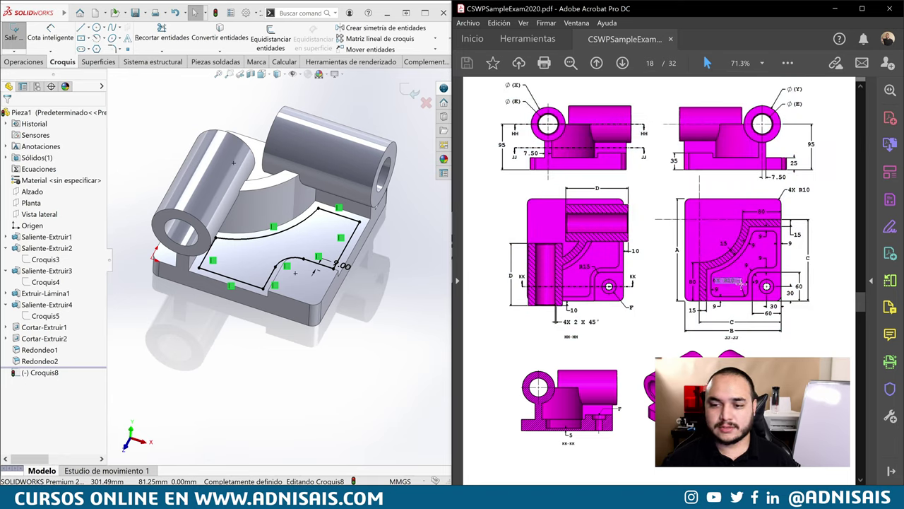
{"action": "left_click", "coordinate": [226, 255]}
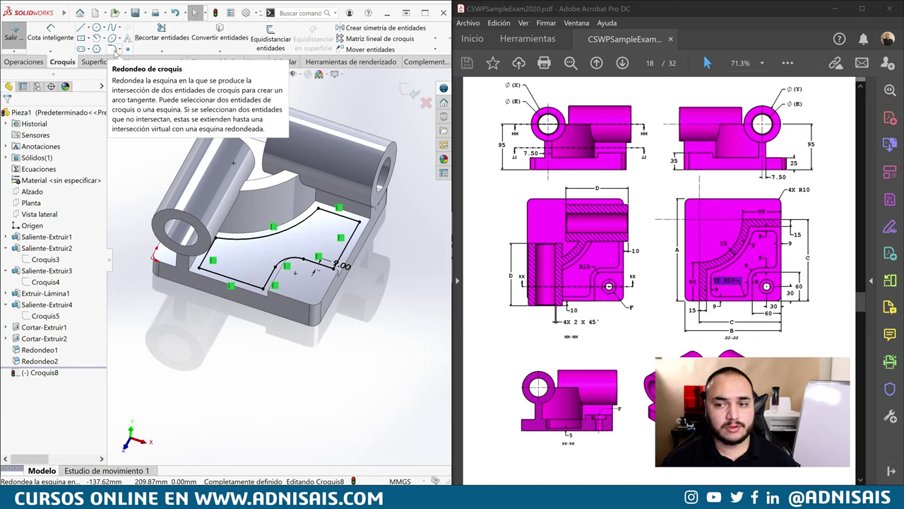
Round every corner of the offset outline with 10 mm sketch fillets
{"action": "left_click", "coordinate": [113, 49]}
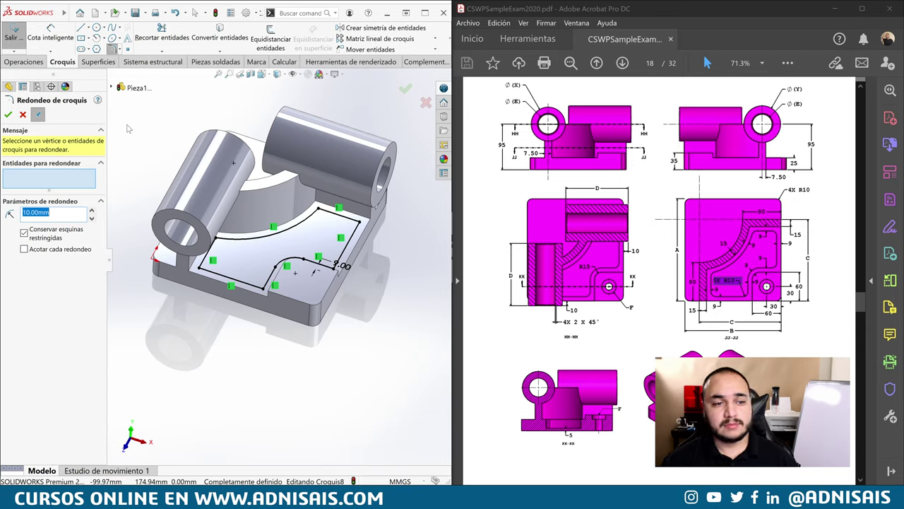
{"action": "left_click_drag", "start_coordinate": [147, 128], "coordinate": [390, 348]}
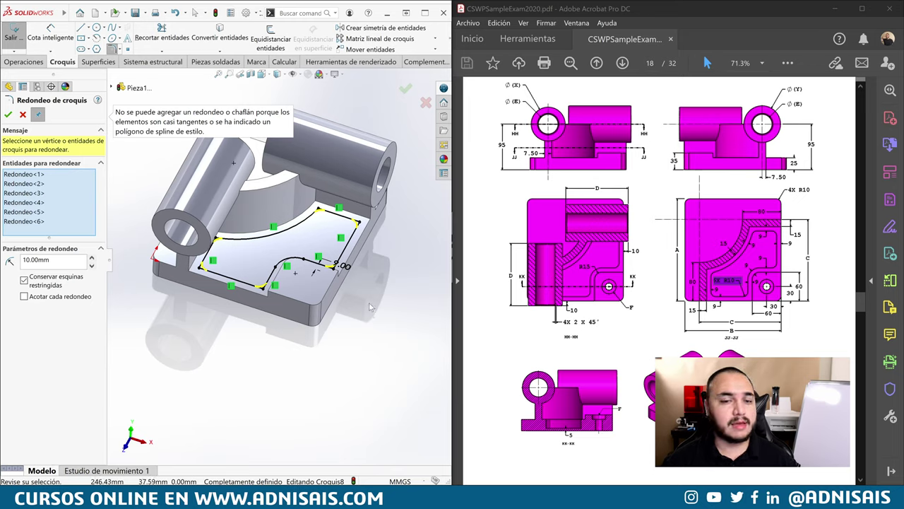
{"action": "key", "text": "Return"}
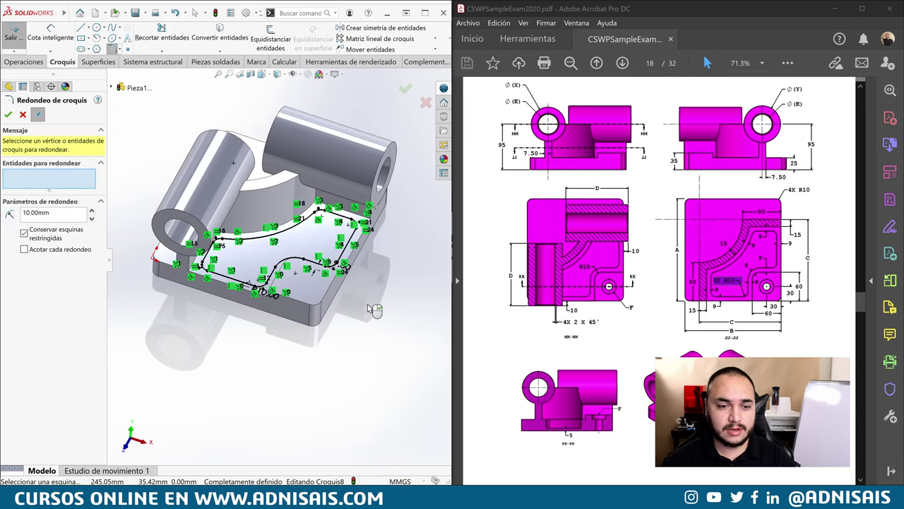
{"action": "left_click", "coordinate": [8, 116]}
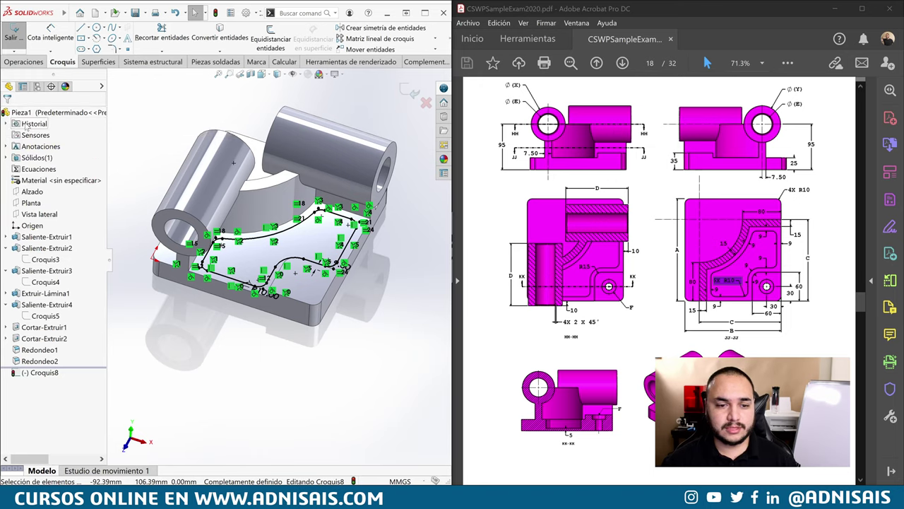
Extrude-cut the pocket to Equidistante de la superficie, 5 mm from the bottom face
{"action": "left_click", "coordinate": [179, 52]}
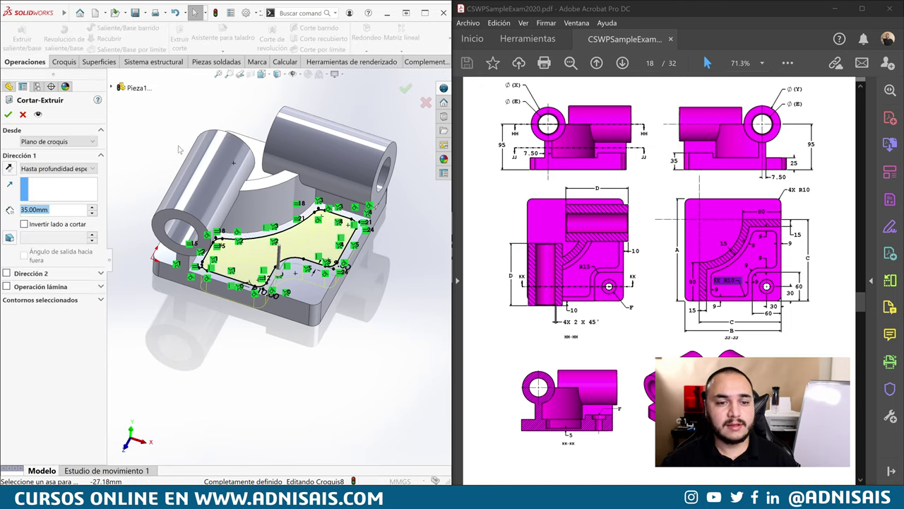
{"action": "left_click", "coordinate": [56, 168]}
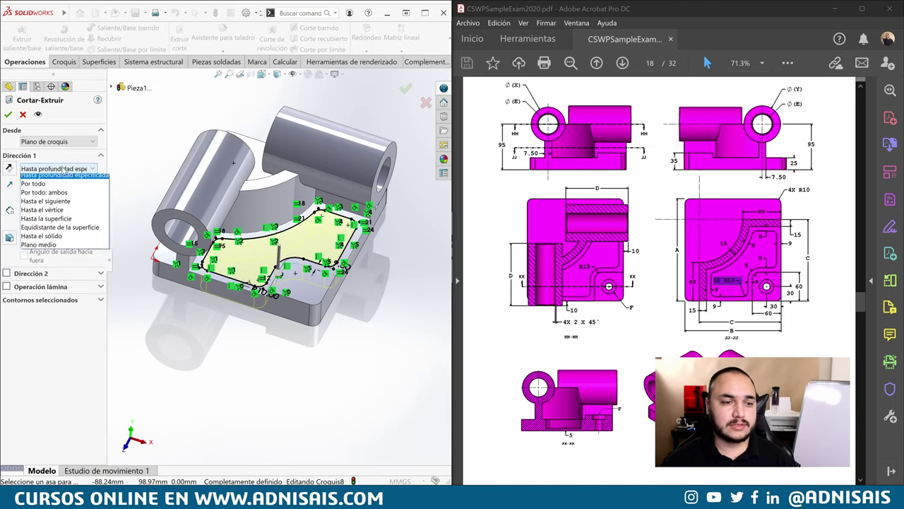
{"action": "left_click", "coordinate": [59, 230]}
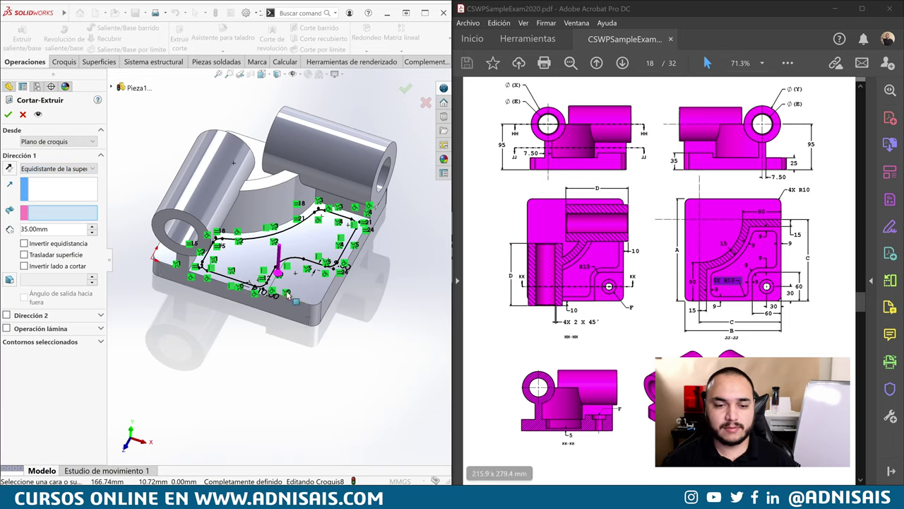
{"action": "middle_click_drag", "start_coordinate": [233, 177], "coordinate": [221, 245]}
{"action": "left_click", "coordinate": [221, 245]}
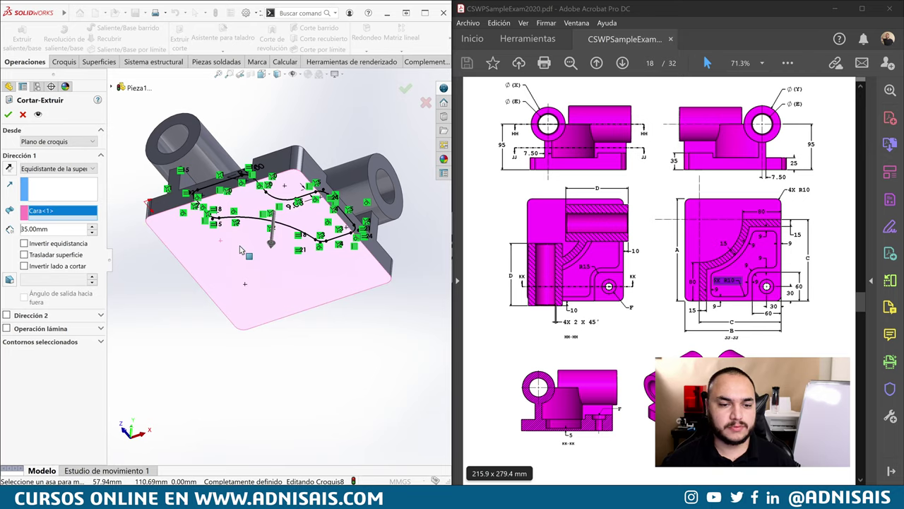
{"action": "type", "text": "5"}
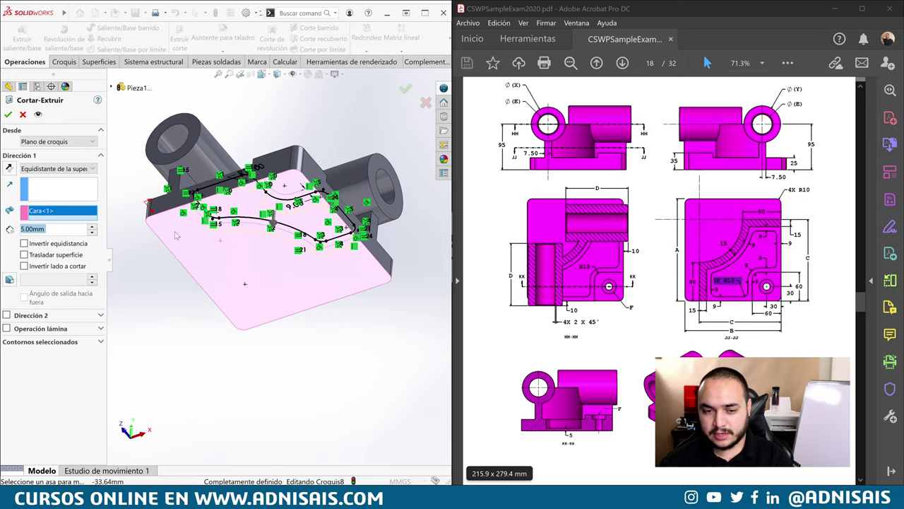
{"action": "middle_click_drag", "start_coordinate": [297, 233], "coordinate": [349, 272]}
{"action": "scroll", "coordinate": [349, 272], "scroll_direction": "down", "scroll_amount": 3}
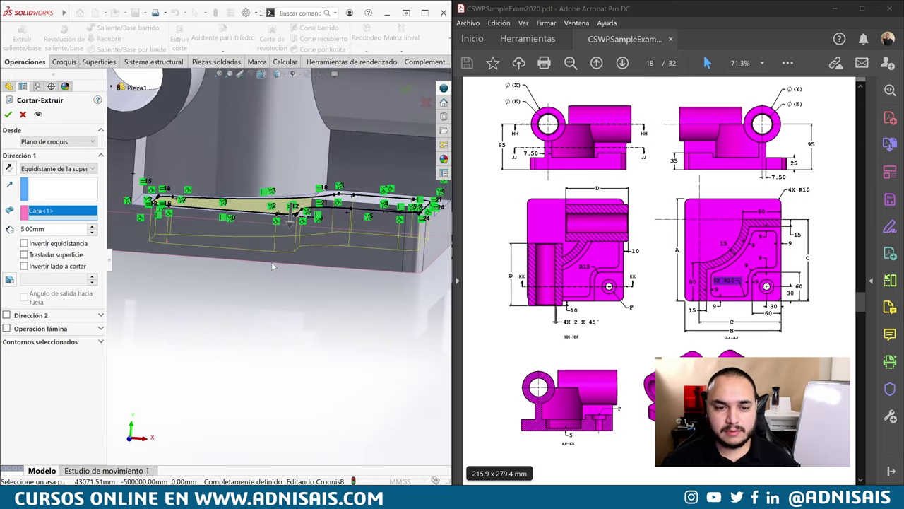
{"action": "scroll", "coordinate": [212, 247], "scroll_direction": "down", "scroll_amount": 2}
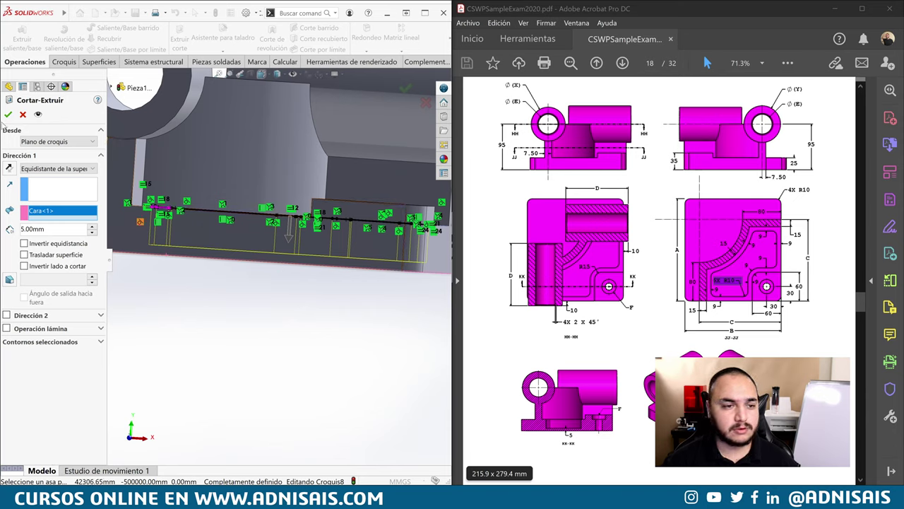
{"action": "left_click", "coordinate": [7, 114]}
{"action": "key", "text": "ctrl+7"}
{"action": "middle_click_drag", "start_coordinate": [291, 191], "coordinate": [321, 233]}
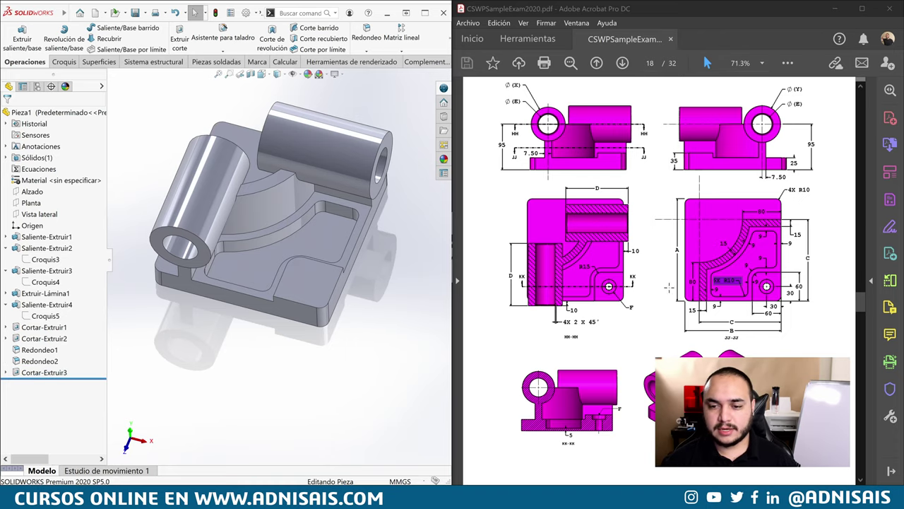
Find page 19's Ansi Metric Counterbore parameters in the exam PDF and launch Asistente para taladro
{"action": "scroll", "coordinate": [609, 168], "scroll_direction": "down", "scroll_amount": 2}
{"action": "scroll", "coordinate": [609, 168], "scroll_direction": "down", "scroll_amount": 3}
{"action": "scroll", "coordinate": [608, 168], "scroll_direction": "down", "scroll_amount": 2}
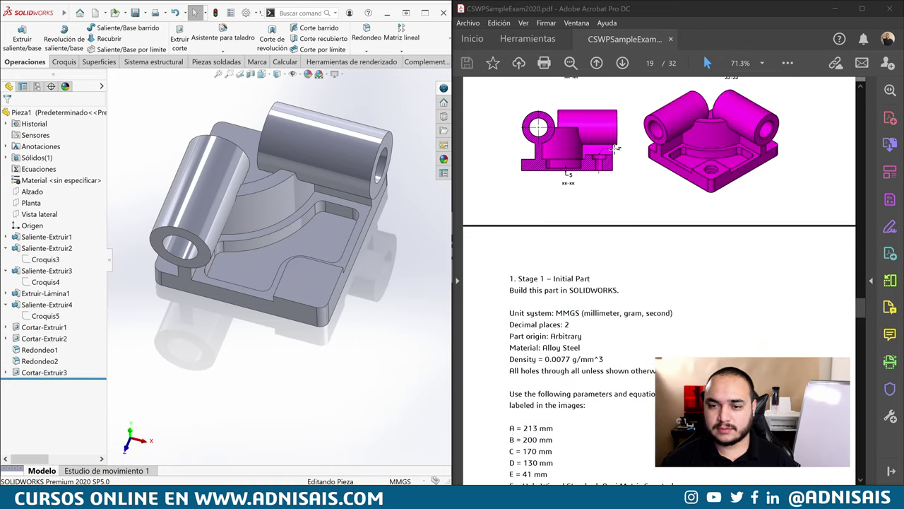
{"action": "scroll", "coordinate": [620, 151], "scroll_direction": "down", "scroll_amount": 1}
{"action": "scroll", "coordinate": [566, 254], "scroll_direction": "down", "scroll_amount": 2}
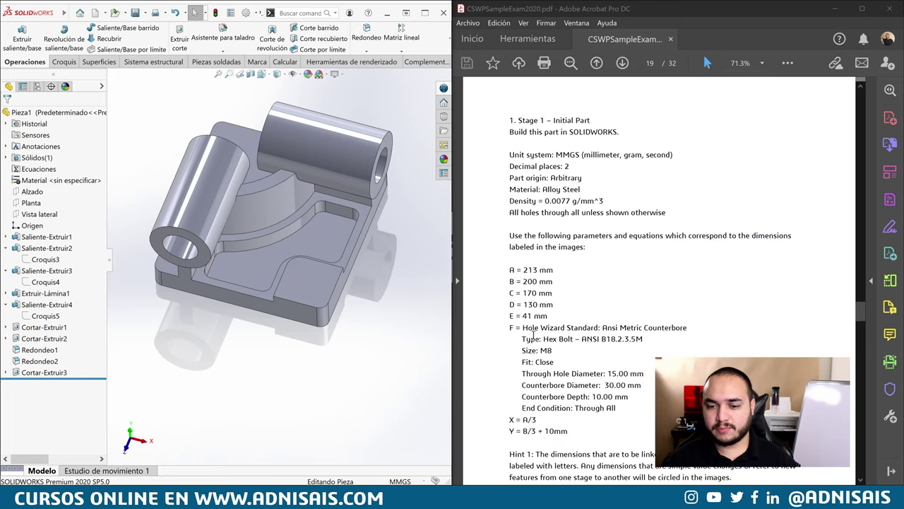
{"action": "left_click_drag", "start_coordinate": [525, 327], "coordinate": [687, 329]}
{"action": "left_click", "coordinate": [628, 332]}
{"action": "left_click", "coordinate": [601, 339]}
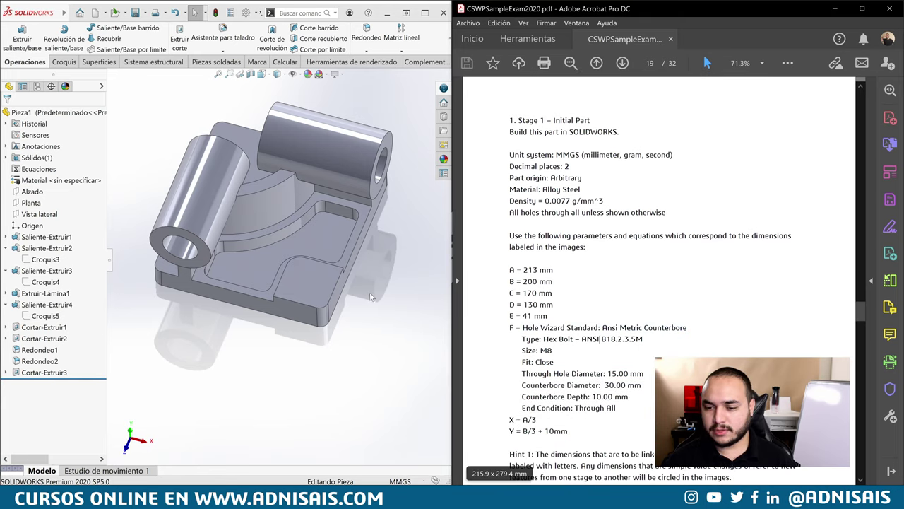
{"action": "left_click", "coordinate": [412, 290]}
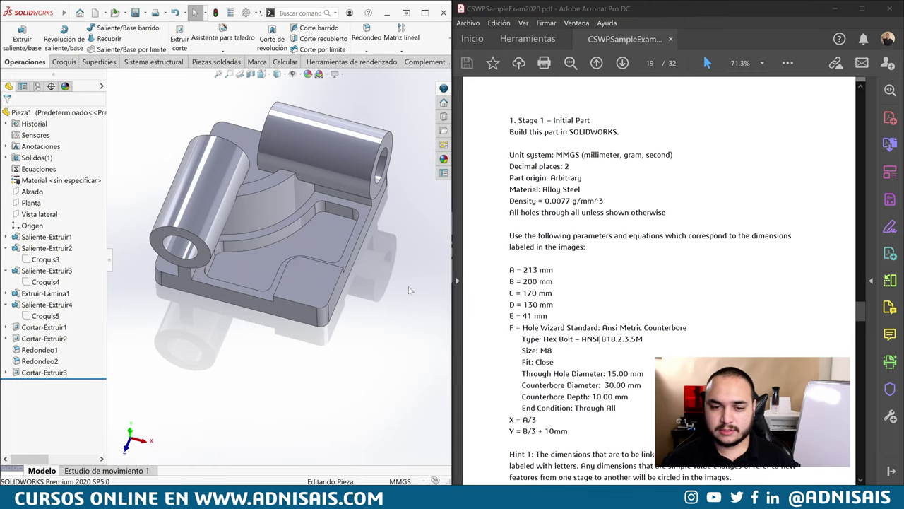
{"action": "left_click", "coordinate": [231, 36]}
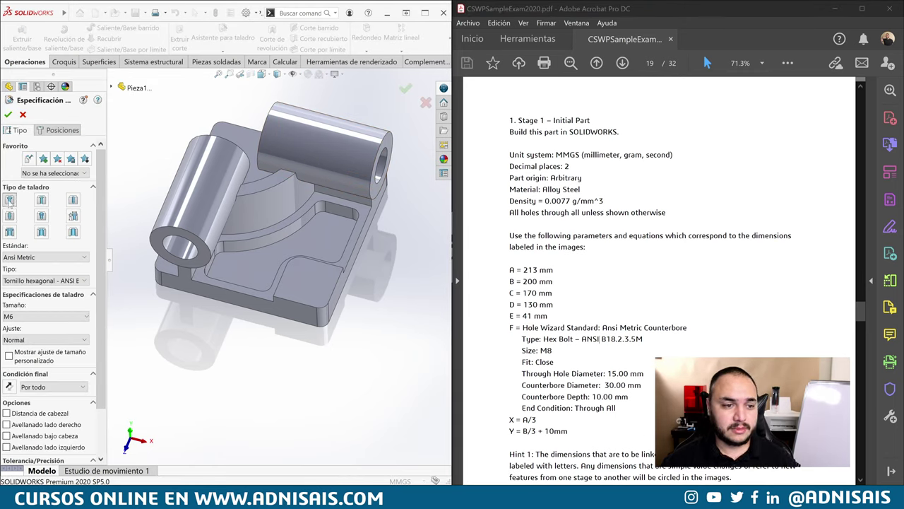
Choose Perno hexagonal - ANSI B18.2.3.5M type, M8 size and Cerrar fit for the counterbore
{"action": "left_click", "coordinate": [32, 280]}
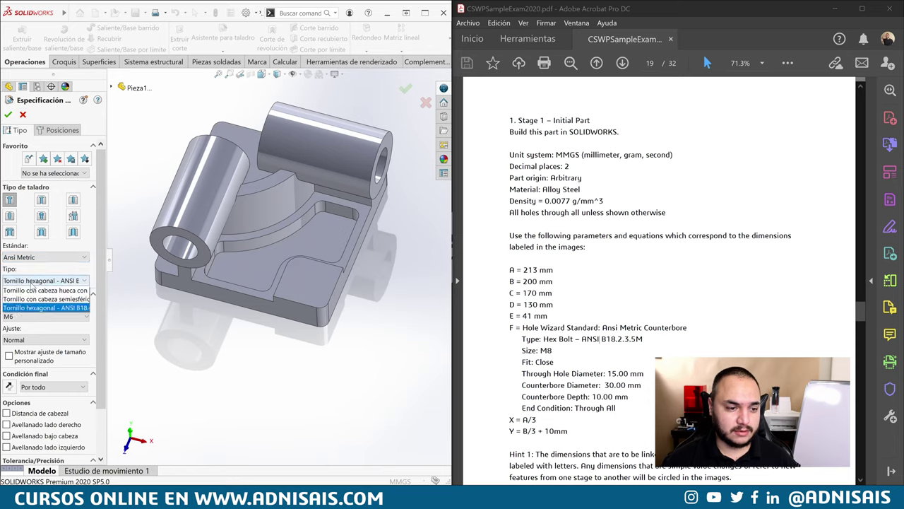
{"action": "left_click_drag", "start_coordinate": [106, 237], "coordinate": [164, 240]}
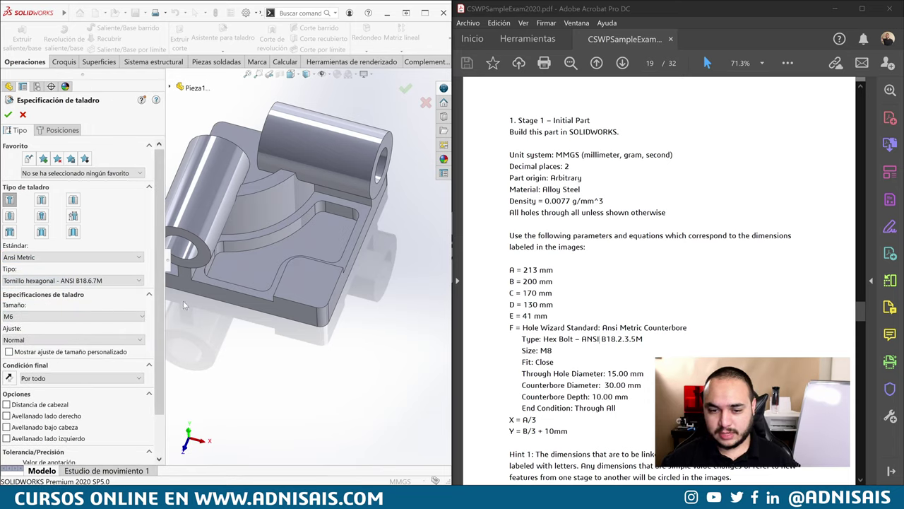
{"action": "left_click", "coordinate": [126, 283]}
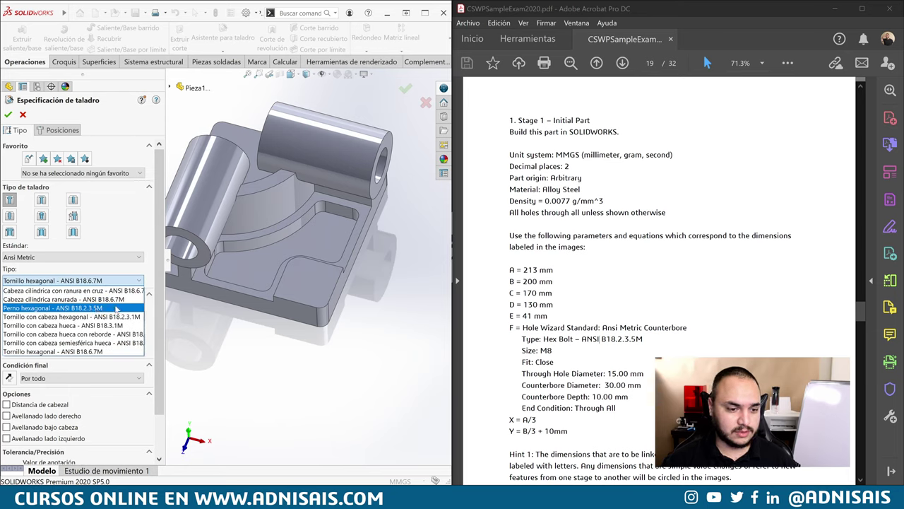
{"action": "left_click", "coordinate": [116, 312]}
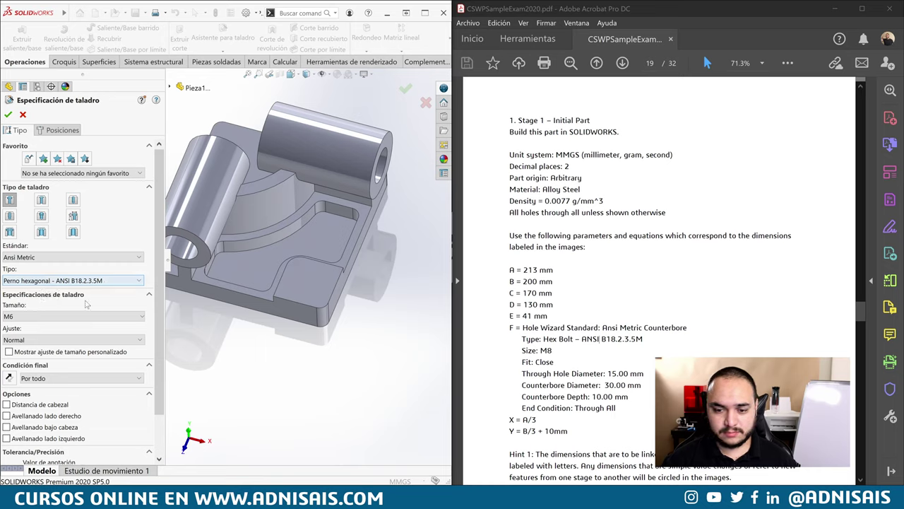
{"action": "left_click", "coordinate": [64, 316]}
{"action": "left_click", "coordinate": [31, 340]}
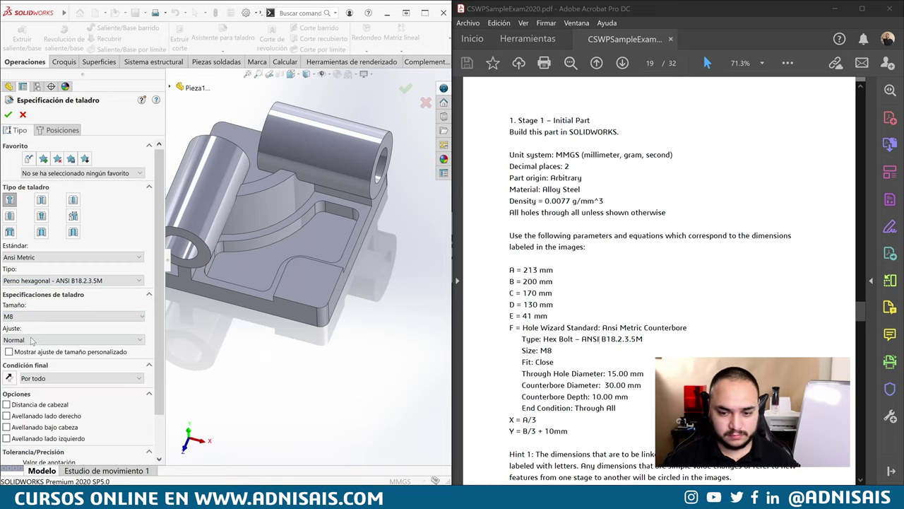
{"action": "left_click", "coordinate": [34, 340]}
{"action": "left_click", "coordinate": [28, 349]}
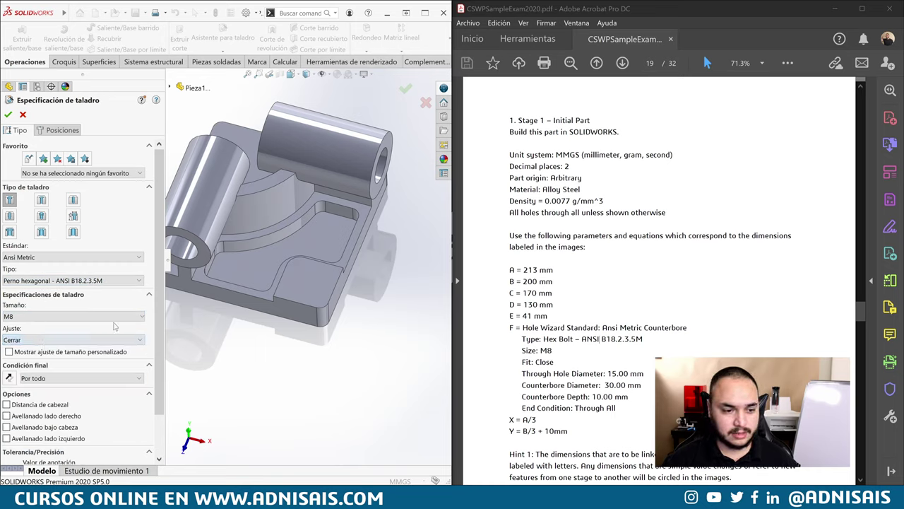
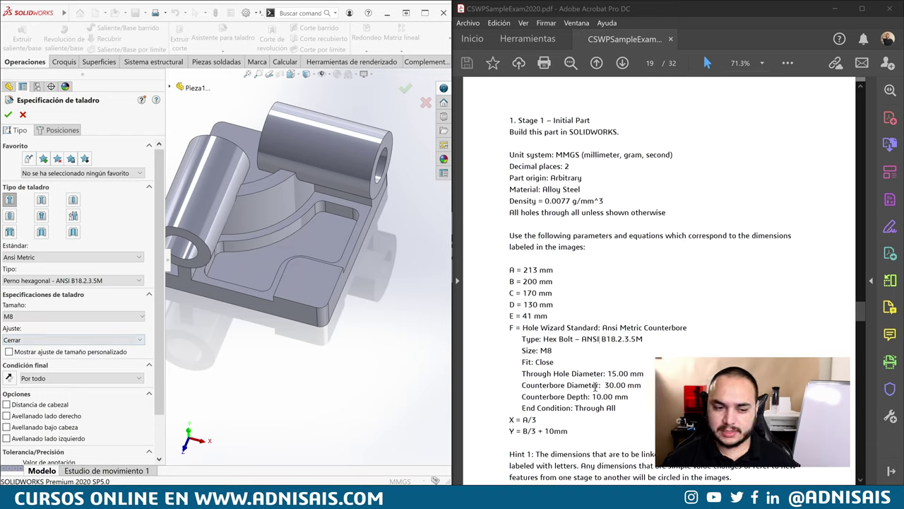
Give the M8 counterbore custom sizes of 15 mm hole, 30 mm counterbore and 10 mm depth, checked against the exam sheet
{"action": "left_click", "coordinate": [54, 352]}
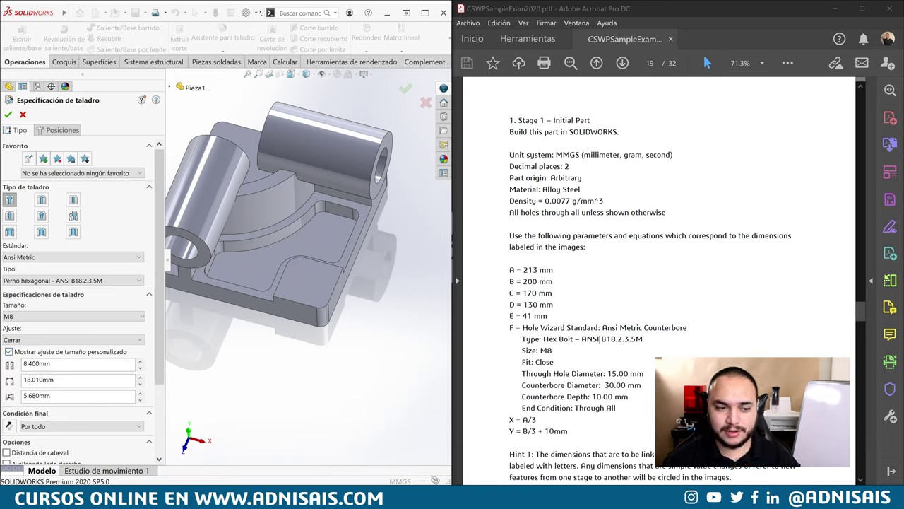
{"action": "double_click", "coordinate": [37, 363]}
{"action": "type", "text": "15"}
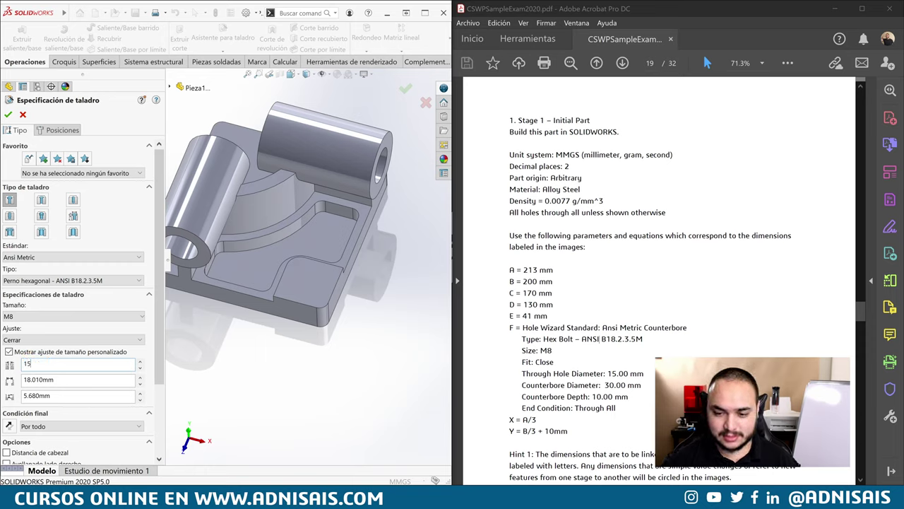
{"action": "key", "text": "Tab"}
{"action": "type", "text": "30"}
{"action": "key", "text": "Tab"}
{"action": "type", "text": "10"}
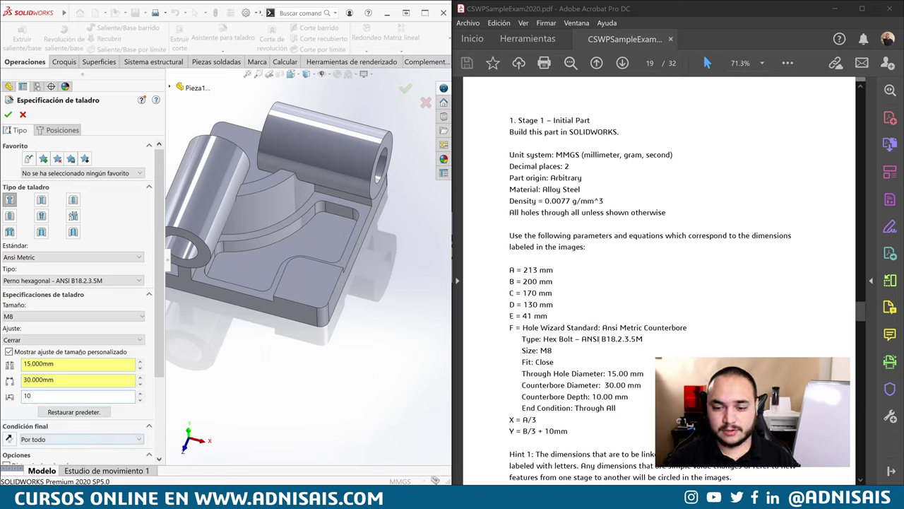
{"action": "left_click_drag", "start_coordinate": [609, 373], "coordinate": [630, 397]}
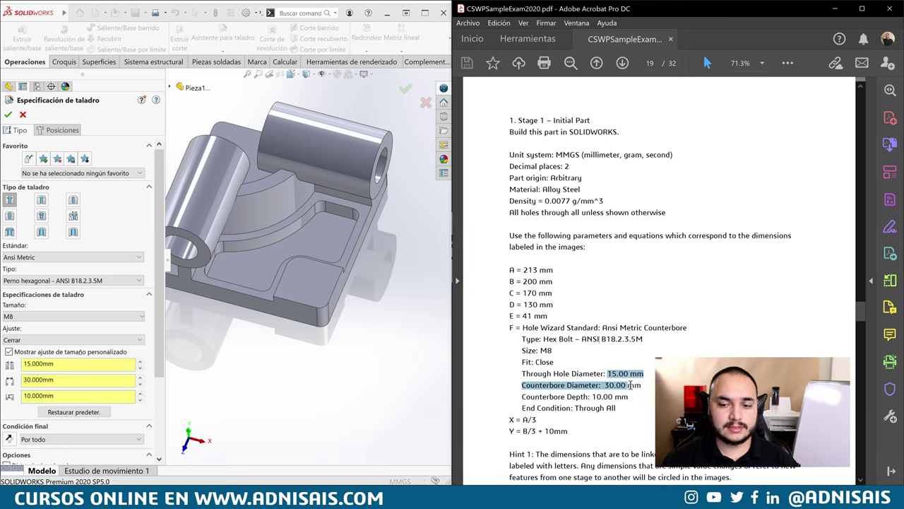
{"action": "left_click_drag", "start_coordinate": [582, 339], "coordinate": [644, 349]}
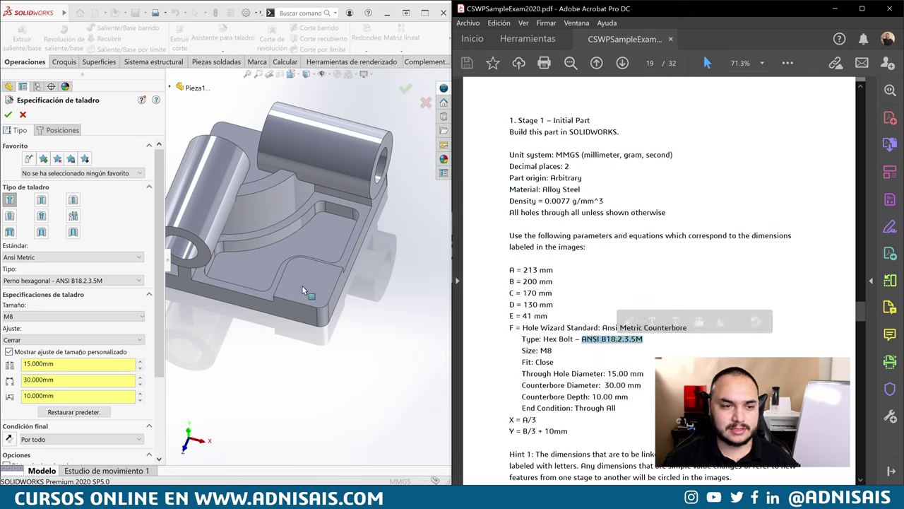
{"action": "left_click", "coordinate": [63, 130]}
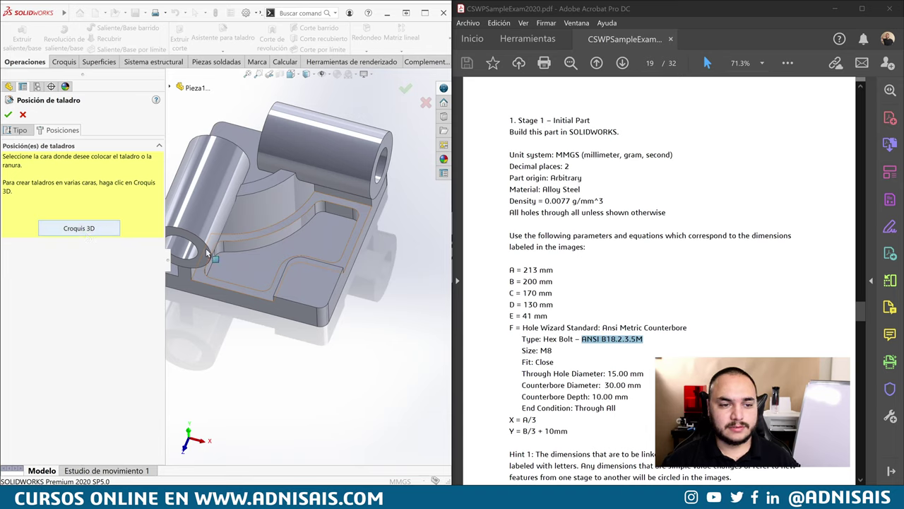
Select the corner pocket floor as the hole's placement face and rotate the exam page sideways
{"action": "left_click", "coordinate": [308, 278]}
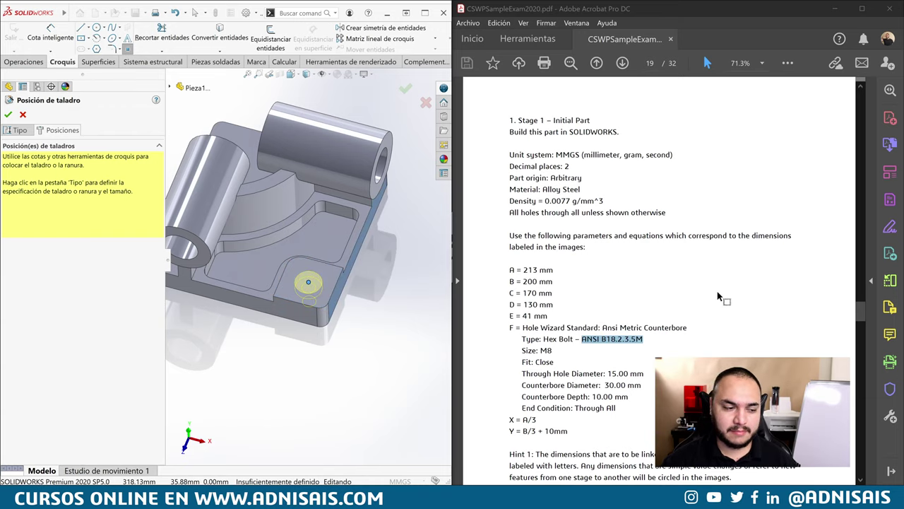
{"action": "scroll", "coordinate": [718, 296], "scroll_direction": "up", "scroll_amount": 2}
{"action": "scroll", "coordinate": [718, 289], "scroll_direction": "up", "scroll_amount": 4}
{"action": "scroll", "coordinate": [717, 284], "scroll_direction": "up", "scroll_amount": 2}
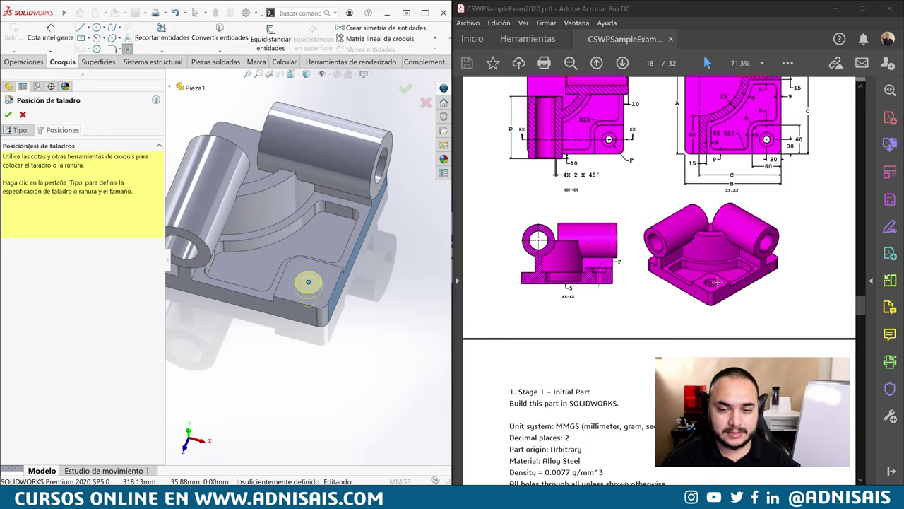
{"action": "scroll", "coordinate": [718, 283], "scroll_direction": "up", "scroll_amount": 2}
{"action": "scroll", "coordinate": [722, 282], "scroll_direction": "up", "scroll_amount": 1}
{"action": "scroll", "coordinate": [714, 276], "scroll_direction": "up", "scroll_amount": 1}
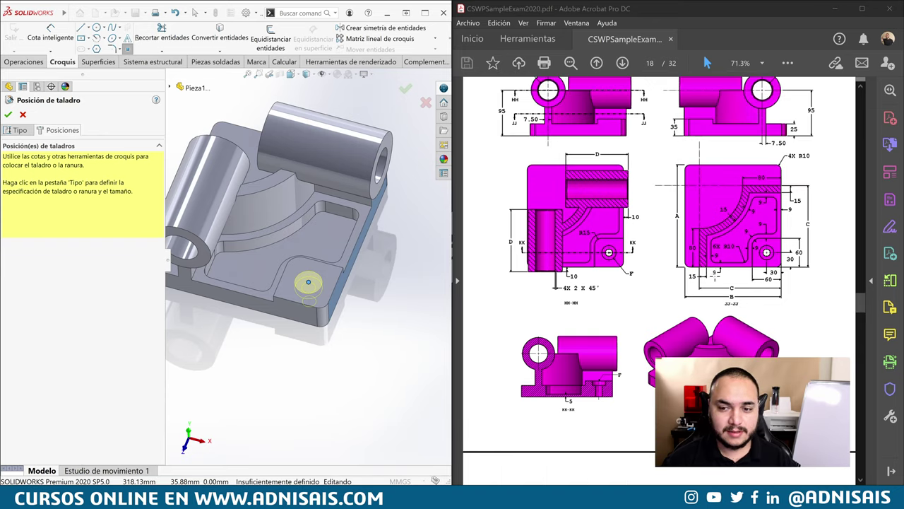
{"action": "scroll", "coordinate": [716, 275], "scroll_direction": "up", "scroll_amount": 1}
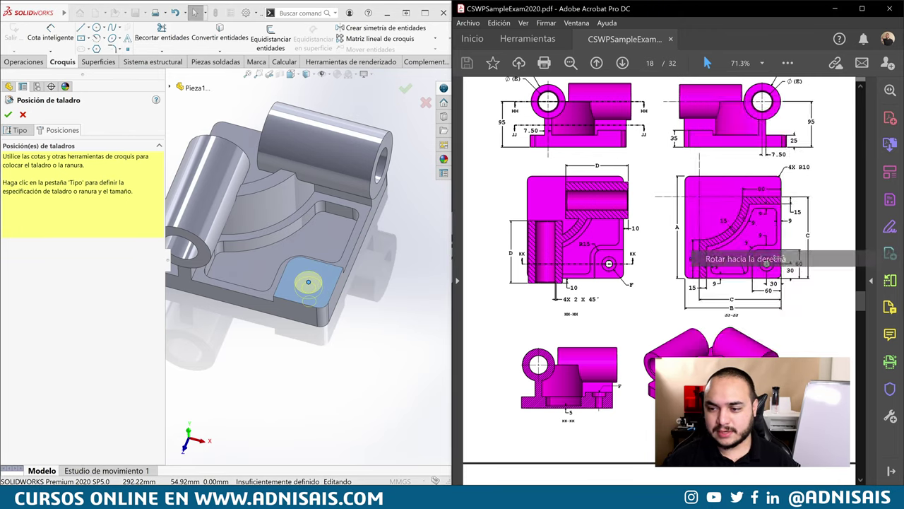
{"action": "key", "text": "ctrl+shift+plus"}
Dimension the hole centre 30 mm from each of the two pocket edges and accept the hole
{"action": "right_click_drag", "start_coordinate": [341, 357], "coordinate": [341, 321]}
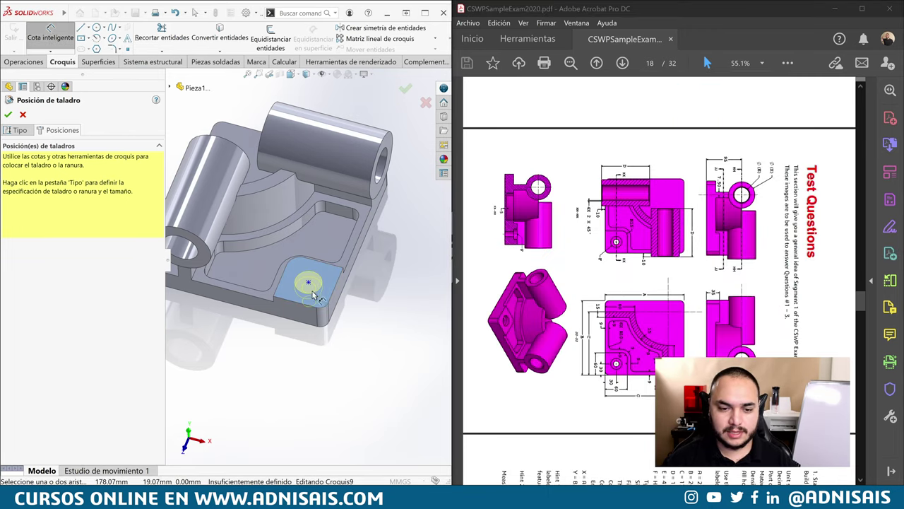
{"action": "left_click", "coordinate": [309, 283]}
{"action": "left_click", "coordinate": [339, 291]}
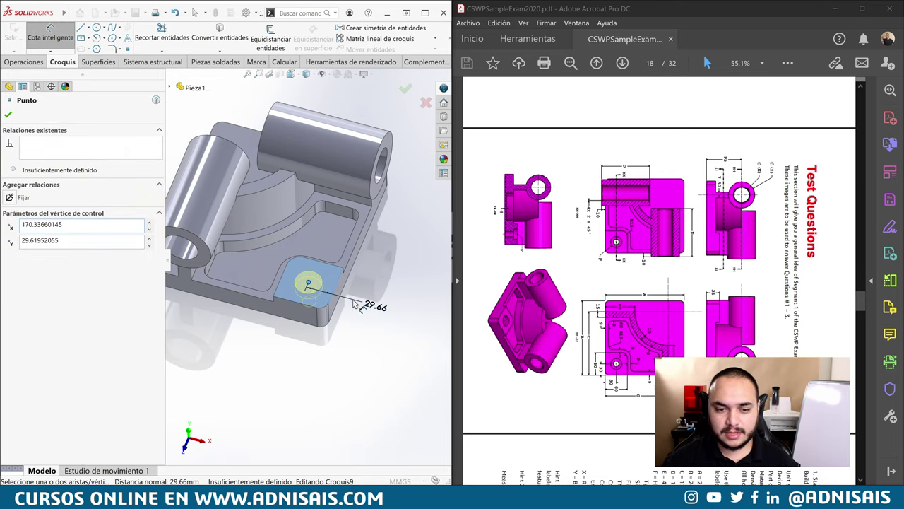
{"action": "left_click", "coordinate": [363, 302]}
{"action": "type", "text": "30"}
{"action": "key", "text": "Return"}
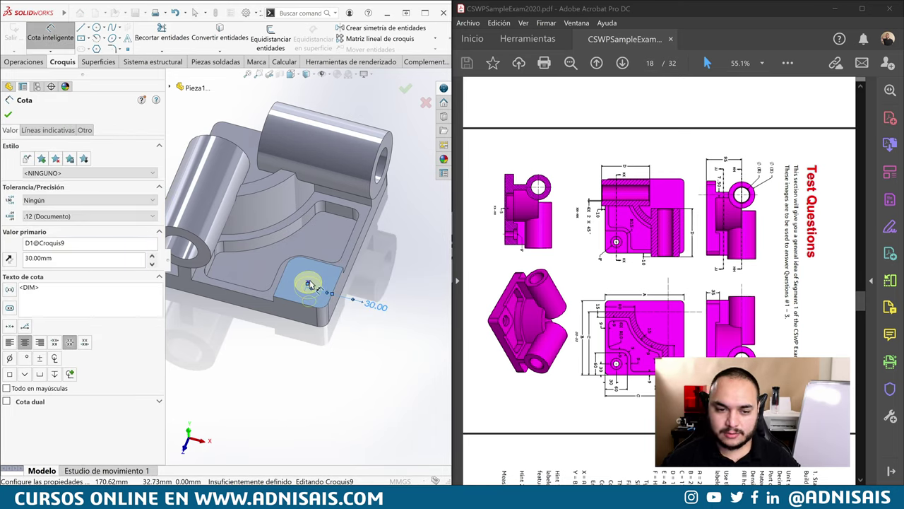
{"action": "left_click", "coordinate": [308, 284]}
{"action": "left_click", "coordinate": [315, 310]}
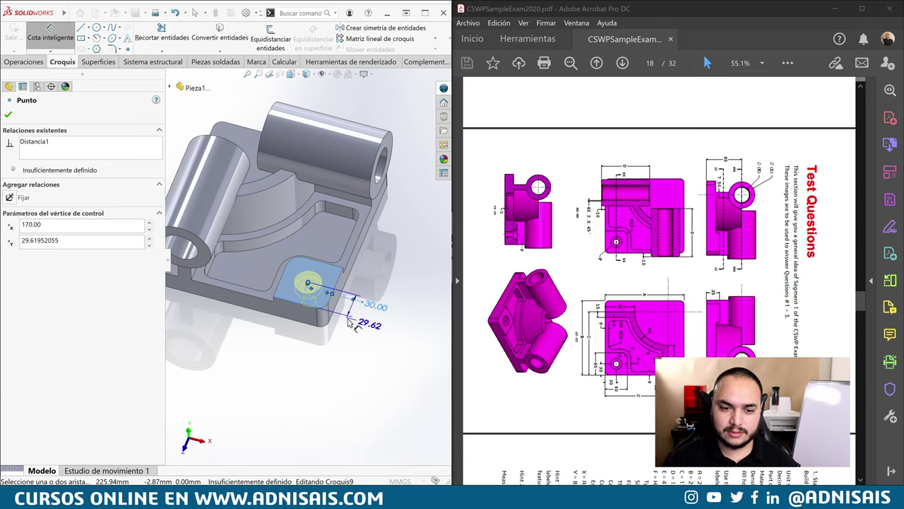
{"action": "left_click", "coordinate": [361, 330]}
{"action": "type", "text": "30"}
{"action": "key", "text": "Return"}
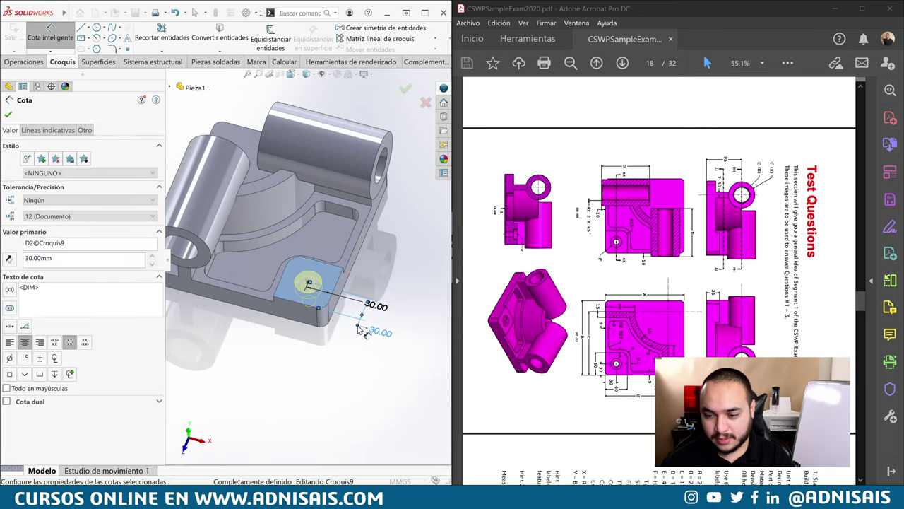
{"action": "key", "text": "Escape"}
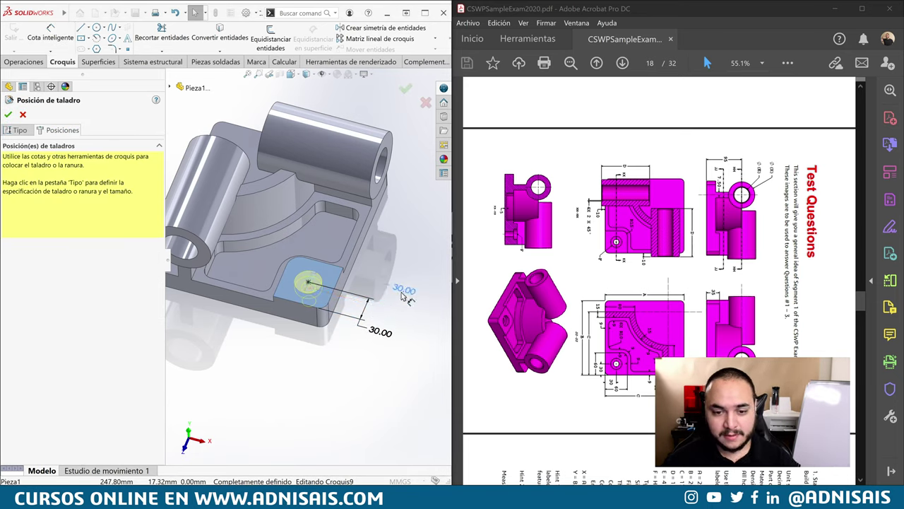
{"action": "left_click", "coordinate": [404, 89]}
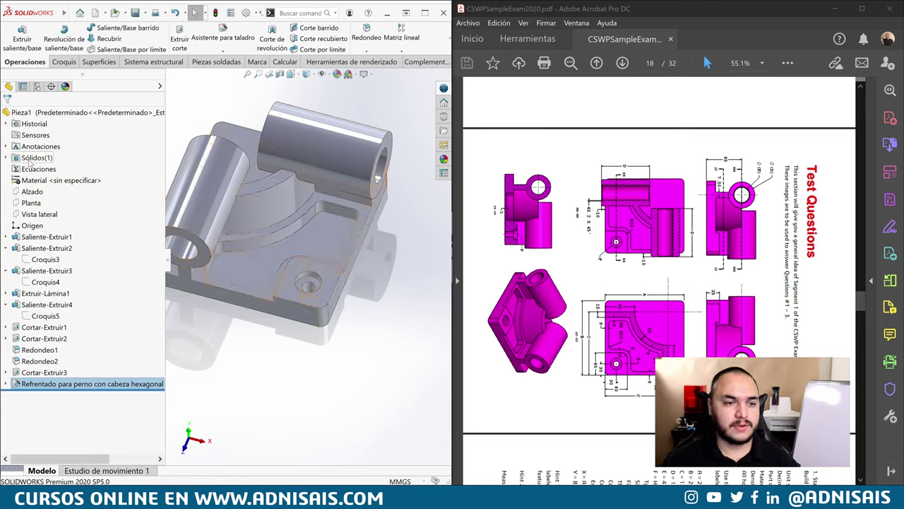
Open the part's material editor, then browse the exam PDF reader's view tools and menus
{"action": "right_click", "coordinate": [33, 181]}
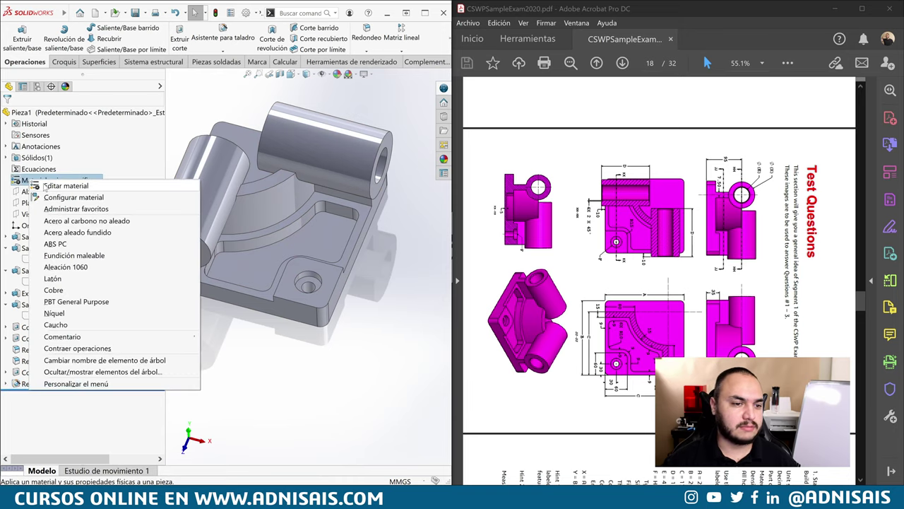
{"action": "left_click", "coordinate": [49, 184]}
{"action": "scroll", "coordinate": [669, 270], "scroll_direction": "down", "scroll_amount": 1, "text": "ctrl"}
{"action": "left_click", "coordinate": [706, 244]}
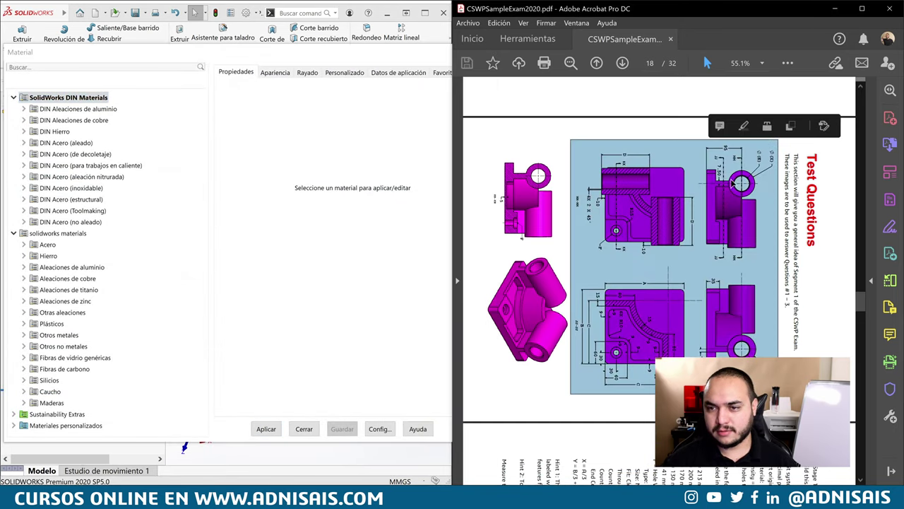
{"action": "scroll", "coordinate": [816, 226], "scroll_direction": "up", "scroll_amount": 1, "text": "ctrl"}
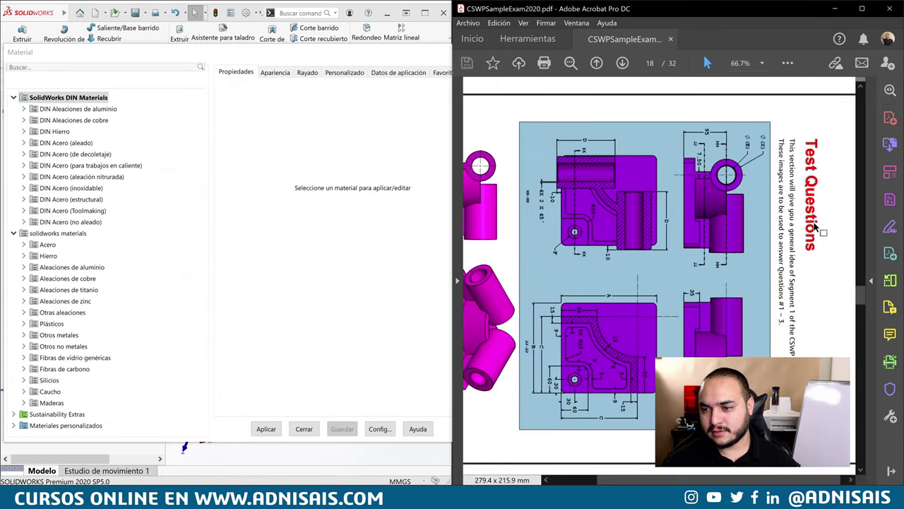
{"action": "scroll", "coordinate": [816, 226], "scroll_direction": "down", "scroll_amount": 1, "text": "ctrl"}
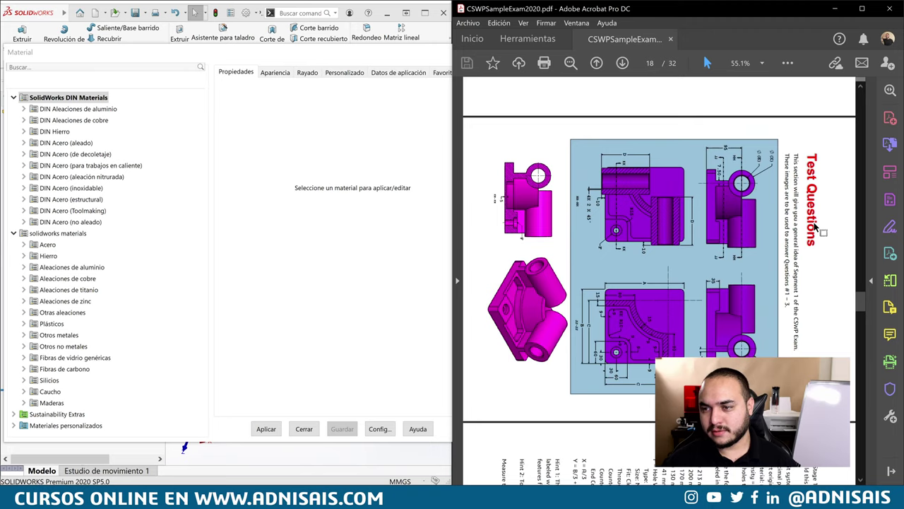
{"action": "left_click", "coordinate": [785, 67]}
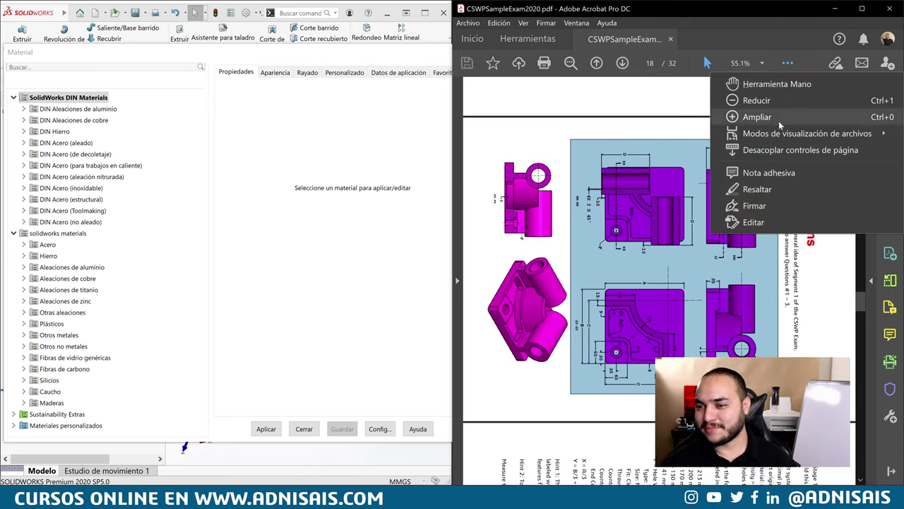
{"action": "mouse_move", "coordinate": [807, 134]}
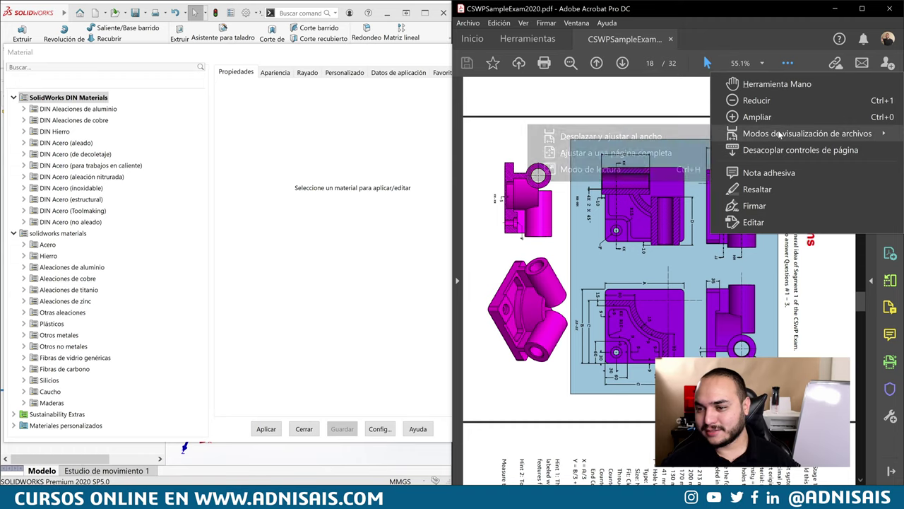
{"action": "left_click", "coordinate": [643, 21]}
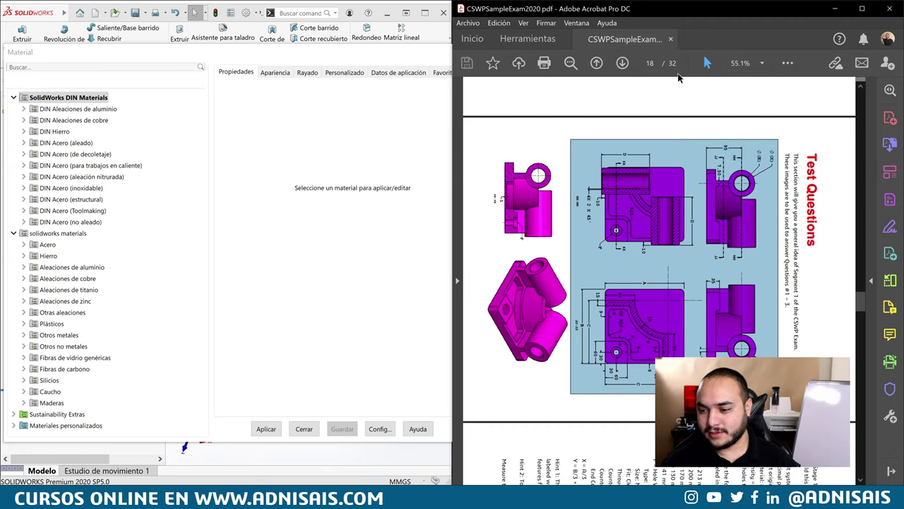
{"action": "left_click", "coordinate": [577, 23]}
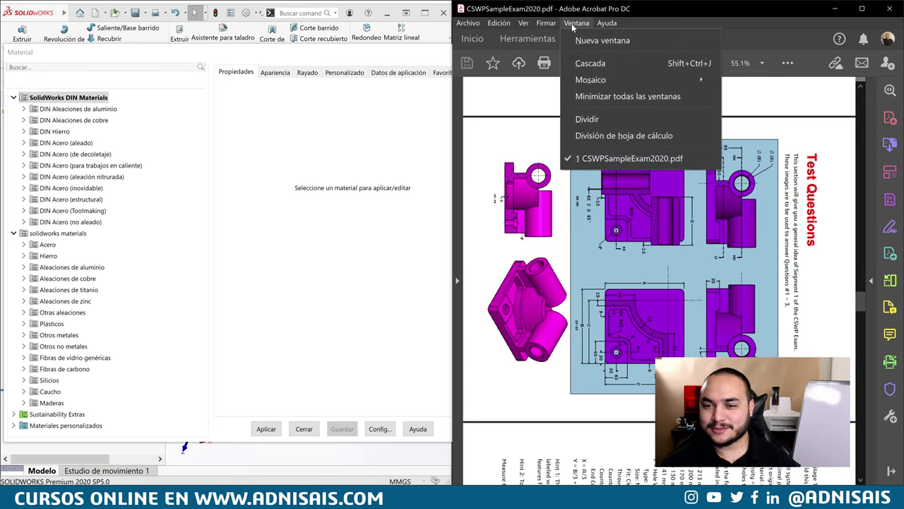
{"action": "left_click", "coordinate": [546, 22]}
{"action": "left_click", "coordinate": [509, 25]}
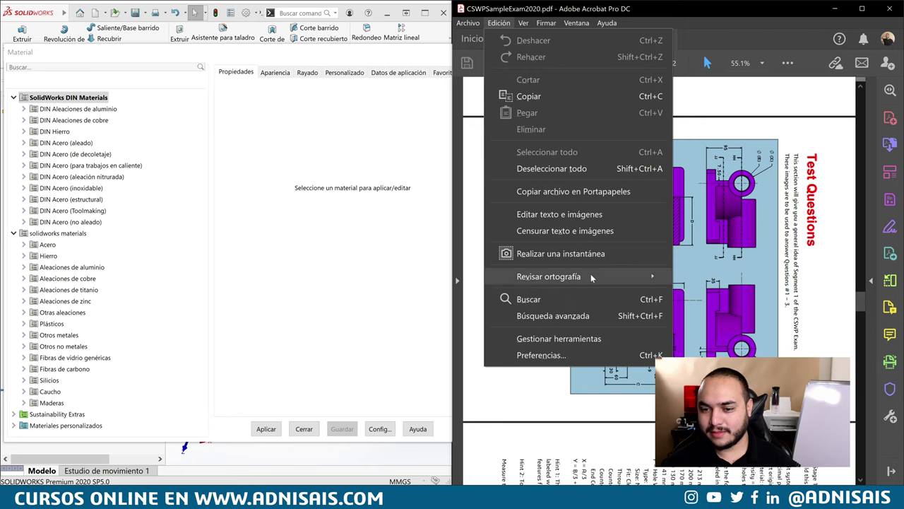
{"action": "left_click", "coordinate": [468, 23]}
{"action": "left_click", "coordinate": [577, 23]}
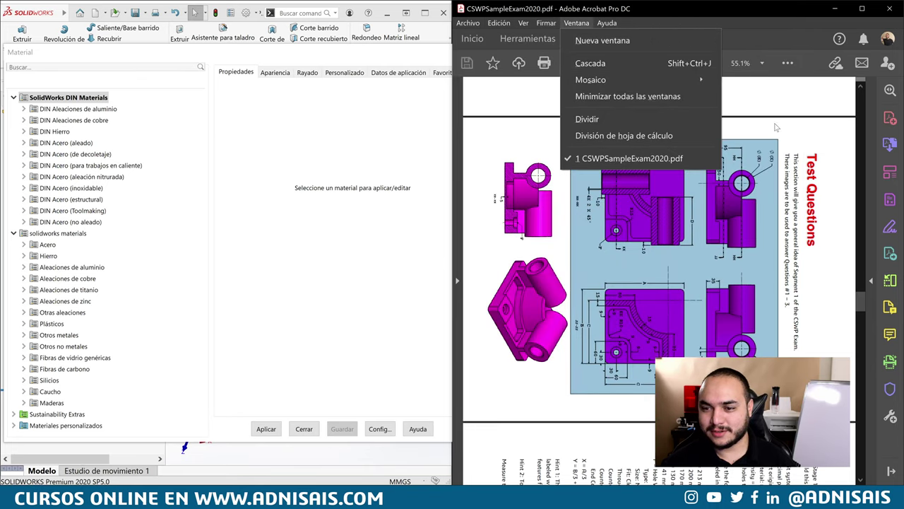
{"action": "left_click", "coordinate": [816, 106]}
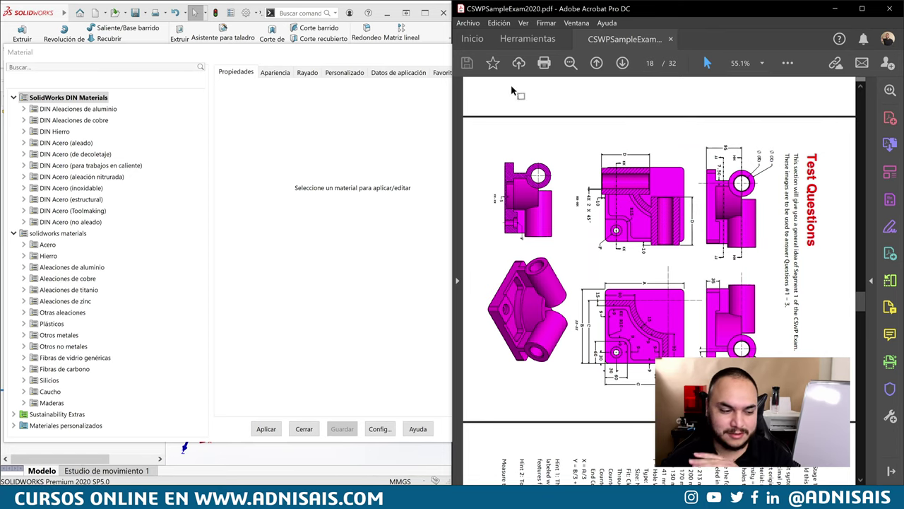
Apply Acero aleado from the steel category to the part and show it in isometric view
{"action": "left_click", "coordinate": [163, 53]}
{"action": "left_click_drag", "start_coordinate": [163, 52], "coordinate": [196, 49]}
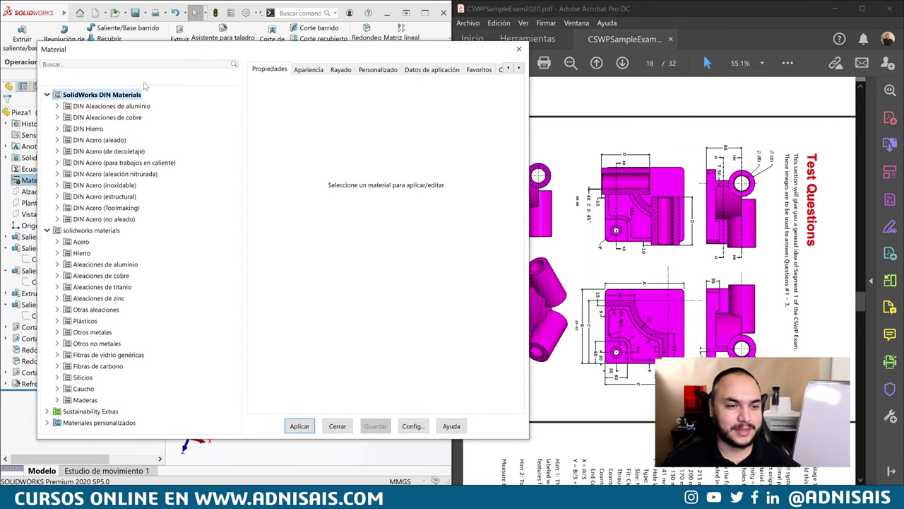
{"action": "scroll", "coordinate": [765, 274], "scroll_direction": "down", "scroll_amount": 2}
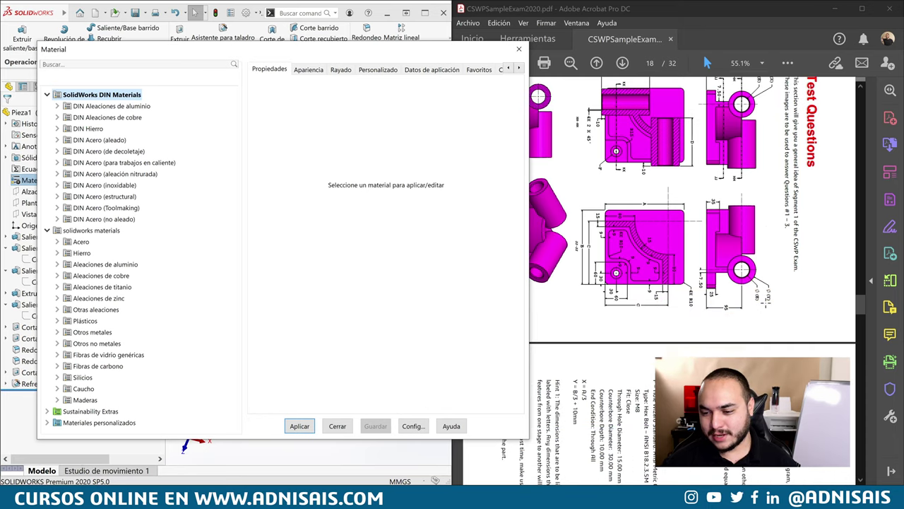
{"action": "scroll", "coordinate": [765, 274], "scroll_direction": "down", "scroll_amount": 1}
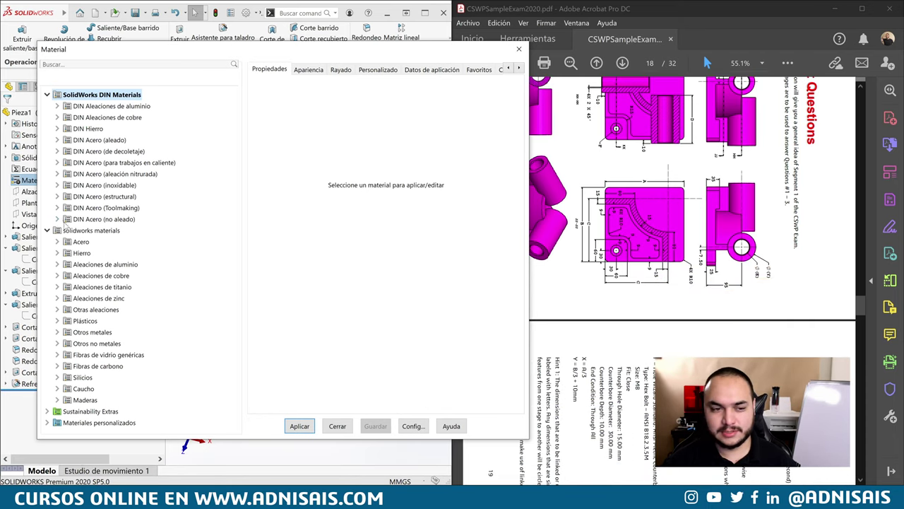
{"action": "left_click", "coordinate": [57, 241]}
{"action": "scroll", "coordinate": [93, 226], "scroll_direction": "down", "scroll_amount": 4}
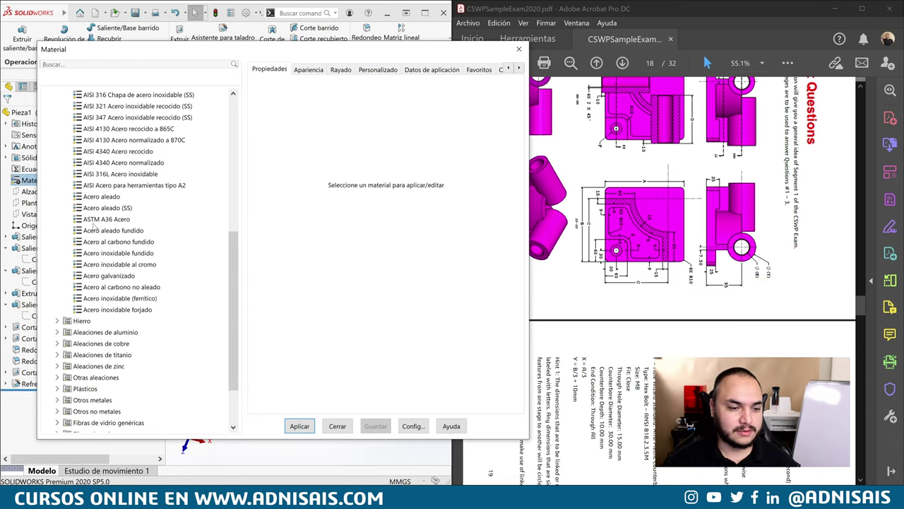
{"action": "left_click", "coordinate": [95, 197]}
{"action": "left_click", "coordinate": [300, 425]}
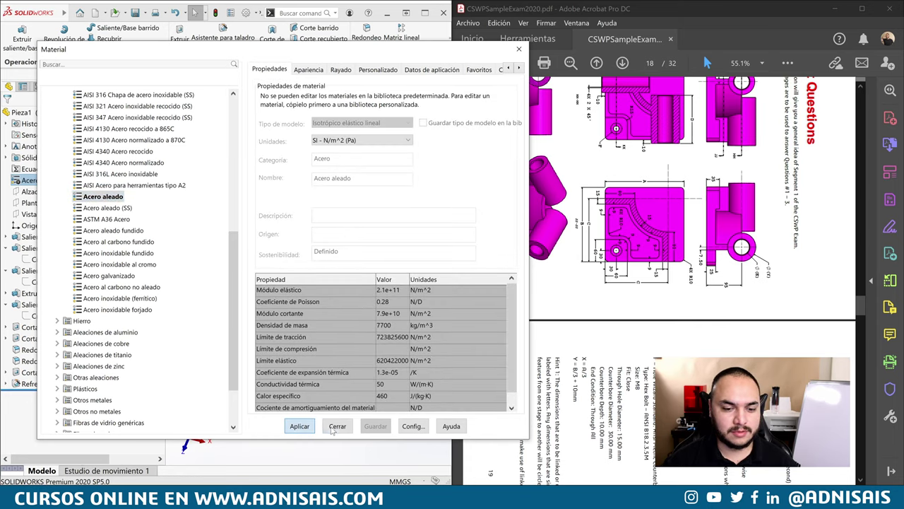
{"action": "left_click", "coordinate": [337, 426]}
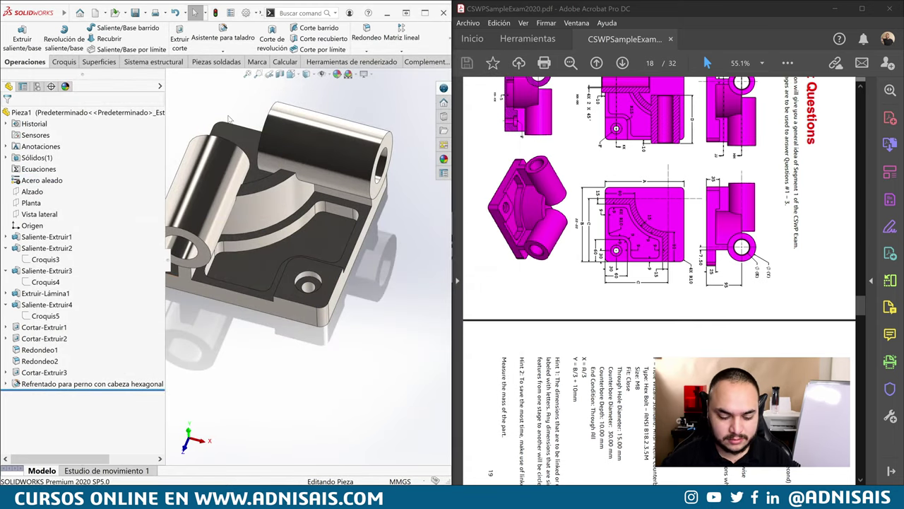
{"action": "key", "text": "ctrl+7"}
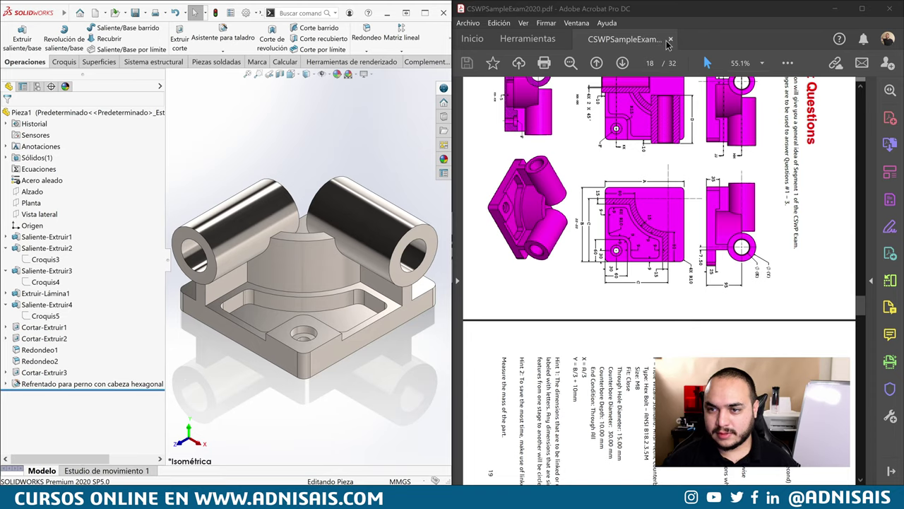
Close and reopen CSWPSampleExam2020 from recent files, scrolling to the page 20 mass question
{"action": "left_click", "coordinate": [670, 41]}
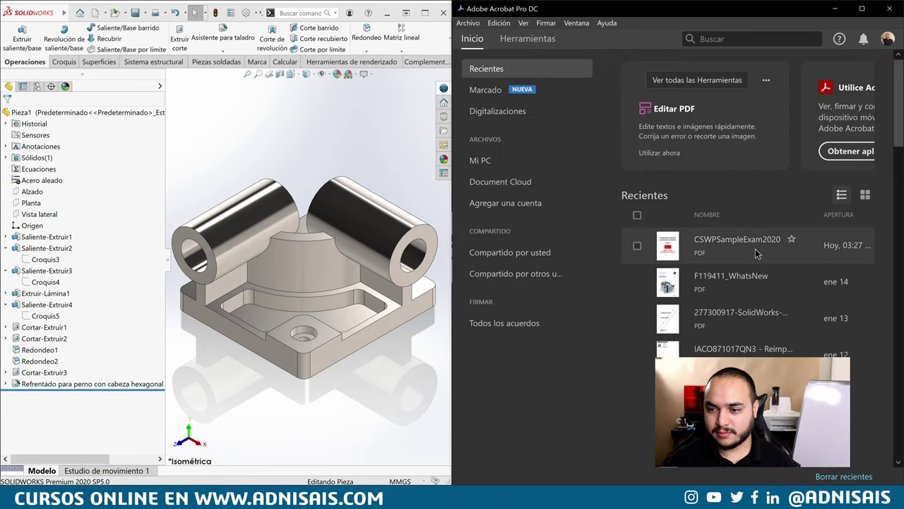
{"action": "left_click", "coordinate": [756, 252]}
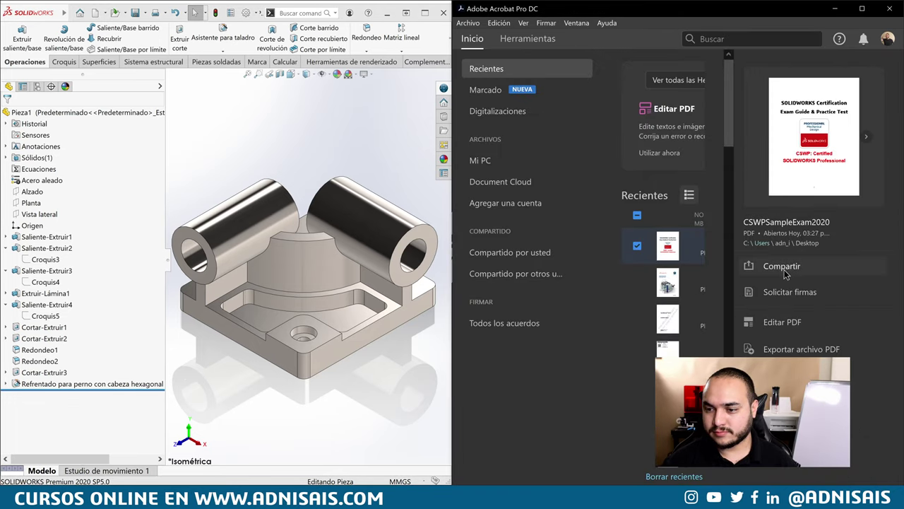
{"action": "left_click", "coordinate": [867, 137]}
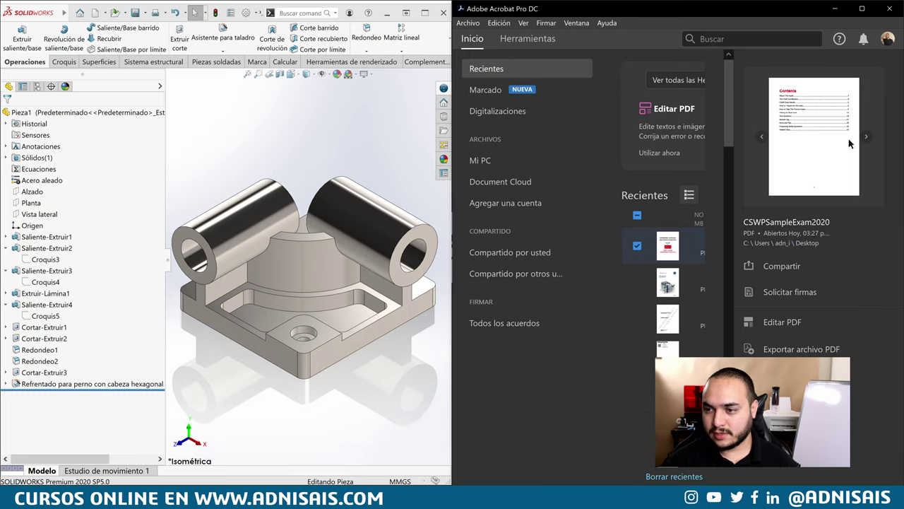
{"action": "double_click", "coordinate": [671, 261]}
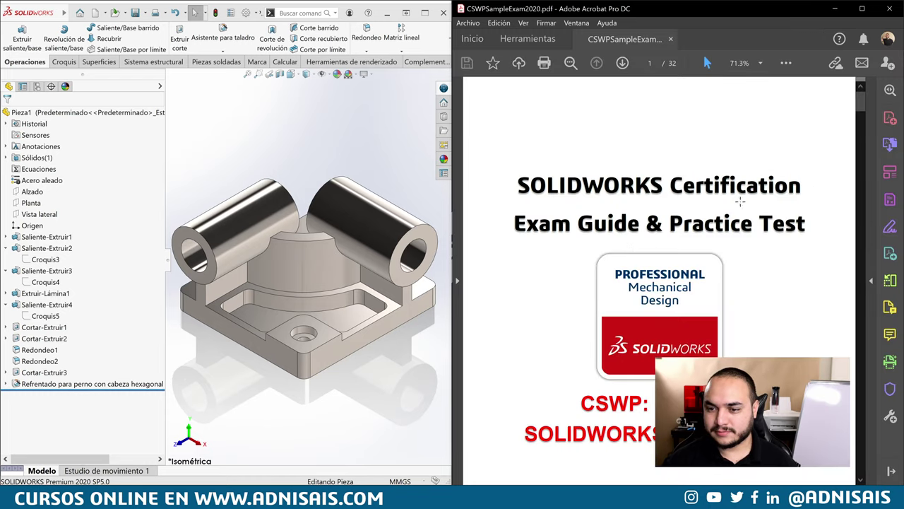
{"action": "left_click_drag", "start_coordinate": [862, 109], "coordinate": [870, 330]}
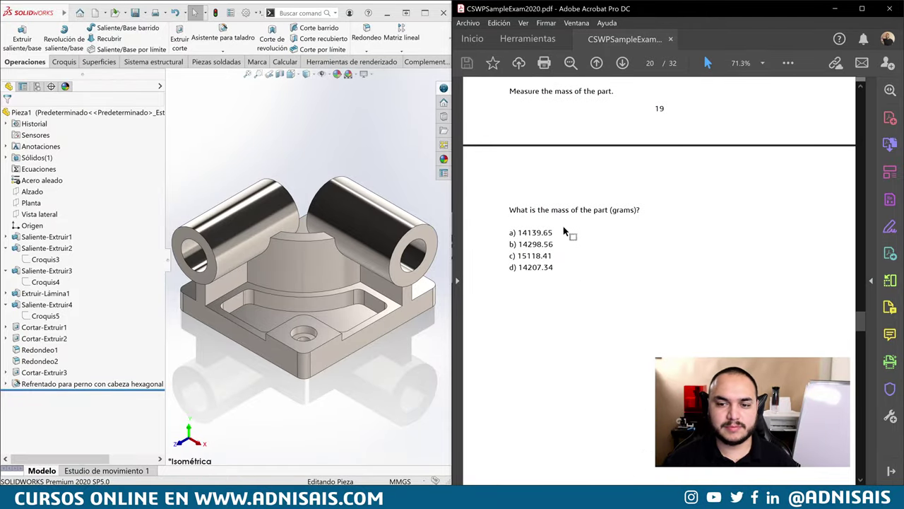
Measure the part's mass at 14215.53 grams, then scroll the exam back to page 18
{"action": "left_click", "coordinate": [319, 131]}
{"action": "left_click", "coordinate": [286, 62]}
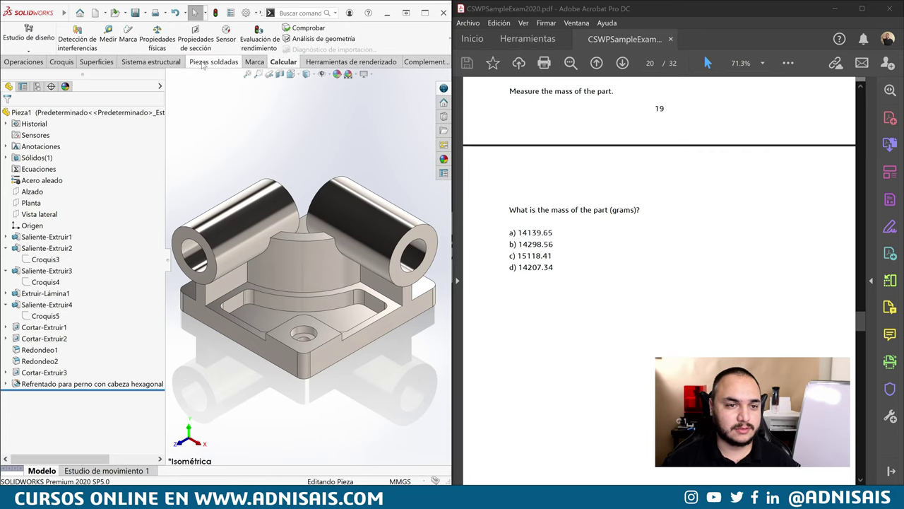
{"action": "left_click", "coordinate": [157, 36]}
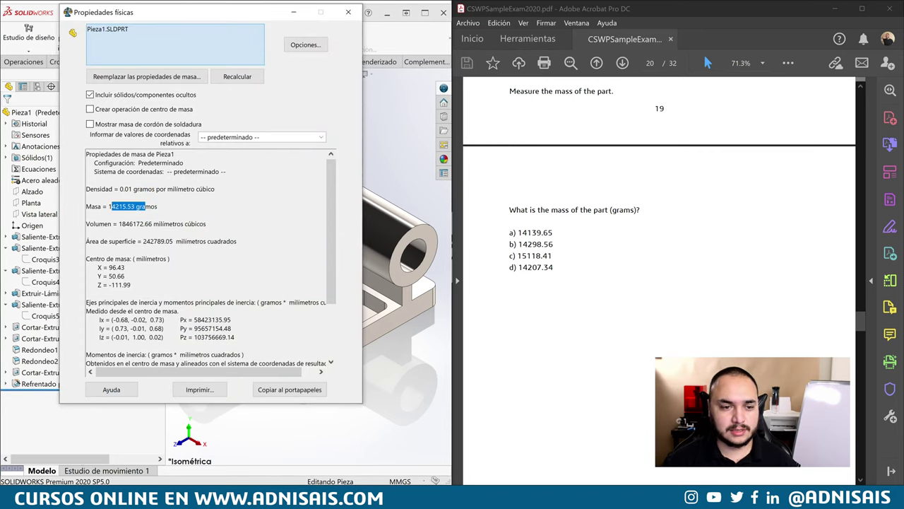
{"action": "left_click", "coordinate": [348, 12]}
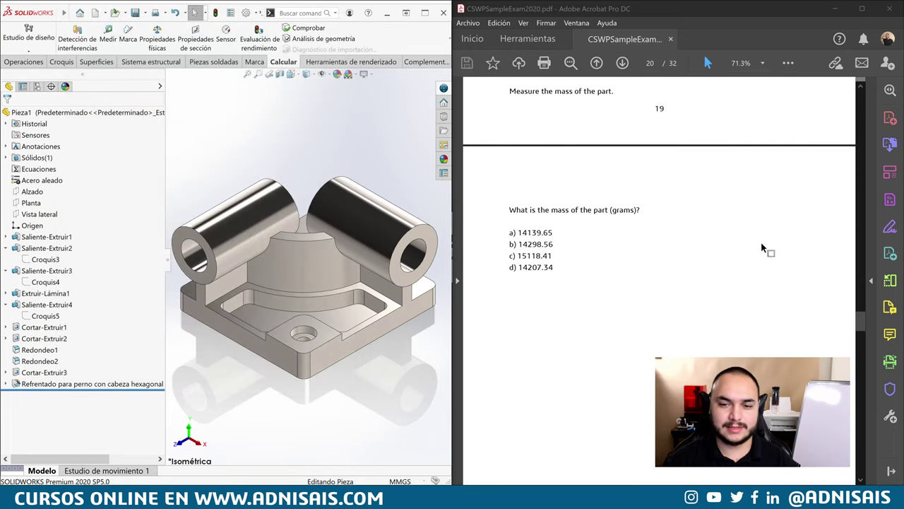
{"action": "scroll", "coordinate": [763, 248], "scroll_direction": "up", "scroll_amount": 2}
{"action": "left_click_drag", "start_coordinate": [863, 318], "coordinate": [863, 305]}
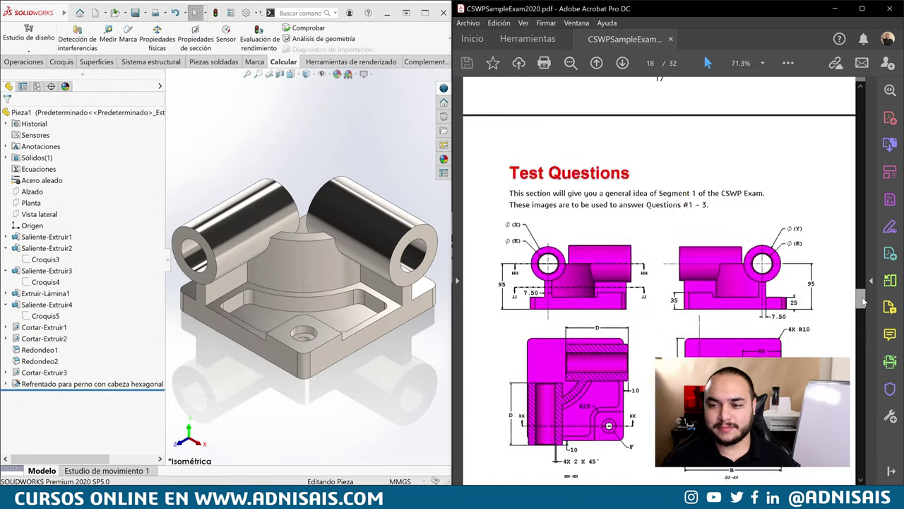
{"action": "scroll", "coordinate": [653, 145], "scroll_direction": "up", "scroll_amount": 2}
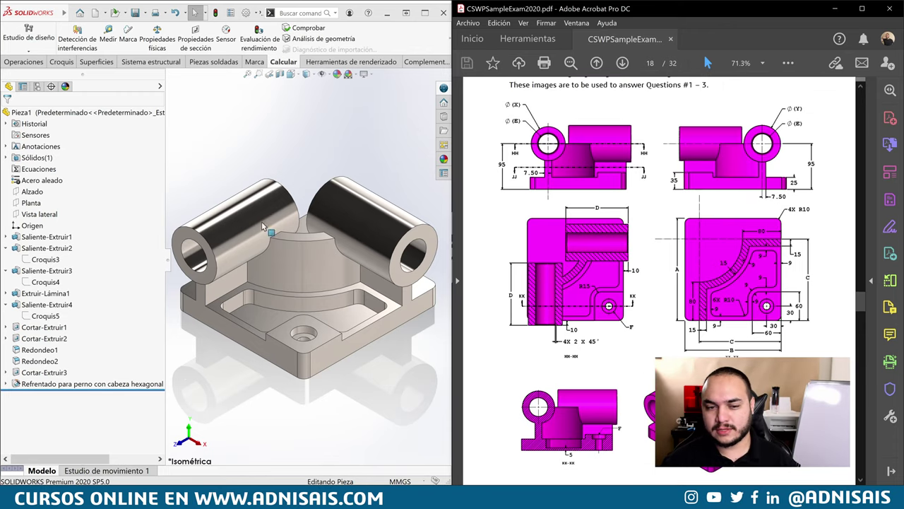
Chamfer the inner faces of the left and right bores at 2 mm × 45°, creating Chaflán1
{"action": "left_click", "coordinate": [23, 62]}
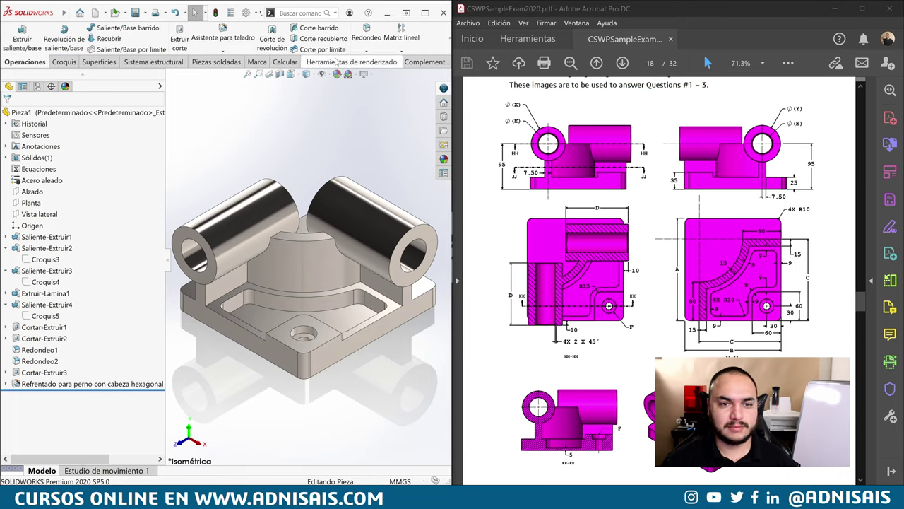
{"action": "left_click", "coordinate": [367, 51]}
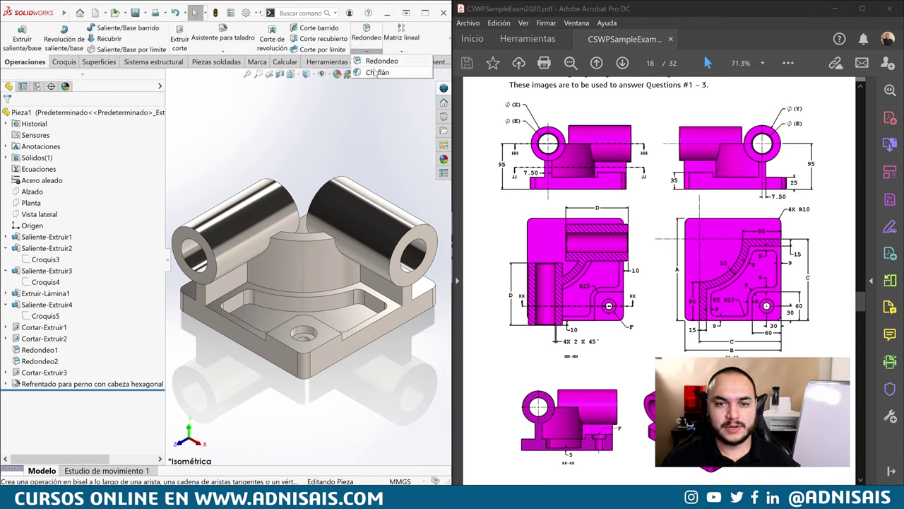
{"action": "left_click", "coordinate": [385, 71]}
{"action": "type", "text": "4"}
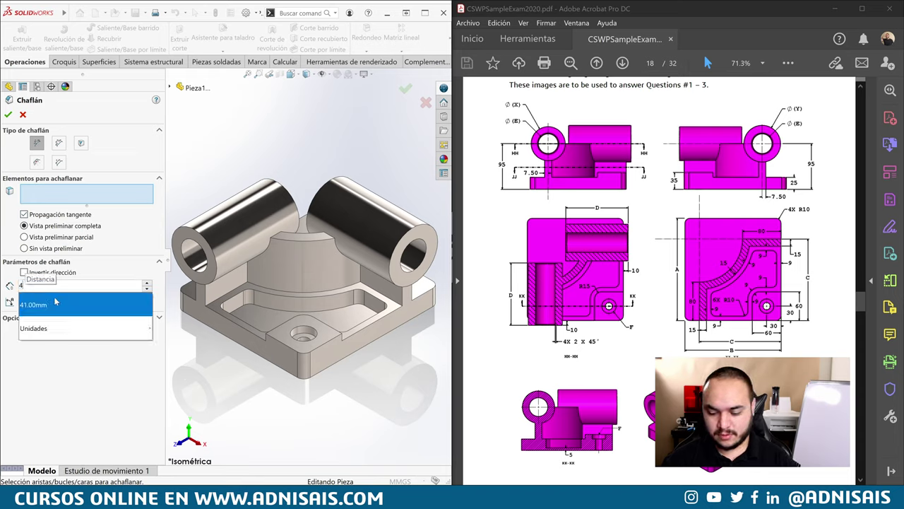
{"action": "left_click", "coordinate": [39, 359]}
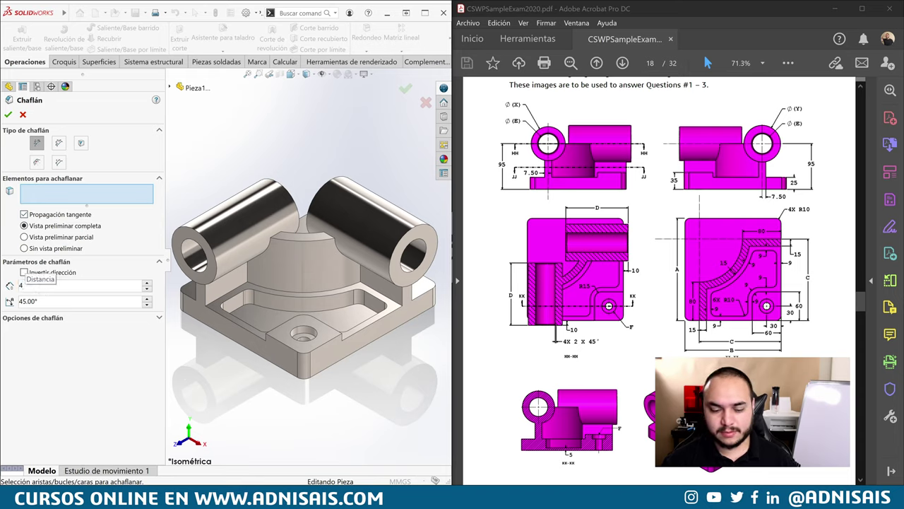
{"action": "type", "text": "2"}
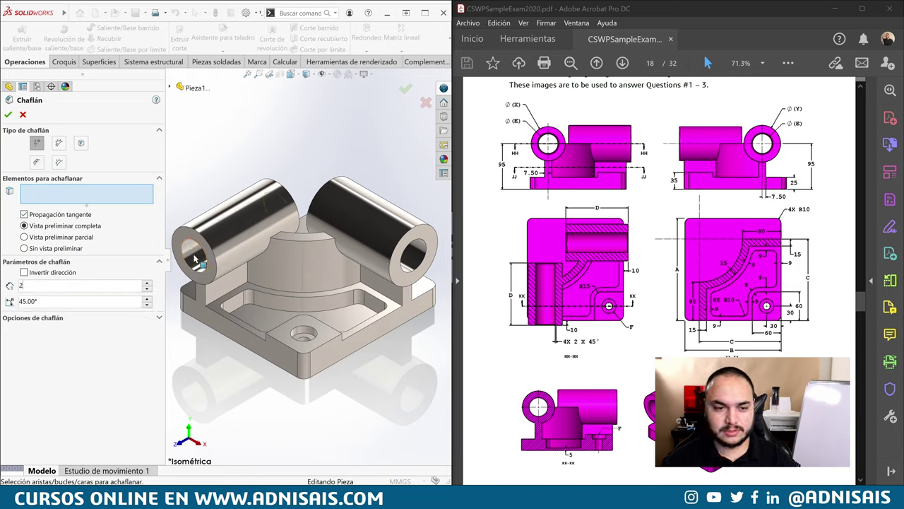
{"action": "left_click", "coordinate": [195, 258]}
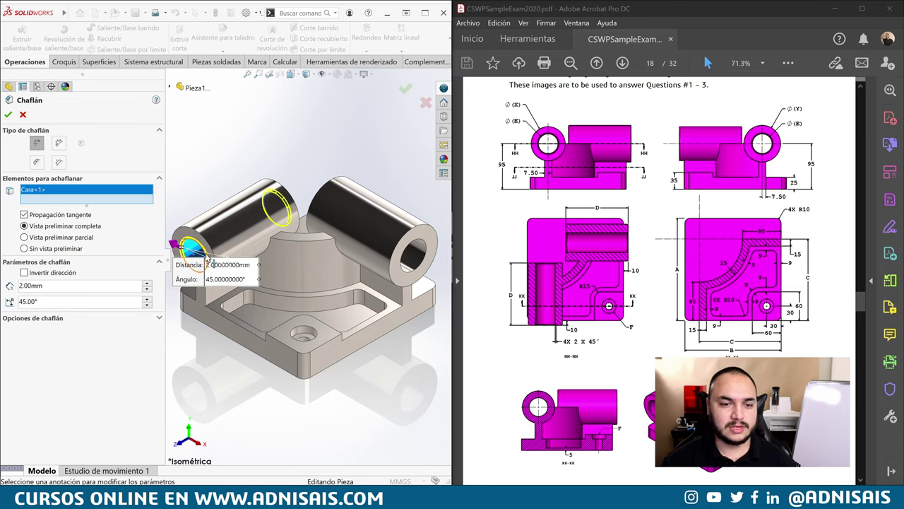
{"action": "left_click", "coordinate": [420, 259]}
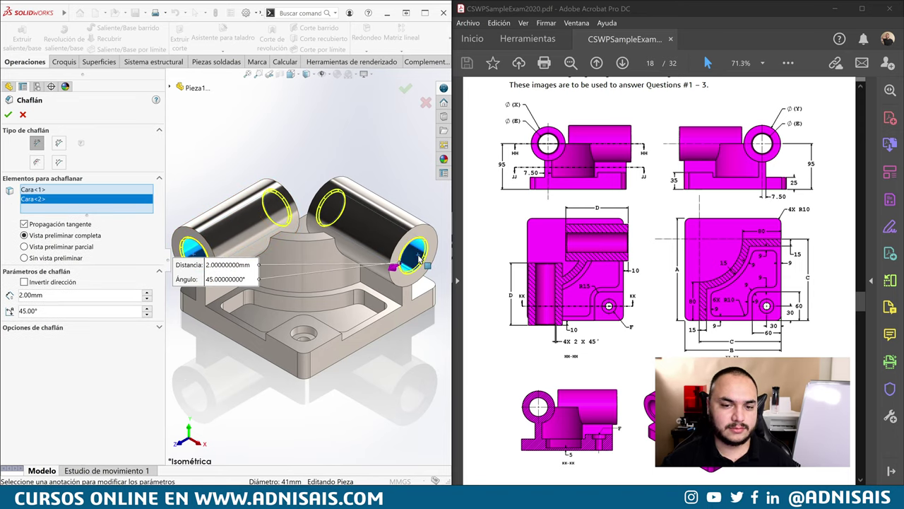
{"action": "key", "text": "Return"}
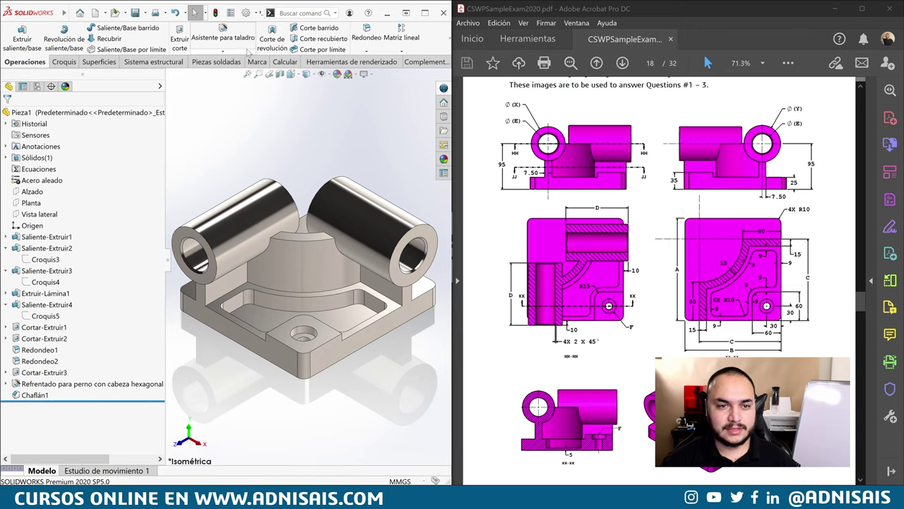
Measure the updated part's mass properties, showing 14207.34 grams
{"action": "left_click", "coordinate": [275, 64]}
{"action": "left_click", "coordinate": [170, 48]}
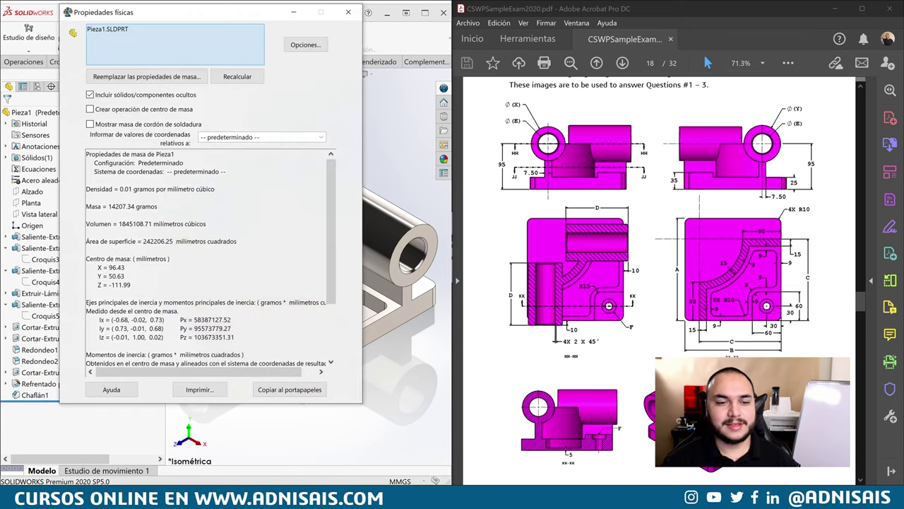
{"action": "scroll", "coordinate": [695, 258], "scroll_direction": "down", "scroll_amount": 2}
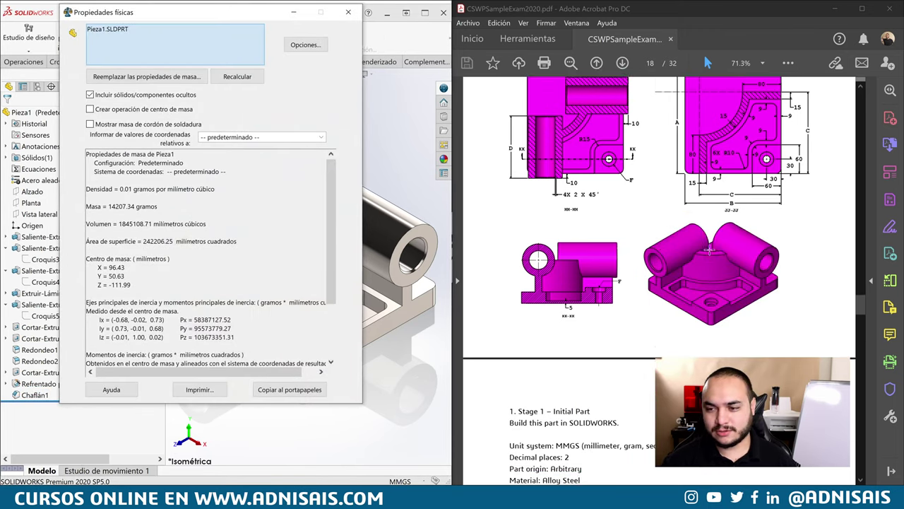
{"action": "scroll", "coordinate": [695, 258], "scroll_direction": "down", "scroll_amount": 3}
{"action": "scroll", "coordinate": [696, 258], "scroll_direction": "down", "scroll_amount": 4}
{"action": "scroll", "coordinate": [695, 259], "scroll_direction": "down", "scroll_amount": 5}
{"action": "scroll", "coordinate": [686, 269], "scroll_direction": "down", "scroll_amount": 5}
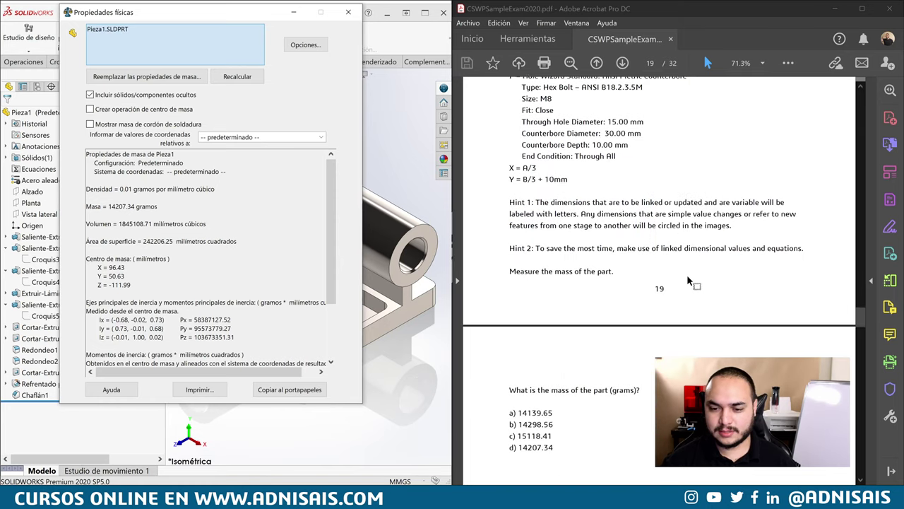
{"action": "scroll", "coordinate": [671, 279], "scroll_direction": "down", "scroll_amount": 4}
Match the mass with answer d (14207.34) in the exam, scroll to page 21, and close the results
{"action": "left_click", "coordinate": [520, 290]}
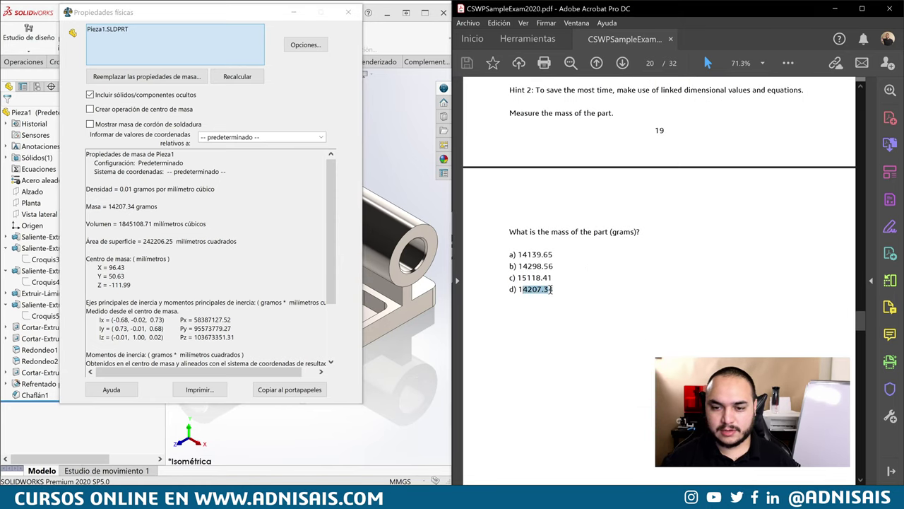
{"action": "left_click_drag", "start_coordinate": [552, 289], "coordinate": [554, 290]}
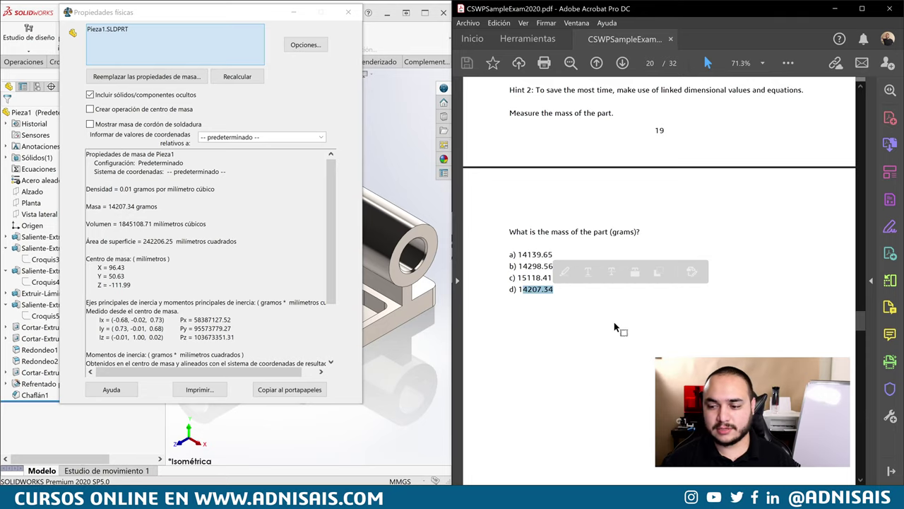
{"action": "scroll", "coordinate": [660, 322], "scroll_direction": "down", "scroll_amount": 4}
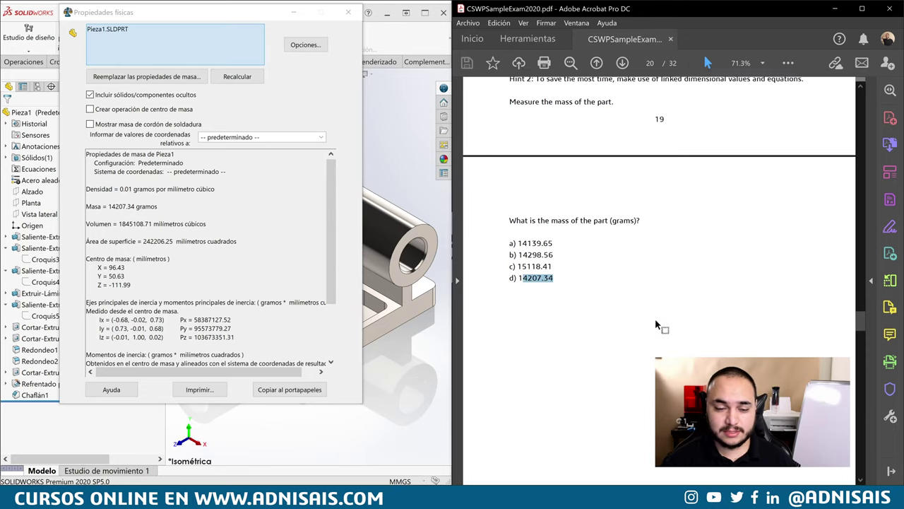
{"action": "scroll", "coordinate": [590, 295], "scroll_direction": "down", "scroll_amount": 1}
{"action": "scroll", "coordinate": [593, 282], "scroll_direction": "down", "scroll_amount": 1}
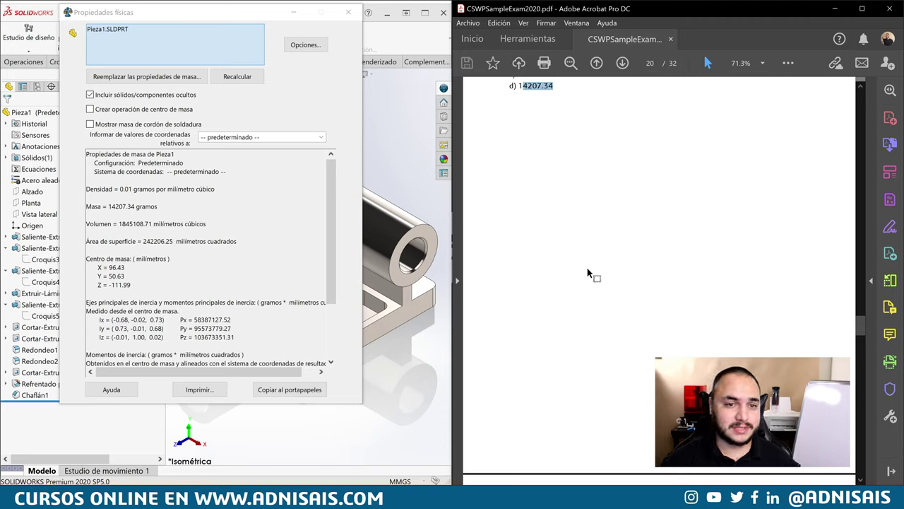
{"action": "scroll", "coordinate": [586, 270], "scroll_direction": "down", "scroll_amount": 5}
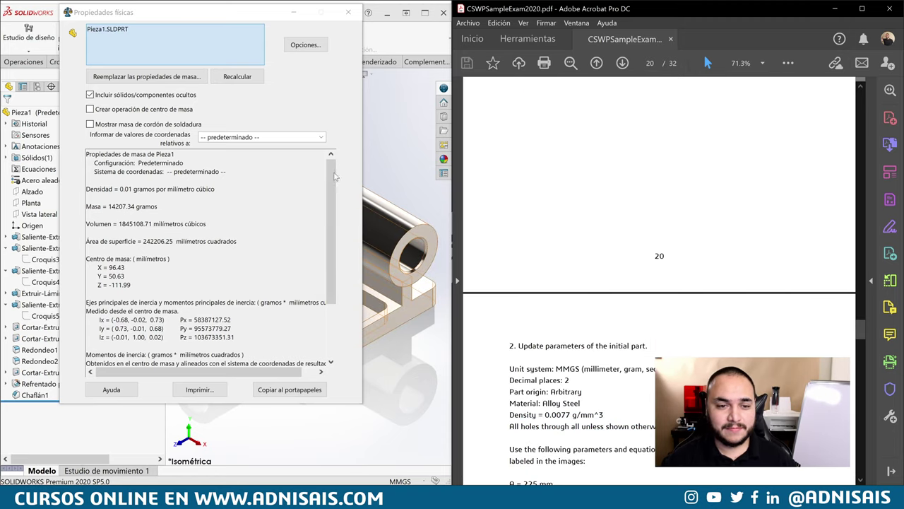
{"action": "scroll", "coordinate": [614, 231], "scroll_direction": "down", "scroll_amount": 1}
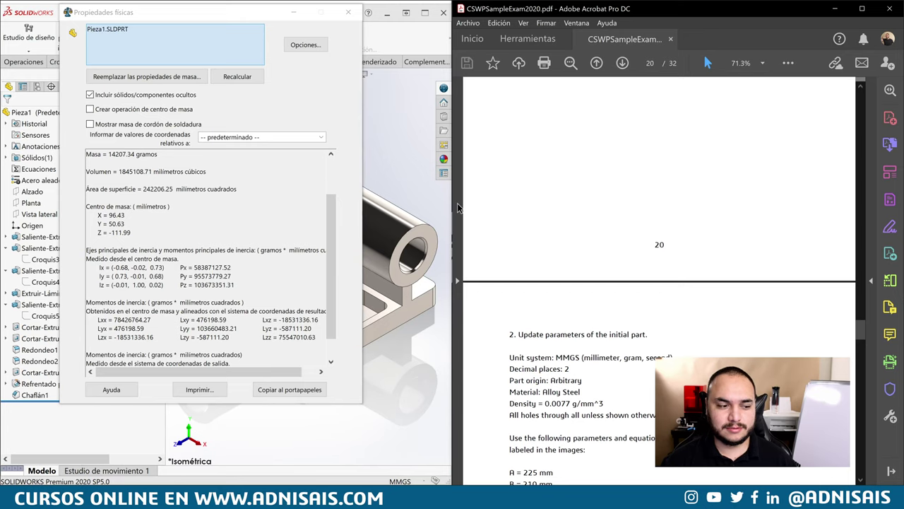
{"action": "scroll", "coordinate": [632, 278], "scroll_direction": "down", "scroll_amount": 2}
{"action": "scroll", "coordinate": [632, 278], "scroll_direction": "down", "scroll_amount": 4}
{"action": "scroll", "coordinate": [632, 278], "scroll_direction": "down", "scroll_amount": 1}
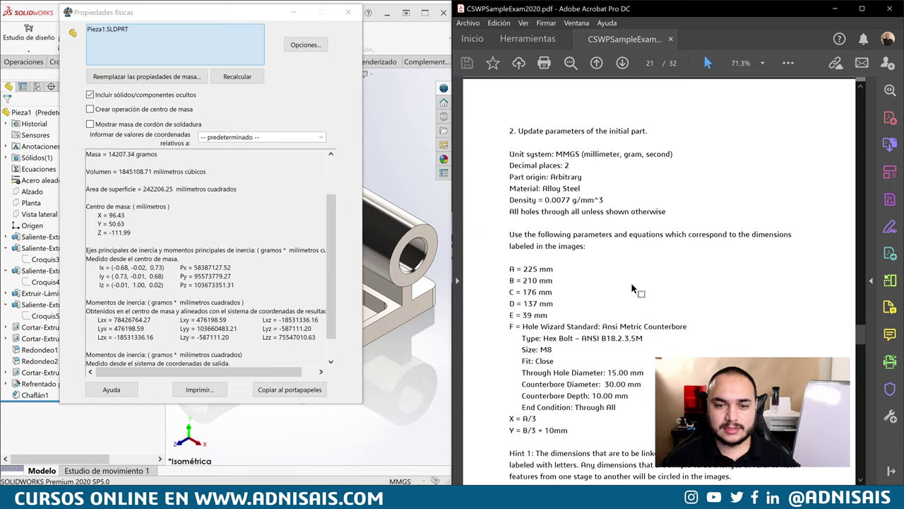
{"action": "left_click", "coordinate": [347, 12]}
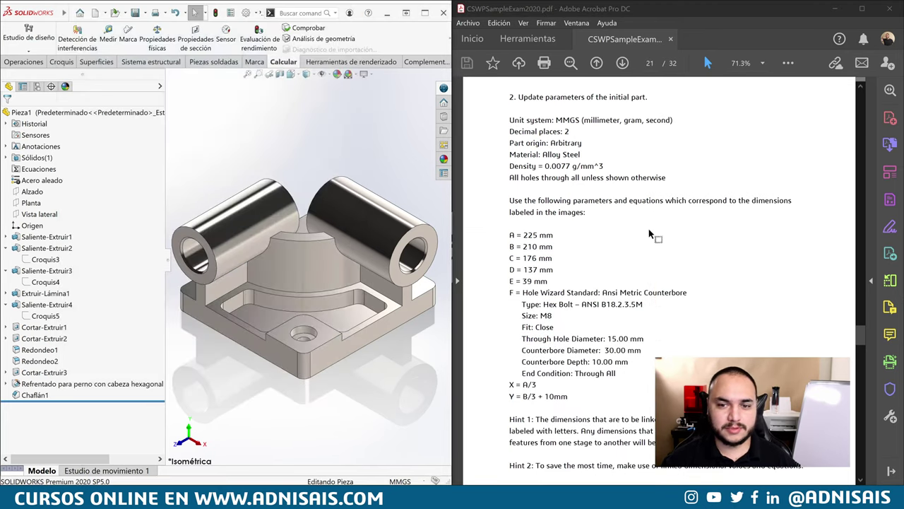
Change base dimensions A and B to 225 mm and 210 mm
{"action": "scroll", "coordinate": [339, 244], "scroll_direction": "up", "scroll_amount": 2}
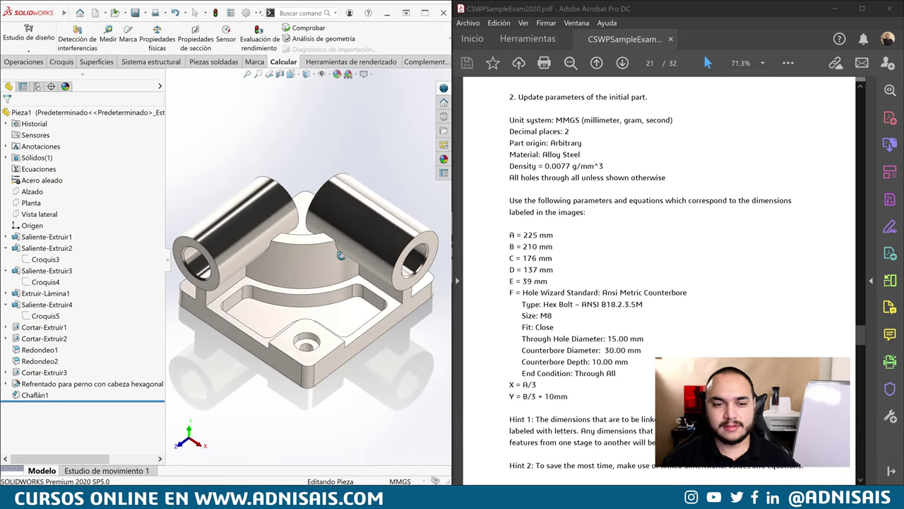
{"action": "left_click", "coordinate": [240, 328]}
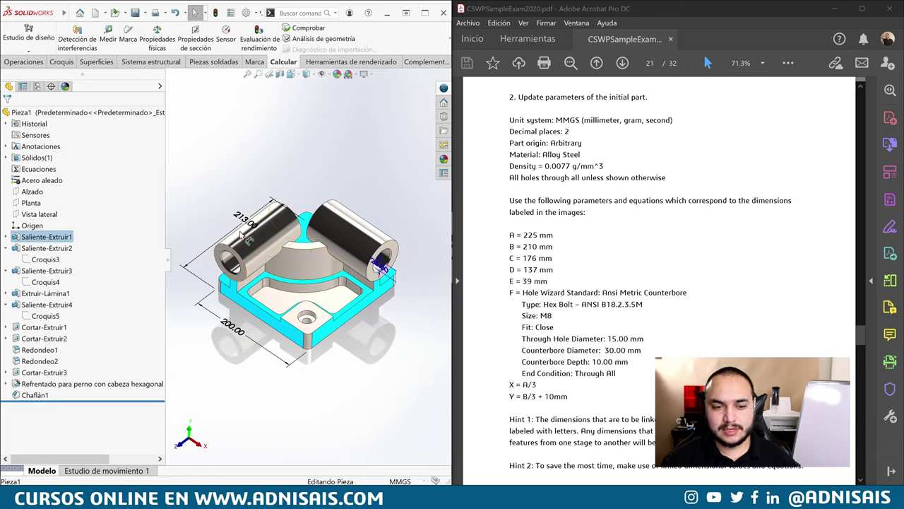
{"action": "double_click", "coordinate": [244, 219]}
{"action": "type", "text": "225"}
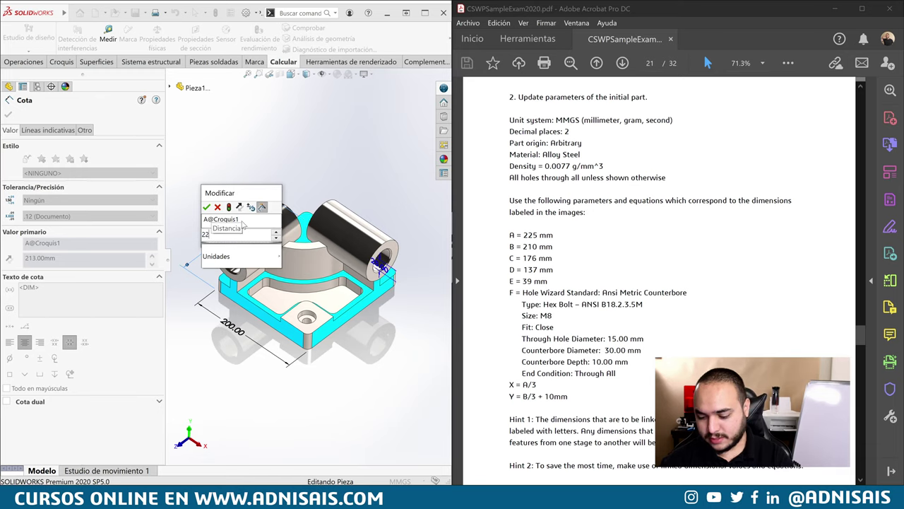
{"action": "key", "text": "Return"}
{"action": "double_click", "coordinate": [239, 329]}
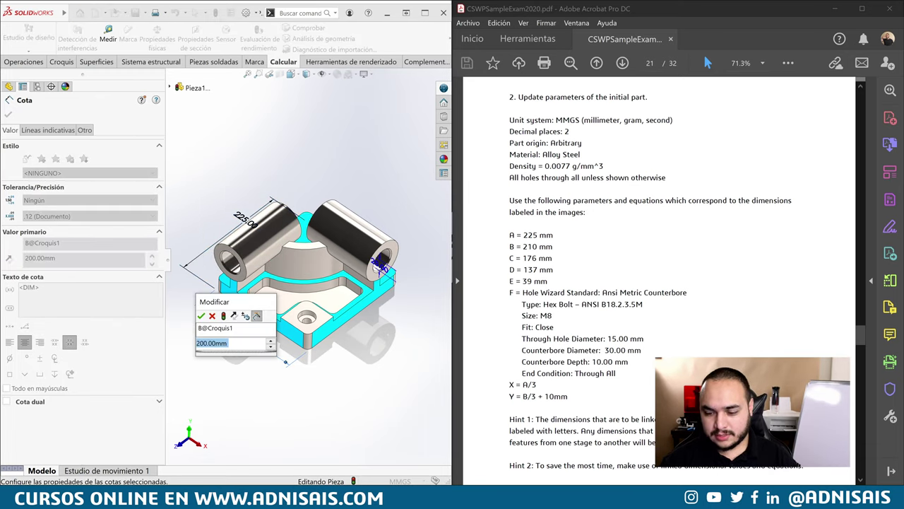
{"action": "type", "text": "210"}
{"action": "key", "text": "Return"}
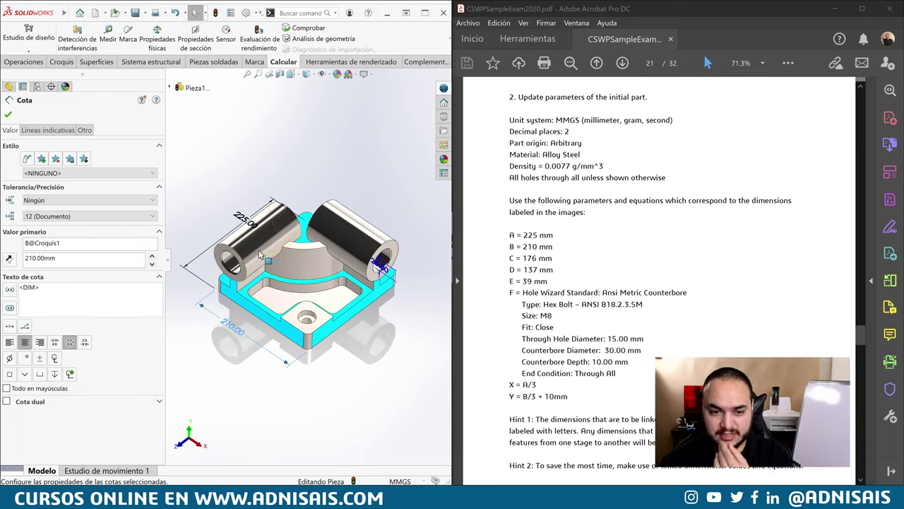
Change the Extruir-Lámina1 170 mm dimension to 176 mm and the left cylinder's 130 mm length to 177 mm
{"action": "left_click", "coordinate": [267, 277]}
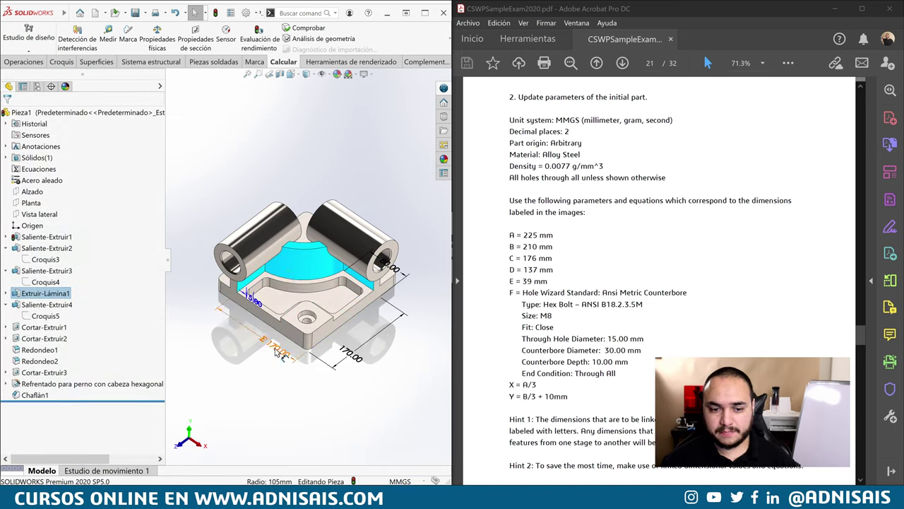
{"action": "double_click", "coordinate": [346, 354]}
{"action": "type", "text": "176"}
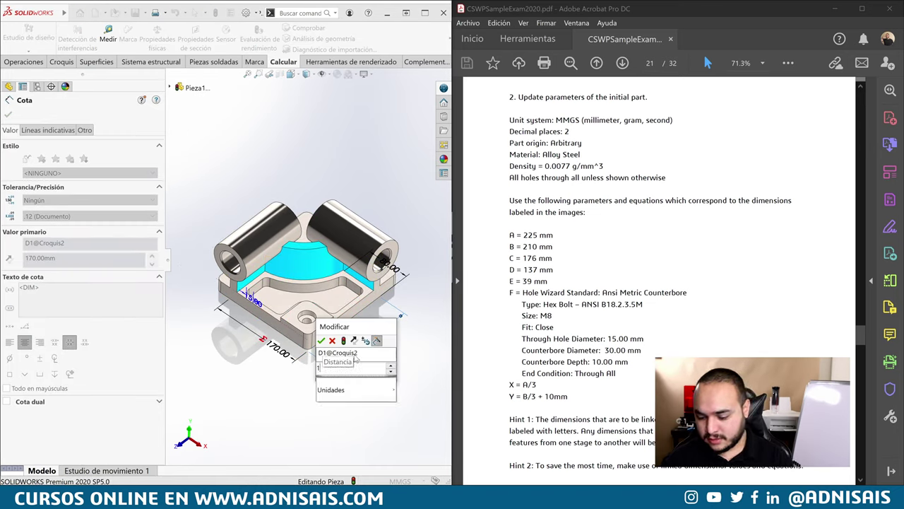
{"action": "key", "text": "Return"}
{"action": "left_click", "coordinate": [259, 242]}
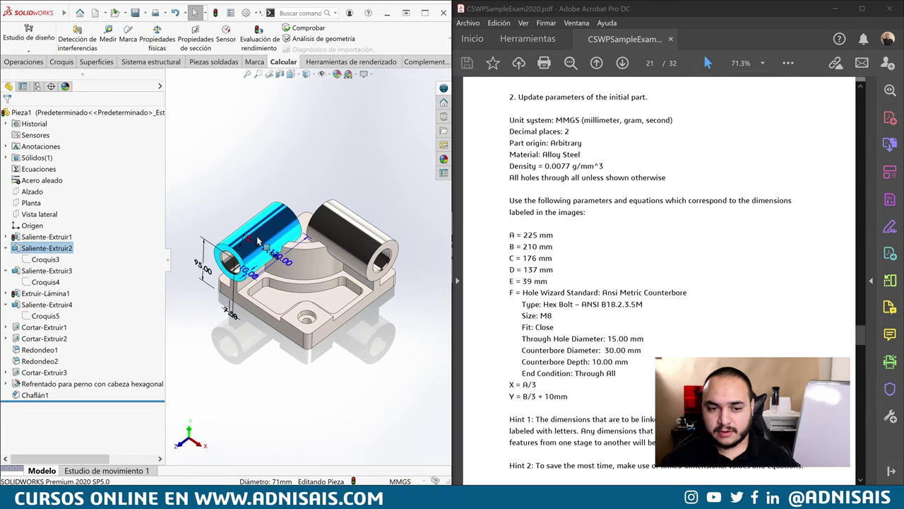
{"action": "double_click", "coordinate": [282, 258]}
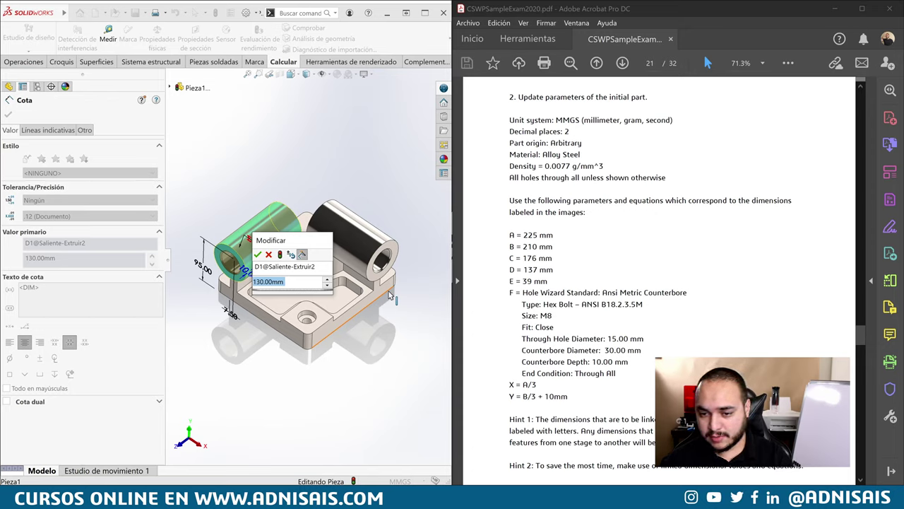
{"action": "type", "text": "1"}
{"action": "type", "text": "7"}
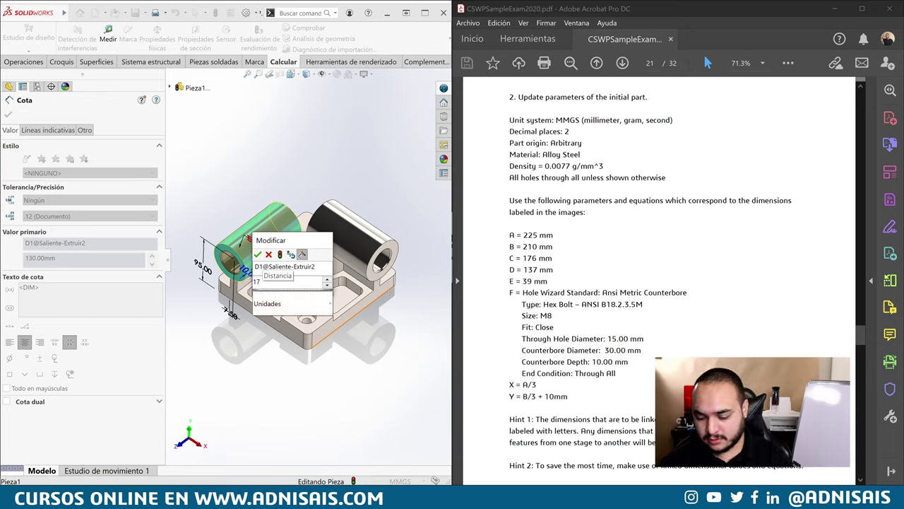
{"action": "type", "text": "7"}
{"action": "key", "text": "Return"}
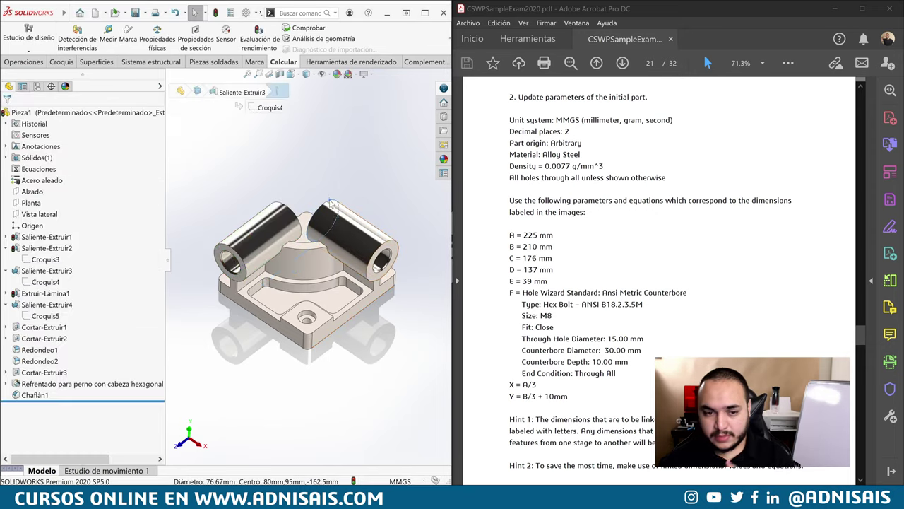
Link the right cylinder's length to the left one with the equation ="D1@Saliente-Extruir2"
{"action": "double_click", "coordinate": [339, 228]}
{"action": "double_click", "coordinate": [365, 238]}
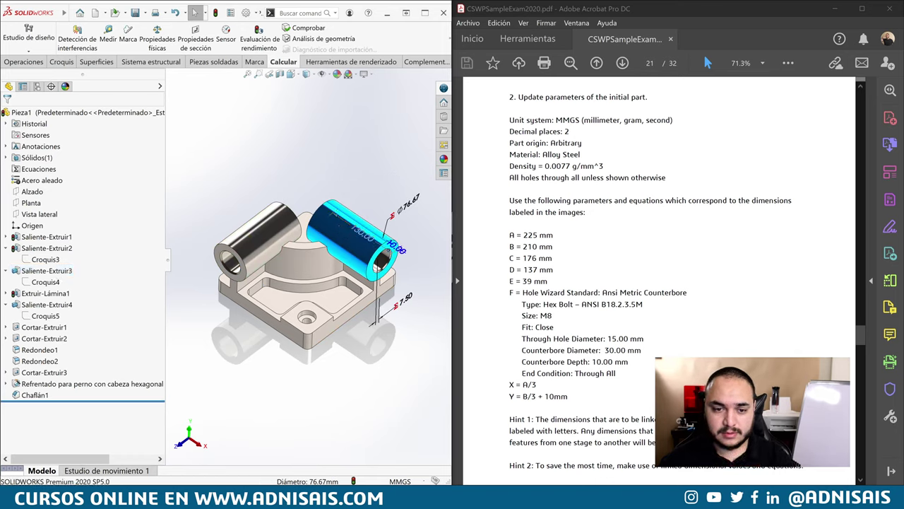
{"action": "type", "text": "=\"D1@Saliente-Extruir2"}
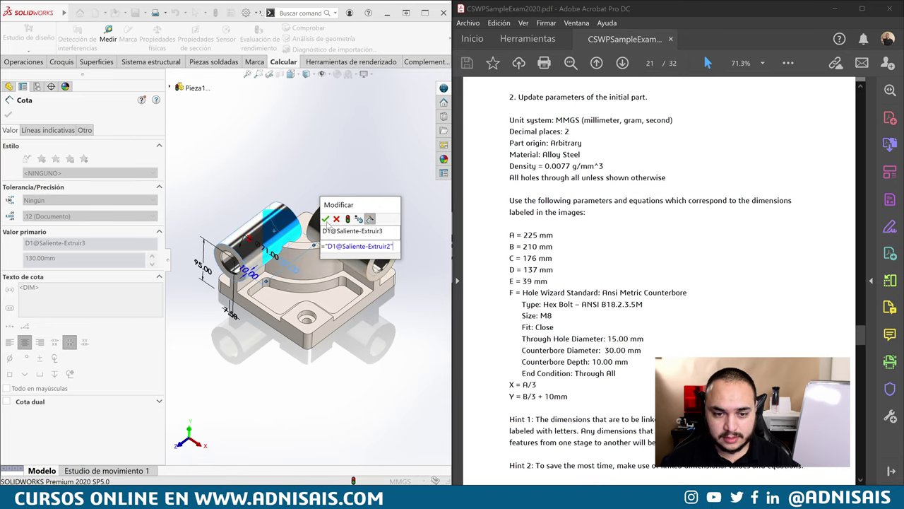
{"action": "left_click", "coordinate": [325, 218]}
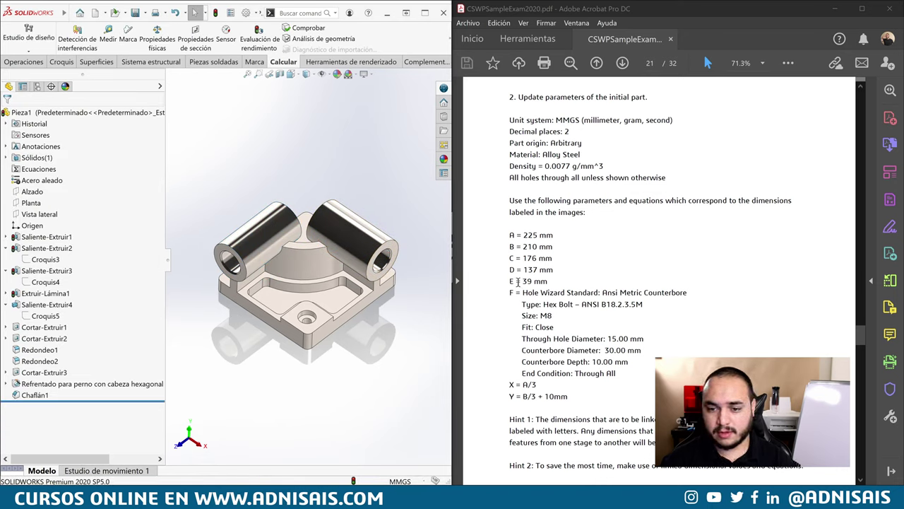
Change the cylinder hole diameter from 41 mm to 39 mm
{"action": "left_click", "coordinate": [230, 261]}
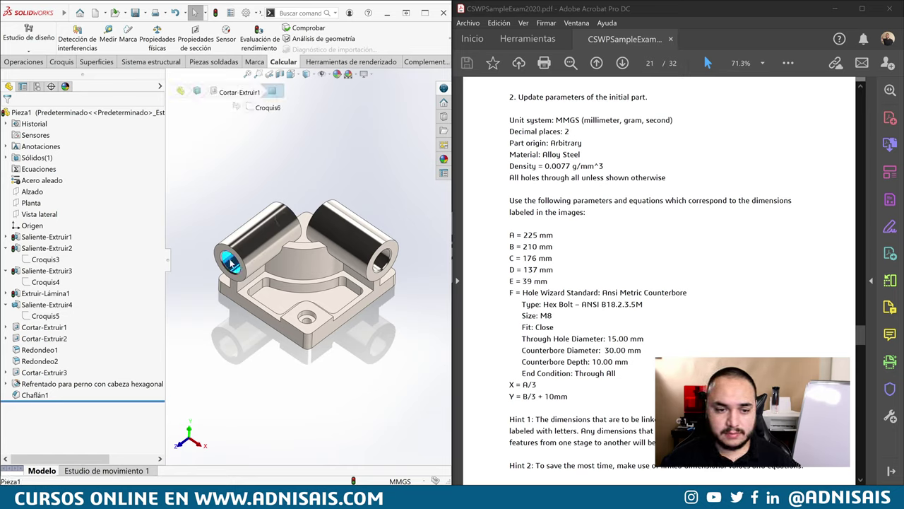
{"action": "double_click", "coordinate": [207, 247]}
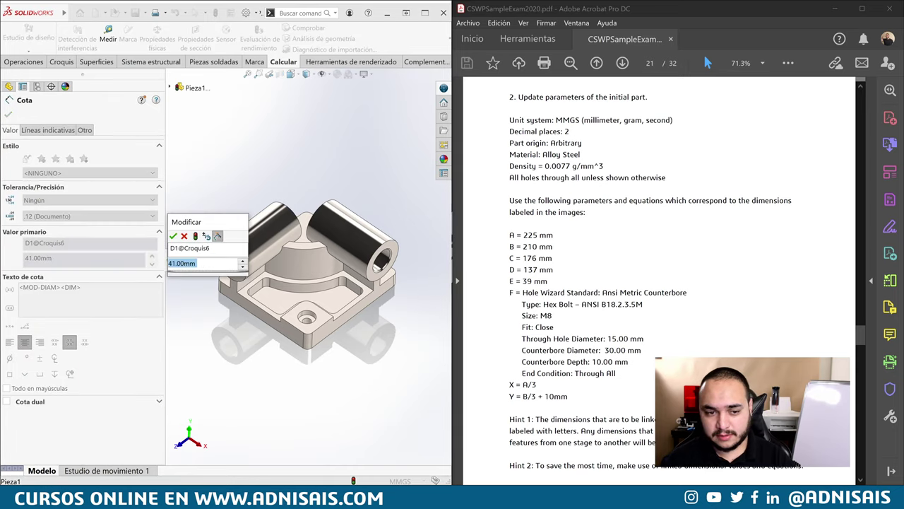
{"action": "type", "text": "39"}
{"action": "key", "text": "Return"}
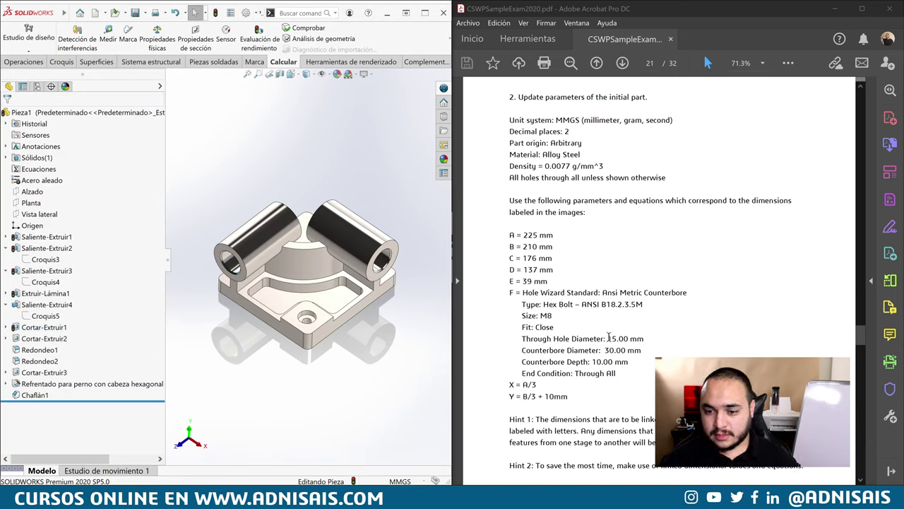
{"action": "left_click_drag", "start_coordinate": [609, 338], "coordinate": [618, 339]}
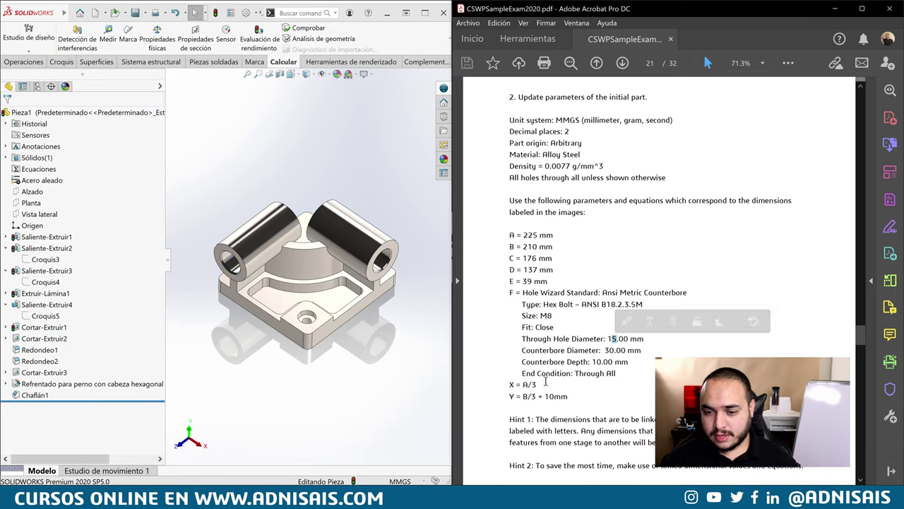
Measure the updated part's mass at 16490.46 grams in Physical Properties
{"action": "left_click", "coordinate": [361, 360]}
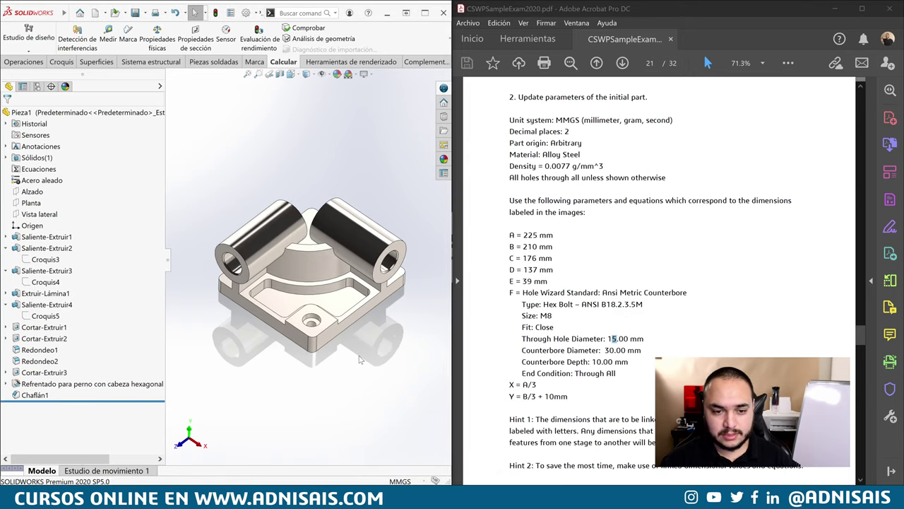
{"action": "left_click", "coordinate": [157, 39]}
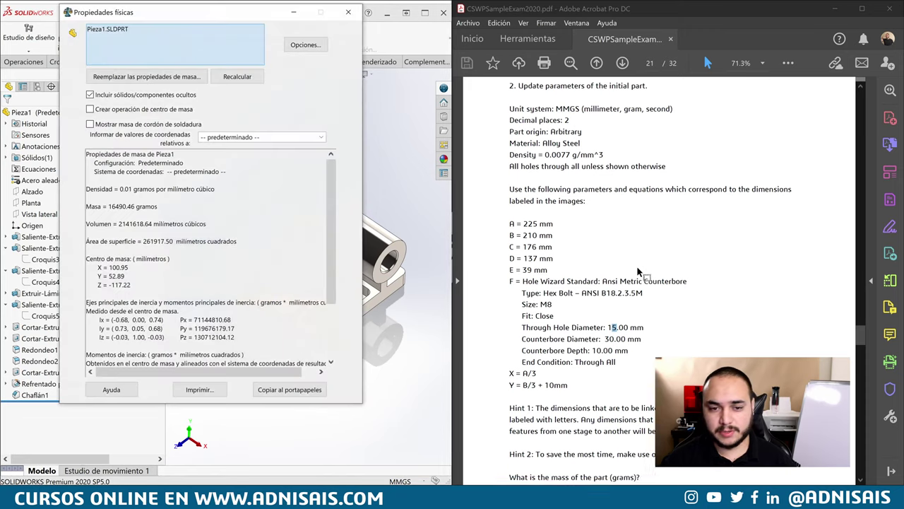
{"action": "scroll", "coordinate": [636, 276], "scroll_direction": "down", "scroll_amount": 5}
{"action": "scroll", "coordinate": [636, 278], "scroll_direction": "down", "scroll_amount": 3}
{"action": "scroll", "coordinate": [633, 277], "scroll_direction": "down", "scroll_amount": 5}
{"action": "scroll", "coordinate": [625, 278], "scroll_direction": "down", "scroll_amount": 6}
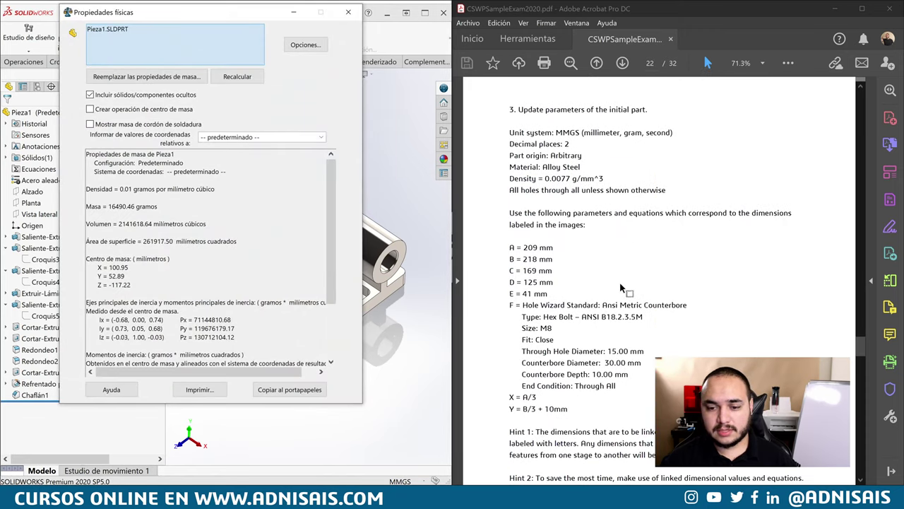
{"action": "scroll", "coordinate": [619, 277], "scroll_direction": "up", "scroll_amount": 4}
{"action": "scroll", "coordinate": [619, 278], "scroll_direction": "up", "scroll_amount": 2}
{"action": "scroll", "coordinate": [751, 258], "scroll_direction": "up", "scroll_amount": 1}
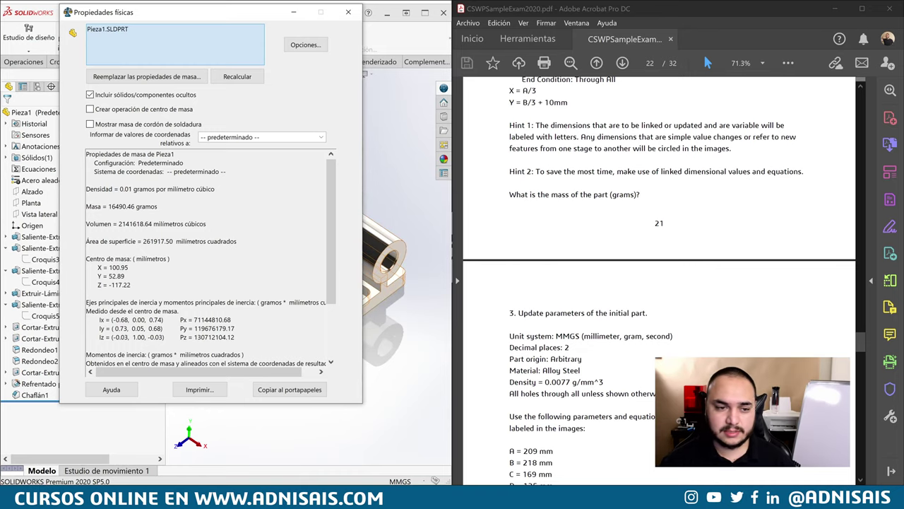
Confirm the mass matches answer key value 16490.45 and close the results
{"action": "left_click_drag", "start_coordinate": [862, 342], "coordinate": [861, 402]}
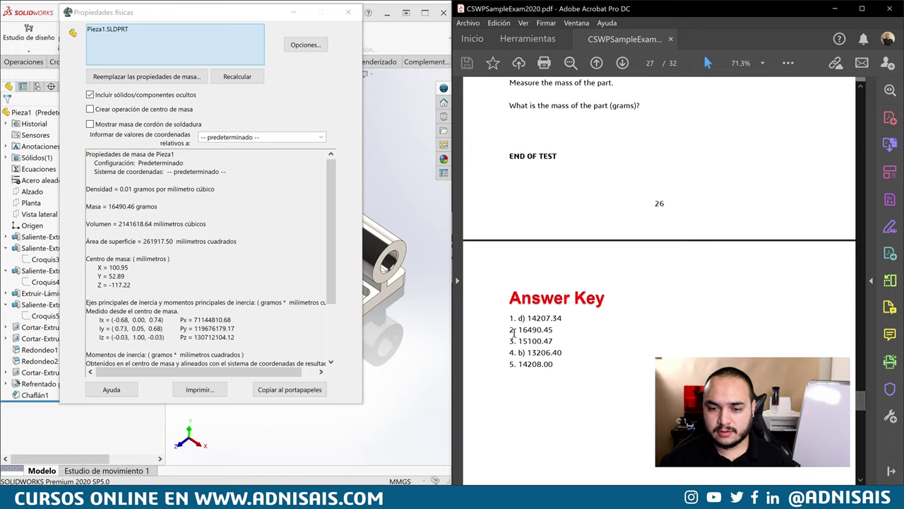
{"action": "left_click_drag", "start_coordinate": [511, 330], "coordinate": [553, 330]}
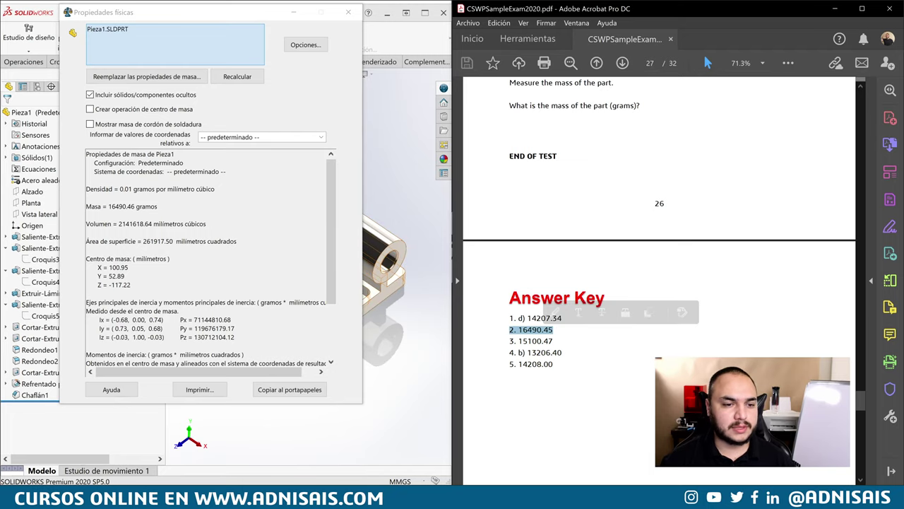
{"action": "left_click", "coordinate": [348, 12]}
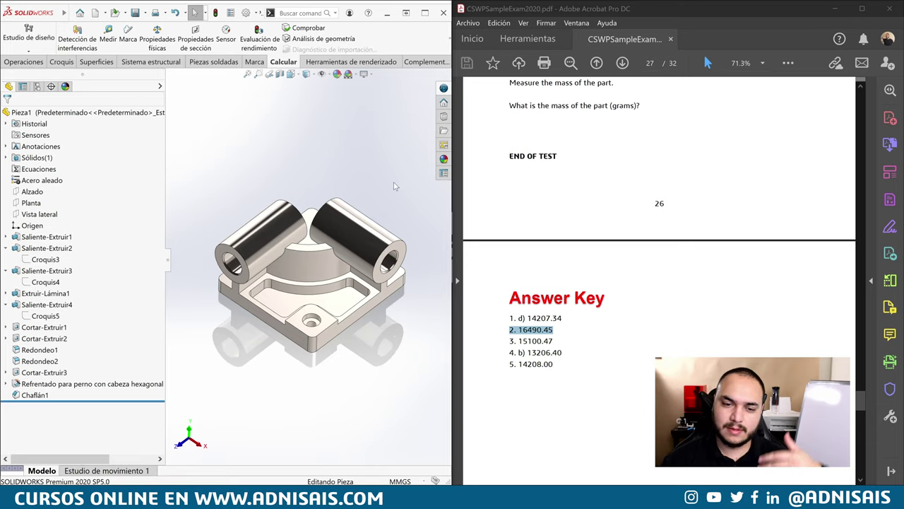
Set the base plate's sides to =B (218 mm) and 209 mm
{"action": "left_click_drag", "start_coordinate": [866, 409], "coordinate": [869, 340]}
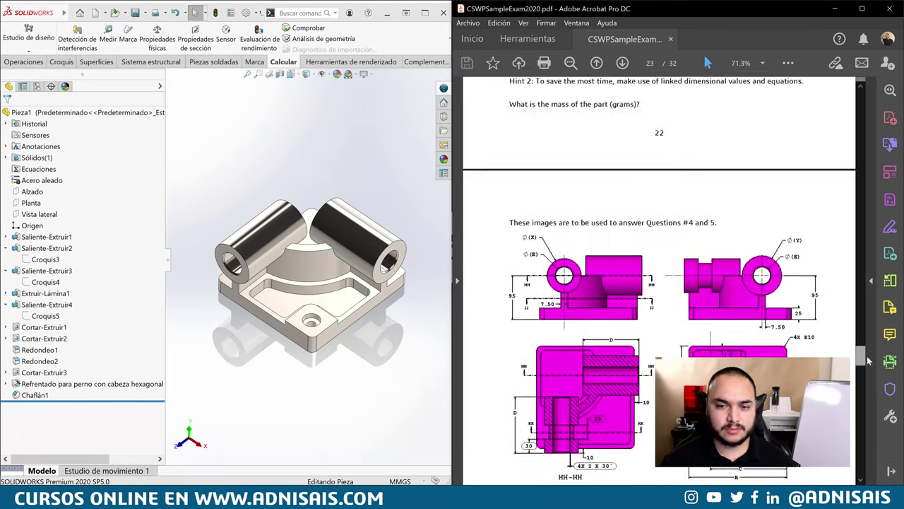
{"action": "scroll", "coordinate": [870, 340], "scroll_direction": "up", "scroll_amount": 1}
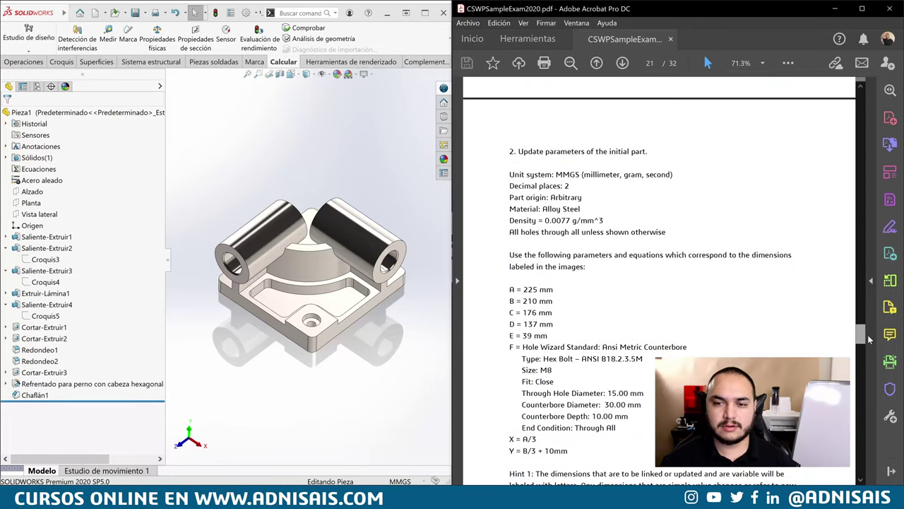
{"action": "left_click_drag", "start_coordinate": [870, 340], "coordinate": [870, 346]}
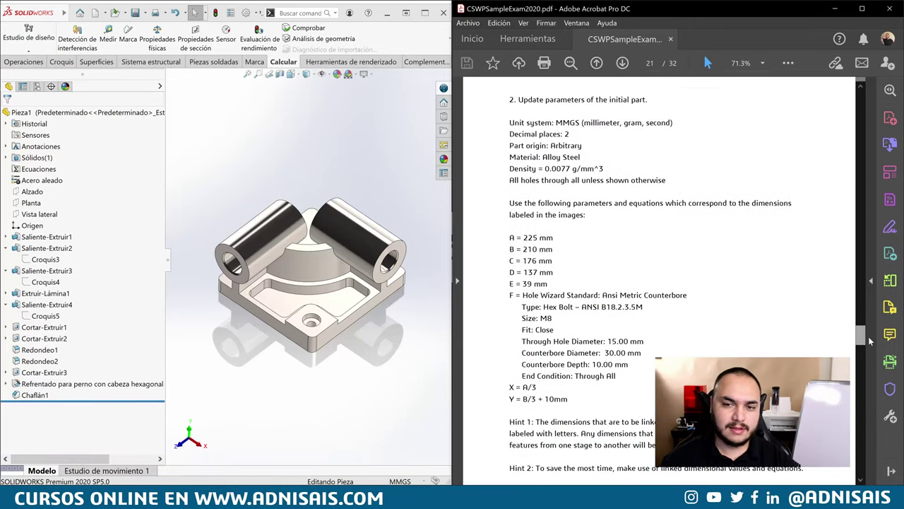
{"action": "scroll", "coordinate": [870, 346], "scroll_direction": "down", "scroll_amount": 5}
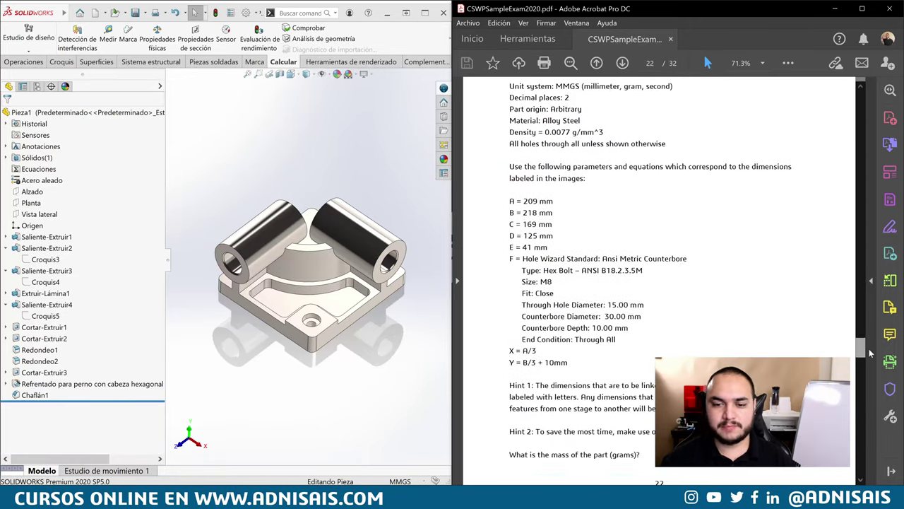
{"action": "left_click", "coordinate": [311, 224]}
{"action": "double_click", "coordinate": [311, 225]}
{"action": "double_click", "coordinate": [240, 333]}
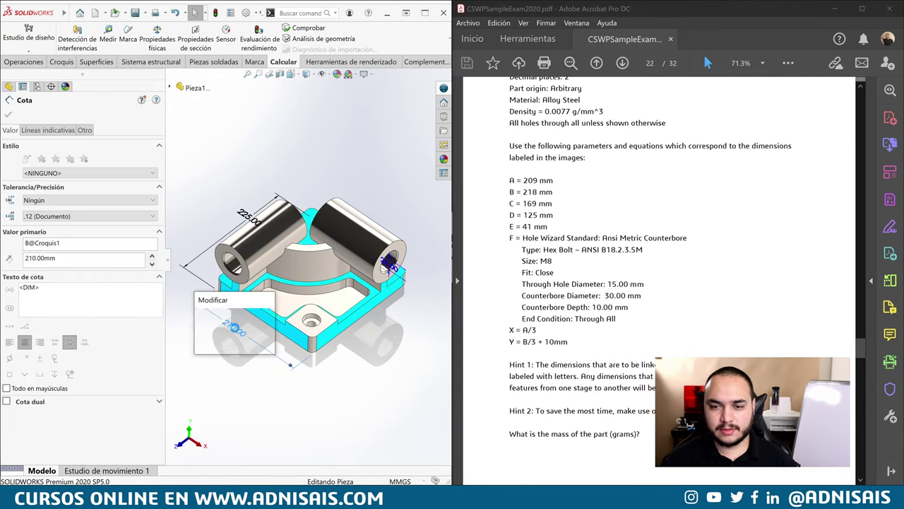
{"action": "type", "text": "=B"}
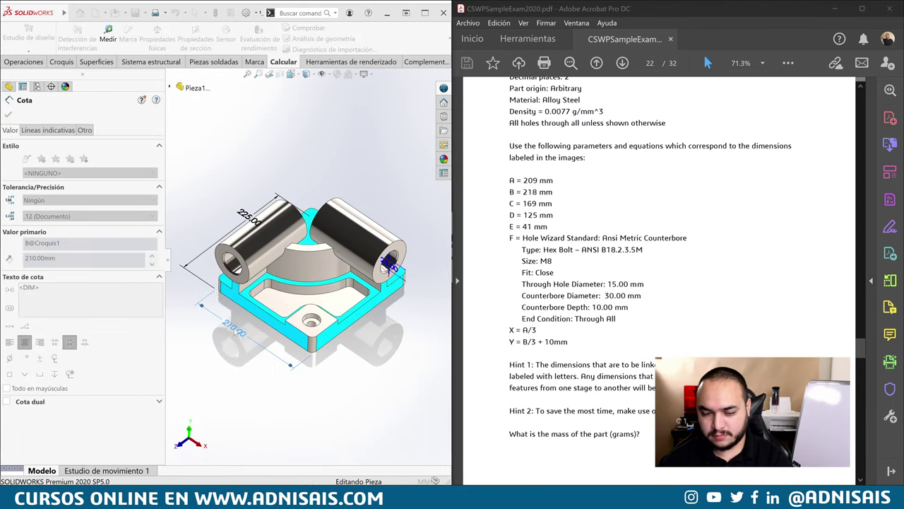
{"action": "key", "text": "Return"}
{"action": "double_click", "coordinate": [243, 220]}
{"action": "type", "text": "20"}
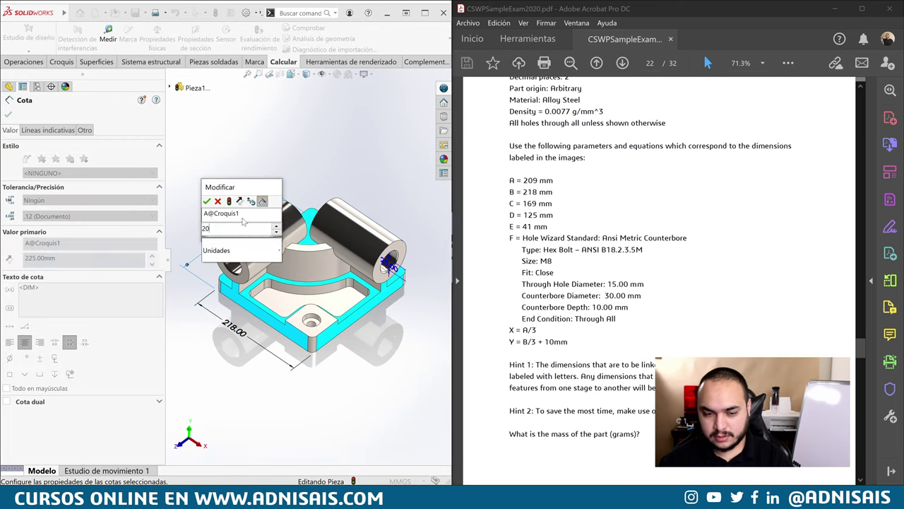
{"action": "type", "text": "9"}
{"action": "key", "text": "Return"}
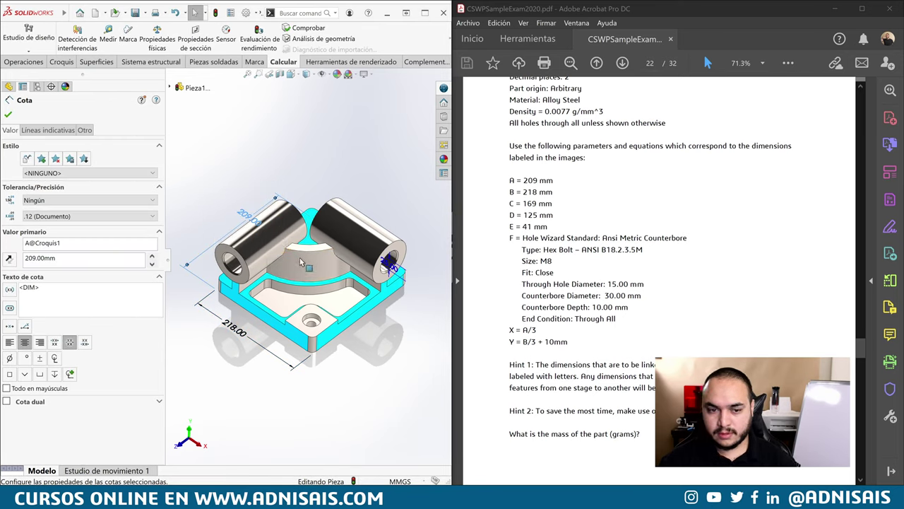
{"action": "left_click", "coordinate": [327, 272]}
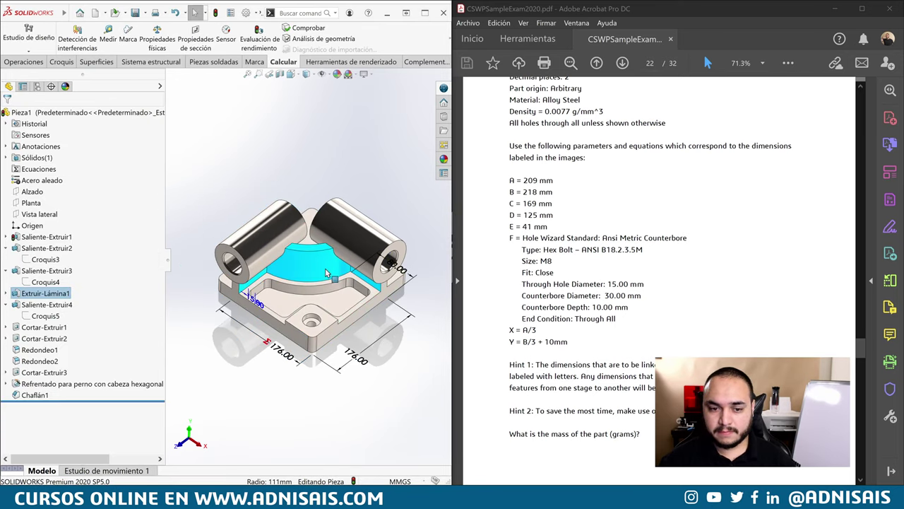
Change the raised boss dimension to 169 mm and the cylinder length to 125 mm
{"action": "left_click", "coordinate": [353, 359]}
{"action": "double_click", "coordinate": [353, 359]}
{"action": "type", "text": "16"}
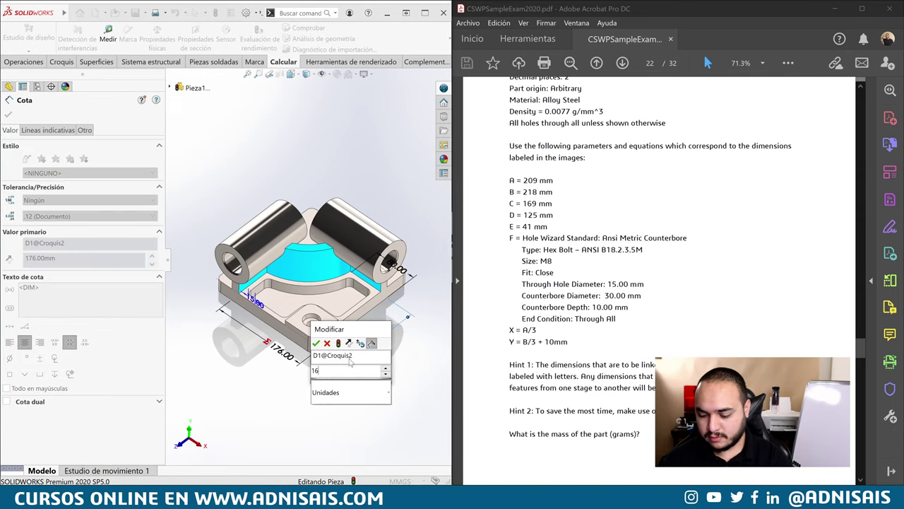
{"action": "type", "text": "9"}
{"action": "key", "text": "Return"}
{"action": "left_click", "coordinate": [269, 237]}
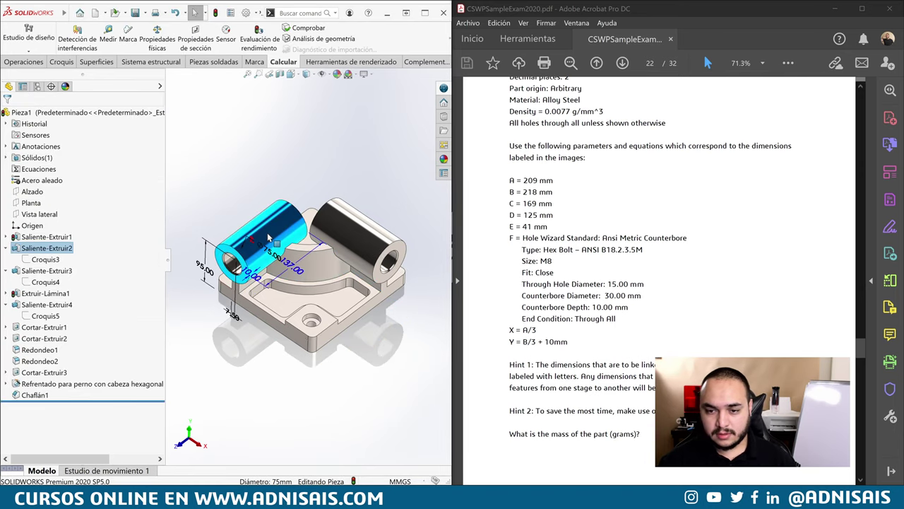
{"action": "double_click", "coordinate": [288, 267]}
{"action": "type", "text": "125"}
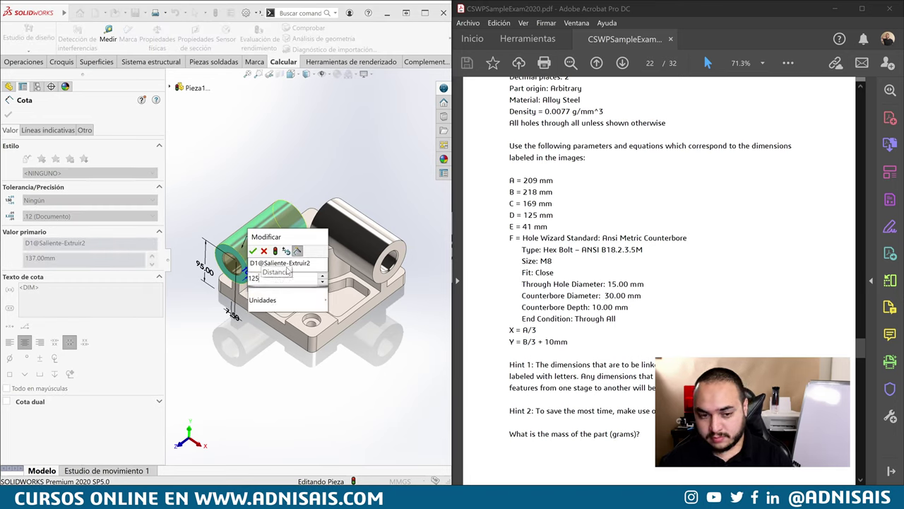
{"action": "key", "text": "Return"}
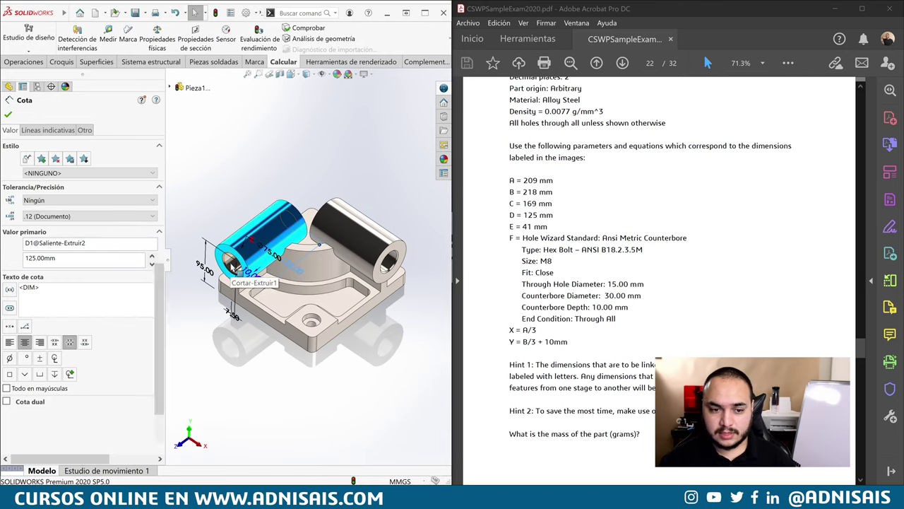
Set the cylinder hole diameter to 41 mm
{"action": "left_click", "coordinate": [233, 269]}
{"action": "double_click", "coordinate": [234, 269]}
{"action": "type", "text": "41"}
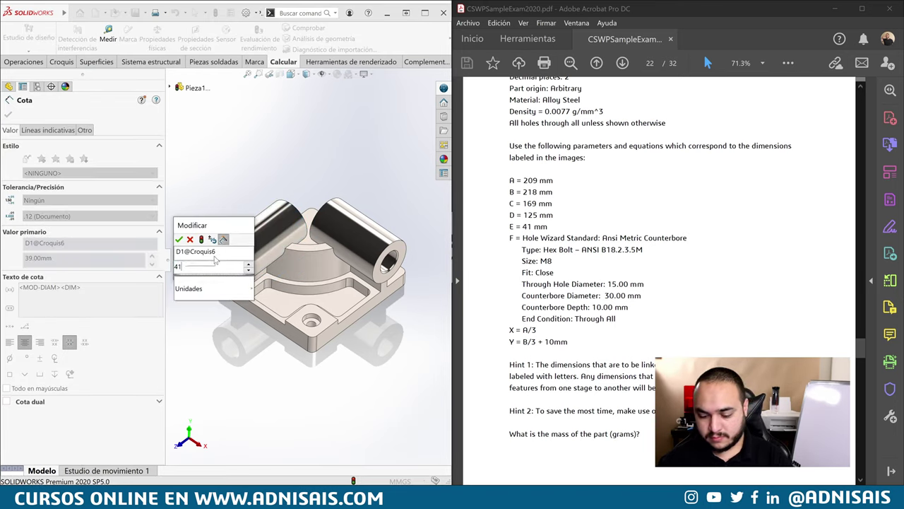
{"action": "key", "text": "Return"}
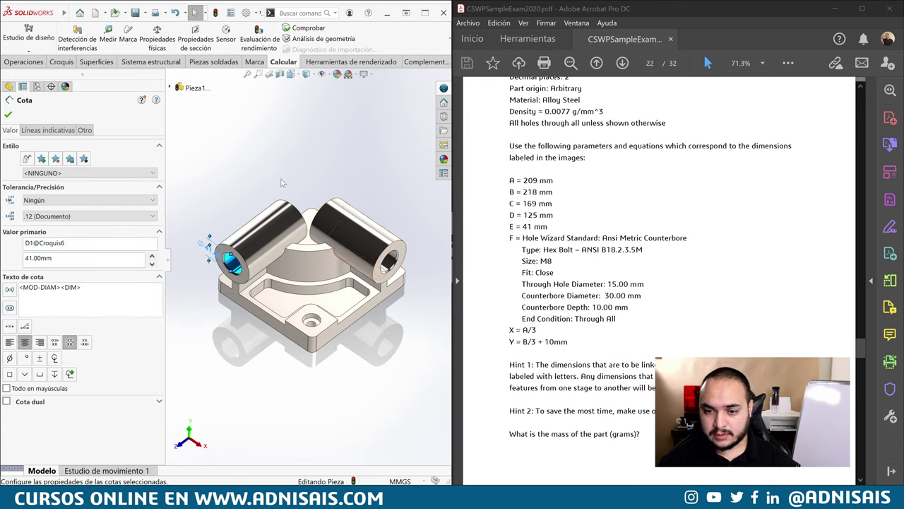
{"action": "left_click", "coordinate": [279, 173]}
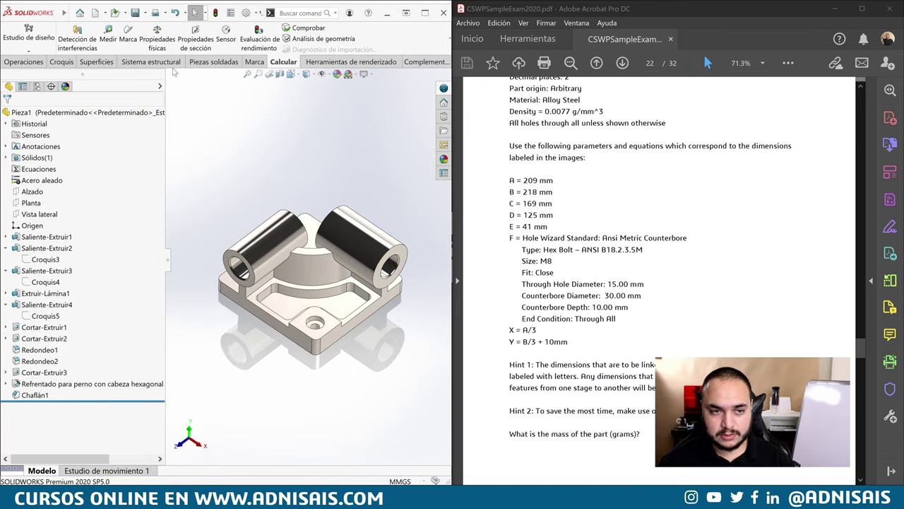
Read the mass in Mass Properties (15100.46 g) and compare it with the answer key's 15100.47
{"action": "left_click", "coordinate": [158, 39]}
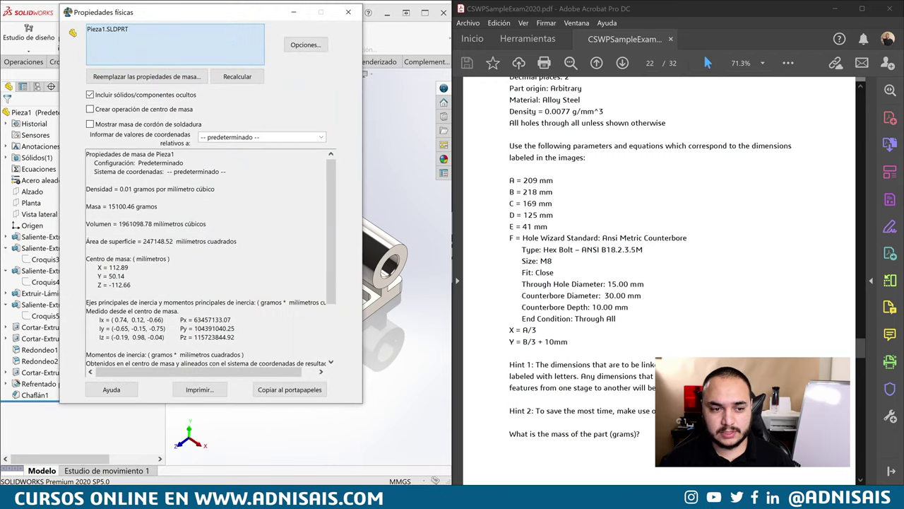
{"action": "left_click_drag", "start_coordinate": [860, 349], "coordinate": [860, 403]}
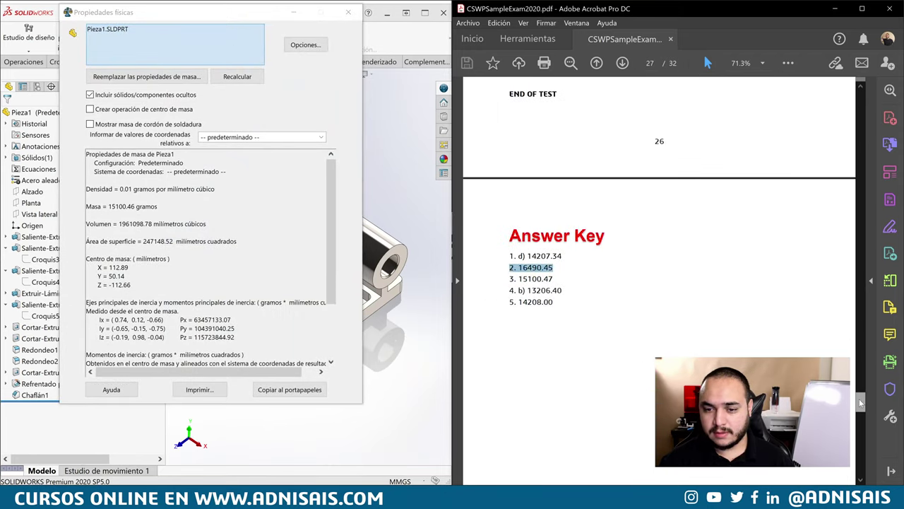
{"action": "left_click_drag", "start_coordinate": [515, 280], "coordinate": [536, 283]}
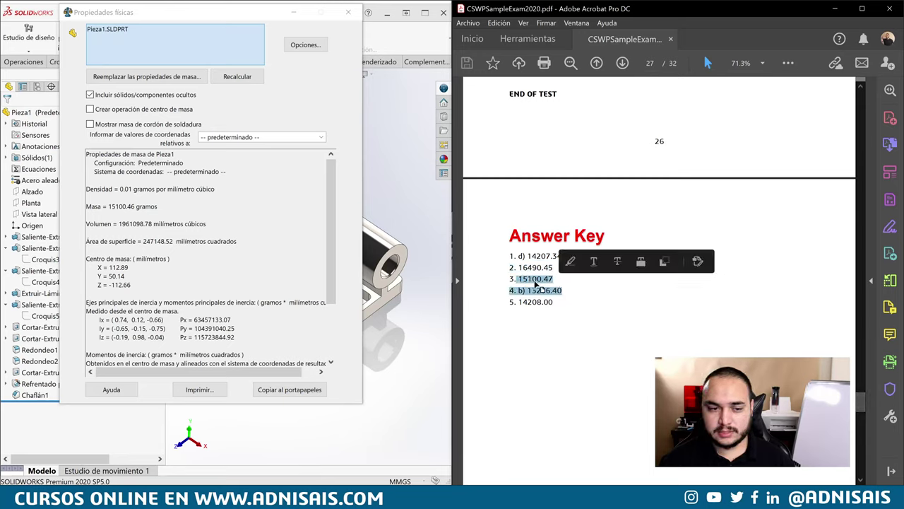
{"action": "left_click", "coordinate": [552, 280]}
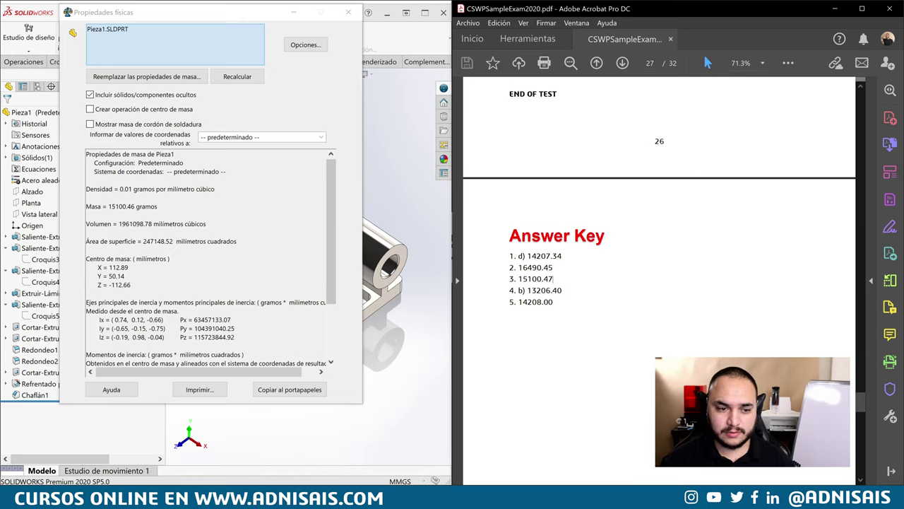
{"action": "left_click", "coordinate": [347, 12]}
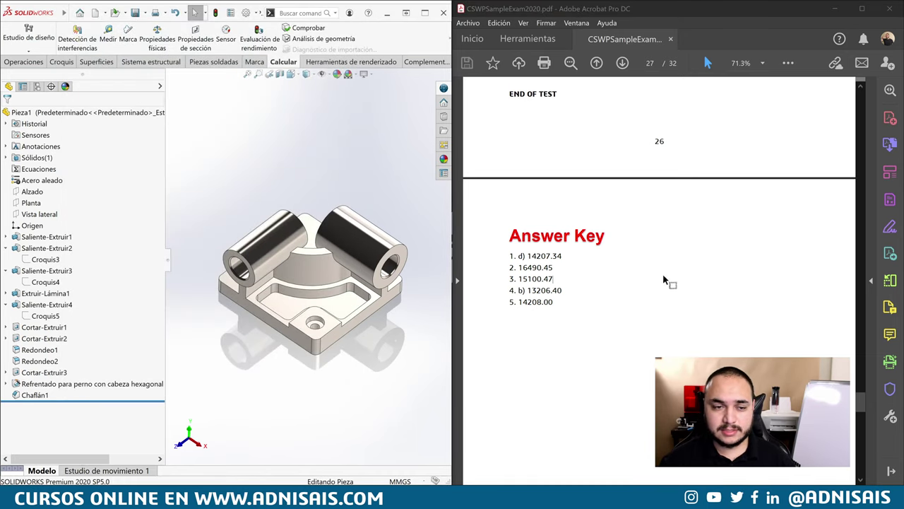
{"action": "scroll", "coordinate": [813, 335], "scroll_direction": "up", "scroll_amount": 1}
{"action": "scroll", "coordinate": [812, 335], "scroll_direction": "up", "scroll_amount": 3}
{"action": "scroll", "coordinate": [820, 339], "scroll_direction": "up", "scroll_amount": 2}
Collapse the boss features, roll back below Saliente-Extruir2, and select the cylinder end face
{"action": "scroll", "coordinate": [824, 342], "scroll_direction": "up", "scroll_amount": 2}
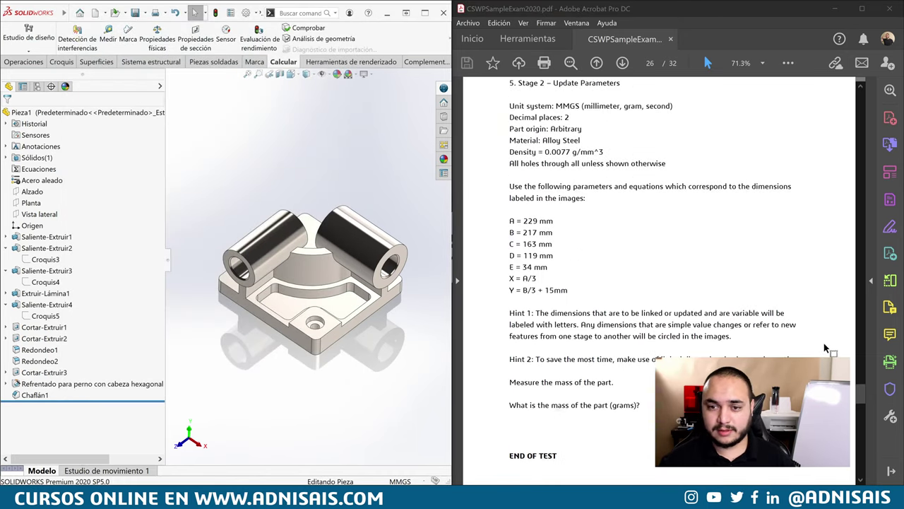
{"action": "left_click_drag", "start_coordinate": [860, 395], "coordinate": [868, 362]}
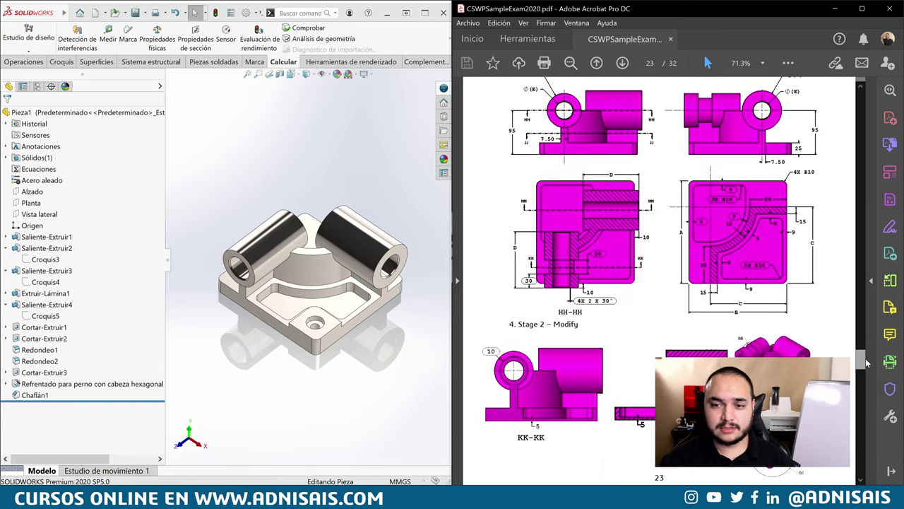
{"action": "left_click", "coordinate": [340, 198]}
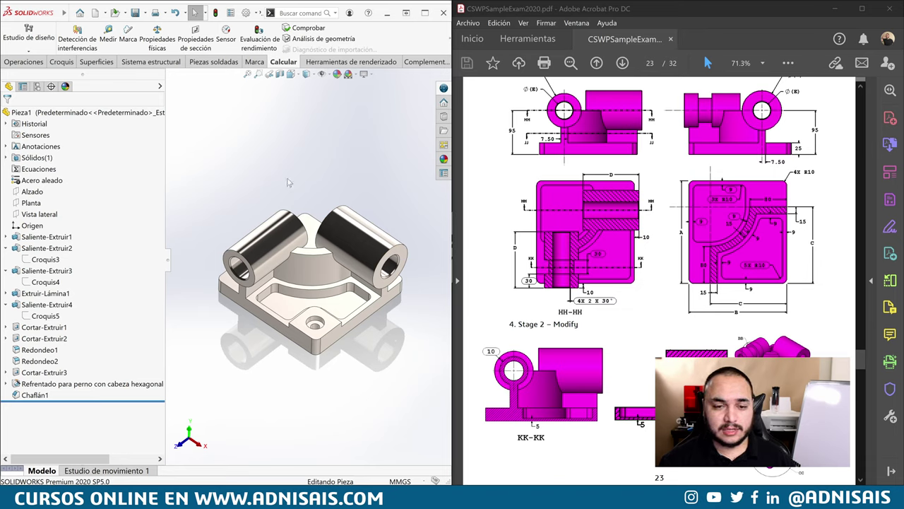
{"action": "left_click", "coordinate": [6, 248]}
{"action": "left_click", "coordinate": [6, 259]}
{"action": "left_click", "coordinate": [6, 282]}
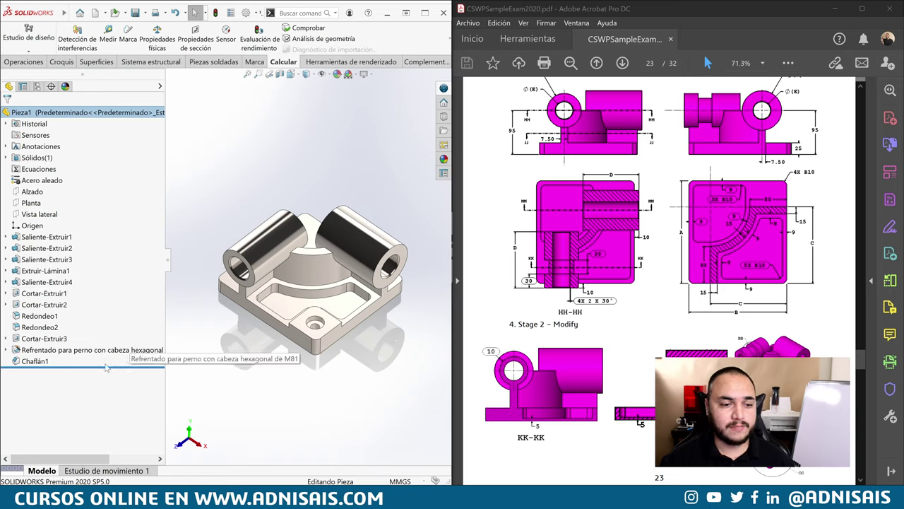
{"action": "left_click_drag", "start_coordinate": [106, 367], "coordinate": [106, 255]}
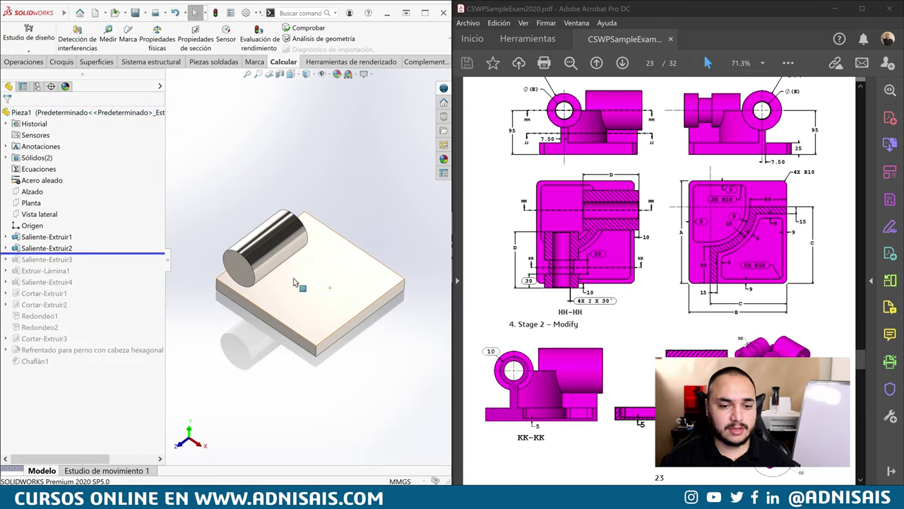
{"action": "mouse_move", "coordinate": [275, 263]}
{"action": "middle_mouse_down"}
{"action": "mouse_move", "coordinate": [320, 226]}
{"action": "mouse_move", "coordinate": [280, 267]}
{"action": "middle_mouse_up"}
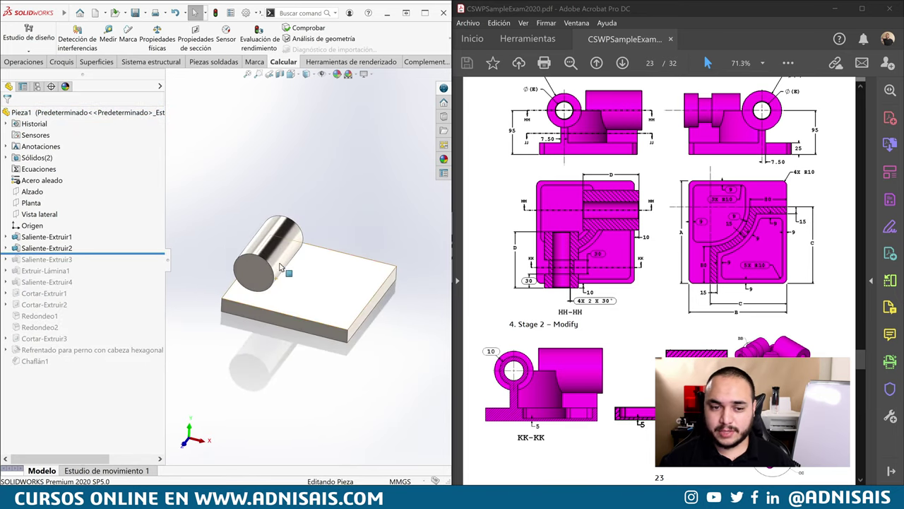
{"action": "left_click", "coordinate": [258, 267]}
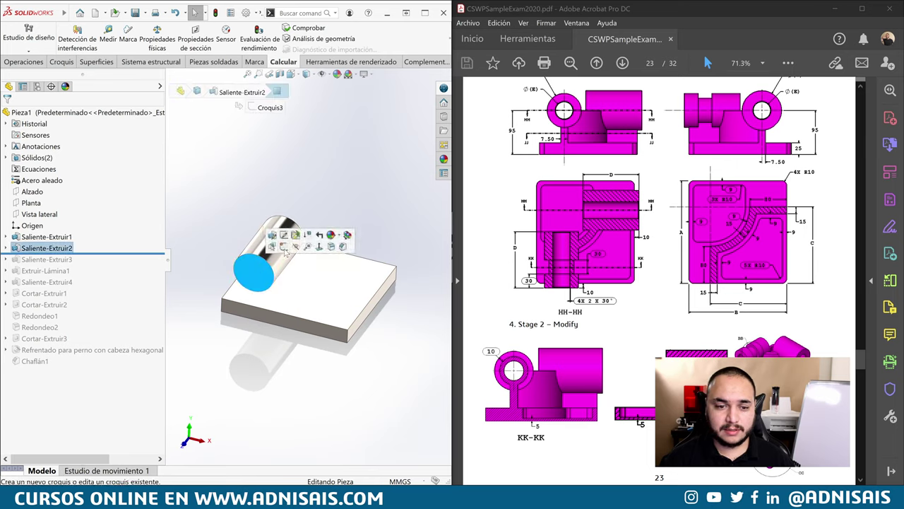
Sketch a circle on the cylinder end face, offset 10 mm from its edge
{"action": "left_click", "coordinate": [287, 253]}
{"action": "key", "text": "c"}
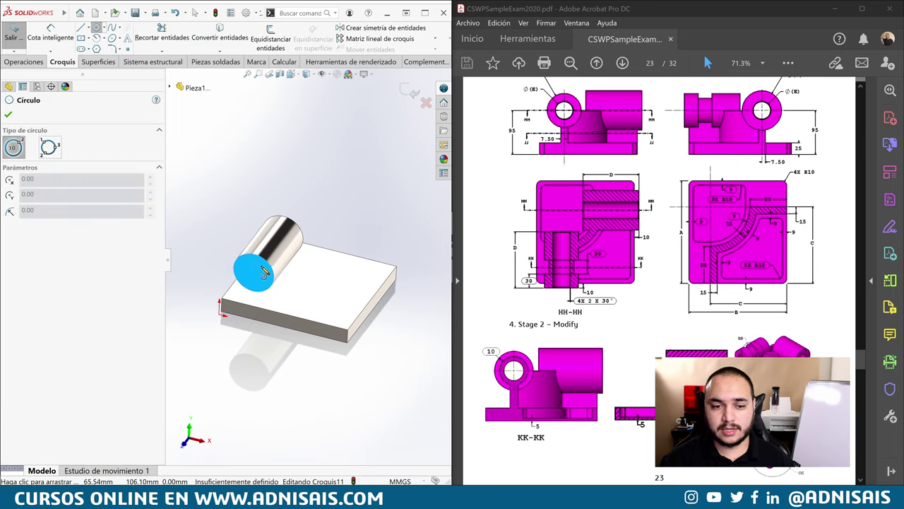
{"action": "key", "text": "Escape"}
{"action": "left_click", "coordinate": [270, 37]}
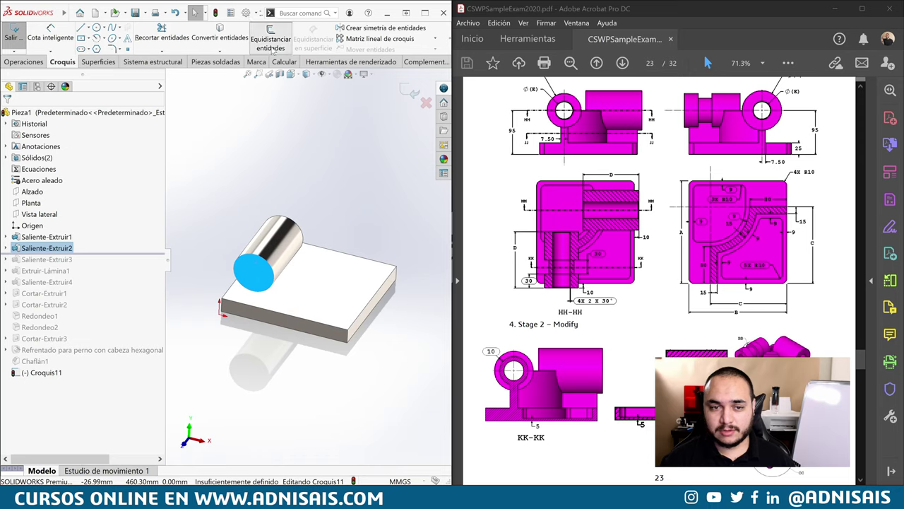
{"action": "type", "text": "10"}
{"action": "key", "text": "Return"}
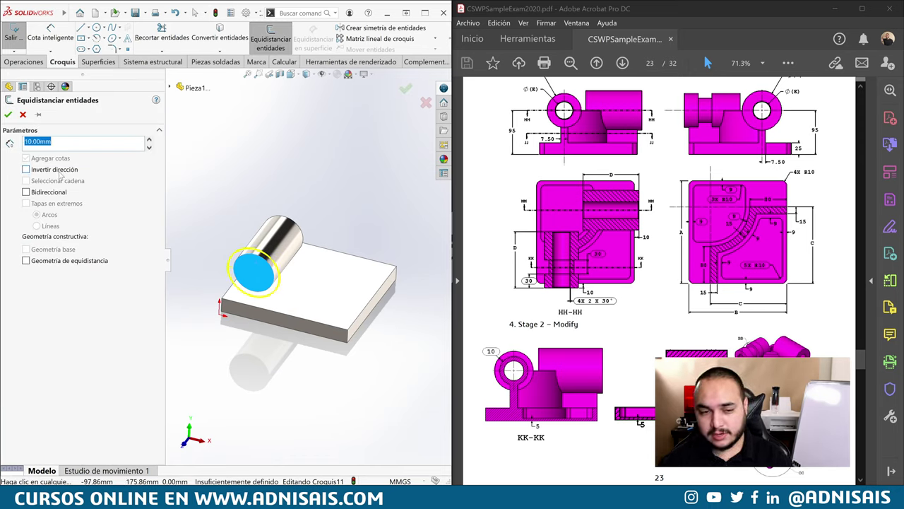
{"action": "left_click", "coordinate": [8, 115]}
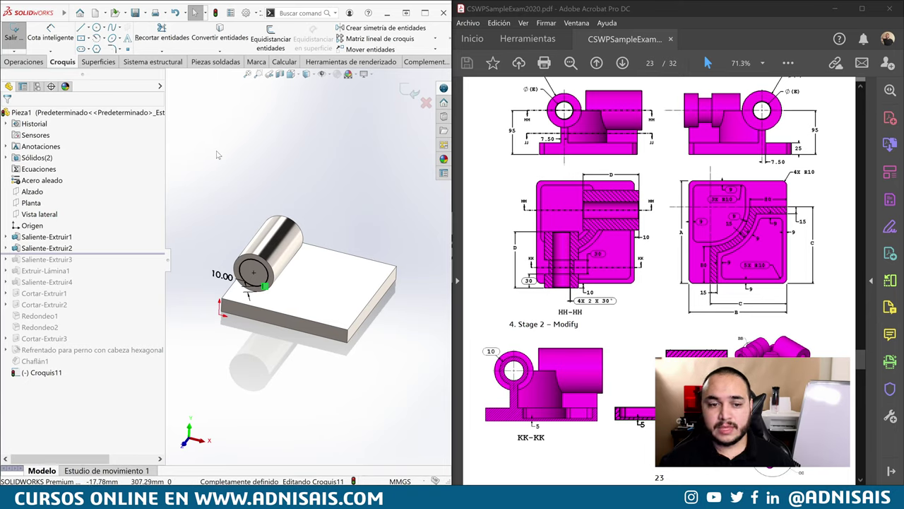
Set up an extruded cut 30 mm deep, starting at a 30 mm offset from the sketch plane
{"action": "left_click", "coordinate": [23, 61]}
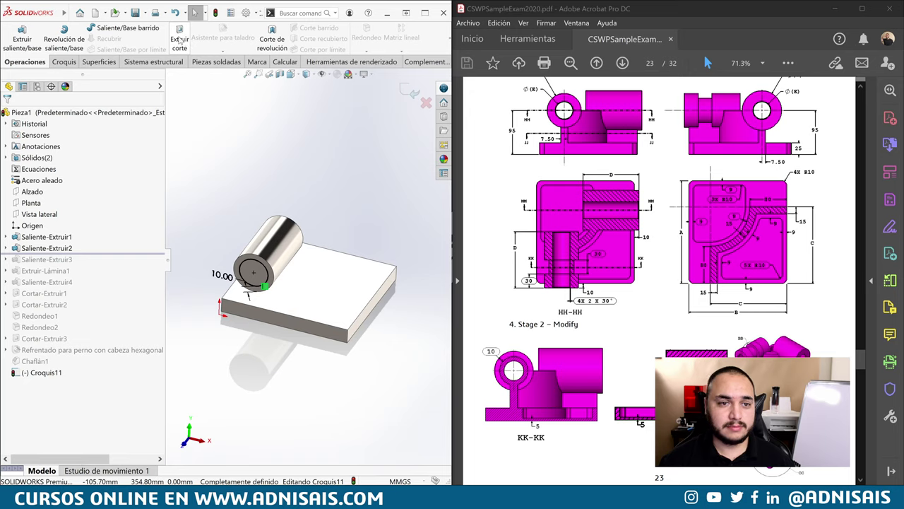
{"action": "left_click", "coordinate": [180, 40]}
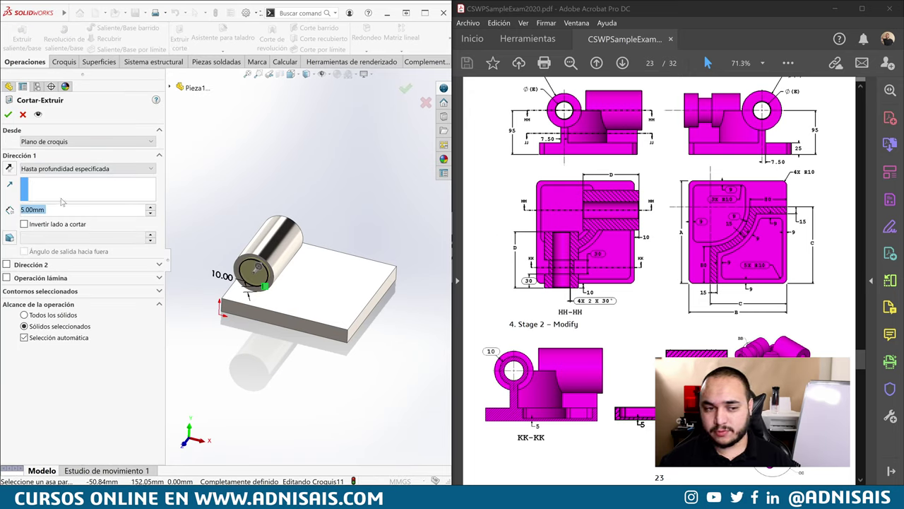
{"action": "type", "text": "30"}
{"action": "left_click", "coordinate": [62, 143]}
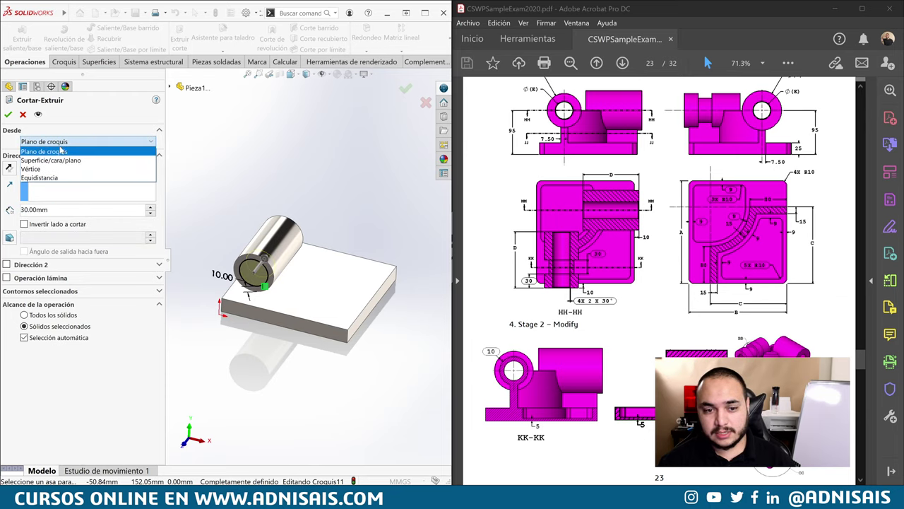
{"action": "left_click", "coordinate": [62, 170]}
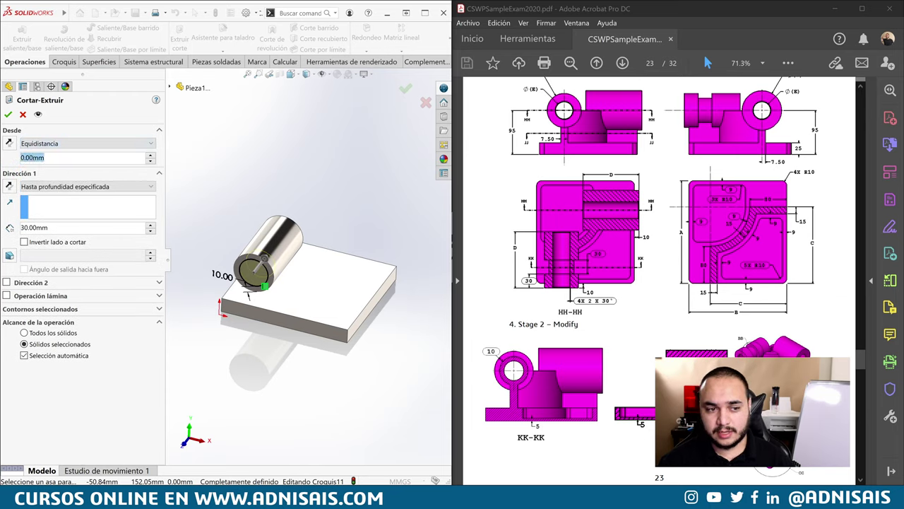
{"action": "type", "text": "30"}
{"action": "key", "text": "Return"}
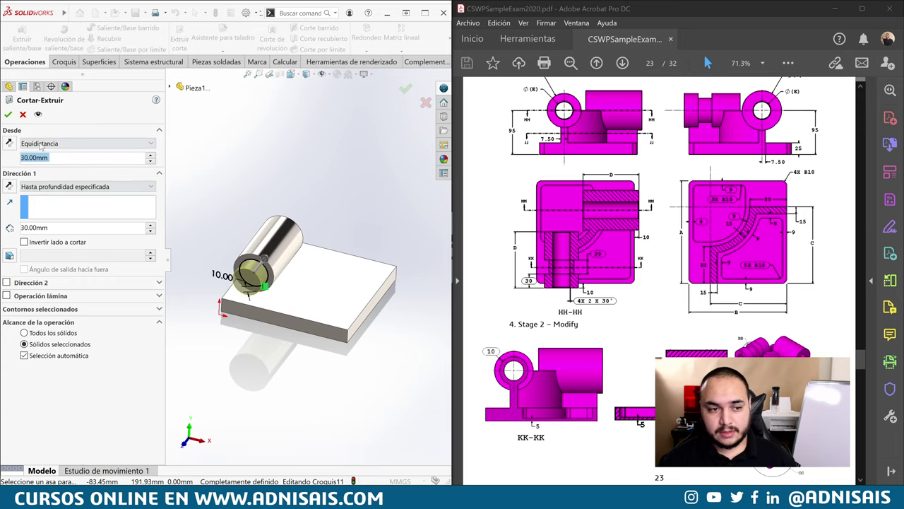
Limit the cut to the cylinder body only and accept it
{"action": "middle_click_drag", "start_coordinate": [304, 367], "coordinate": [305, 307]}
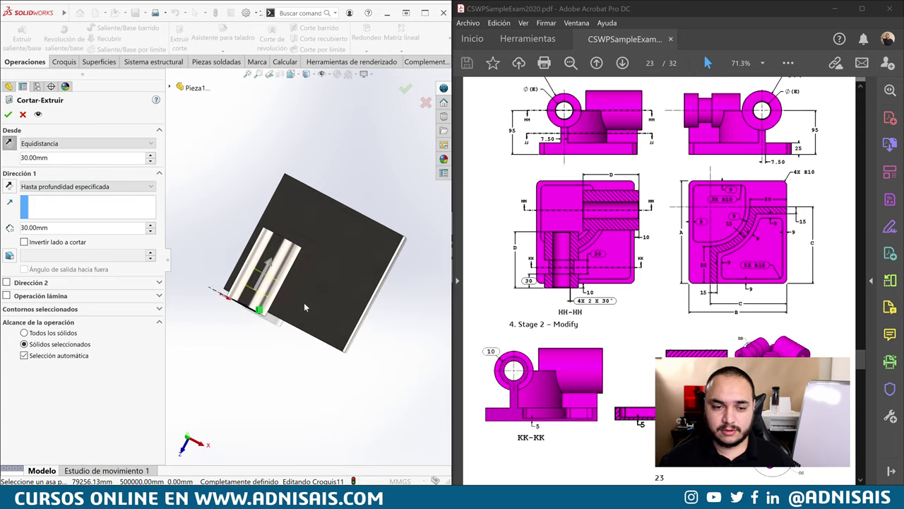
{"action": "scroll", "coordinate": [273, 301], "scroll_direction": "down", "scroll_amount": 3}
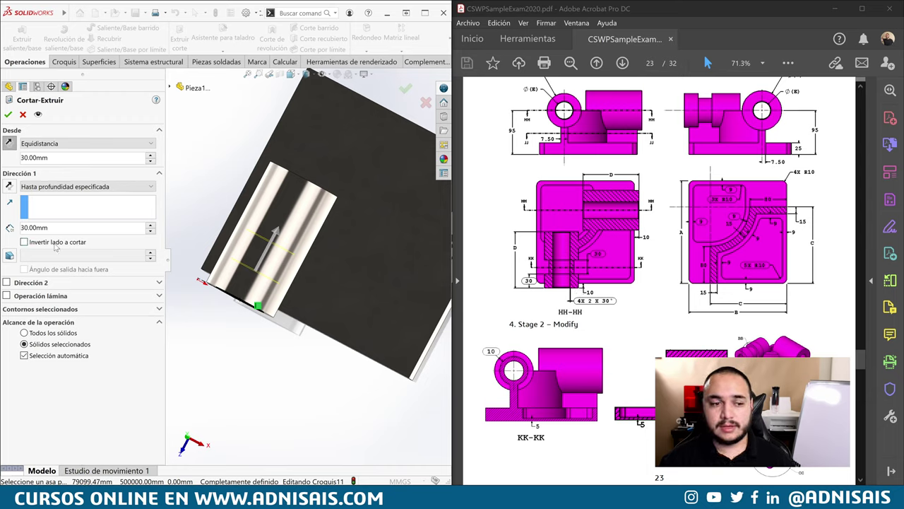
{"action": "middle_click_drag", "start_coordinate": [285, 258], "coordinate": [278, 249]}
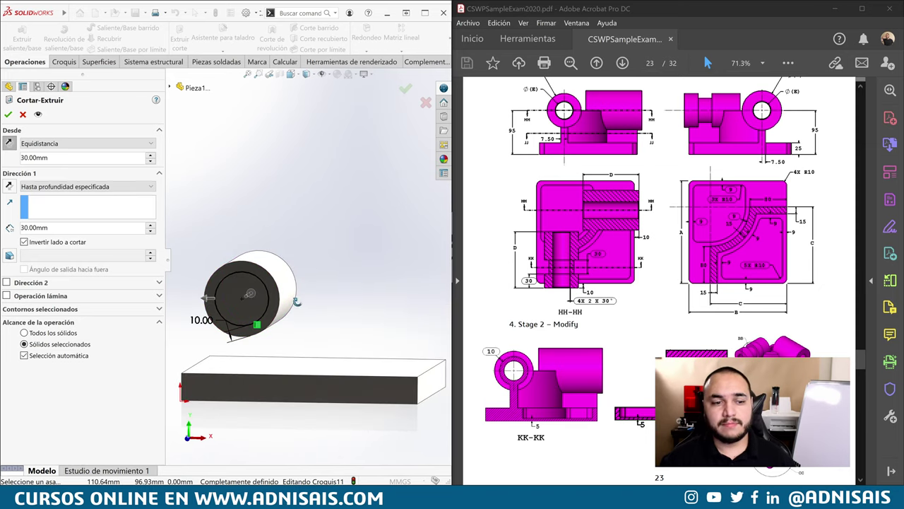
{"action": "middle_click_drag", "start_coordinate": [297, 302], "coordinate": [100, 349]}
{"action": "left_click", "coordinate": [60, 356]}
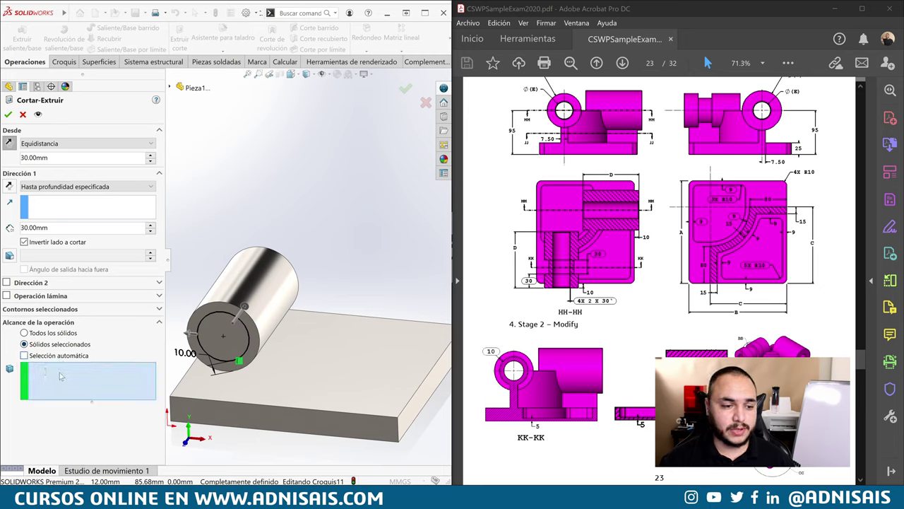
{"action": "left_click", "coordinate": [254, 291]}
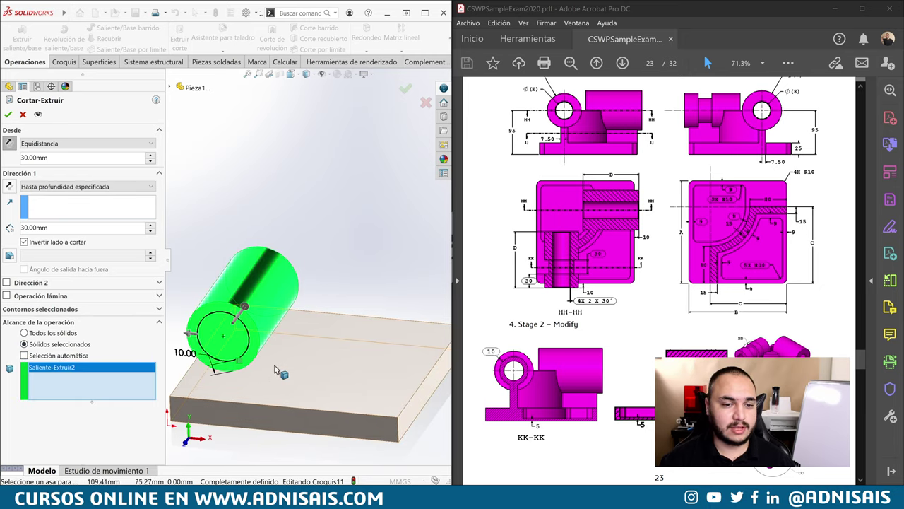
{"action": "left_click", "coordinate": [8, 114]}
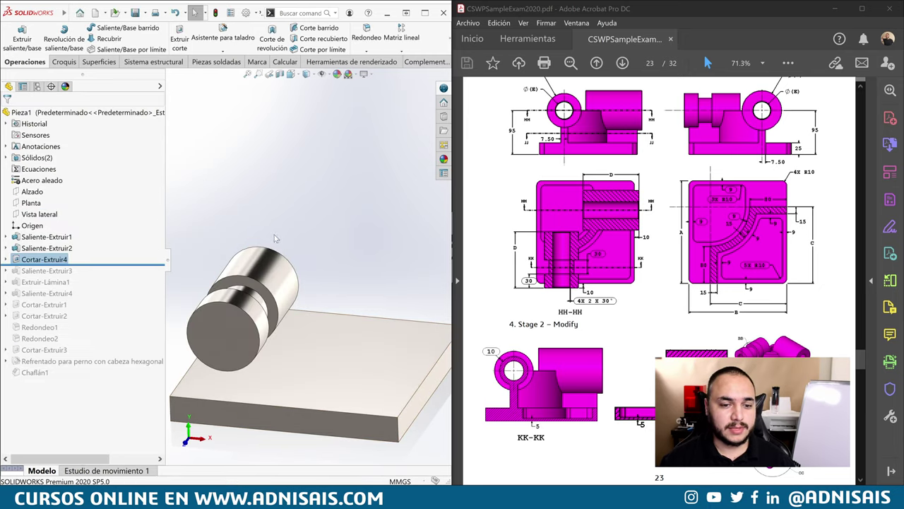
Roll the feature history forward to the end of the tree
{"action": "mouse_move", "coordinate": [212, 170]}
{"action": "middle_mouse_down"}
{"action": "mouse_move", "coordinate": [243, 263]}
{"action": "mouse_move", "coordinate": [282, 311]}
{"action": "middle_mouse_up"}
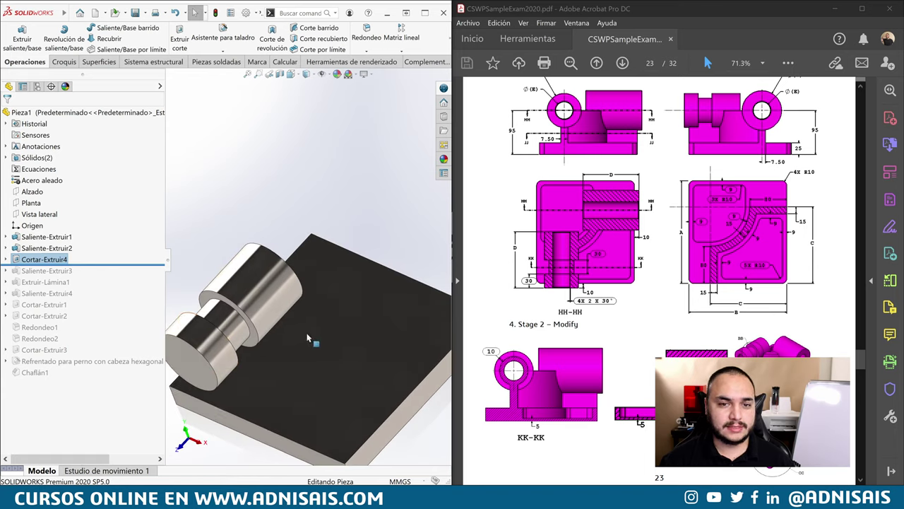
{"action": "scroll", "coordinate": [323, 344], "scroll_direction": "down", "scroll_amount": 2}
{"action": "scroll", "coordinate": [328, 332], "scroll_direction": "up", "scroll_amount": 5}
{"action": "left_click_drag", "start_coordinate": [120, 264], "coordinate": [123, 372]}
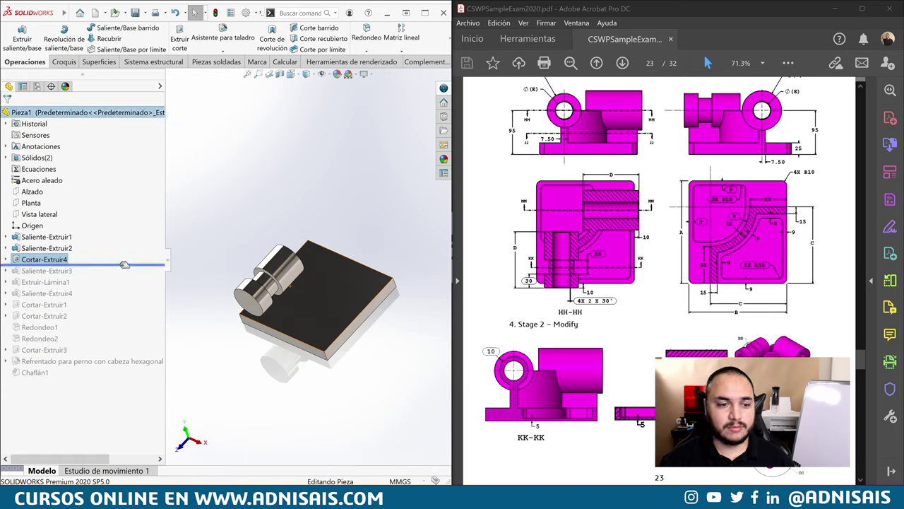
Suppress the Saliente-Extruir4 boss, which triggers a rebuild error on Cortar-Extruir3
{"action": "middle_click_drag", "start_coordinate": [238, 332], "coordinate": [280, 209]}
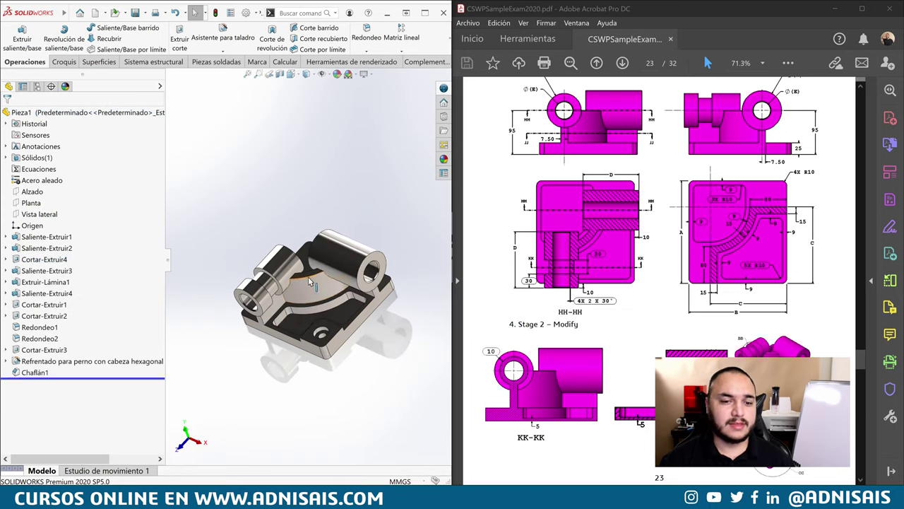
{"action": "scroll", "coordinate": [276, 276], "scroll_direction": "down", "scroll_amount": 2}
{"action": "scroll", "coordinate": [272, 285], "scroll_direction": "down", "scroll_amount": 3}
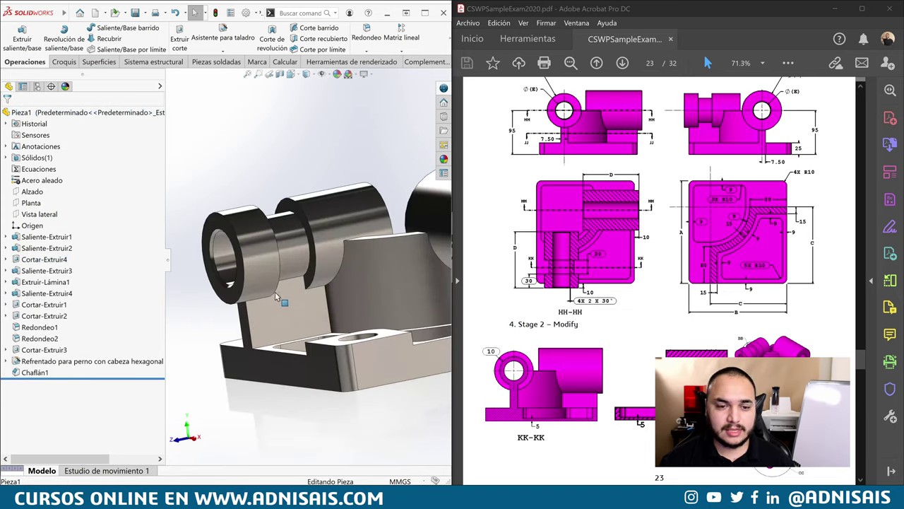
{"action": "left_click", "coordinate": [271, 286]}
{"action": "scroll", "coordinate": [271, 285], "scroll_direction": "down", "scroll_amount": 3}
{"action": "middle_click_drag", "start_coordinate": [271, 285], "coordinate": [293, 291]}
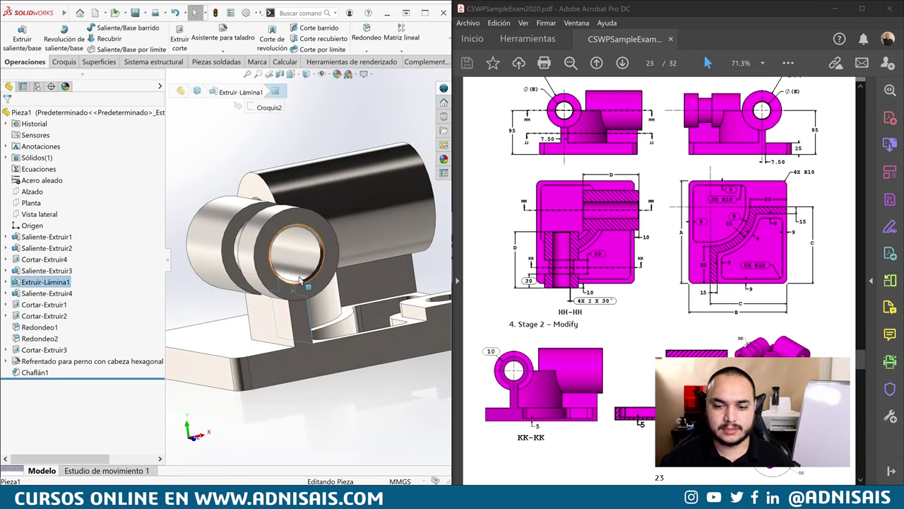
{"action": "mouse_move", "coordinate": [291, 233]}
{"action": "middle_mouse_down"}
{"action": "mouse_move", "coordinate": [293, 223]}
{"action": "mouse_move", "coordinate": [288, 234]}
{"action": "mouse_move", "coordinate": [399, 272]}
{"action": "middle_mouse_up"}
{"action": "scroll", "coordinate": [287, 235], "scroll_direction": "up", "scroll_amount": 3}
{"action": "scroll", "coordinate": [399, 272], "scroll_direction": "down", "scroll_amount": 3}
{"action": "scroll", "coordinate": [318, 290], "scroll_direction": "down", "scroll_amount": 3}
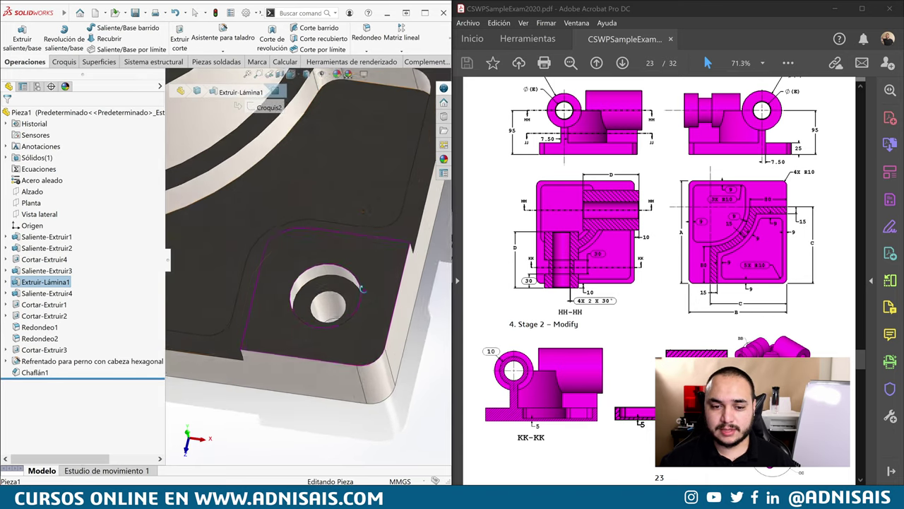
{"action": "left_click", "coordinate": [258, 307]}
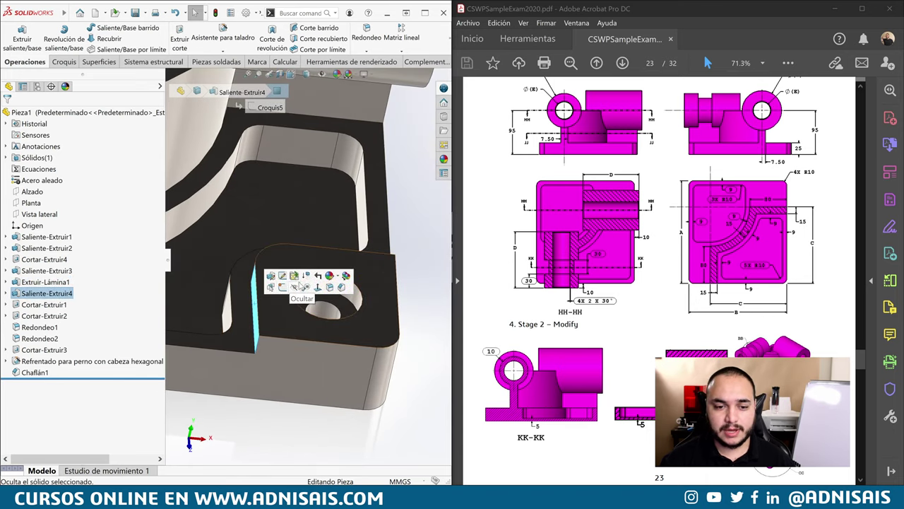
{"action": "left_click_drag", "start_coordinate": [257, 307], "coordinate": [304, 276]}
Dismiss the rebuild error and suppress the failing Cortar-Extruir3 cut
{"action": "left_click", "coordinate": [445, 256]}
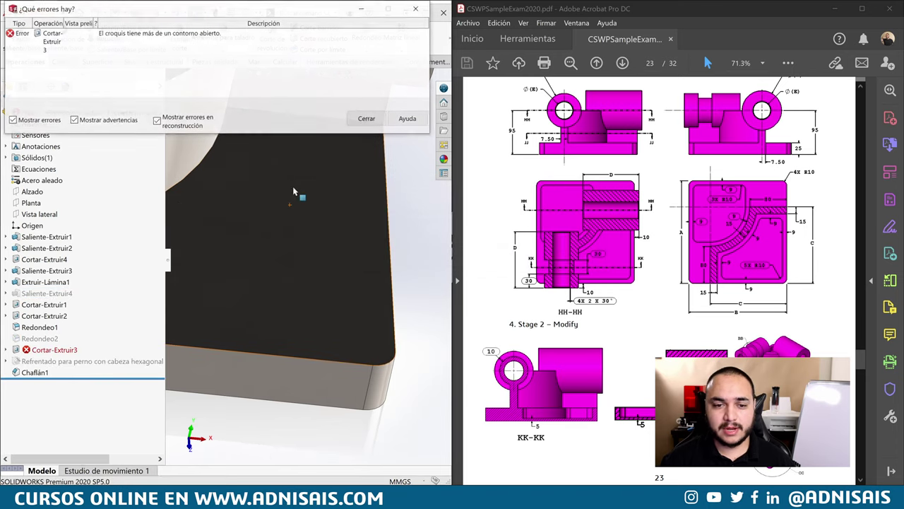
{"action": "left_click", "coordinate": [367, 119]}
{"action": "key", "text": "f"}
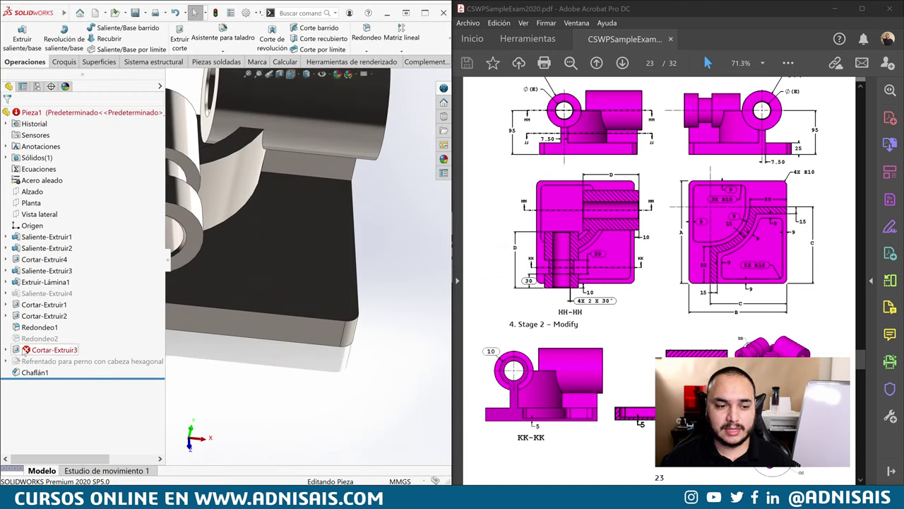
{"action": "left_click", "coordinate": [53, 350]}
{"action": "middle_click_drag", "start_coordinate": [294, 278], "coordinate": [254, 297]}
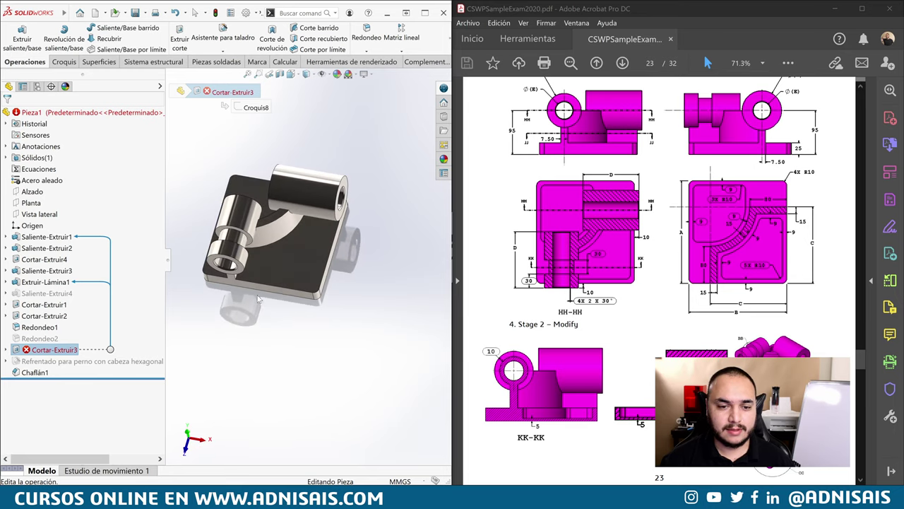
{"action": "left_click", "coordinate": [6, 350]}
{"action": "left_click", "coordinate": [50, 361]}
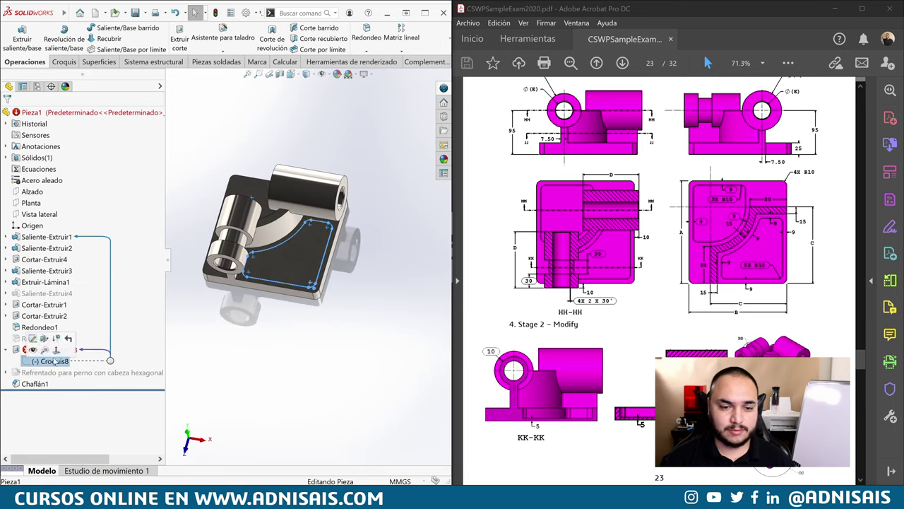
{"action": "left_click", "coordinate": [42, 350]}
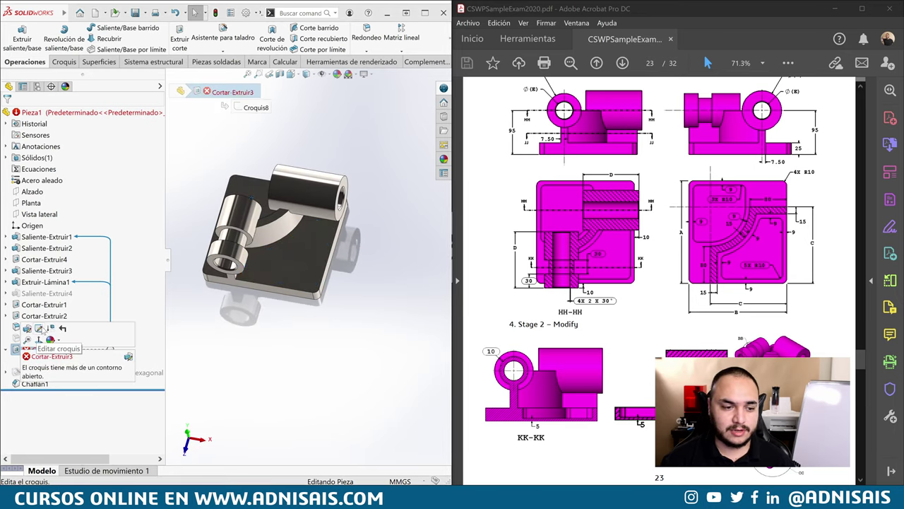
{"action": "left_click", "coordinate": [62, 329]}
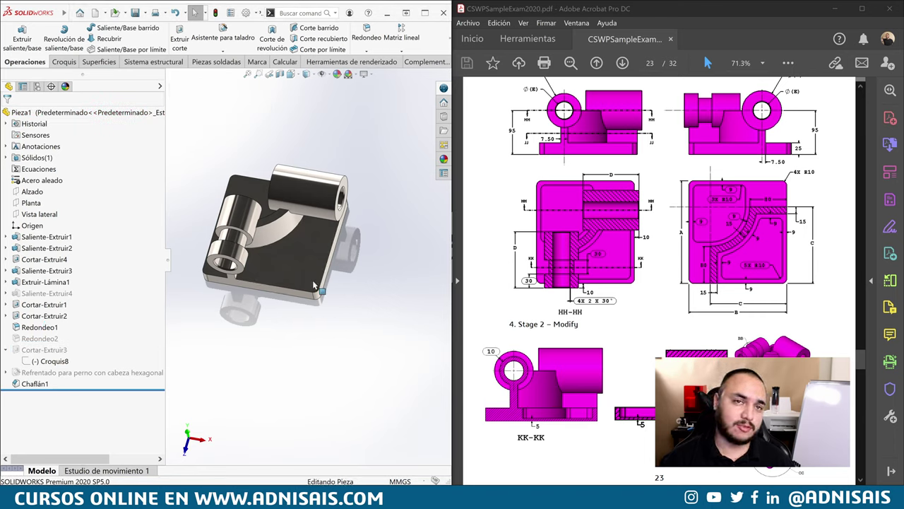
Orbit the part and select the base's top face
{"action": "middle_click_drag", "start_coordinate": [315, 285], "coordinate": [276, 231]}
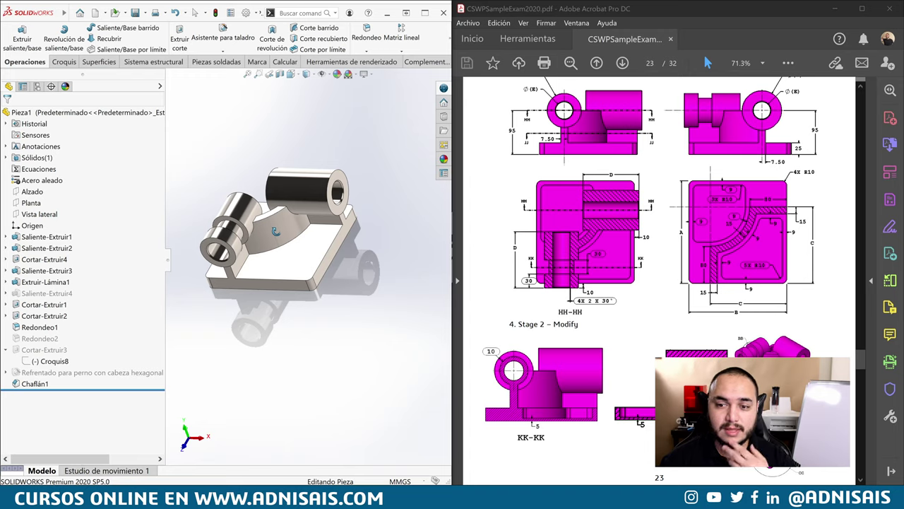
{"action": "scroll", "coordinate": [283, 237], "scroll_direction": "down", "scroll_amount": 3}
{"action": "left_click", "coordinate": [309, 252]}
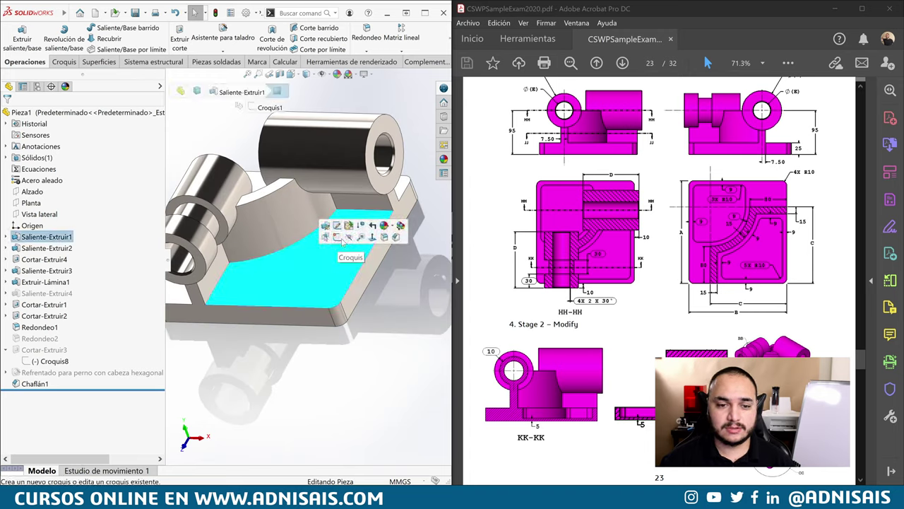
Sketch on the base's top face an outline offset 9 mm inward from its edges
{"action": "left_click", "coordinate": [337, 237]}
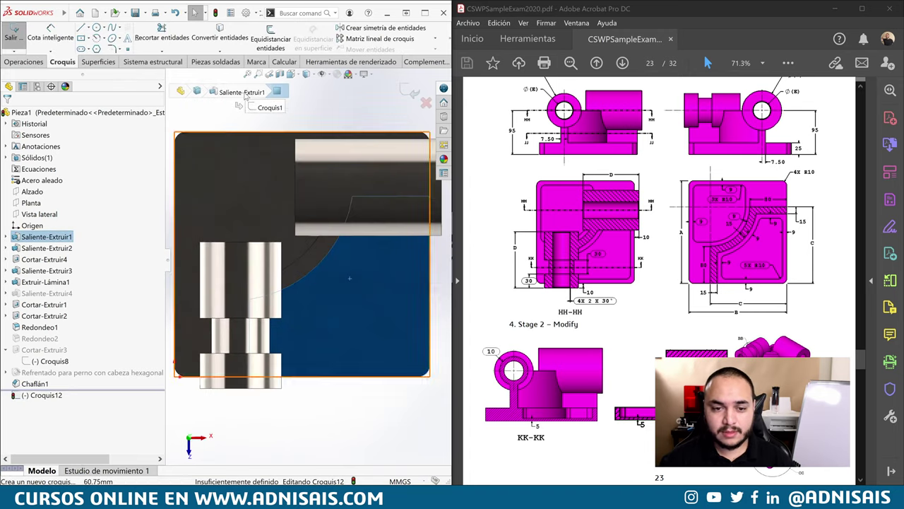
{"action": "left_click", "coordinate": [270, 37]}
{"action": "type", "text": "9"}
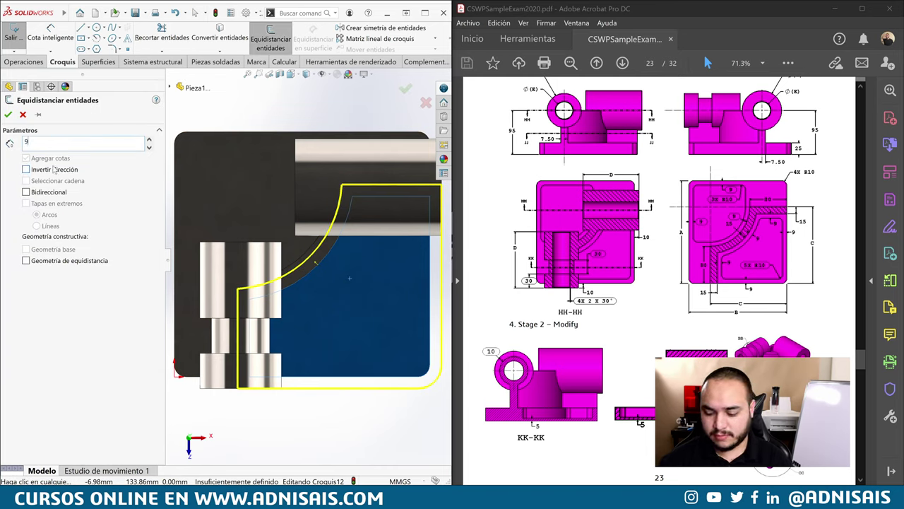
{"action": "left_click", "coordinate": [31, 172]}
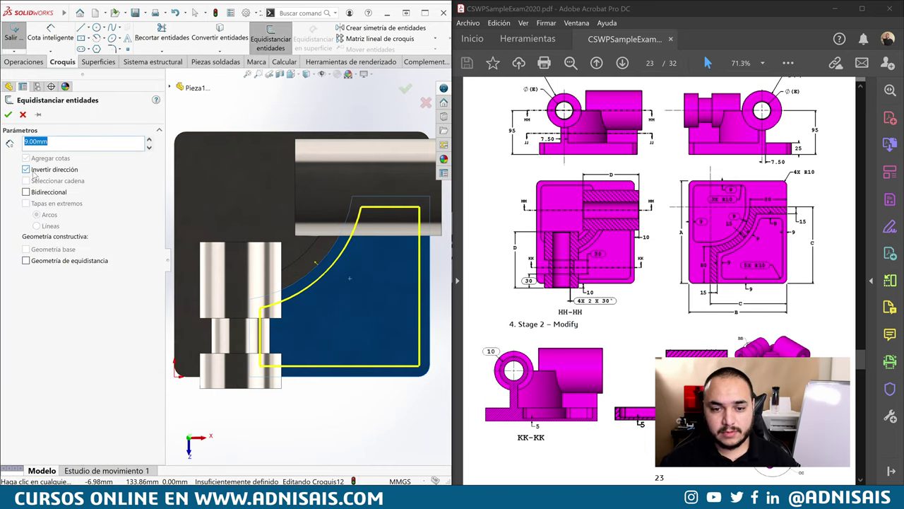
{"action": "left_click", "coordinate": [8, 113]}
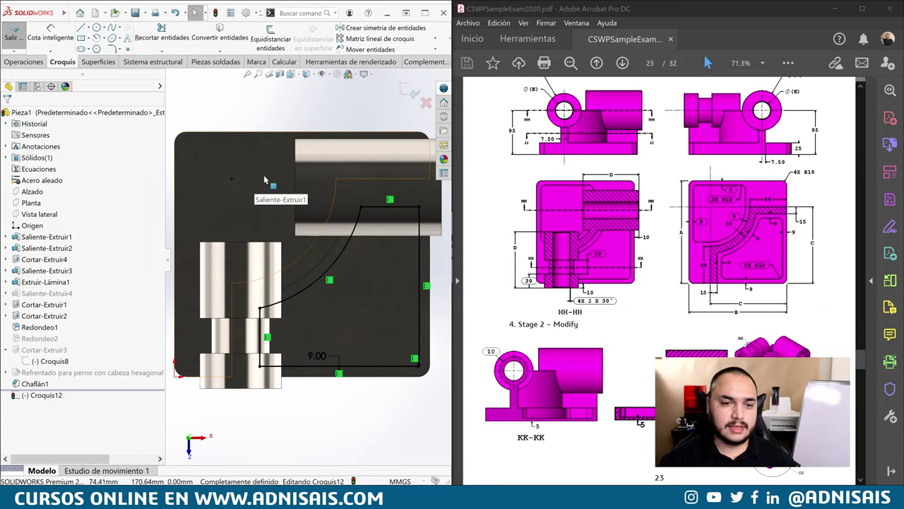
{"action": "left_click", "coordinate": [265, 180]}
{"action": "key", "text": "f"}
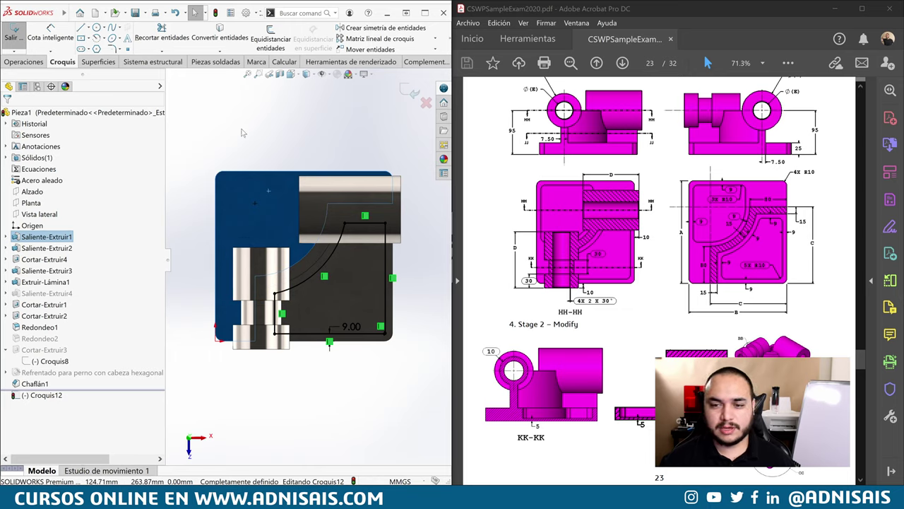
Draw the closing lines and tangent arc of the inner pocket outline
{"action": "key", "text": "l"}
{"action": "left_click", "coordinate": [228, 185]}
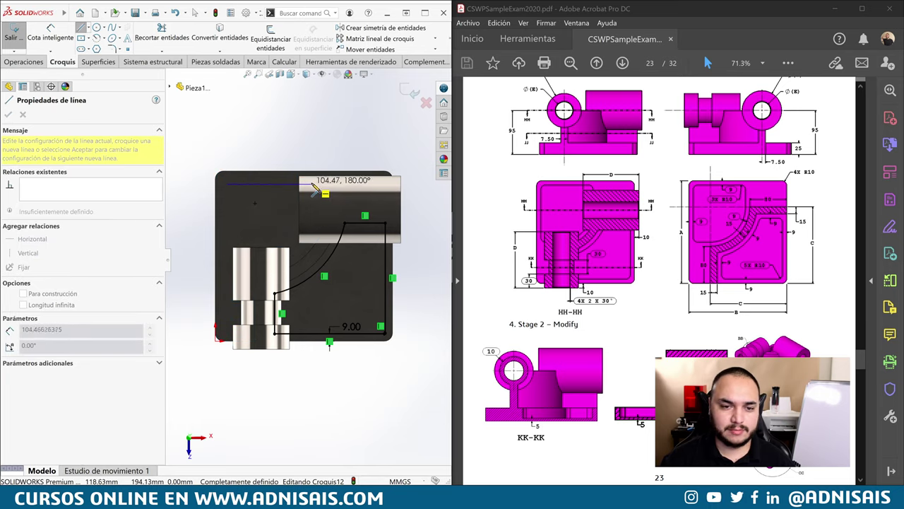
{"action": "left_click", "coordinate": [311, 184]}
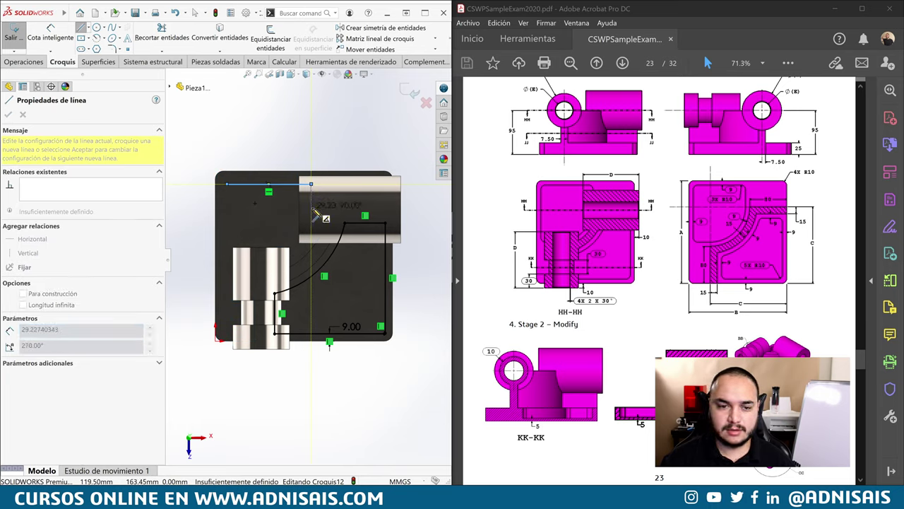
{"action": "key", "text": "a"}
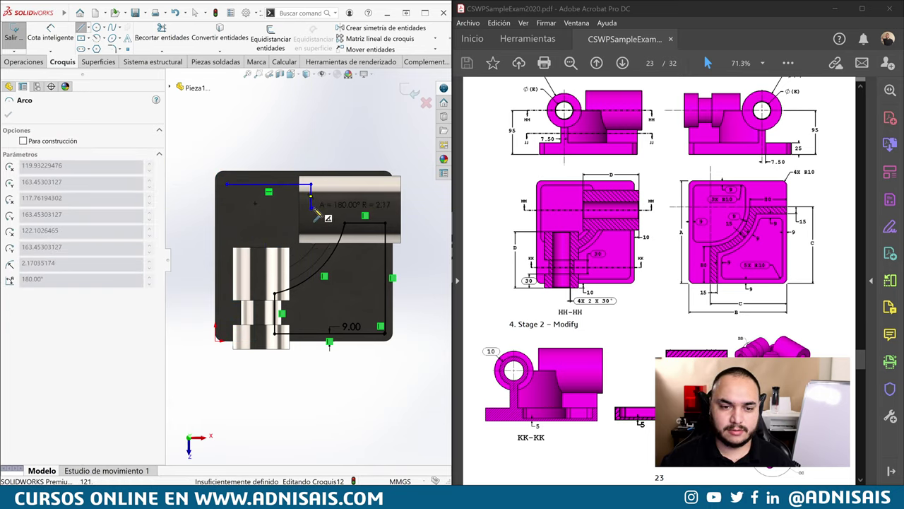
{"action": "left_click", "coordinate": [275, 265]}
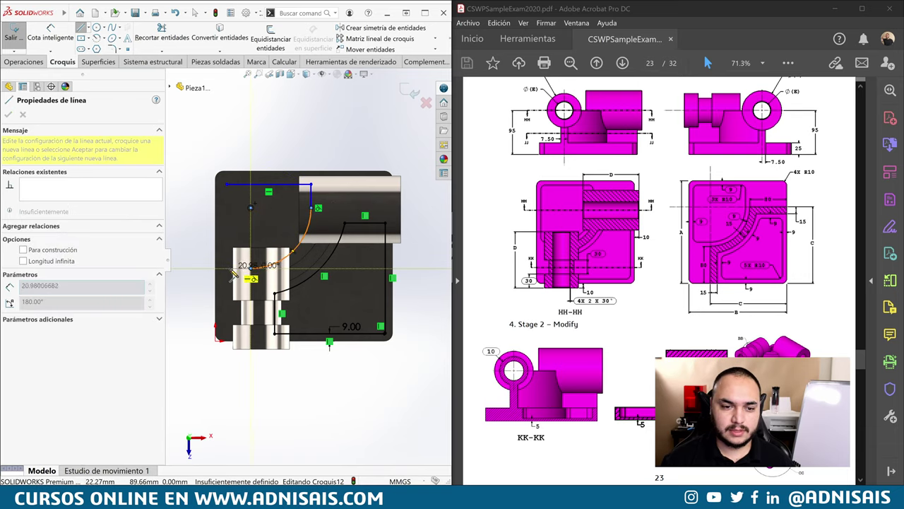
{"action": "left_click", "coordinate": [228, 267]}
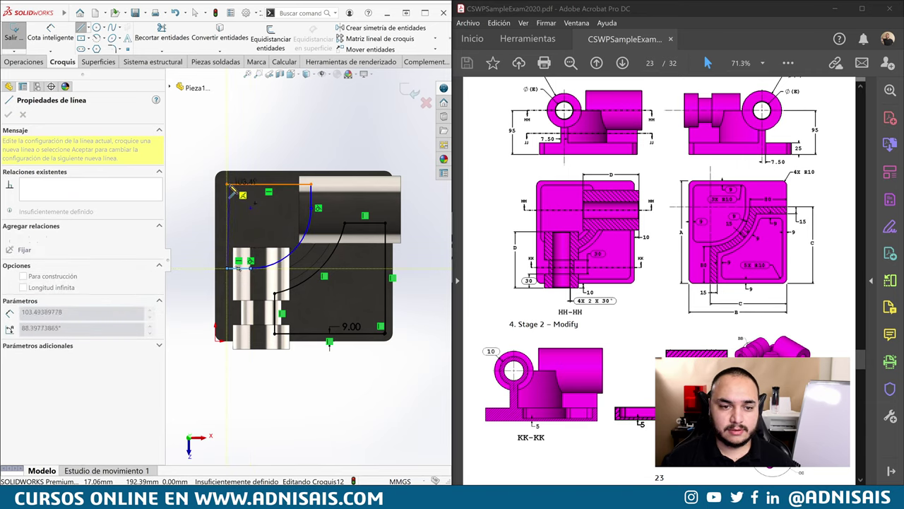
{"action": "left_click", "coordinate": [227, 185]}
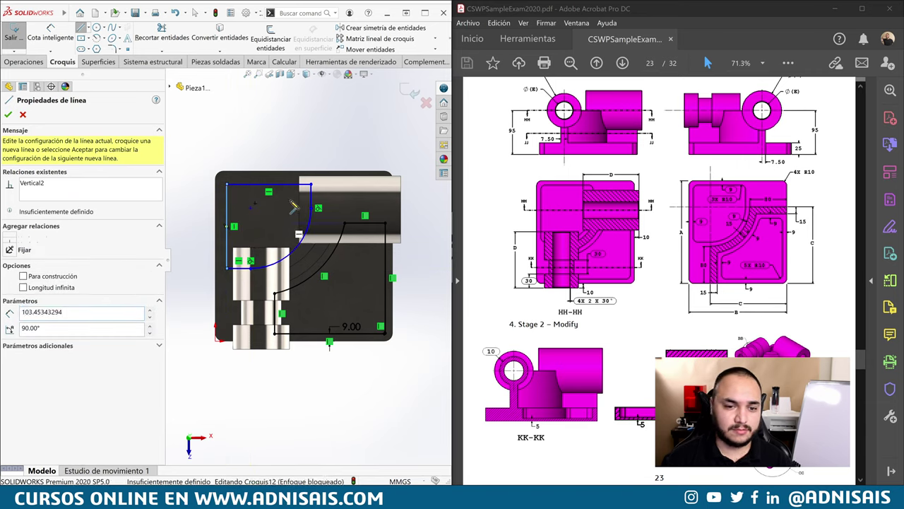
Dimension the outline's top and left offsets to 9 mm
{"action": "right_click_drag", "start_coordinate": [293, 205], "coordinate": [277, 195]}
{"action": "left_click", "coordinate": [282, 190]}
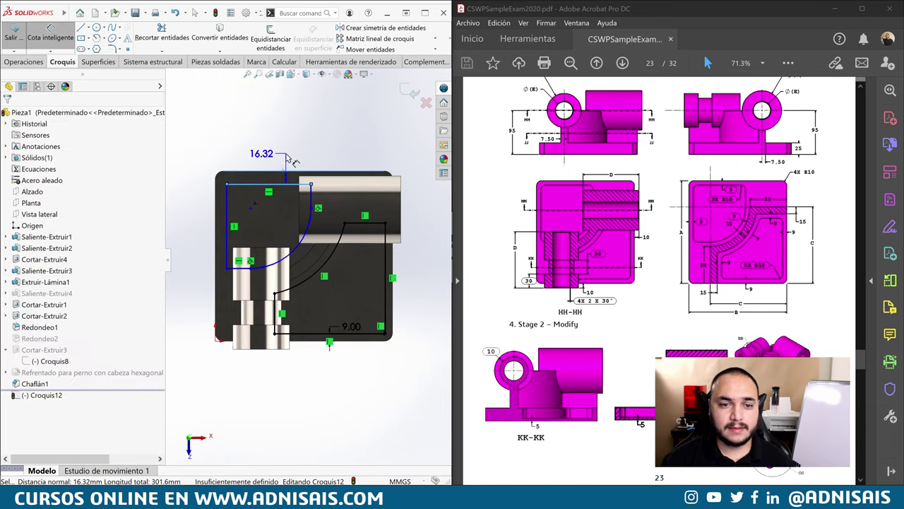
{"action": "left_click", "coordinate": [285, 156]}
{"action": "type", "text": "9.00mm"}
{"action": "key", "text": "Return"}
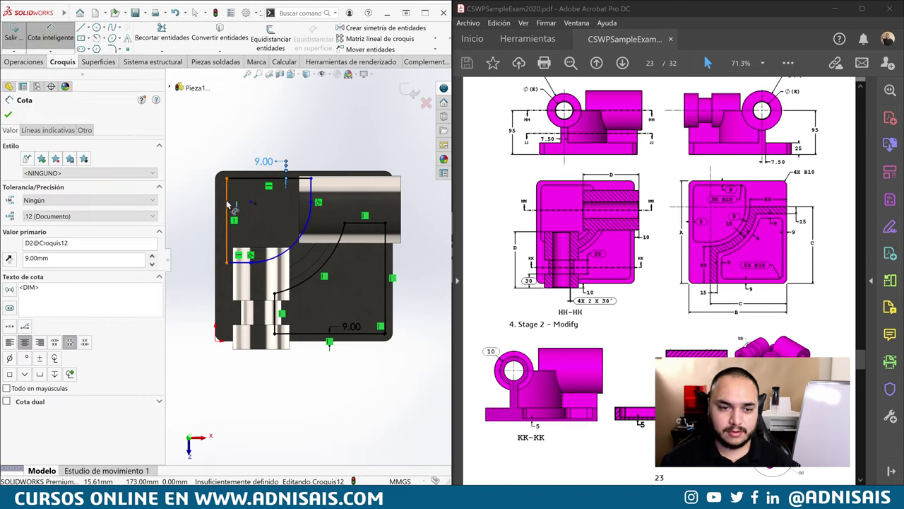
{"action": "left_click", "coordinate": [227, 208]}
{"action": "left_click", "coordinate": [202, 205]}
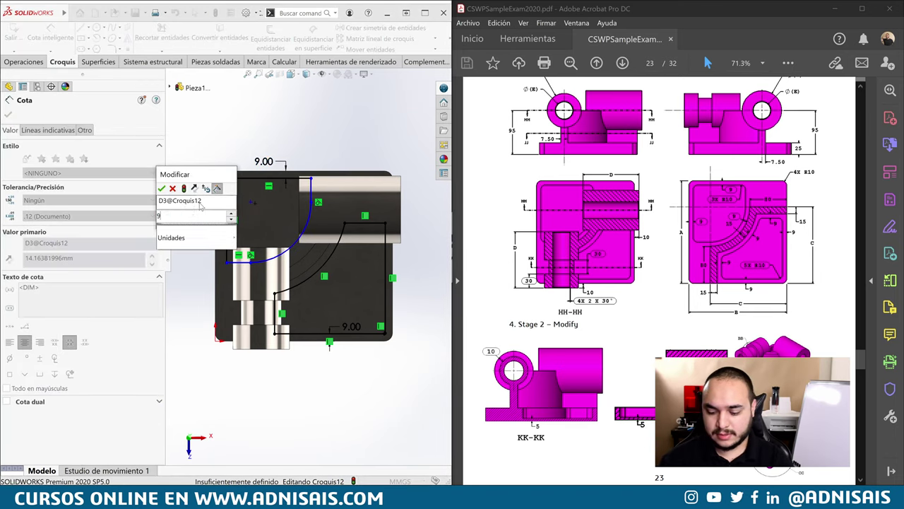
{"action": "type", "text": "9"}
{"action": "key", "text": "Return"}
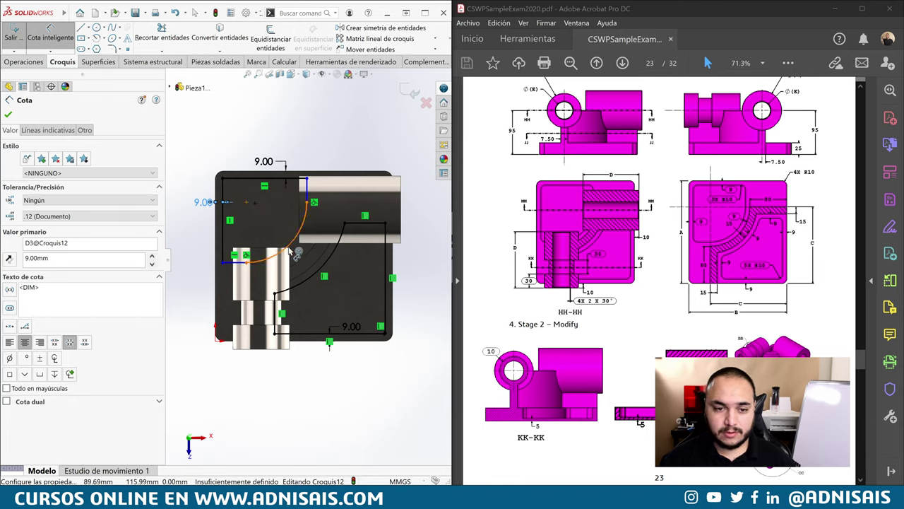
{"action": "key", "text": "Escape"}
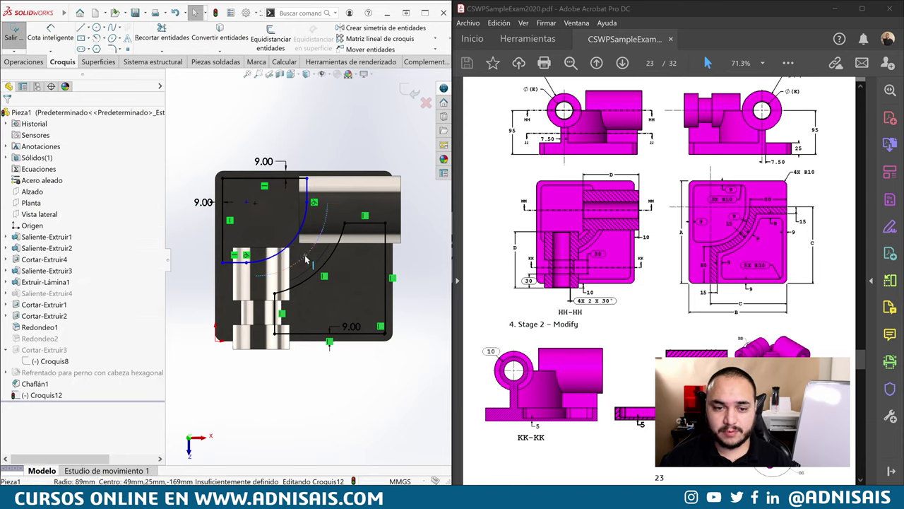
Relate the arc to the curved edge, set its offset to 9, and constrain the right line
{"action": "left_click", "coordinate": [297, 233]}
{"action": "left_click", "coordinate": [305, 240], "text": "ctrl"}
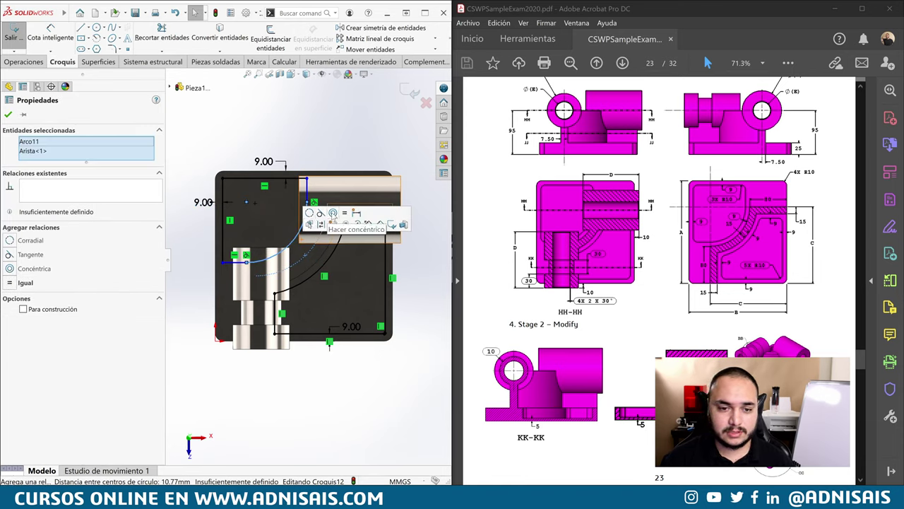
{"action": "right_click_drag", "start_coordinate": [309, 144], "coordinate": [311, 113]}
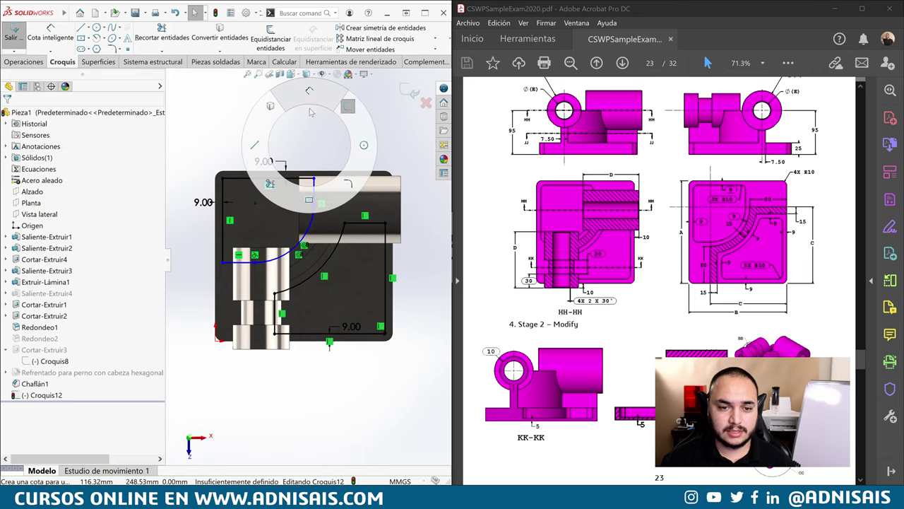
{"action": "left_click", "coordinate": [297, 251]}
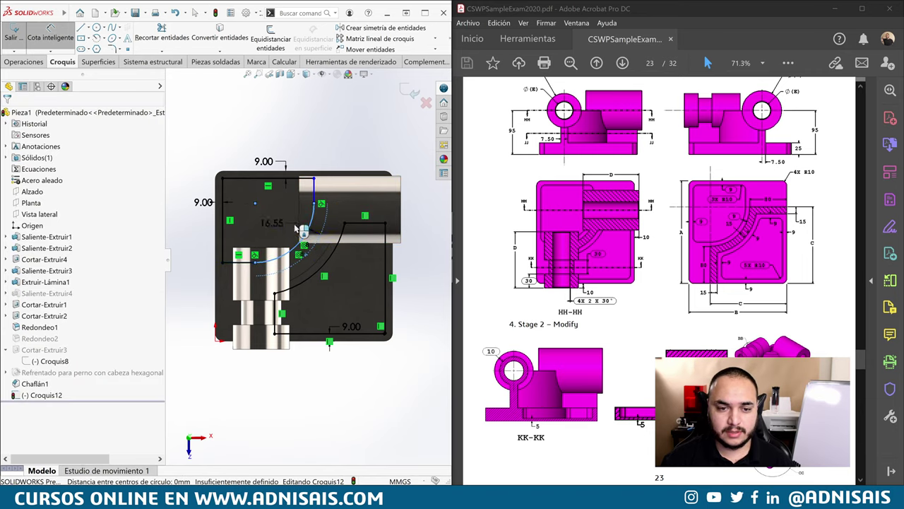
{"action": "left_click", "coordinate": [298, 227]}
{"action": "type", "text": "9"}
{"action": "key", "text": "Return"}
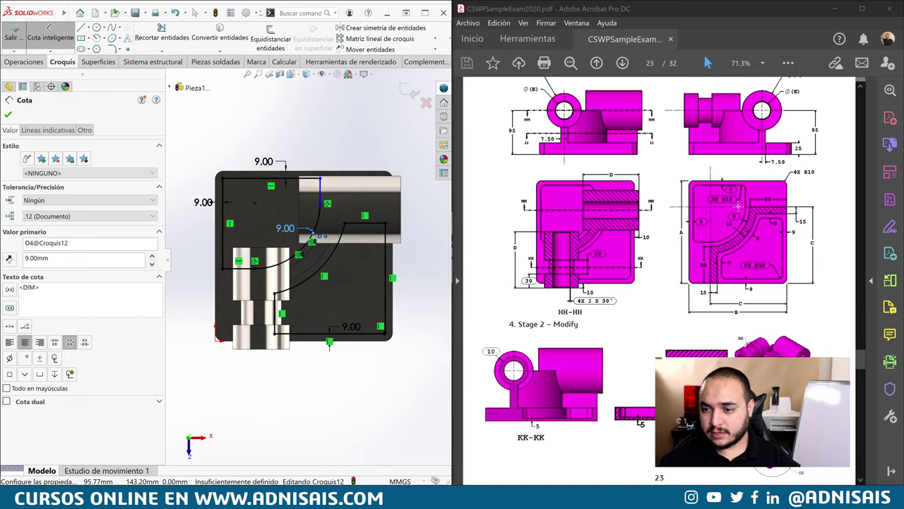
{"action": "key", "text": "Escape"}
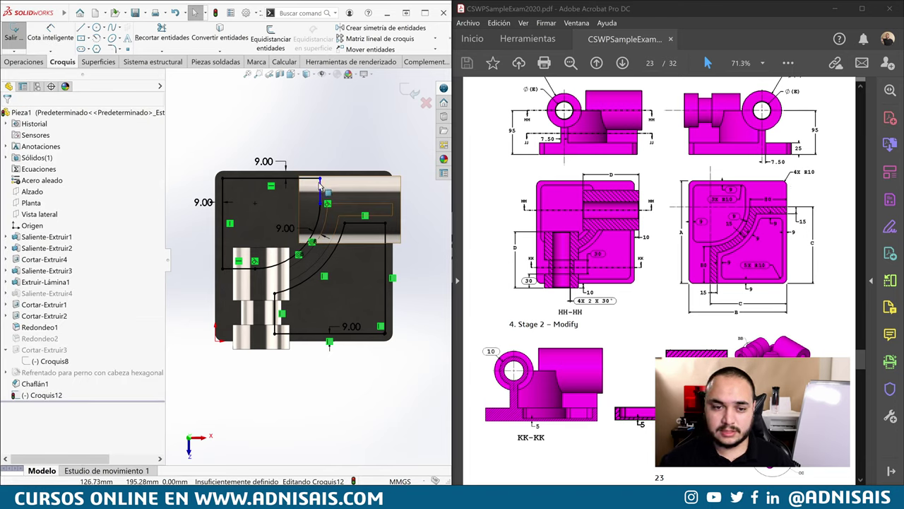
{"action": "left_click", "coordinate": [320, 191]}
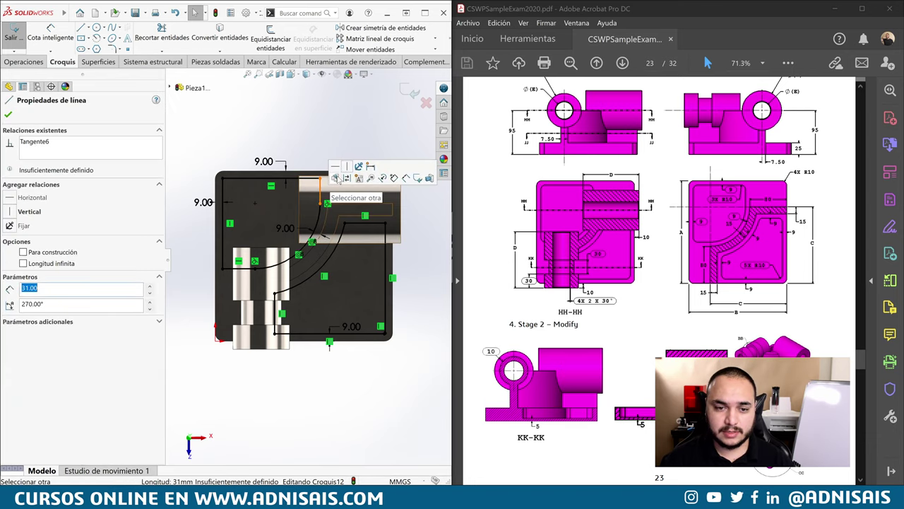
{"action": "key", "text": "Escape"}
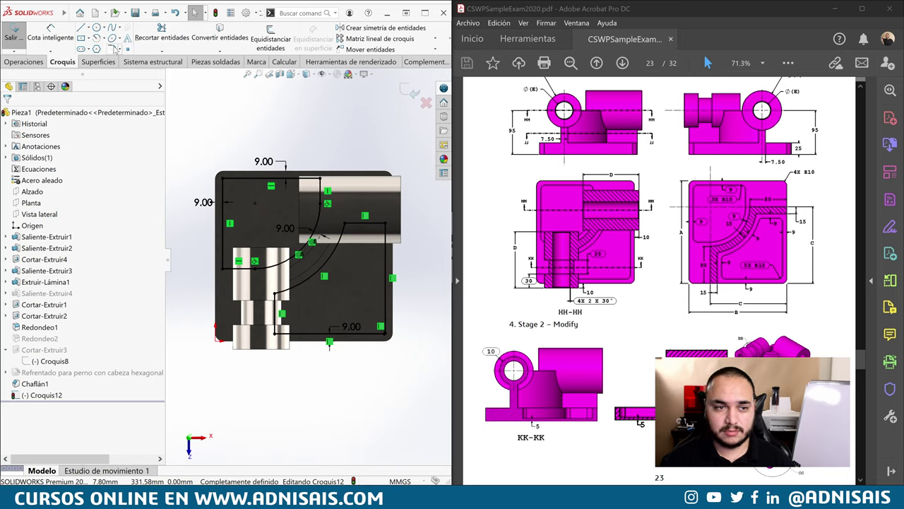
Box-select the whole pocket outline and round its corners with 10 mm sketch fillets
{"action": "left_click", "coordinate": [111, 48]}
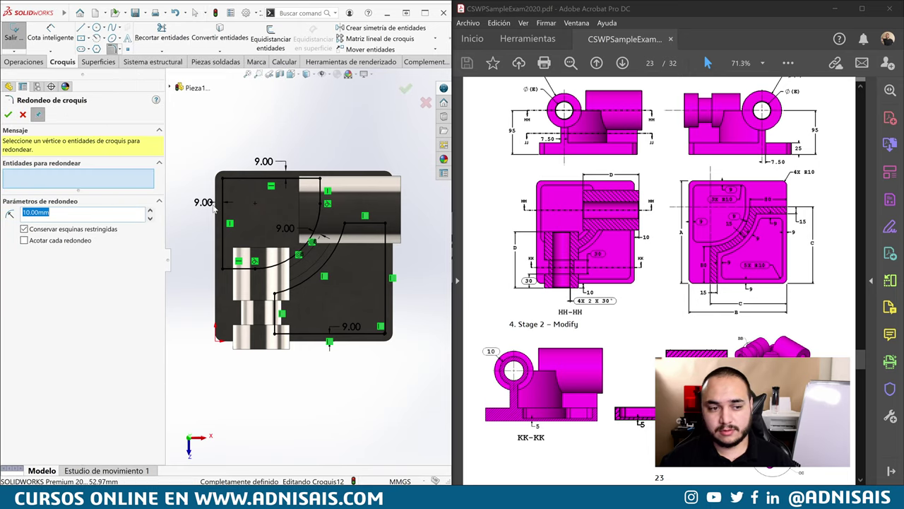
{"action": "left_click_drag", "start_coordinate": [191, 128], "coordinate": [399, 375]}
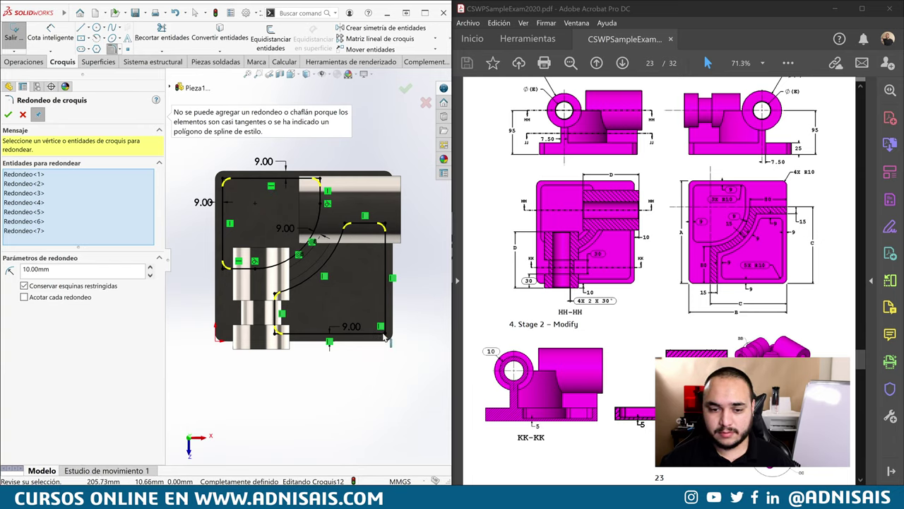
{"action": "scroll", "coordinate": [417, 348], "scroll_direction": "up", "scroll_amount": 5}
{"action": "scroll", "coordinate": [321, 286], "scroll_direction": "up", "scroll_amount": 3}
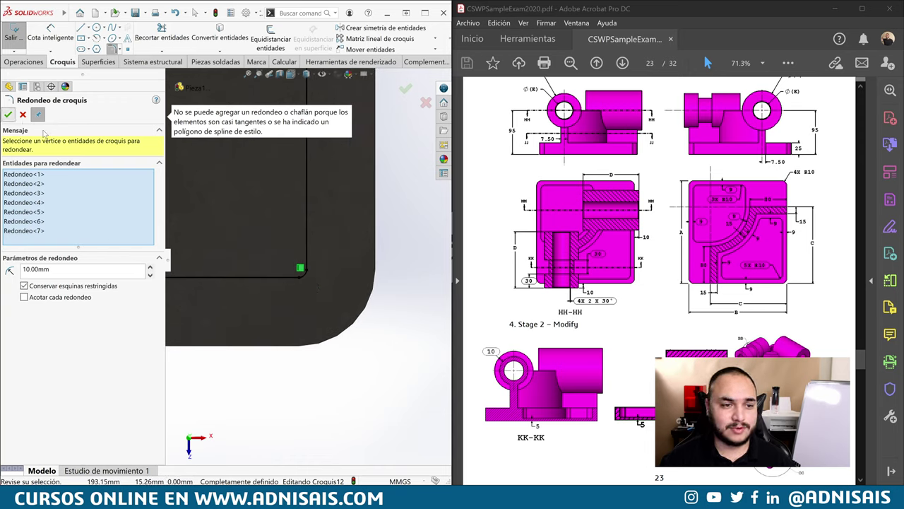
{"action": "key", "text": "Return"}
{"action": "left_click", "coordinate": [8, 115]}
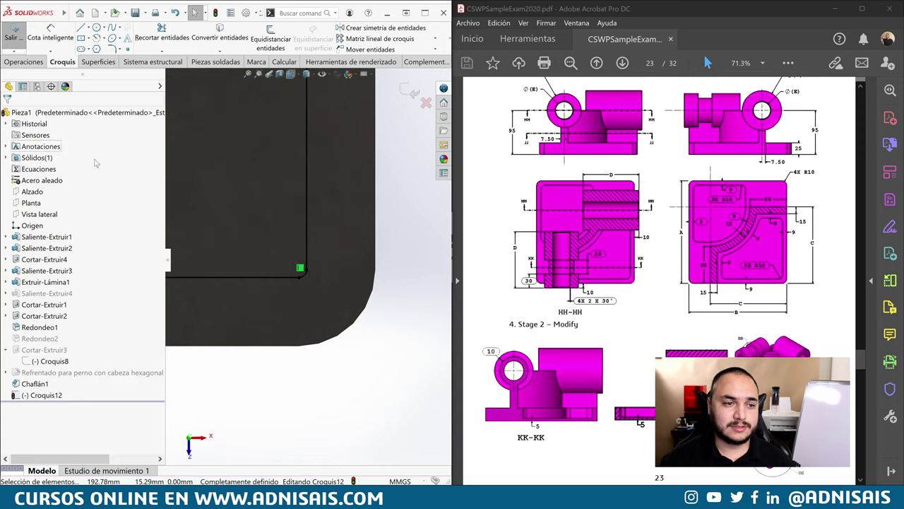
Trim the overlapping bottom and vertical lines at the outline's lower-right corner
{"action": "left_click", "coordinate": [304, 274]}
{"action": "key", "text": "Escape"}
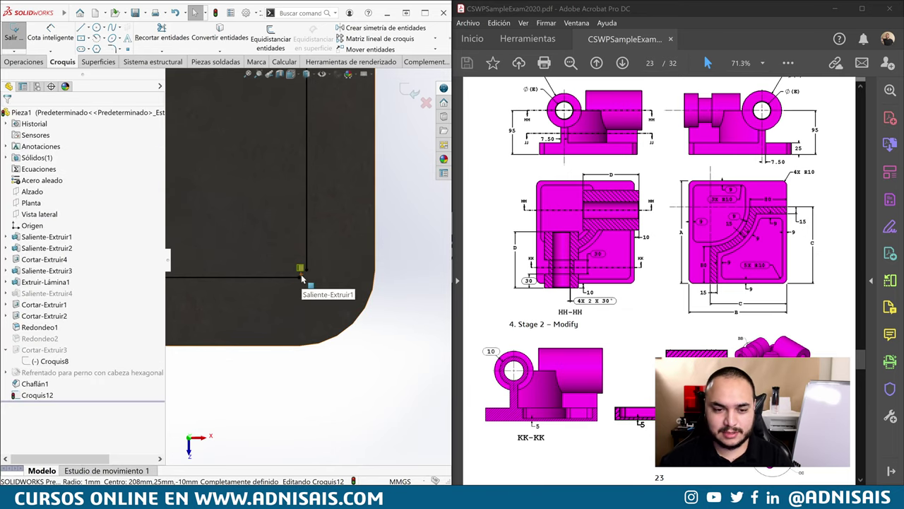
{"action": "key", "text": "l"}
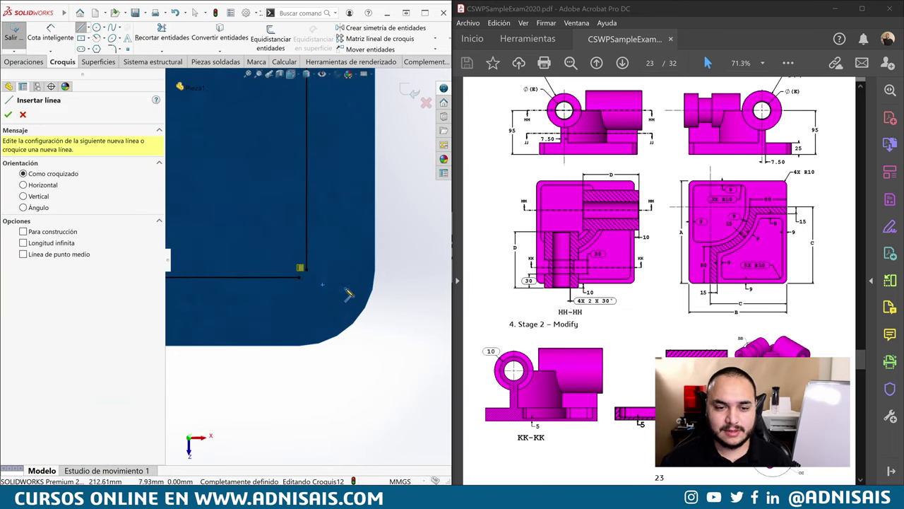
{"action": "right_click_drag", "start_coordinate": [349, 288], "coordinate": [286, 305]}
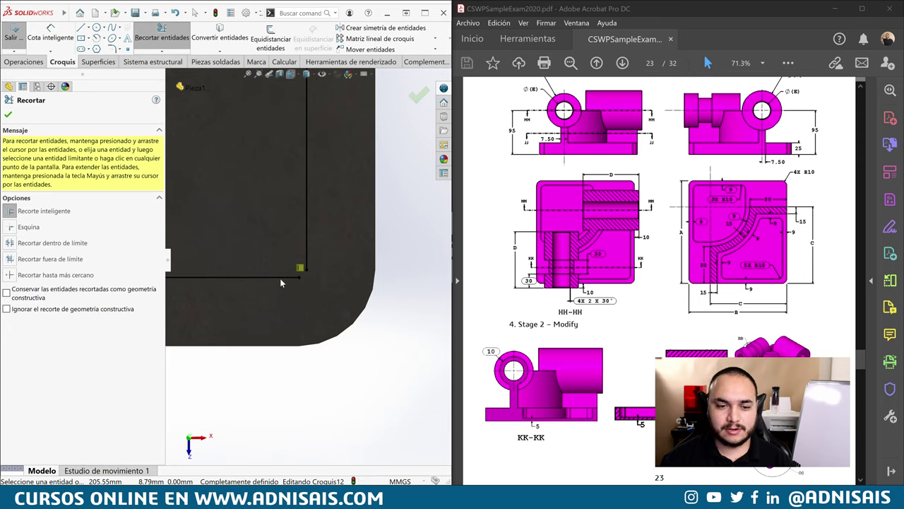
{"action": "left_click_drag", "start_coordinate": [280, 277], "coordinate": [393, 277]}
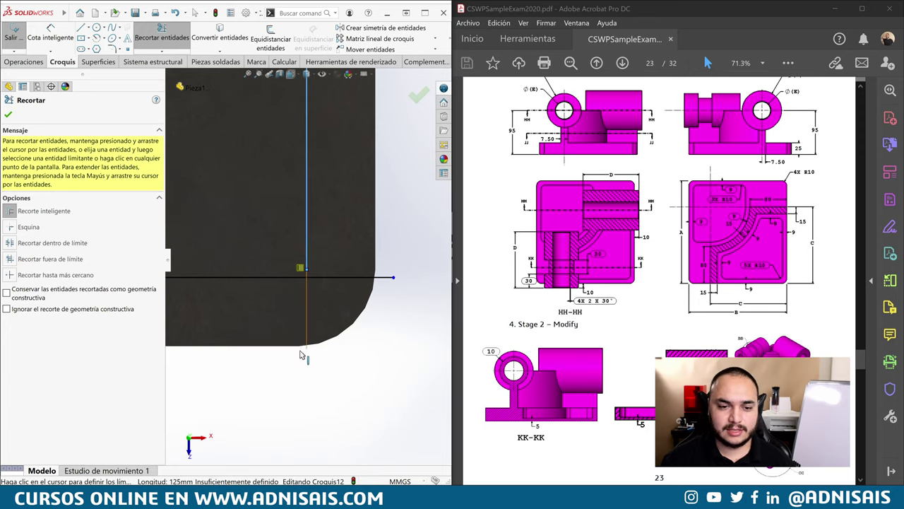
{"action": "left_click", "coordinate": [353, 277]}
{"action": "left_click", "coordinate": [306, 325]}
{"action": "key", "text": "Escape"}
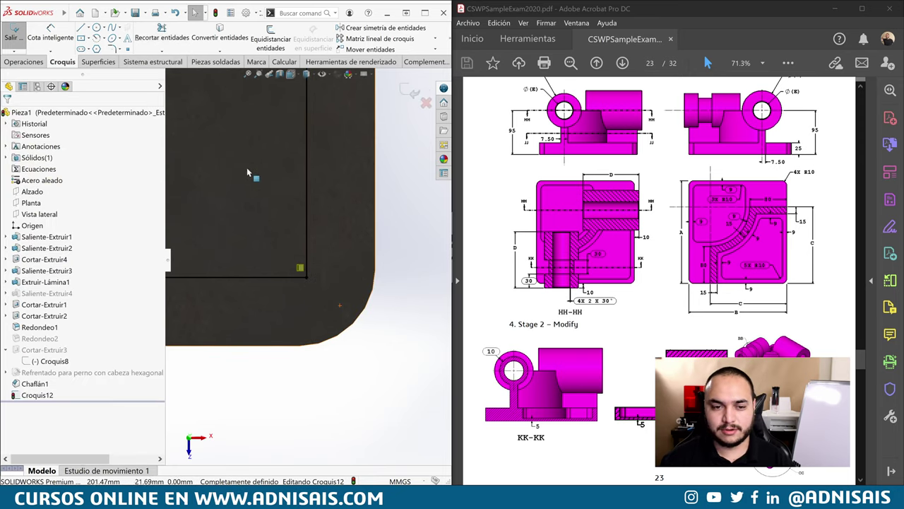
Fillet the trimmed lower-right corner at R10
{"action": "left_click", "coordinate": [112, 49]}
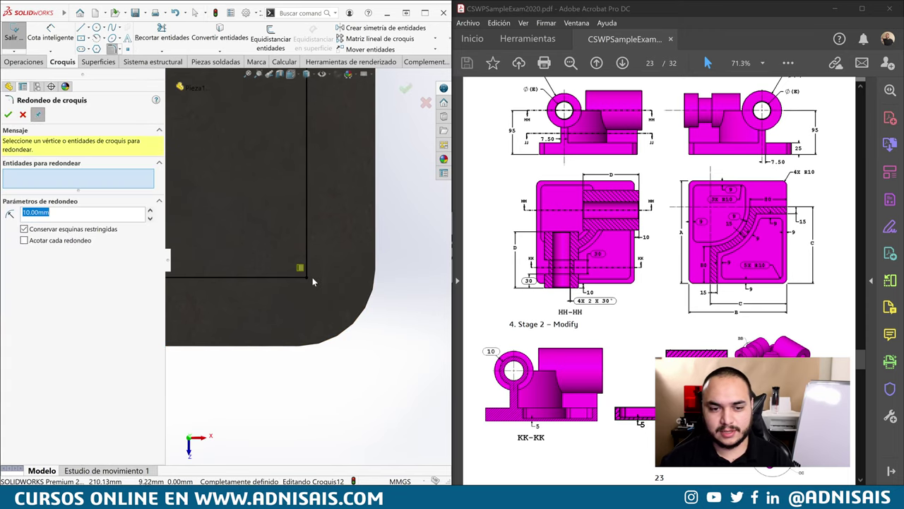
{"action": "left_click", "coordinate": [308, 277]}
{"action": "key", "text": "Escape"}
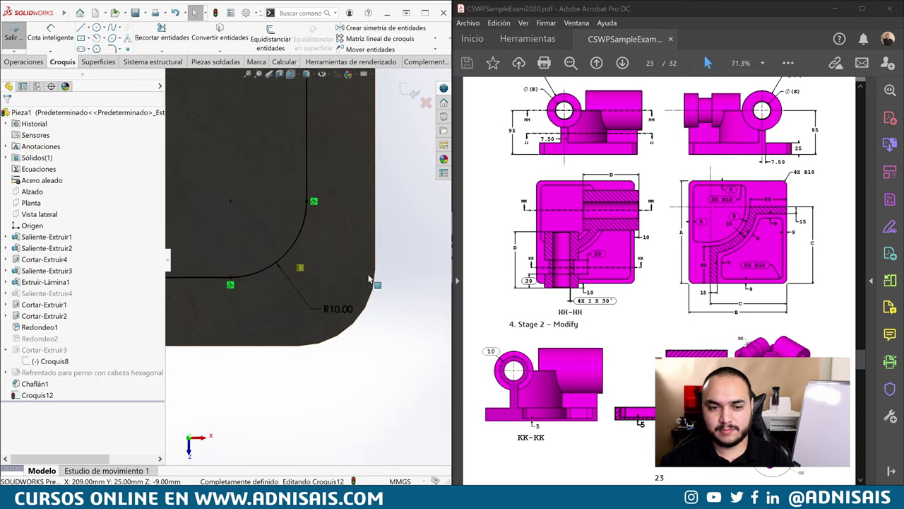
{"action": "scroll", "coordinate": [311, 274], "scroll_direction": "up", "scroll_amount": 5}
{"action": "scroll", "coordinate": [668, 270], "scroll_direction": "up", "scroll_amount": 1}
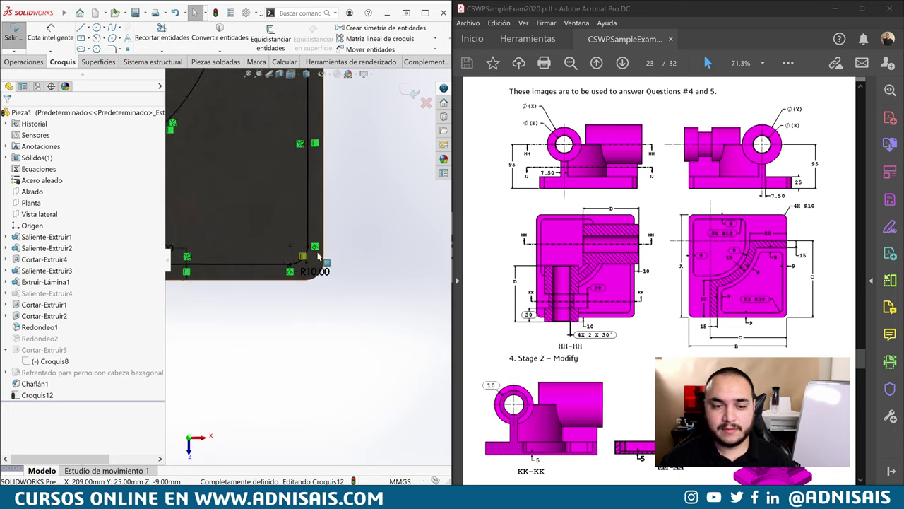
{"action": "scroll", "coordinate": [282, 212], "scroll_direction": "up", "scroll_amount": 5}
{"action": "scroll", "coordinate": [241, 212], "scroll_direction": "down", "scroll_amount": 3}
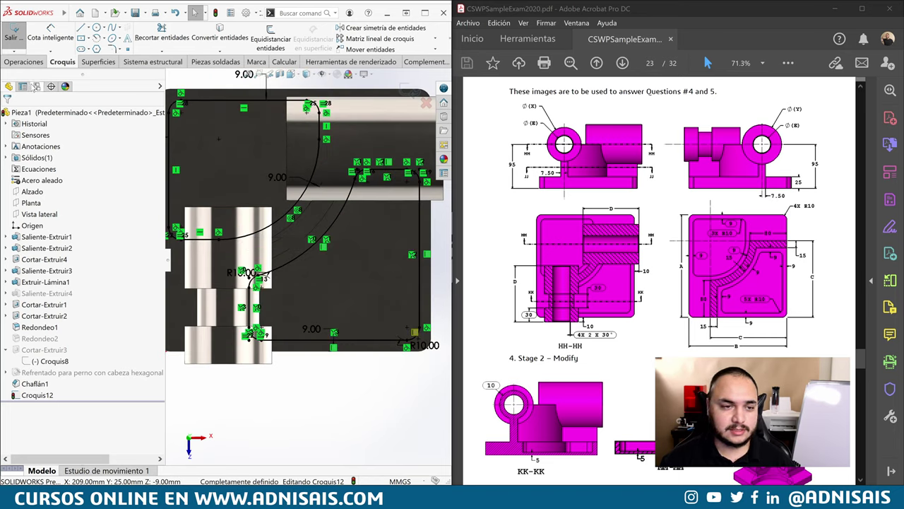
Cut-extrude the Croquis12 pocket, ending Offset From Surface 5 mm from the bottom face
{"action": "left_click", "coordinate": [46, 63]}
{"action": "left_click", "coordinate": [179, 38]}
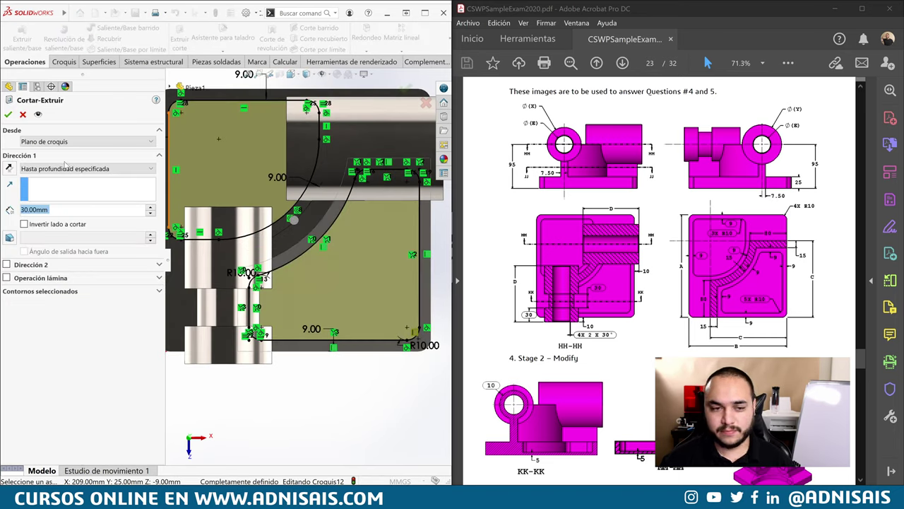
{"action": "left_click", "coordinate": [65, 168]}
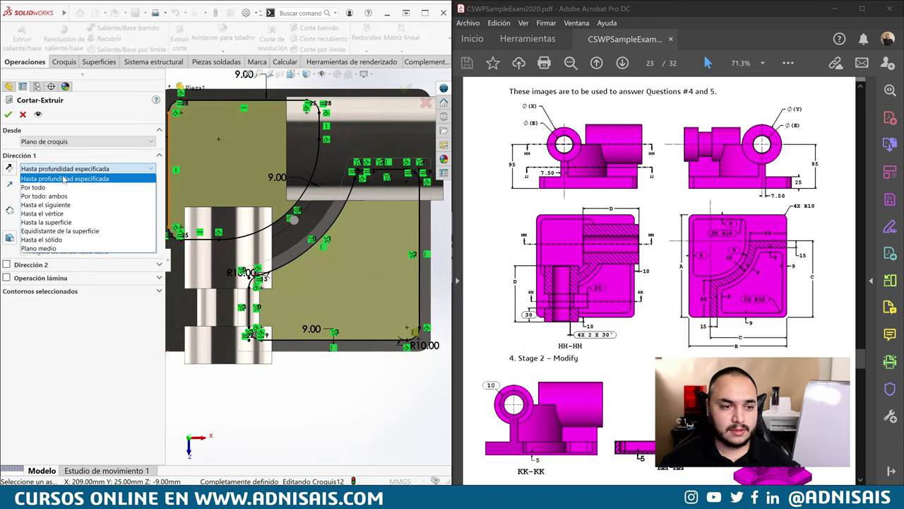
{"action": "left_click", "coordinate": [64, 230]}
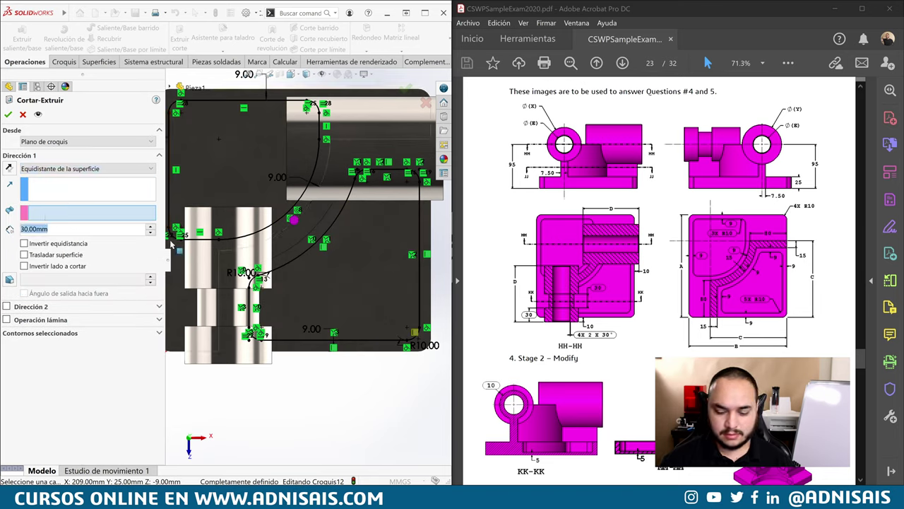
{"action": "type", "text": "5"}
{"action": "key", "text": "Return"}
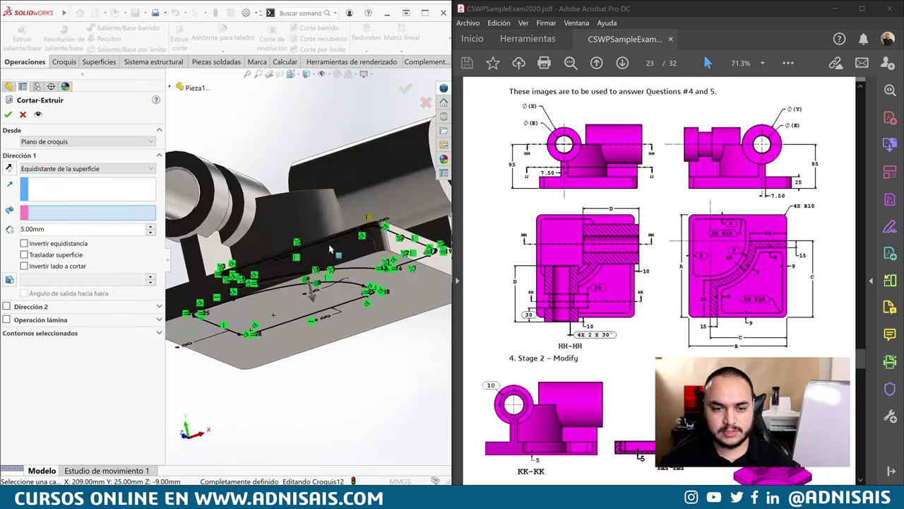
{"action": "left_click", "coordinate": [349, 320]}
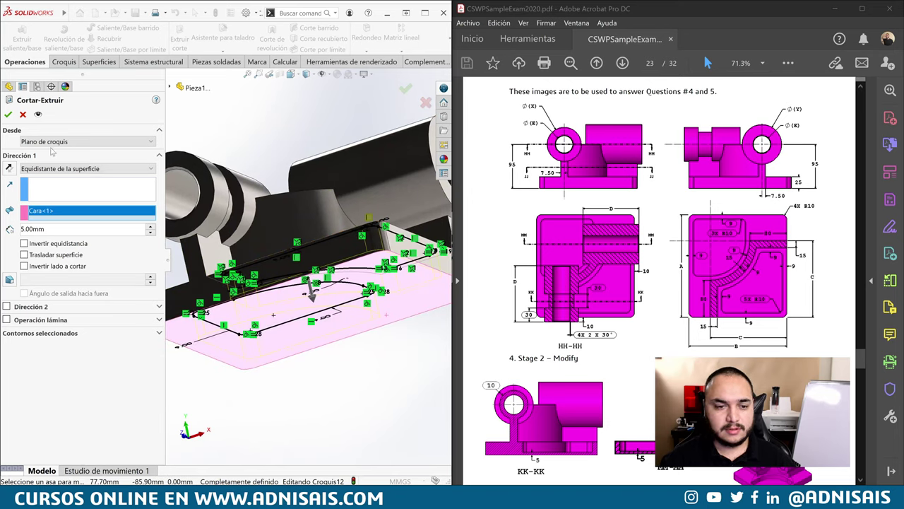
{"action": "left_click", "coordinate": [8, 114]}
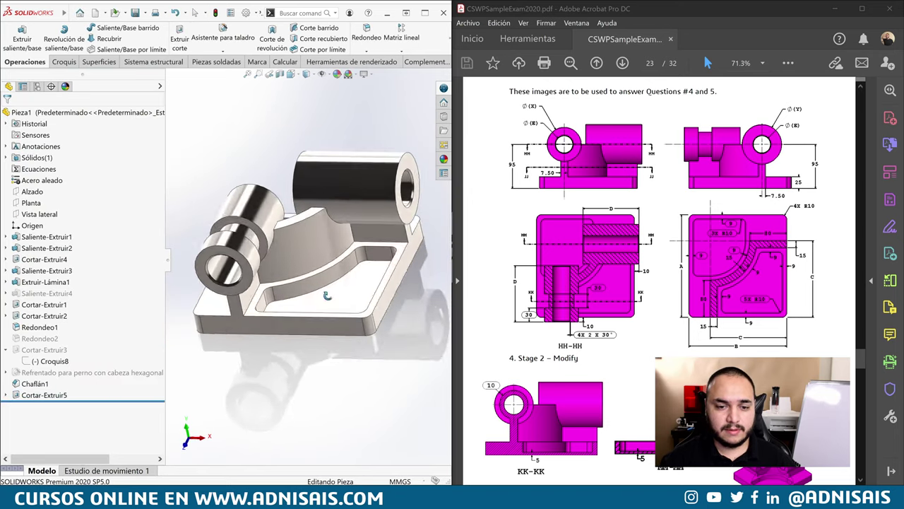
{"action": "middle_click_drag", "start_coordinate": [352, 228], "coordinate": [382, 233]}
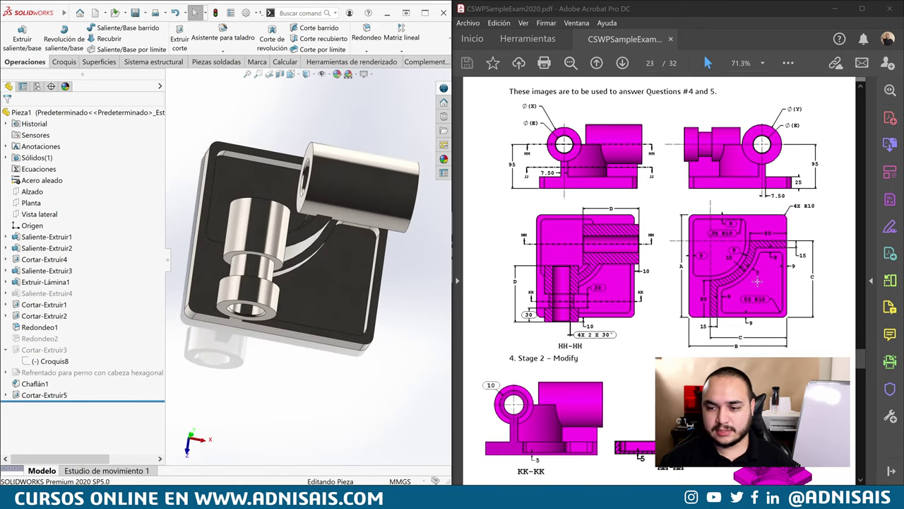
Edit Chaflán1 and set its angle to 30°
{"action": "scroll", "coordinate": [757, 281], "scroll_direction": "down", "scroll_amount": 2}
{"action": "scroll", "coordinate": [756, 281], "scroll_direction": "down", "scroll_amount": 1}
{"action": "scroll", "coordinate": [756, 281], "scroll_direction": "down", "scroll_amount": 1}
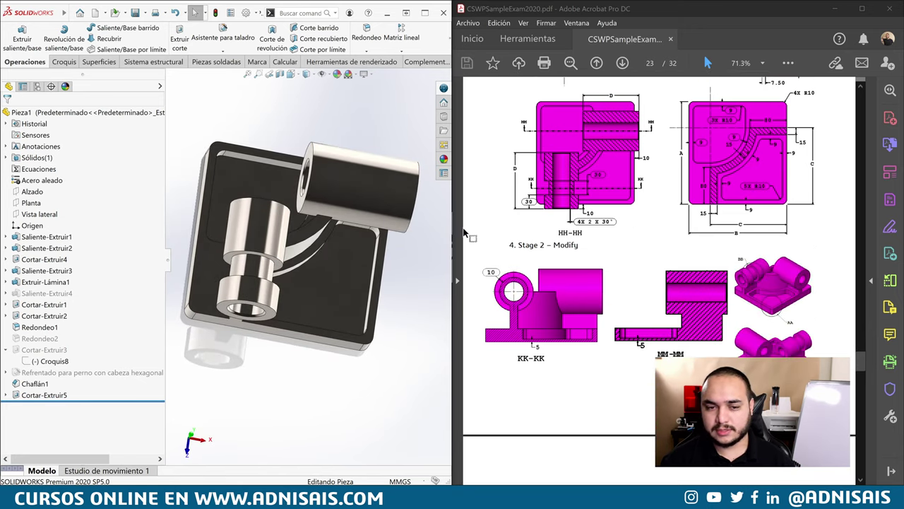
{"action": "scroll", "coordinate": [598, 209], "scroll_direction": "up", "scroll_amount": 1}
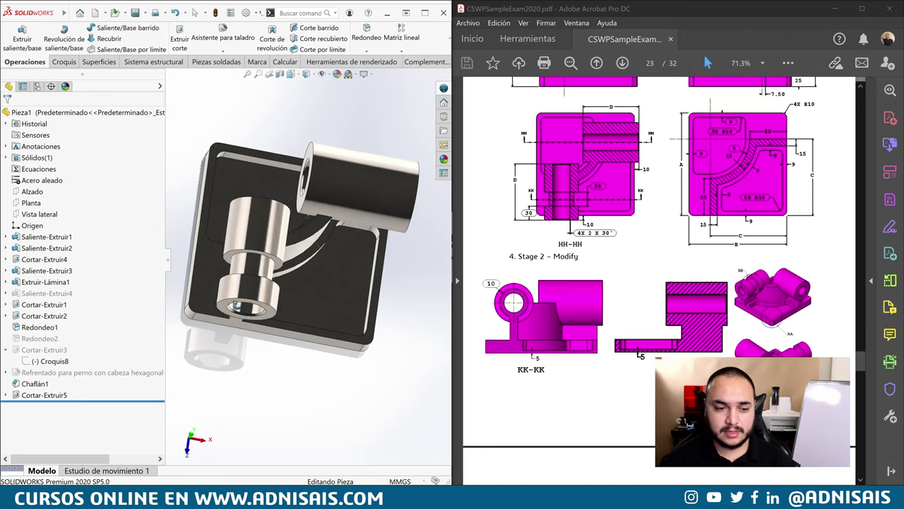
{"action": "middle_click_drag", "start_coordinate": [262, 318], "coordinate": [212, 339]}
{"action": "left_click", "coordinate": [35, 383]}
{"action": "left_click", "coordinate": [39, 363]}
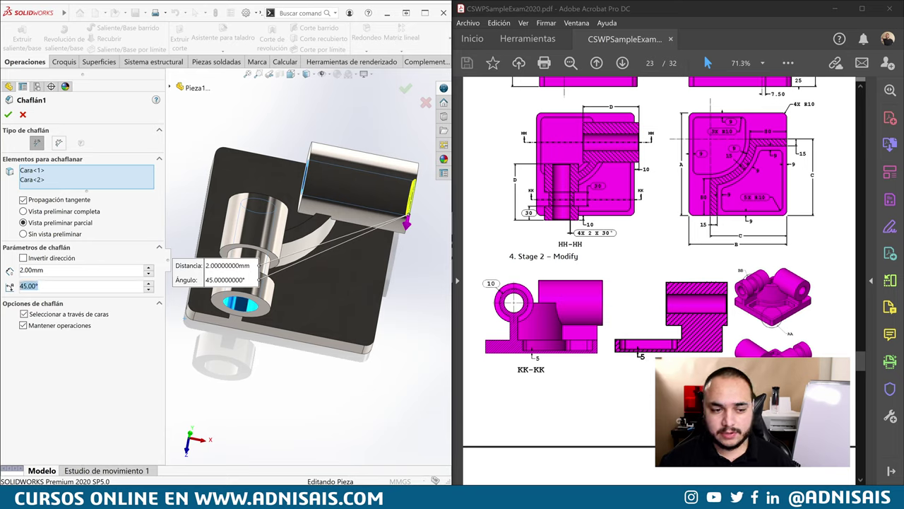
{"action": "type", "text": "30"}
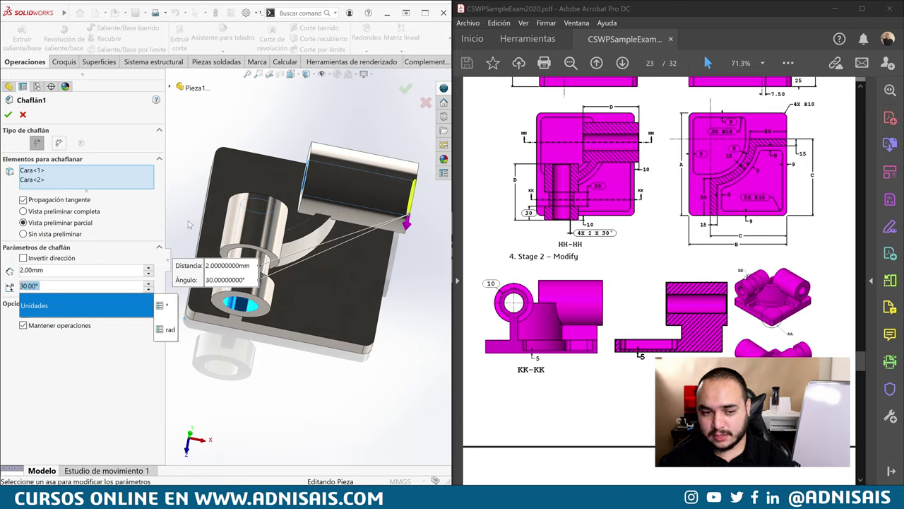
{"action": "left_click", "coordinate": [8, 114]}
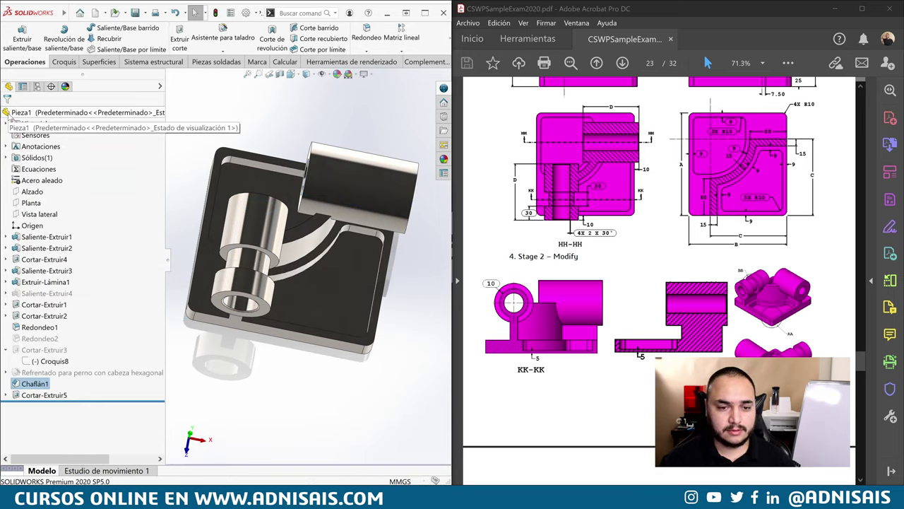
{"action": "mouse_move", "coordinate": [241, 297]}
{"action": "middle_mouse_down"}
{"action": "mouse_move", "coordinate": [251, 223]}
{"action": "mouse_move", "coordinate": [297, 191]}
{"action": "mouse_move", "coordinate": [218, 270]}
{"action": "middle_mouse_up"}
Scroll the exam PDF to page 24's new parameters, A = 221 mm and B = 211 mm
{"action": "left_click", "coordinate": [297, 190]}
{"action": "left_click", "coordinate": [232, 249]}
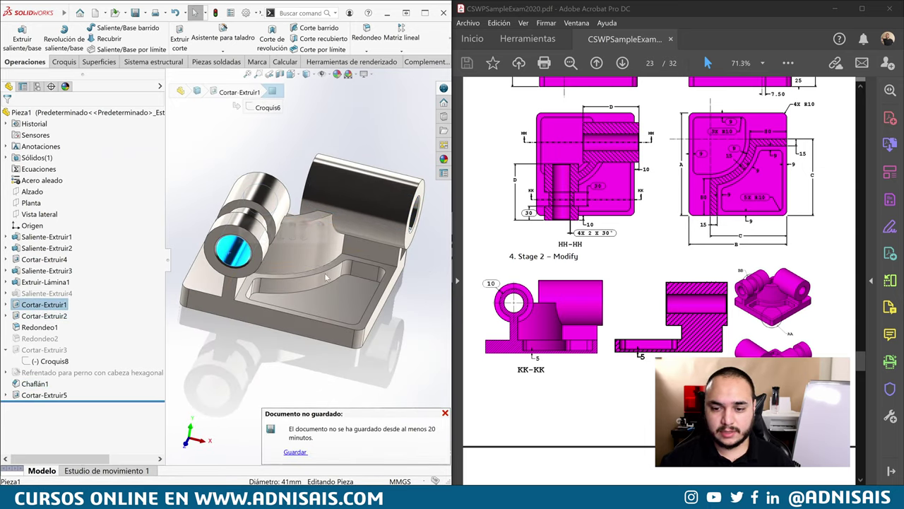
{"action": "scroll", "coordinate": [660, 240], "scroll_direction": "up", "scroll_amount": 1}
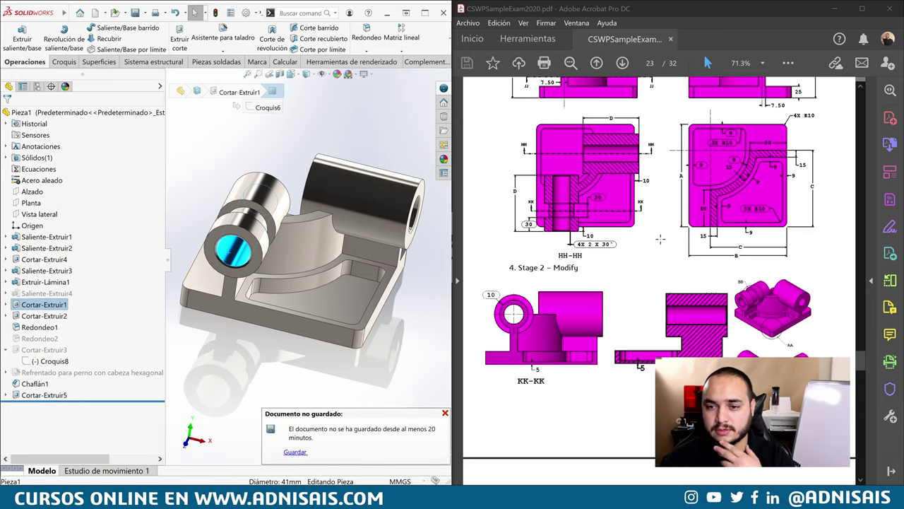
{"action": "scroll", "coordinate": [660, 239], "scroll_direction": "down", "scroll_amount": 1}
{"action": "scroll", "coordinate": [661, 240], "scroll_direction": "down", "scroll_amount": 2}
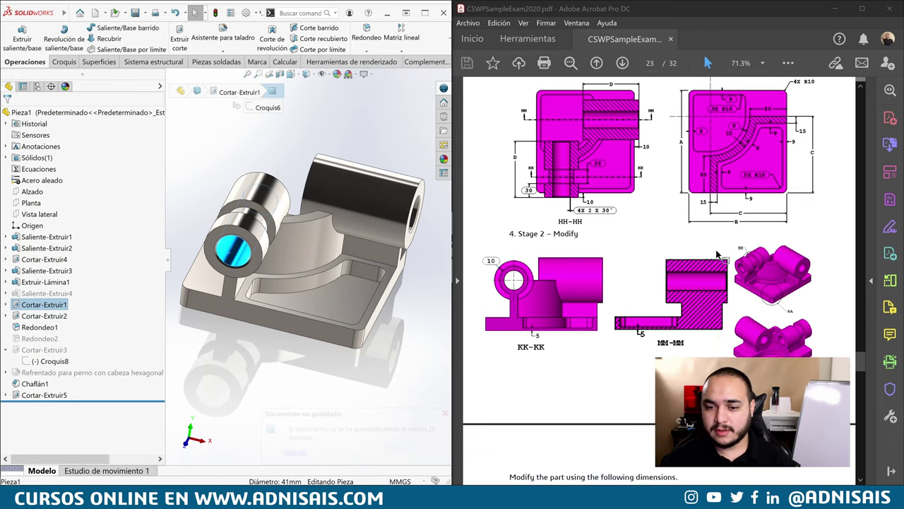
{"action": "scroll", "coordinate": [615, 236], "scroll_direction": "up", "scroll_amount": 2}
{"action": "scroll", "coordinate": [629, 231], "scroll_direction": "up", "scroll_amount": 1}
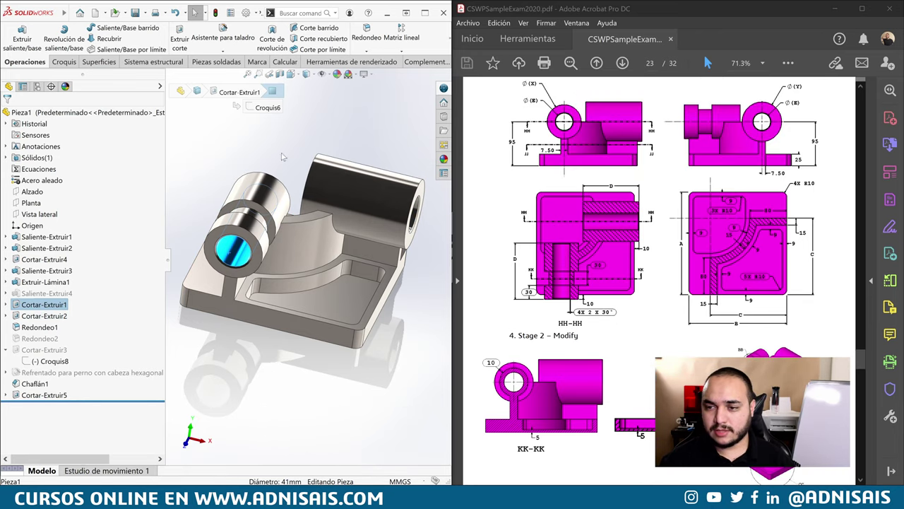
{"action": "key", "text": "Escape"}
{"action": "scroll", "coordinate": [668, 278], "scroll_direction": "down", "scroll_amount": 4}
{"action": "scroll", "coordinate": [660, 280], "scroll_direction": "down", "scroll_amount": 2}
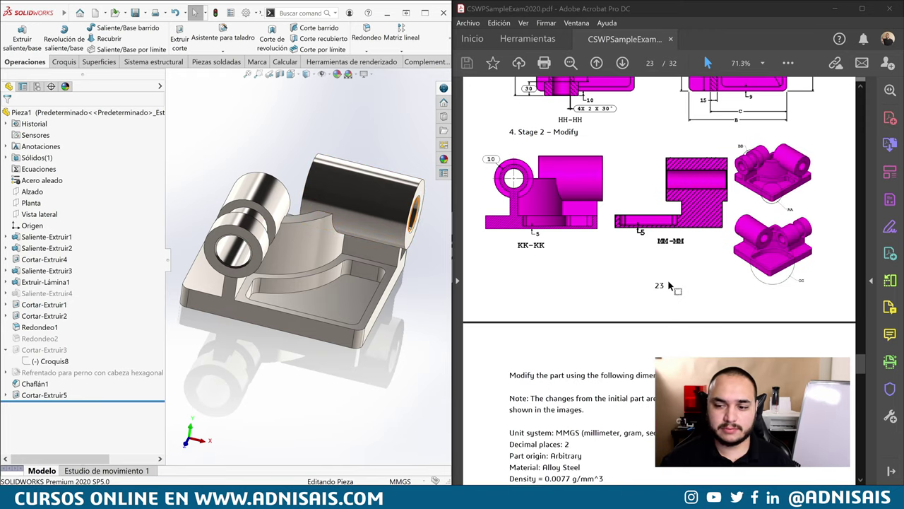
{"action": "scroll", "coordinate": [668, 286], "scroll_direction": "down", "scroll_amount": 4}
{"action": "scroll", "coordinate": [677, 295], "scroll_direction": "down", "scroll_amount": 2}
{"action": "scroll", "coordinate": [677, 295], "scroll_direction": "down", "scroll_amount": 5}
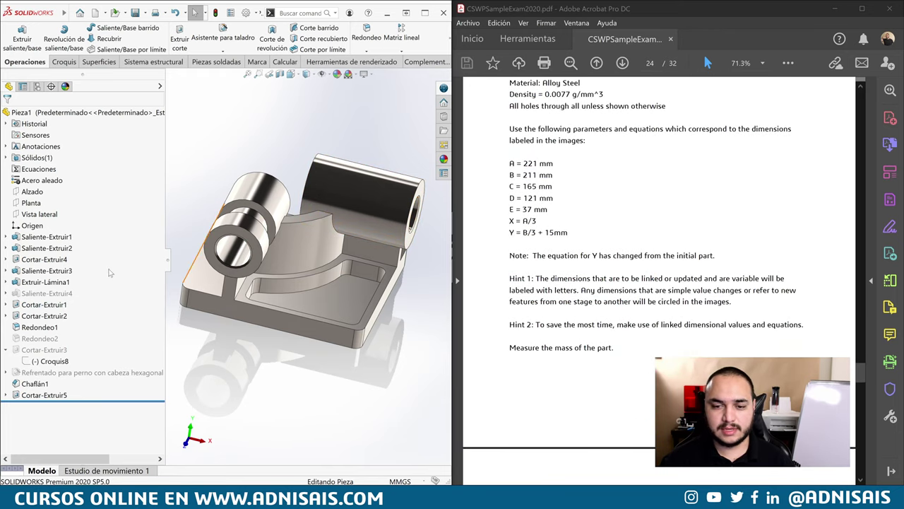
Change the base plate dimensions to A = 221 mm and B = 211 mm
{"action": "double_click", "coordinate": [208, 284]}
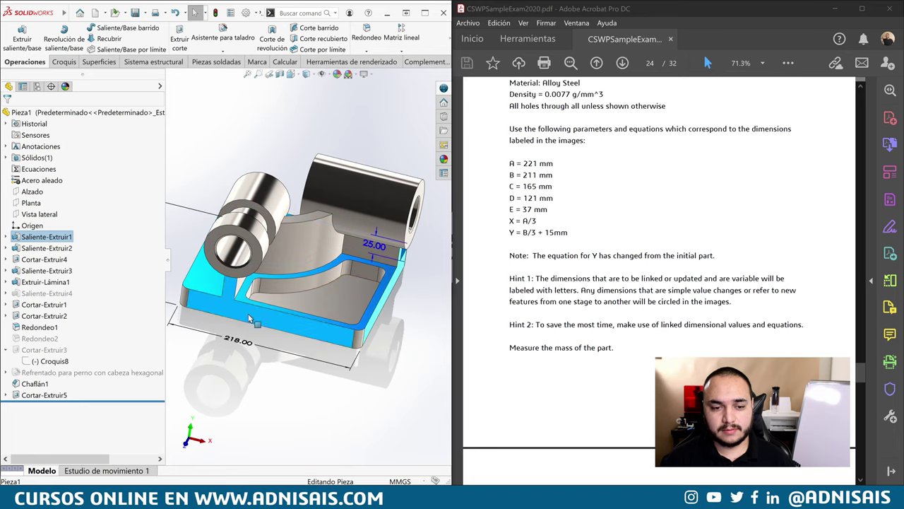
{"action": "middle_click_drag", "start_coordinate": [208, 284], "coordinate": [217, 236]}
{"action": "double_click", "coordinate": [229, 214]}
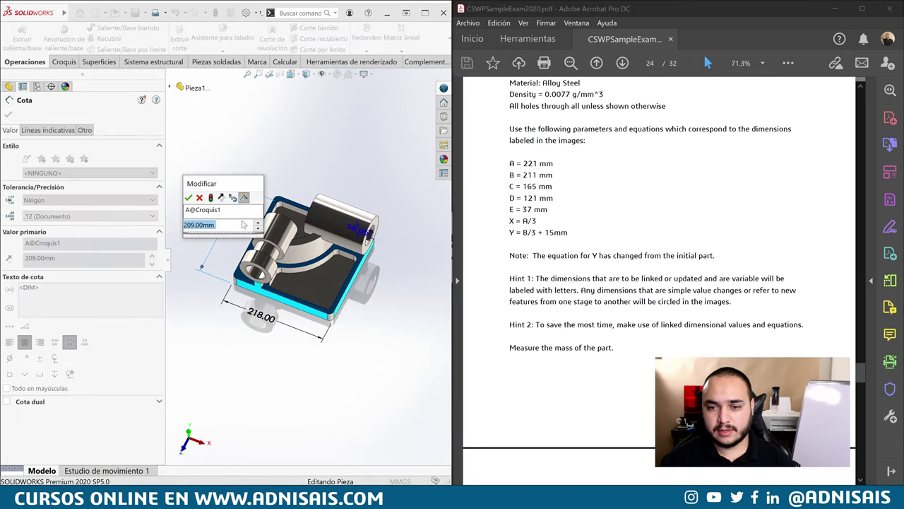
{"action": "type", "text": "221"}
{"action": "key", "text": "Return"}
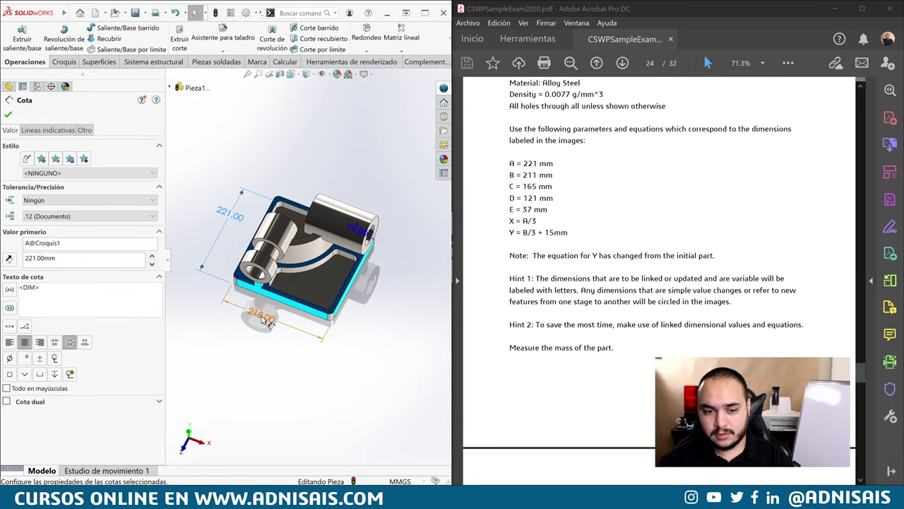
{"action": "double_click", "coordinate": [262, 319]}
{"action": "type", "text": "211"}
{"action": "key", "text": "Return"}
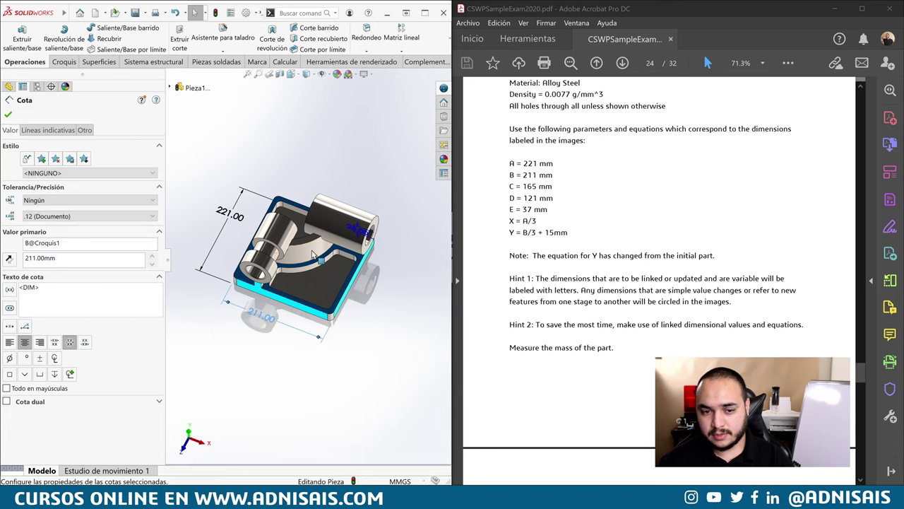
Set the thin feature's C to 165 mm and the small cylinder's D to 121 mm
{"action": "left_click", "coordinate": [328, 248]}
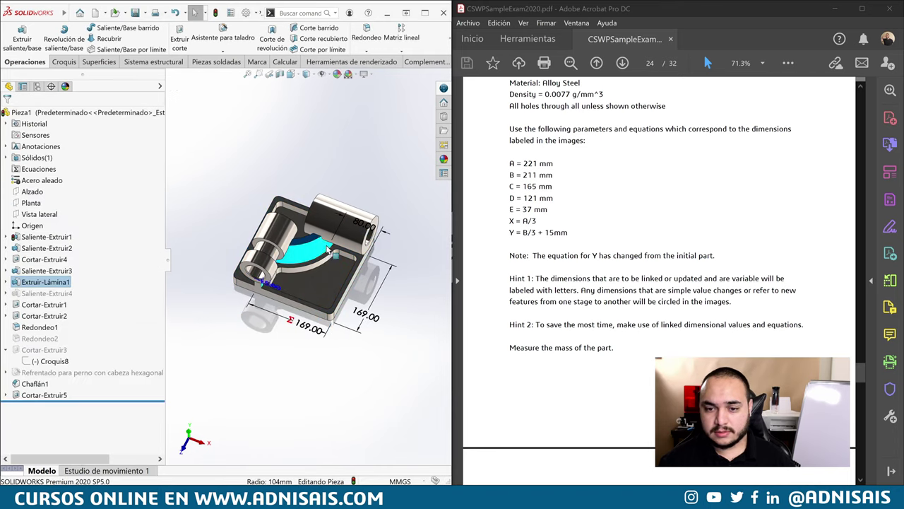
{"action": "double_click", "coordinate": [363, 315]}
{"action": "type", "text": "165"}
{"action": "key", "text": "Return"}
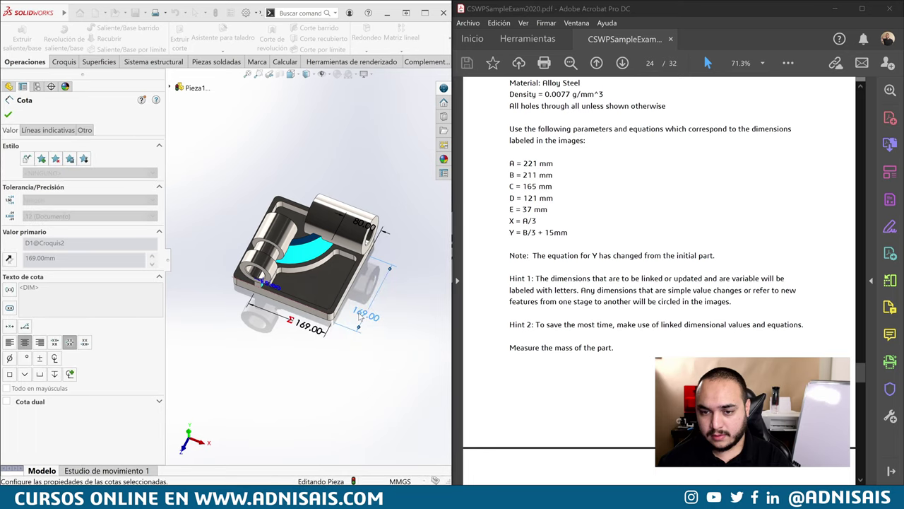
{"action": "left_click", "coordinate": [279, 238]}
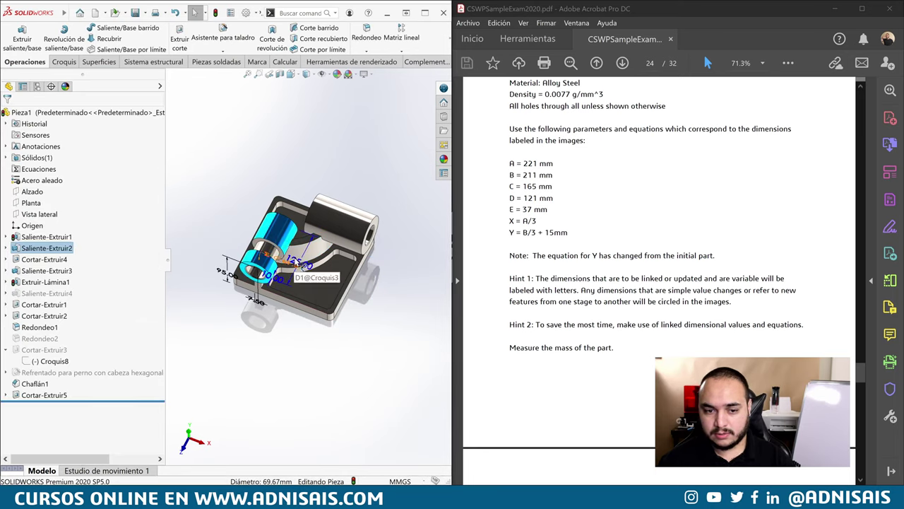
{"action": "middle_click_drag", "start_coordinate": [297, 274], "coordinate": [303, 268]}
{"action": "double_click", "coordinate": [300, 268]}
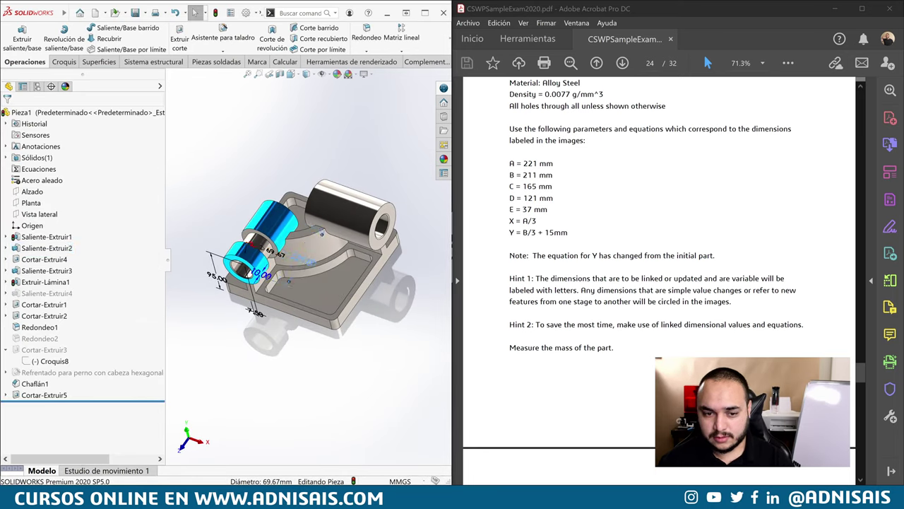
{"action": "type", "text": "121"}
{"action": "key", "text": "Return"}
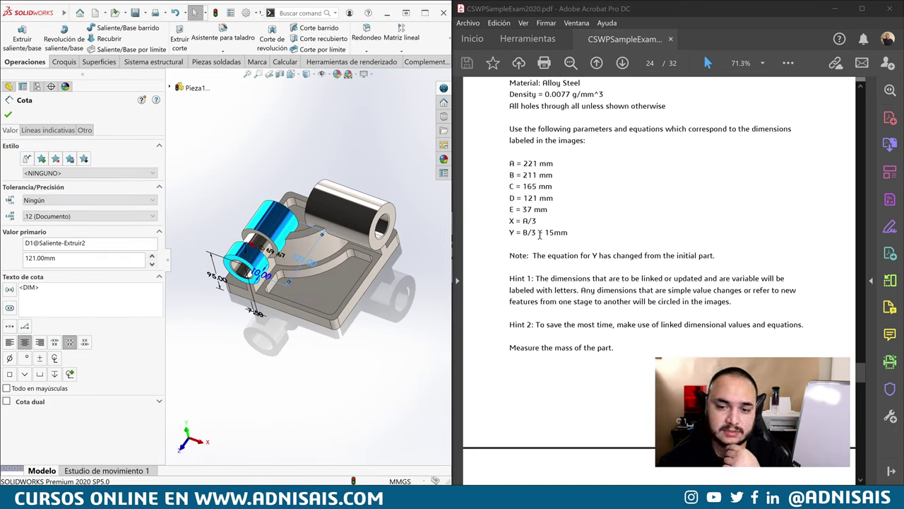
Apply the B/3 + 15 equation to the upper cylinder diameter and set hole diameter E to 37 mm
{"action": "left_click", "coordinate": [329, 210]}
{"action": "middle_click_drag", "start_coordinate": [328, 210], "coordinate": [374, 173]}
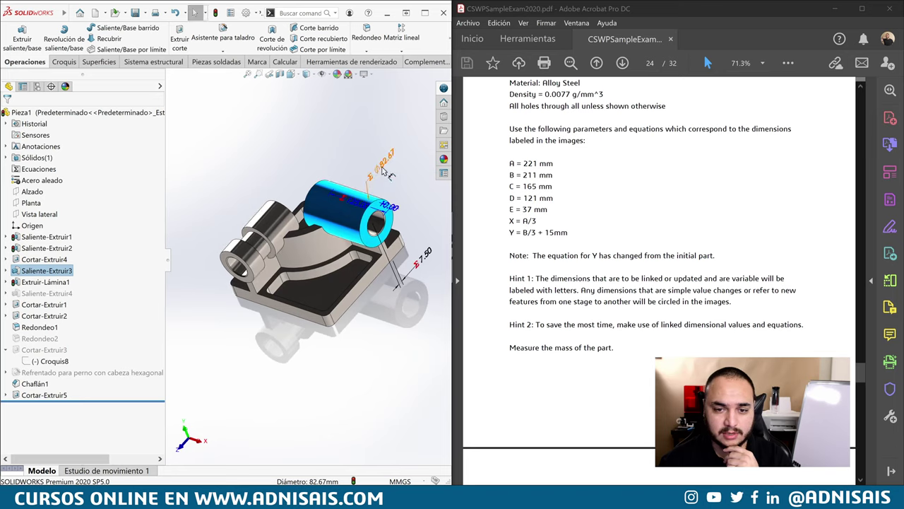
{"action": "left_click", "coordinate": [381, 166]}
{"action": "double_click", "coordinate": [380, 165]}
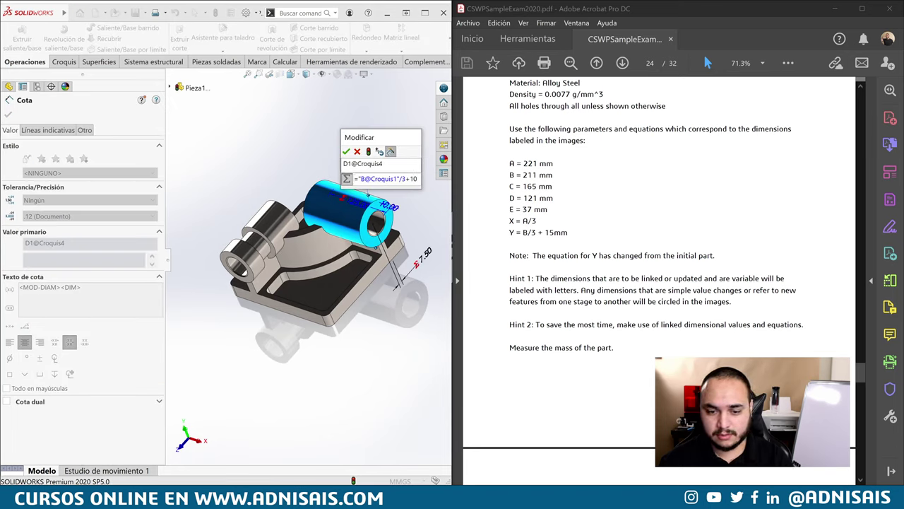
{"action": "key", "text": "Return"}
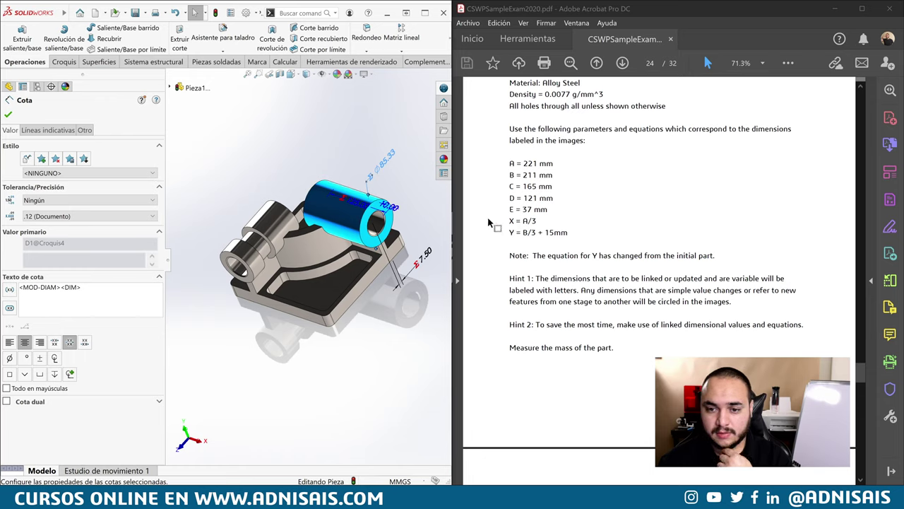
{"action": "double_click", "coordinate": [222, 269]}
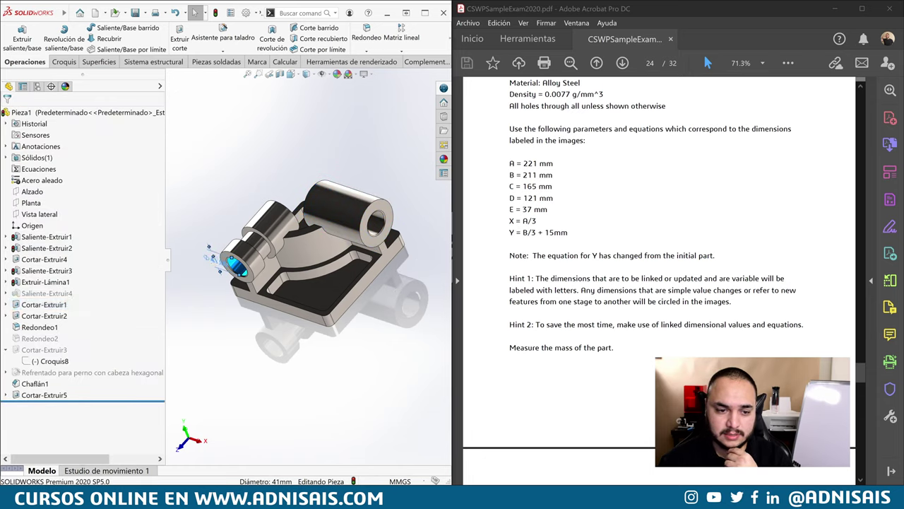
{"action": "double_click", "coordinate": [220, 265]}
{"action": "key", "text": "Return"}
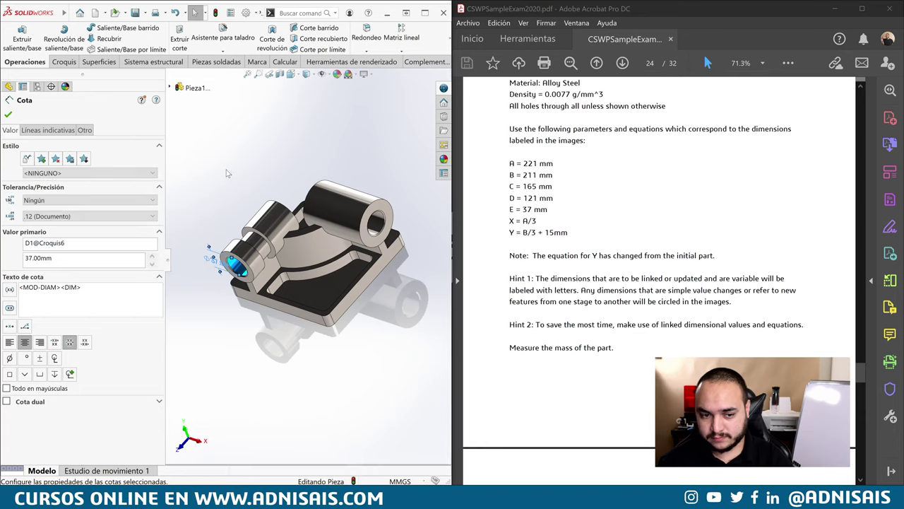
{"action": "key", "text": "Escape"}
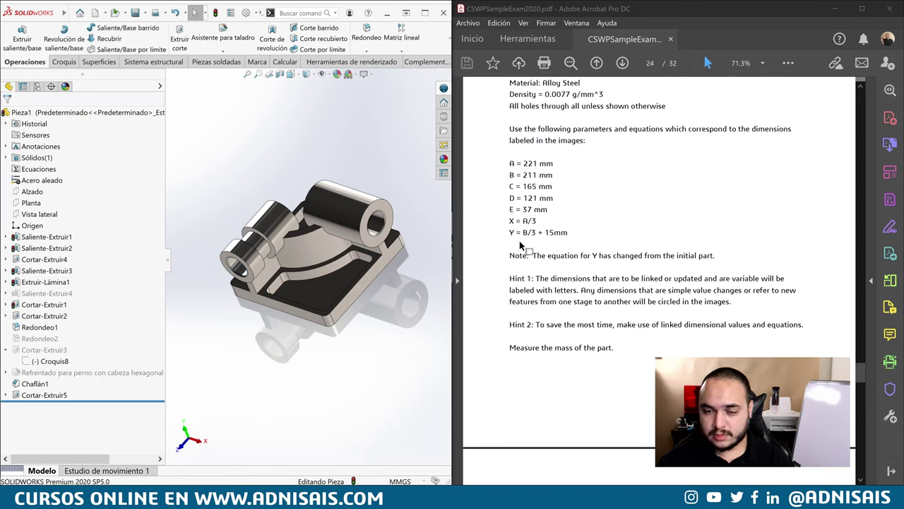
{"action": "middle_click_drag", "start_coordinate": [305, 167], "coordinate": [308, 167]}
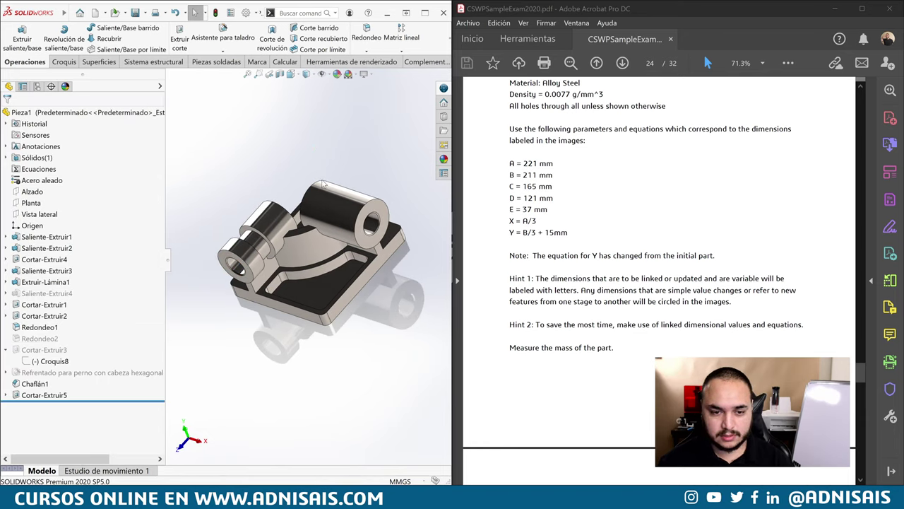
{"action": "scroll", "coordinate": [644, 246], "scroll_direction": "down", "scroll_amount": 2}
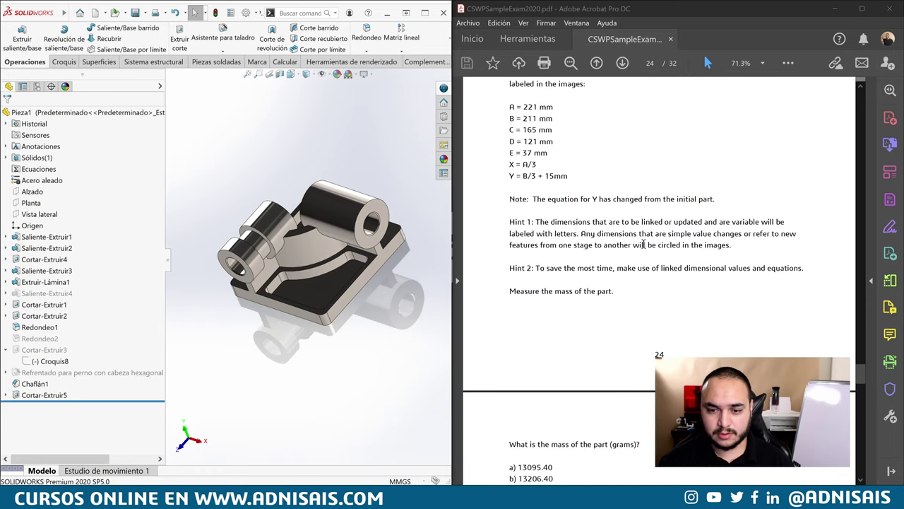
Open Propiedades físicas and compare the 13206.39 g mass with the PDF's answer b) 13206.40
{"action": "left_click", "coordinate": [277, 63]}
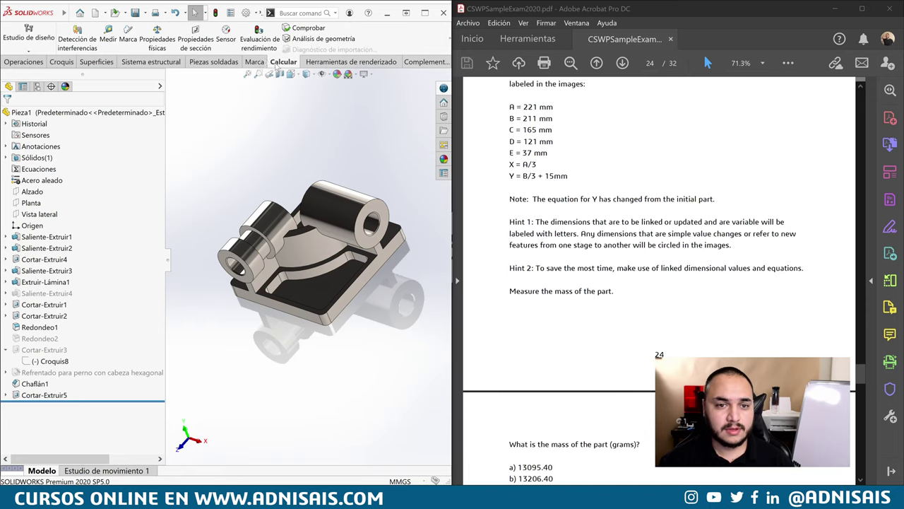
{"action": "left_click", "coordinate": [145, 47]}
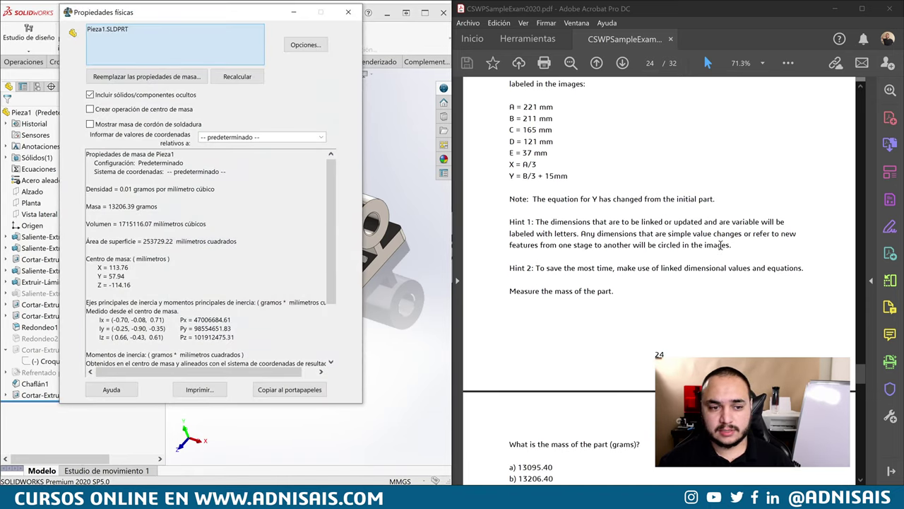
{"action": "scroll", "coordinate": [721, 244], "scroll_direction": "down", "scroll_amount": 3}
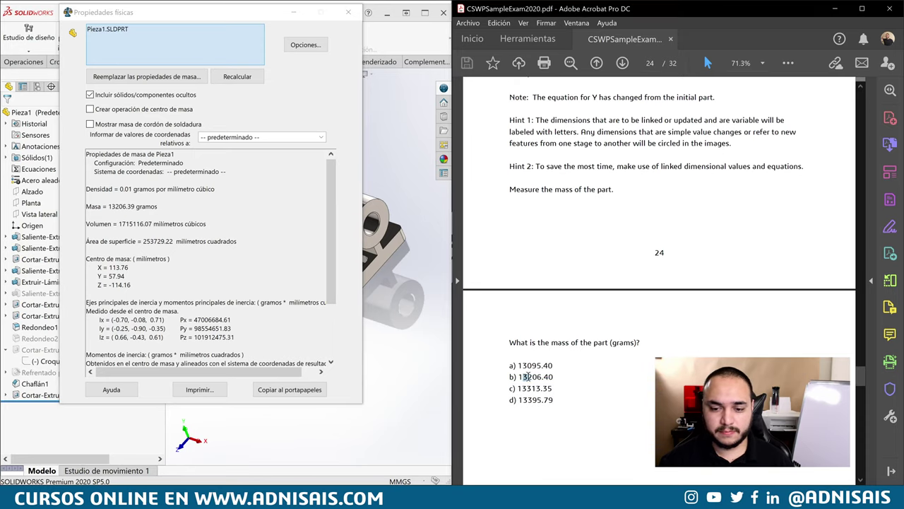
{"action": "left_click_drag", "start_coordinate": [529, 378], "coordinate": [571, 388]}
{"action": "left_click", "coordinate": [539, 377]}
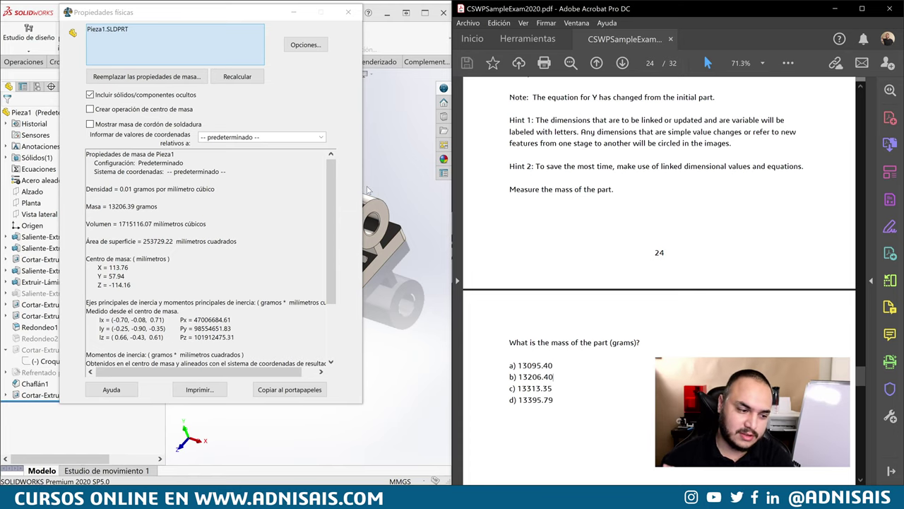
Close the mass readout and scroll the PDF to the Stage 2 parameters on page 26
{"action": "left_click", "coordinate": [348, 12]}
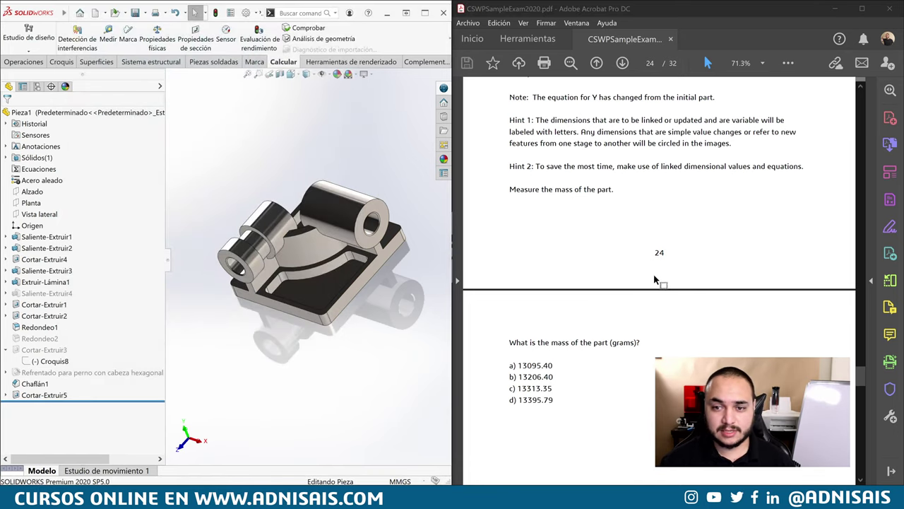
{"action": "scroll", "coordinate": [654, 279], "scroll_direction": "down", "scroll_amount": 2}
{"action": "scroll", "coordinate": [657, 302], "scroll_direction": "down", "scroll_amount": 4}
{"action": "scroll", "coordinate": [657, 302], "scroll_direction": "down", "scroll_amount": 4}
{"action": "scroll", "coordinate": [666, 329], "scroll_direction": "down", "scroll_amount": 2}
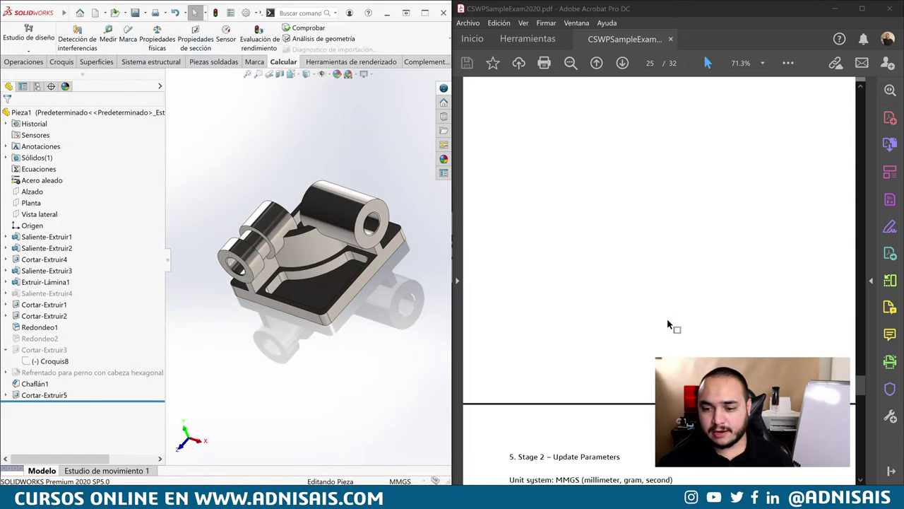
{"action": "scroll", "coordinate": [666, 329], "scroll_direction": "down", "scroll_amount": 4}
{"action": "scroll", "coordinate": [666, 329], "scroll_direction": "down", "scroll_amount": 4}
{"action": "scroll", "coordinate": [684, 334], "scroll_direction": "down", "scroll_amount": 1}
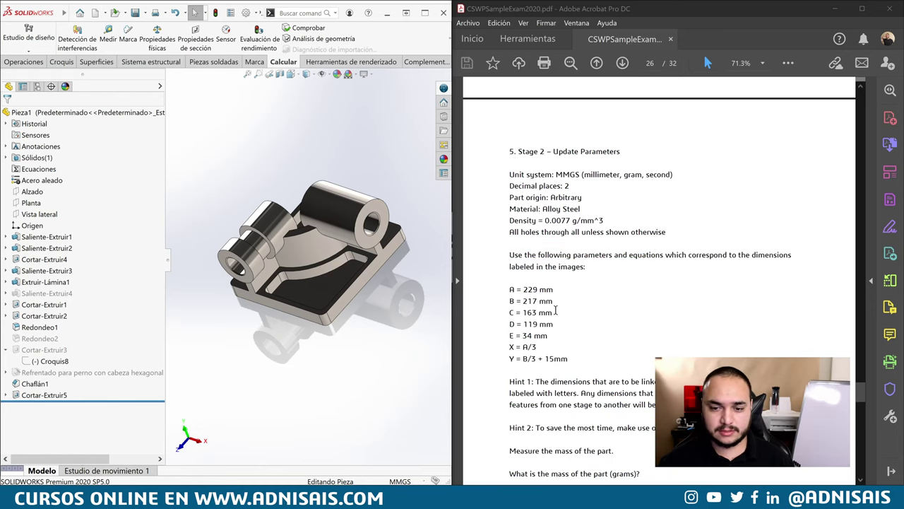
Change the base plate dimensions to B = 217 mm and A = 229 mm
{"action": "left_click", "coordinate": [236, 291]}
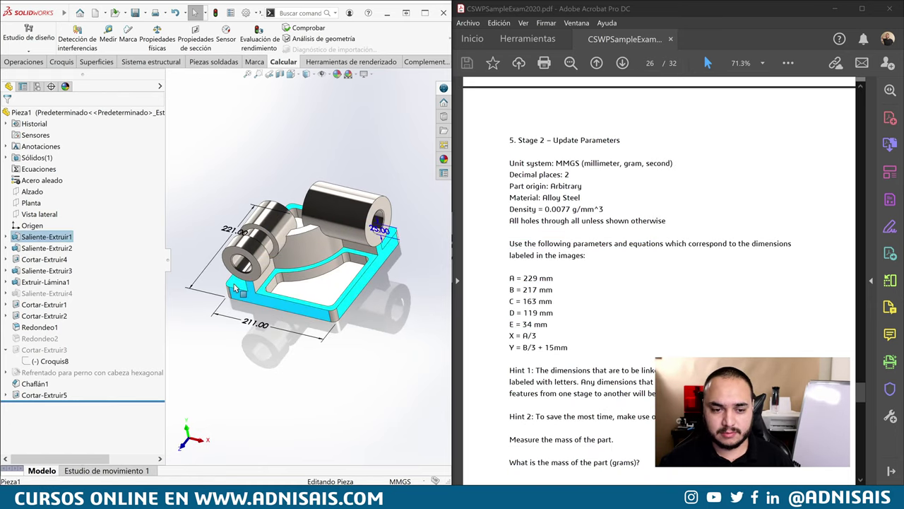
{"action": "left_click", "coordinate": [261, 326]}
{"action": "double_click", "coordinate": [261, 326]}
{"action": "type", "text": "217"}
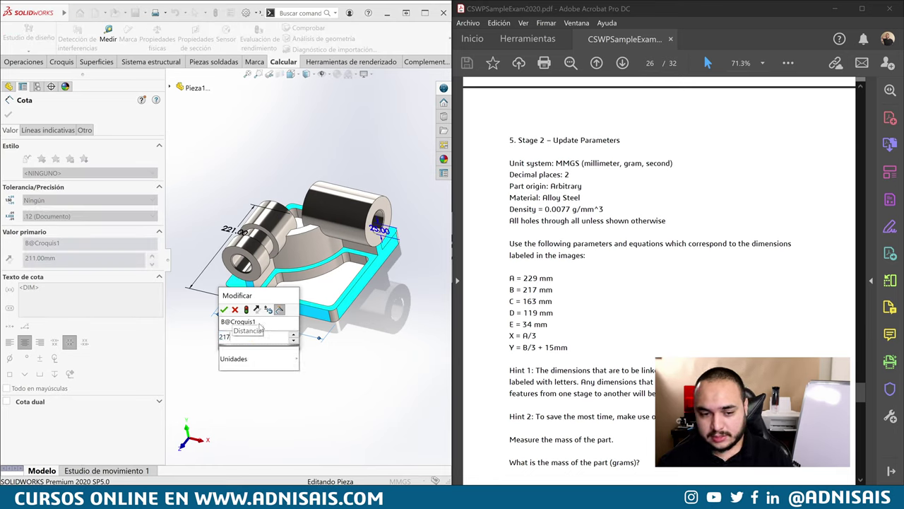
{"action": "key", "text": "Return"}
{"action": "double_click", "coordinate": [226, 241]}
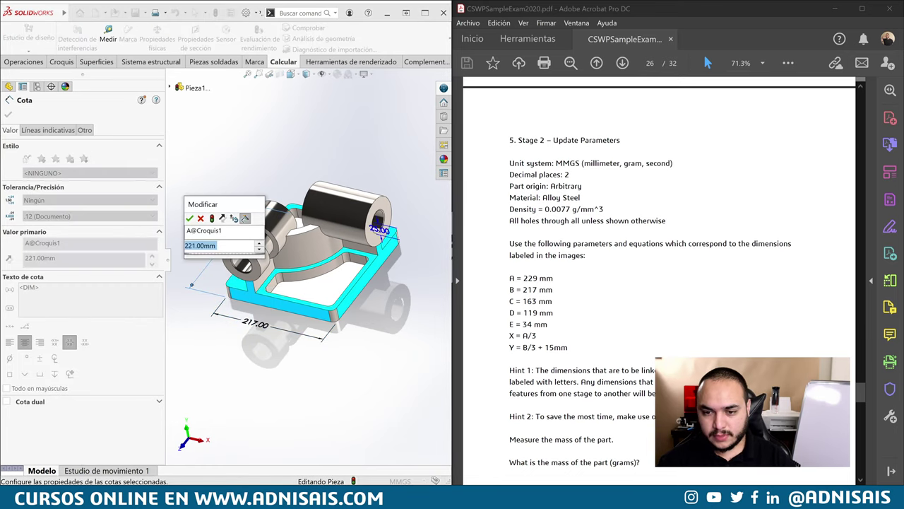
{"action": "type", "text": "229"}
{"action": "key", "text": "Return"}
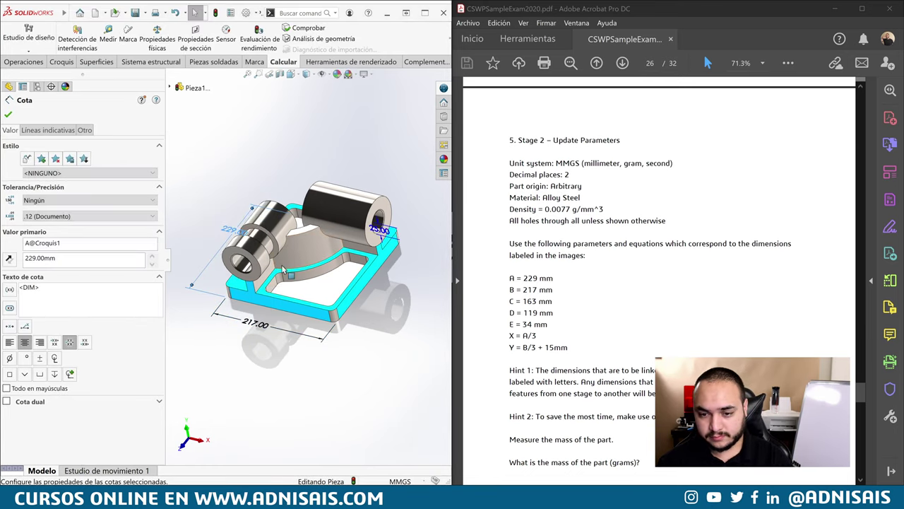
Set the Extruir-Lámina1 dimension C to 163 mm and the cylinder length D to 119 mm
{"action": "left_click", "coordinate": [376, 260]}
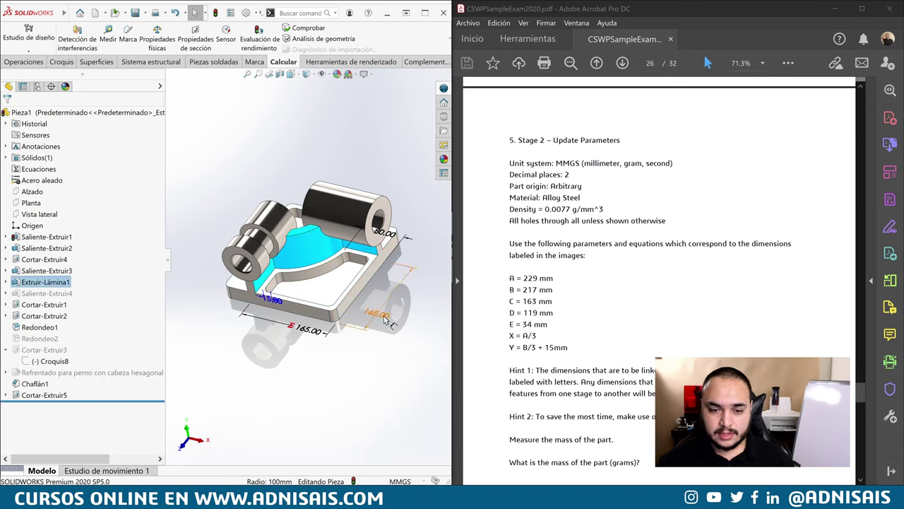
{"action": "double_click", "coordinate": [384, 317]}
{"action": "type", "text": "16"}
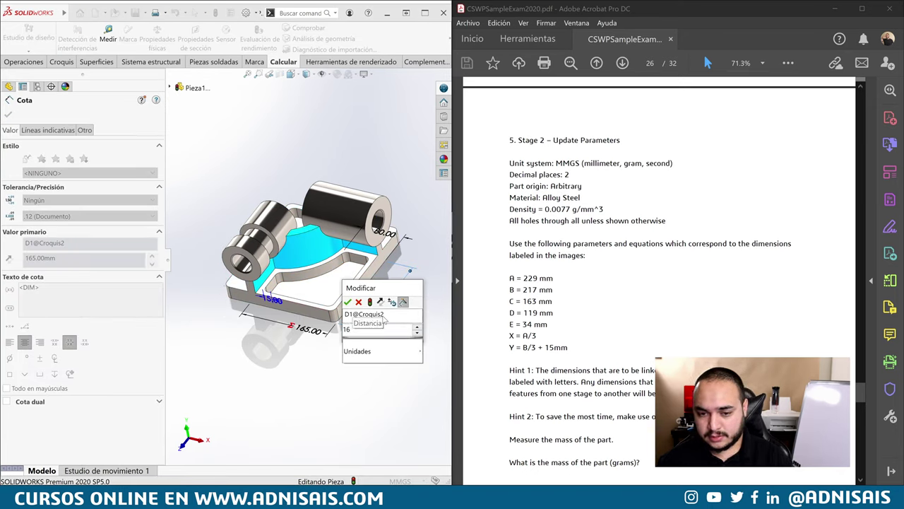
{"action": "type", "text": "3"}
{"action": "key", "text": "Return"}
{"action": "left_click", "coordinate": [272, 240]}
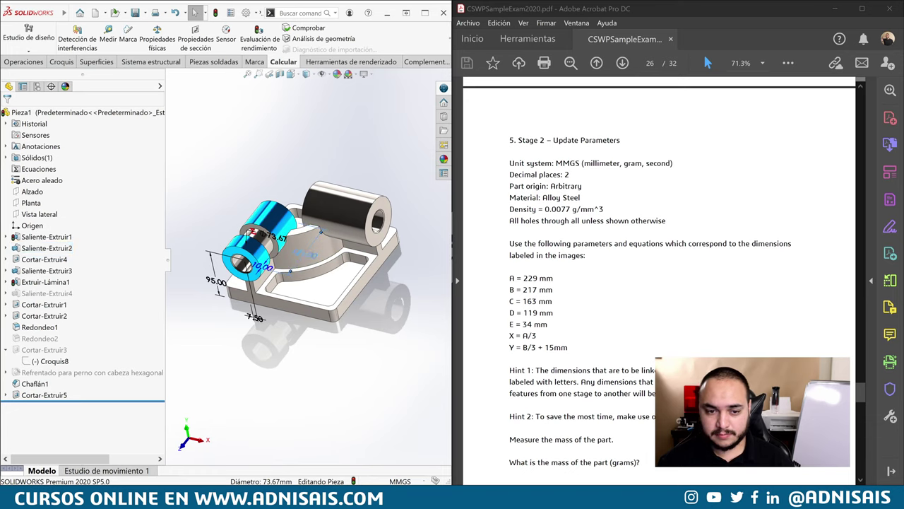
{"action": "double_click", "coordinate": [261, 266]}
{"action": "type", "text": "11"}
{"action": "key", "text": "Return"}
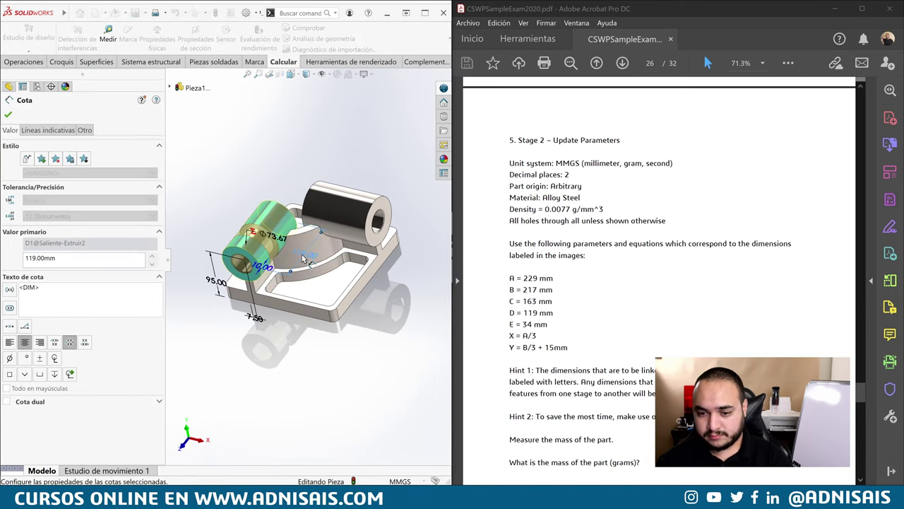
Change the bore diameter E from 37 to 34 mm and rebuild the part
{"action": "left_click", "coordinate": [240, 266]}
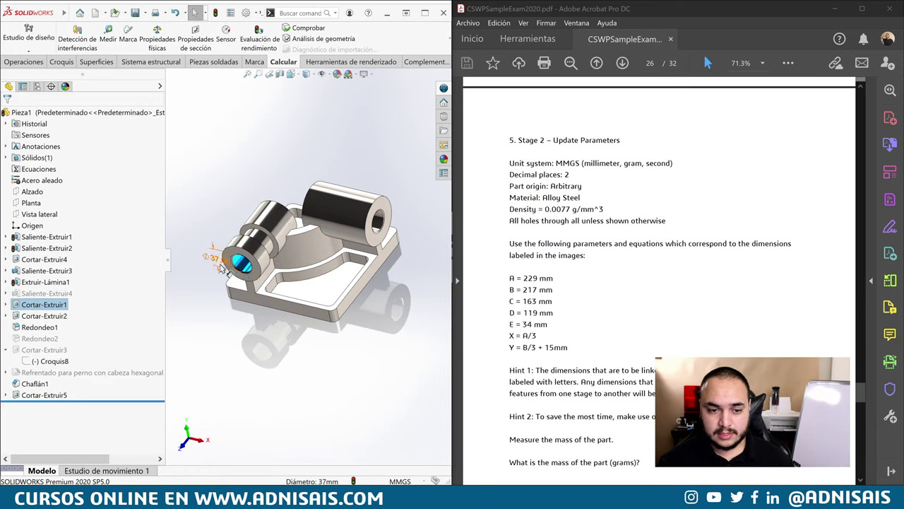
{"action": "double_click", "coordinate": [215, 260]}
{"action": "type", "text": "34"}
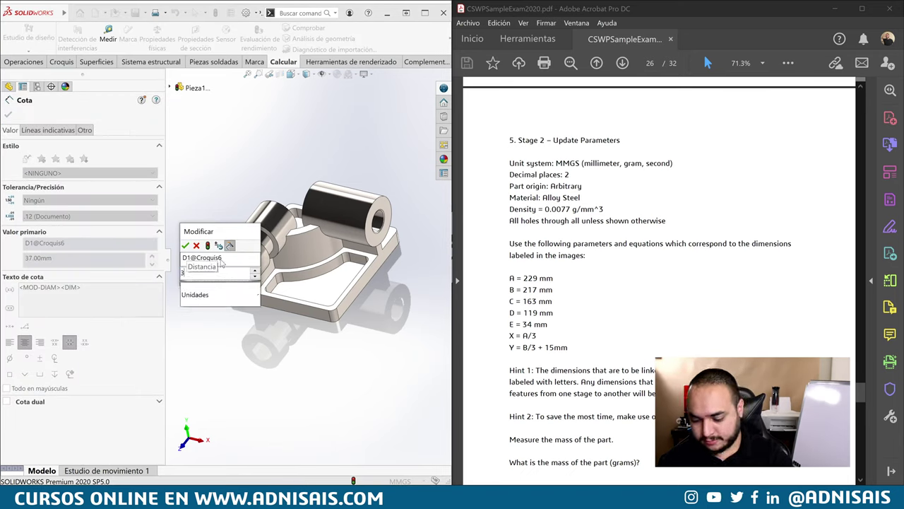
{"action": "key", "text": "Return"}
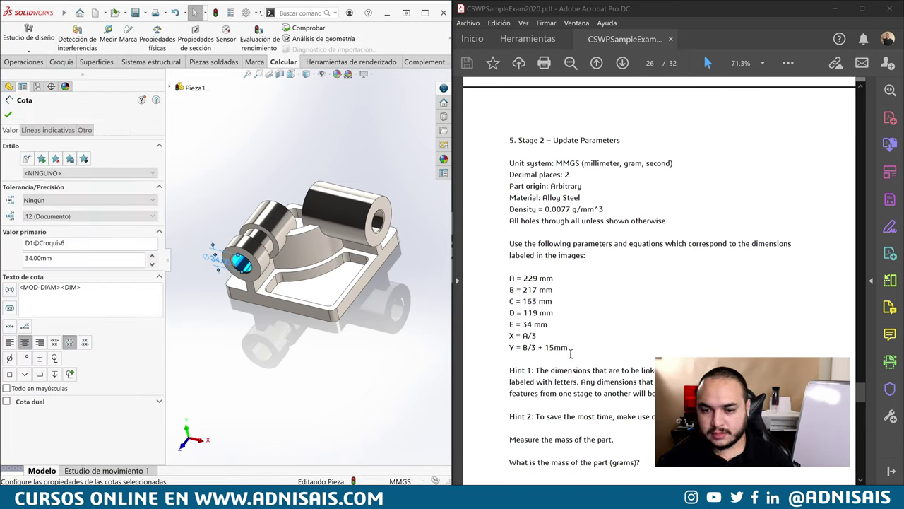
{"action": "left_click", "coordinate": [221, 189]}
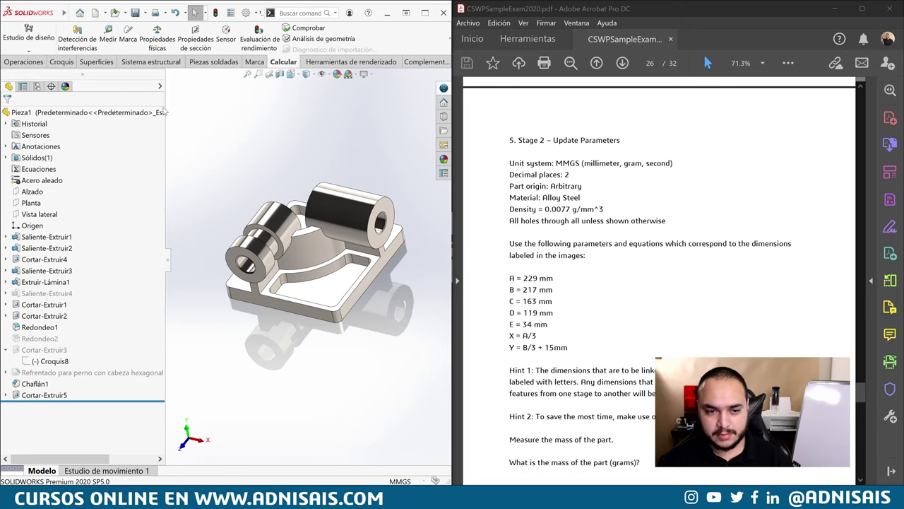
Read the Stage 2 mass of 14207.99 g in Propiedades físicas, matching the key's 14208.00, then close the readout and rotate the model
{"action": "left_click", "coordinate": [144, 44]}
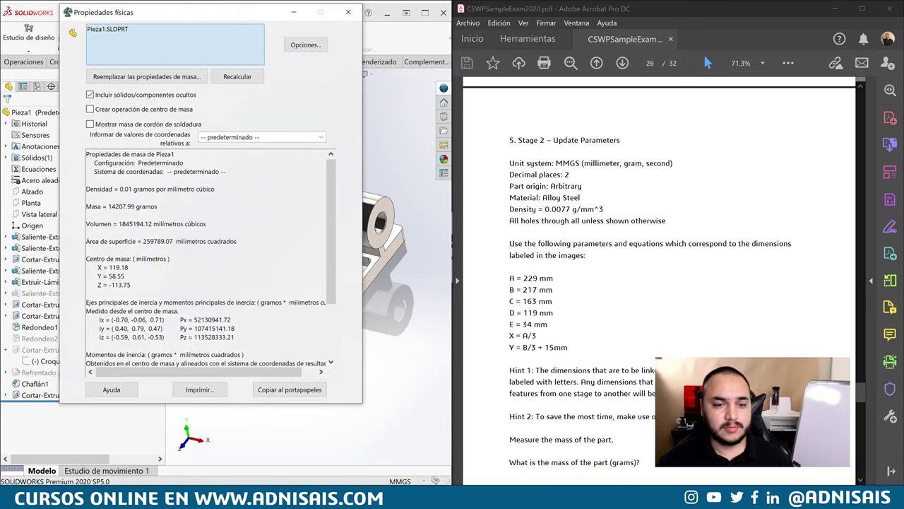
{"action": "scroll", "coordinate": [638, 276], "scroll_direction": "down", "scroll_amount": 3}
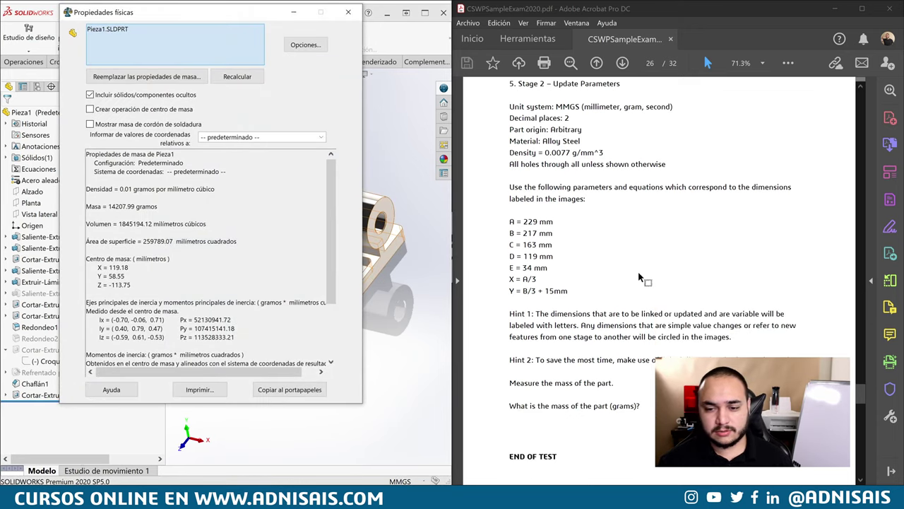
{"action": "scroll", "coordinate": [647, 286], "scroll_direction": "down", "scroll_amount": 1}
{"action": "scroll", "coordinate": [659, 302], "scroll_direction": "down", "scroll_amount": 2}
{"action": "scroll", "coordinate": [661, 304], "scroll_direction": "down", "scroll_amount": 1}
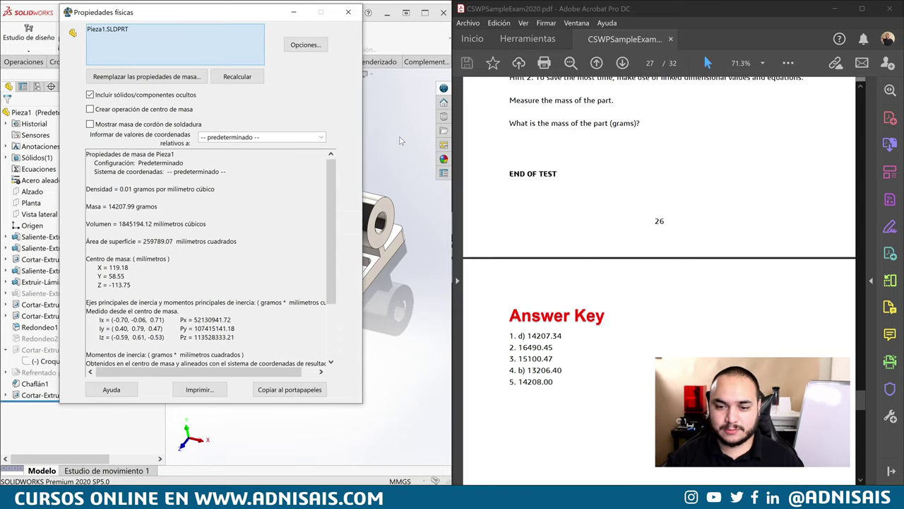
{"action": "left_click", "coordinate": [348, 12]}
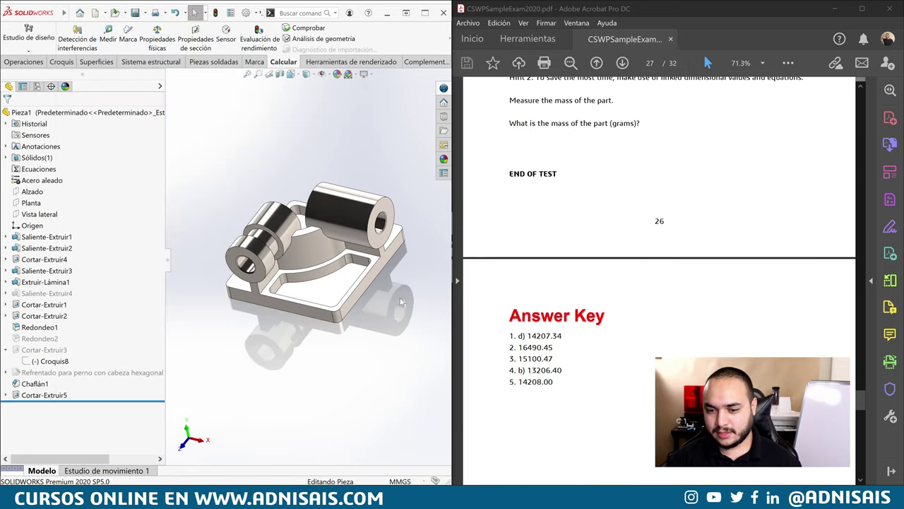
{"action": "middle_click_drag", "start_coordinate": [346, 212], "coordinate": [301, 240]}
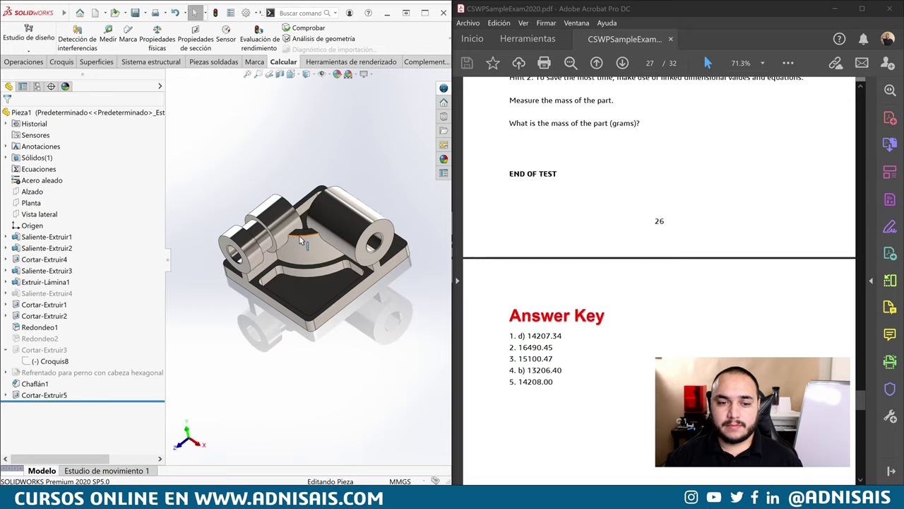